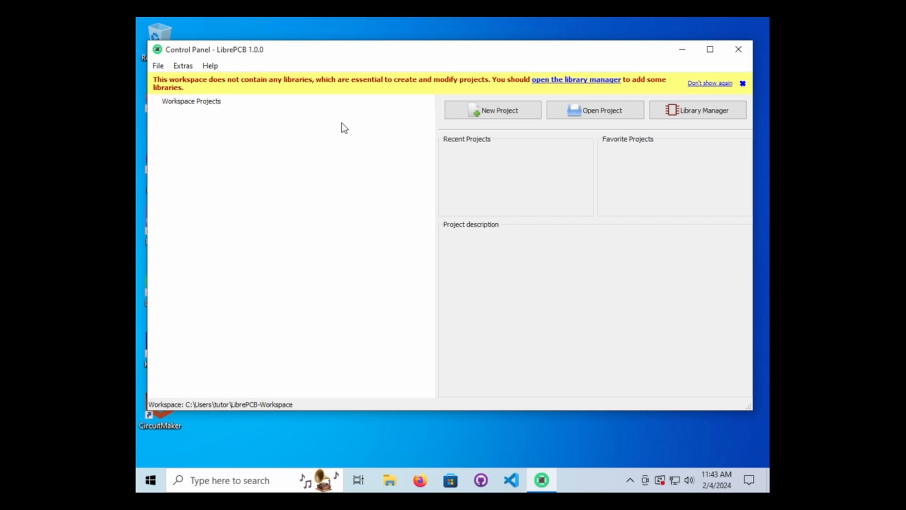
Step: Create a project named SimpleLedCircuit with a schematic named Main and a board named default
{"action": "left_click", "coordinate": [486, 114]}
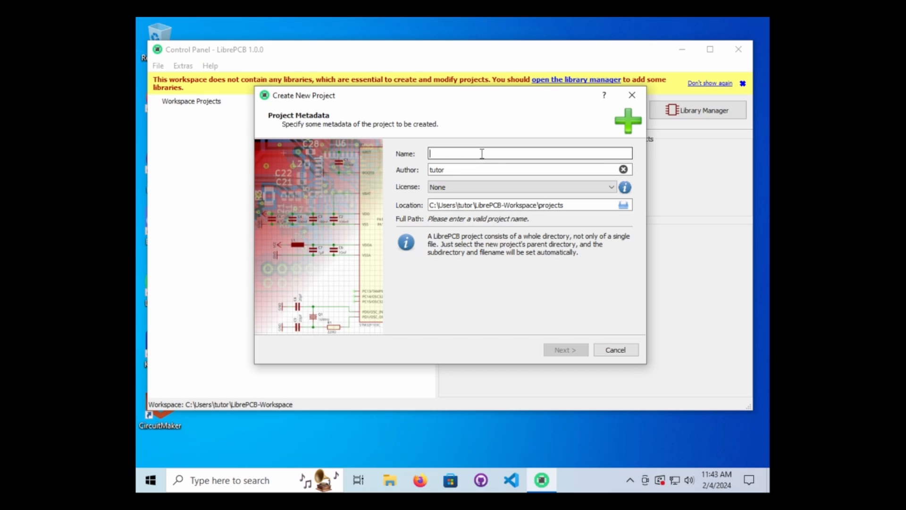
{"action": "type", "text": "SimpleL"}
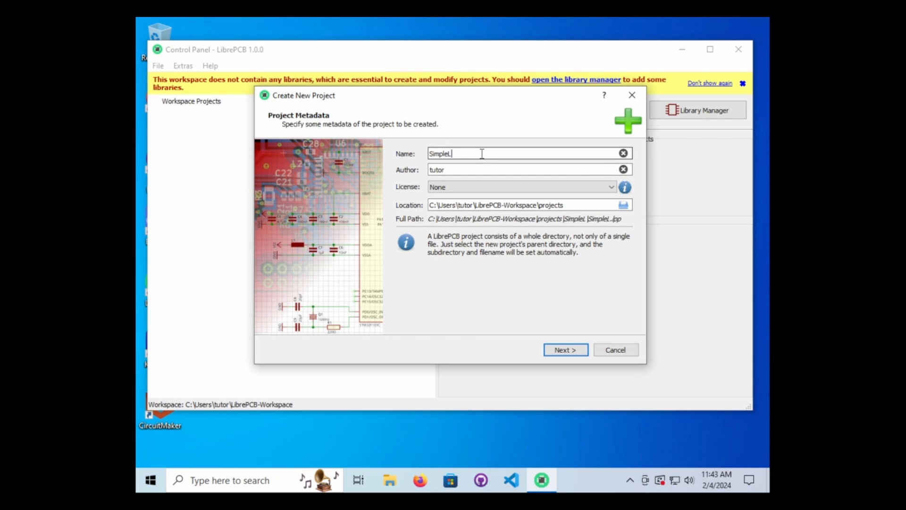
{"action": "type", "text": "edCircuit"}
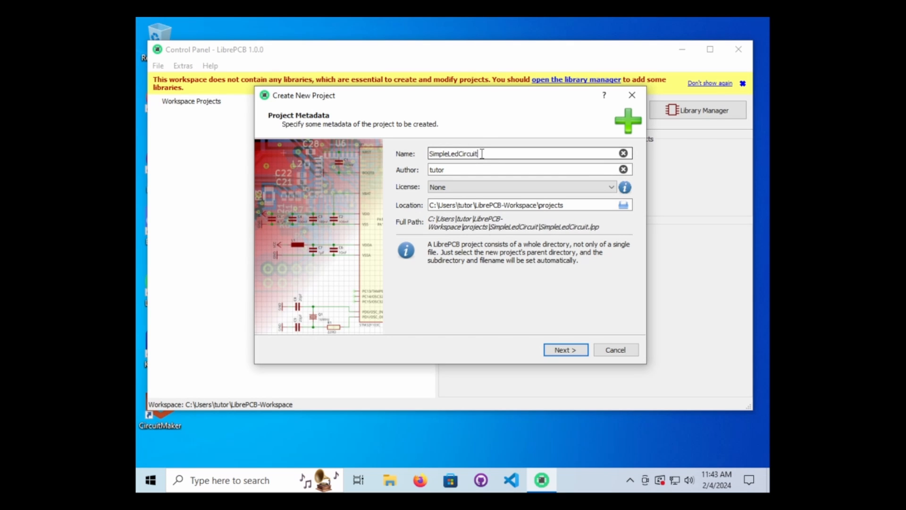
{"action": "left_click", "coordinate": [564, 350]}
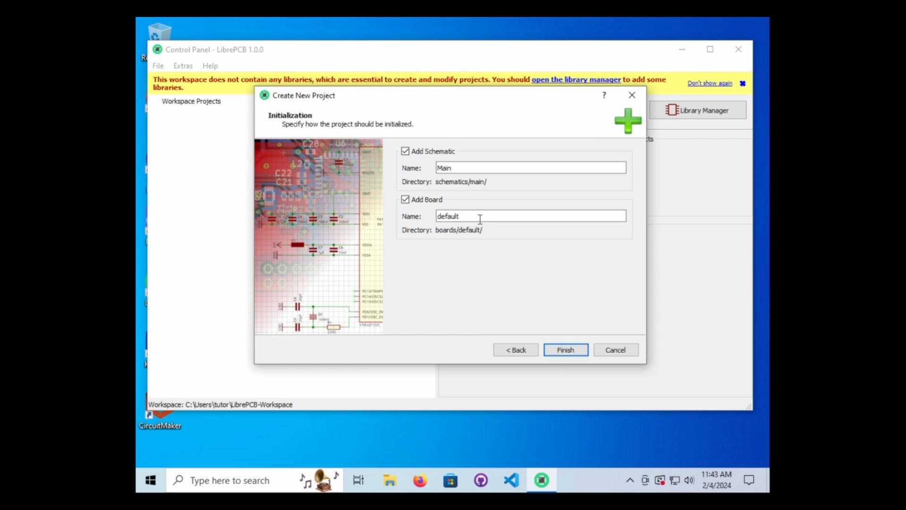
{"action": "left_click_drag", "start_coordinate": [475, 215], "coordinate": [434, 215]}
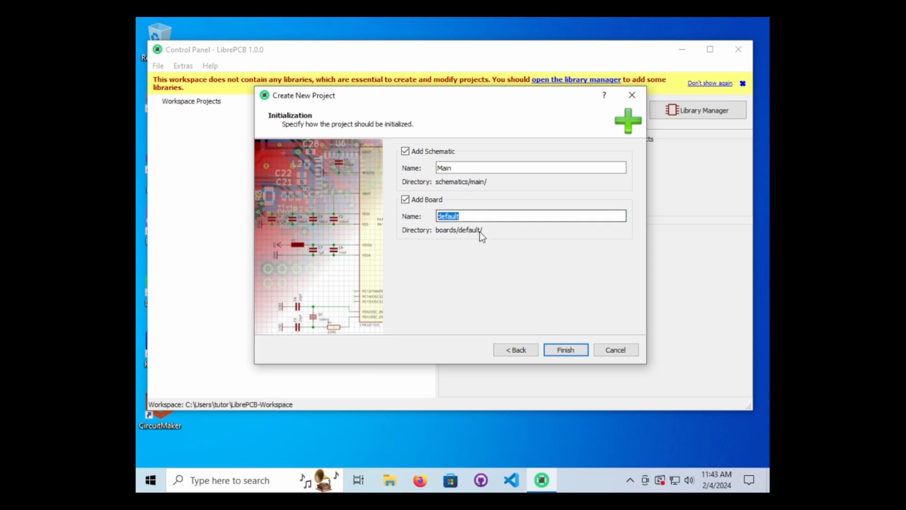
{"action": "left_click", "coordinate": [561, 350]}
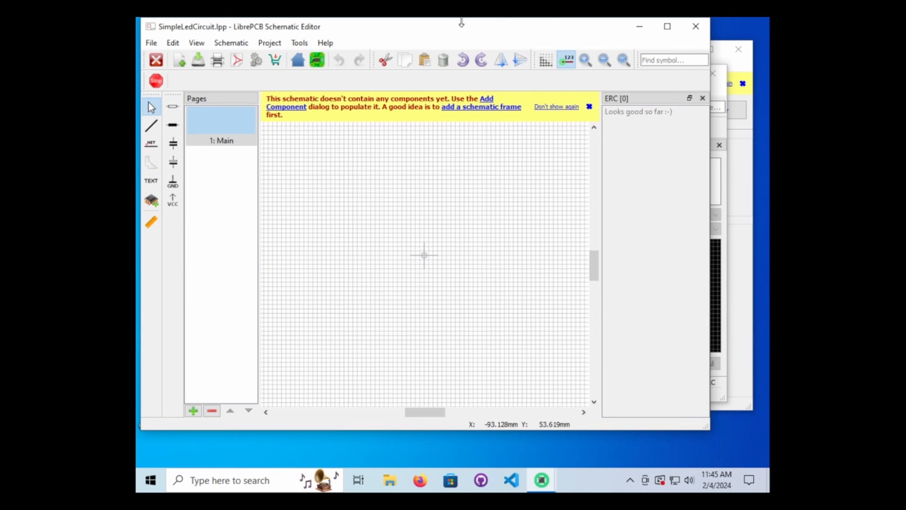
Step: Move the schematic and board editor windows apart, and minimize both to return to the Control Panel
{"action": "left_click_drag", "start_coordinate": [461, 20], "coordinate": [478, 94]}
{"action": "left_click", "coordinate": [463, 70]}
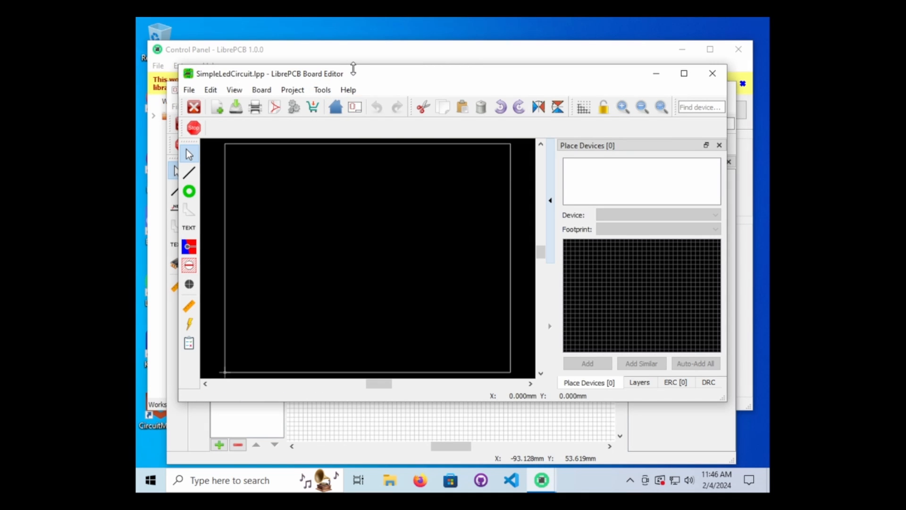
{"action": "left_click_drag", "start_coordinate": [355, 72], "coordinate": [350, 123]}
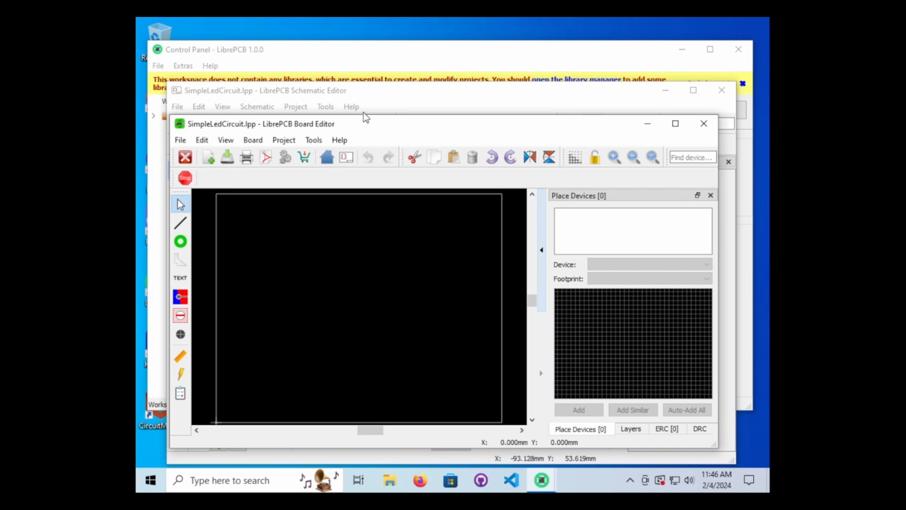
{"action": "mouse_move", "coordinate": [367, 120]}
{"action": "left_mouse_down"}
{"action": "mouse_move", "coordinate": [366, 324]}
{"action": "mouse_move", "coordinate": [346, 111]}
{"action": "mouse_move", "coordinate": [366, 115]}
{"action": "left_mouse_up"}
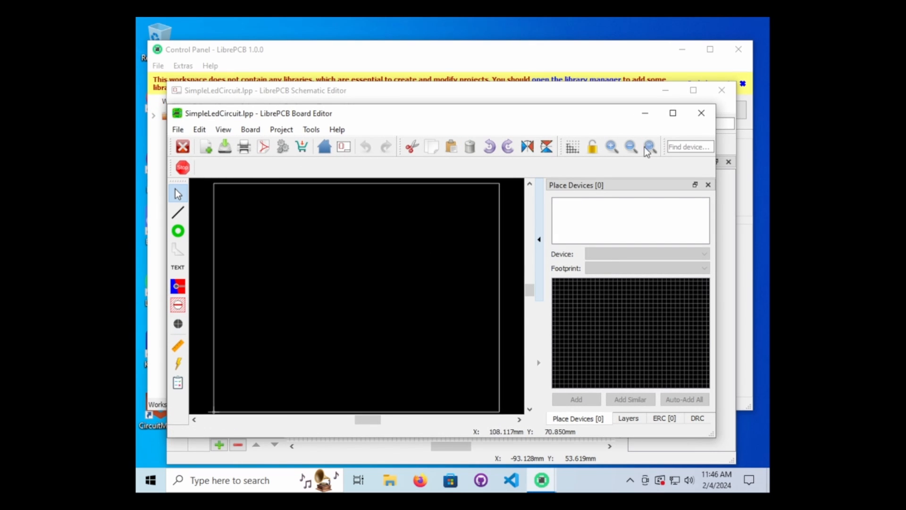
{"action": "left_click", "coordinate": [645, 113]}
{"action": "left_click", "coordinate": [666, 90]}
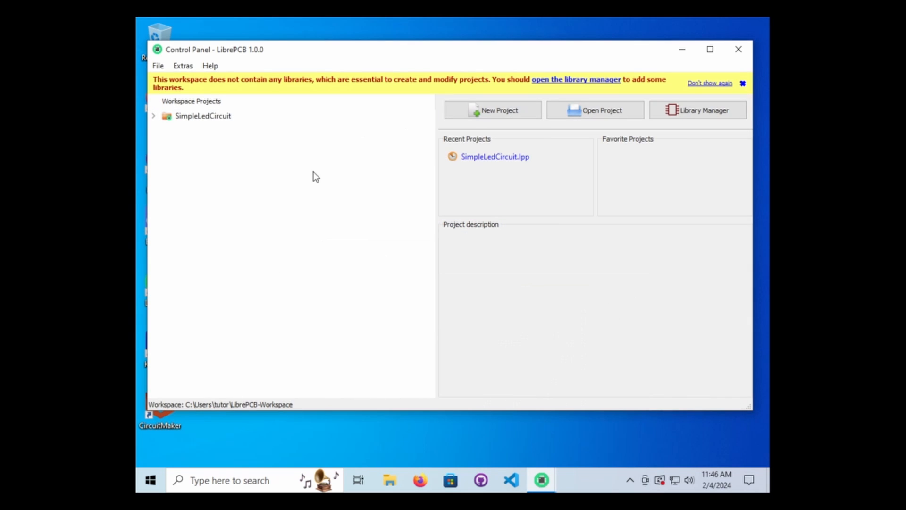
Step: Expand the SimpleLedCircuit project's contents and open the workspace library manager
{"action": "left_click", "coordinate": [154, 116]}
{"action": "left_click", "coordinate": [183, 97]}
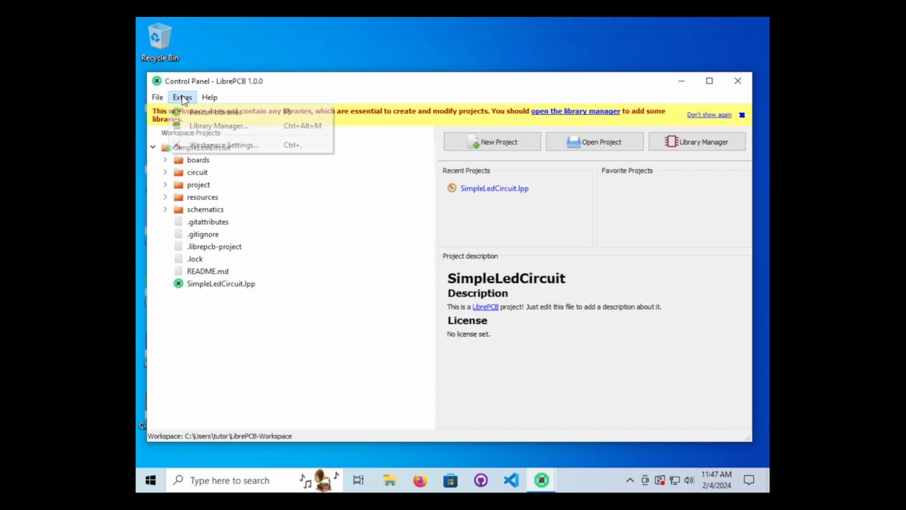
{"action": "left_click", "coordinate": [245, 127]}
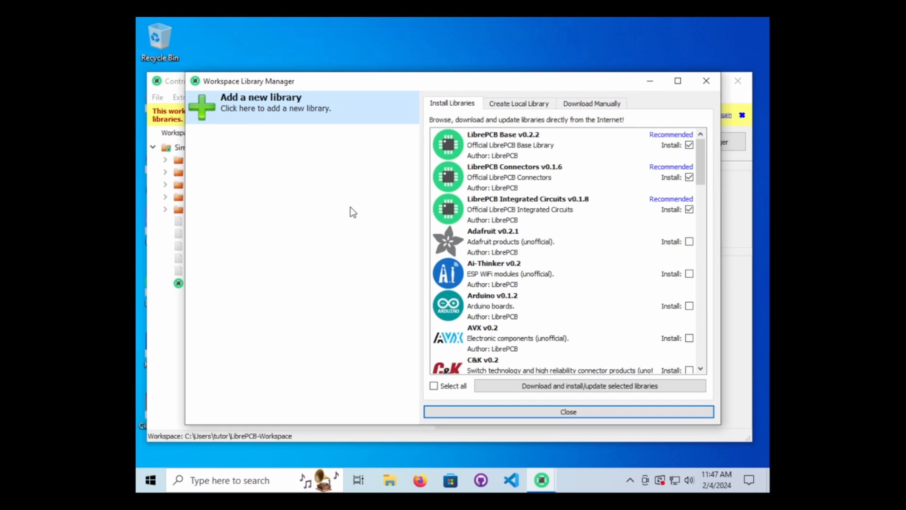
Step: Examine the list of installable libraries and the options for creating a local library or downloading one manually
{"action": "scroll", "coordinate": [478, 249], "scroll_direction": "down", "scroll_amount": 1}
{"action": "scroll", "coordinate": [483, 246], "scroll_direction": "down", "scroll_amount": 5}
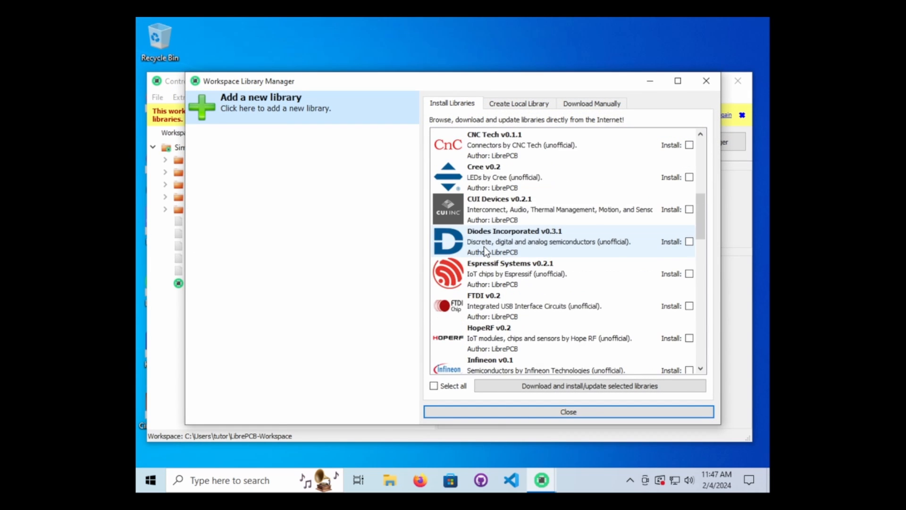
{"action": "scroll", "coordinate": [483, 246], "scroll_direction": "down", "scroll_amount": 3}
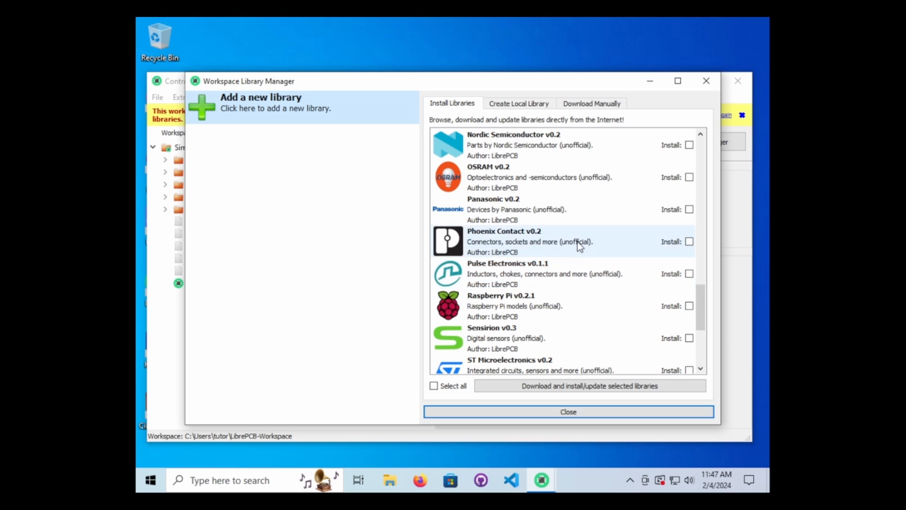
{"action": "scroll", "coordinate": [561, 335], "scroll_direction": "down", "scroll_amount": 3}
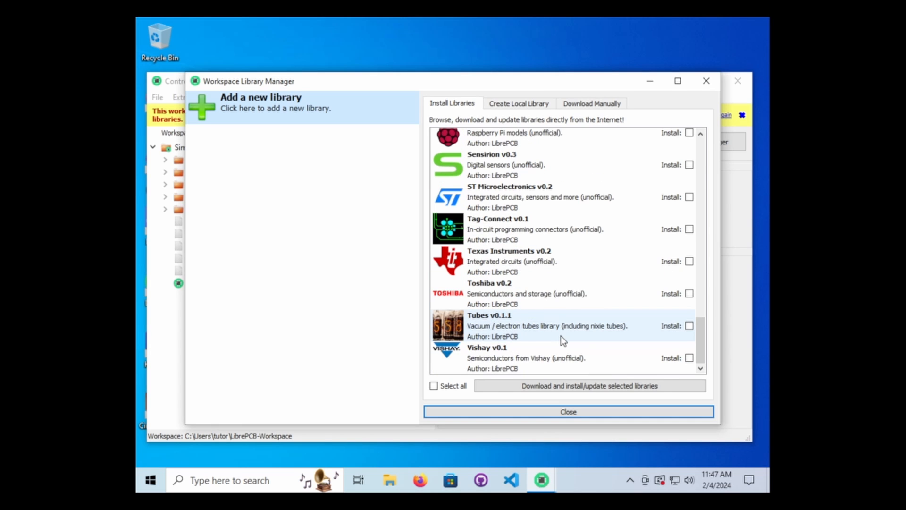
{"action": "scroll", "coordinate": [561, 336], "scroll_direction": "up", "scroll_amount": 6}
{"action": "scroll", "coordinate": [561, 335], "scroll_direction": "up", "scroll_amount": 5}
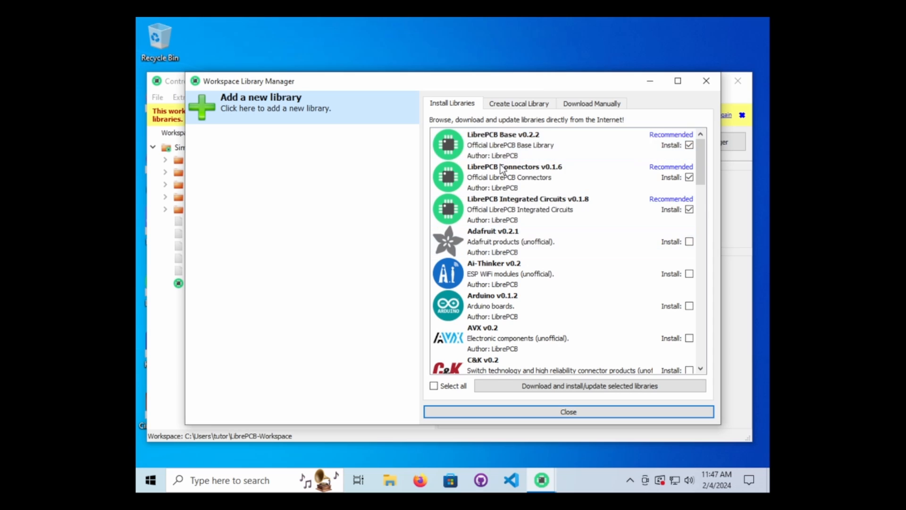
{"action": "left_click", "coordinate": [511, 102]}
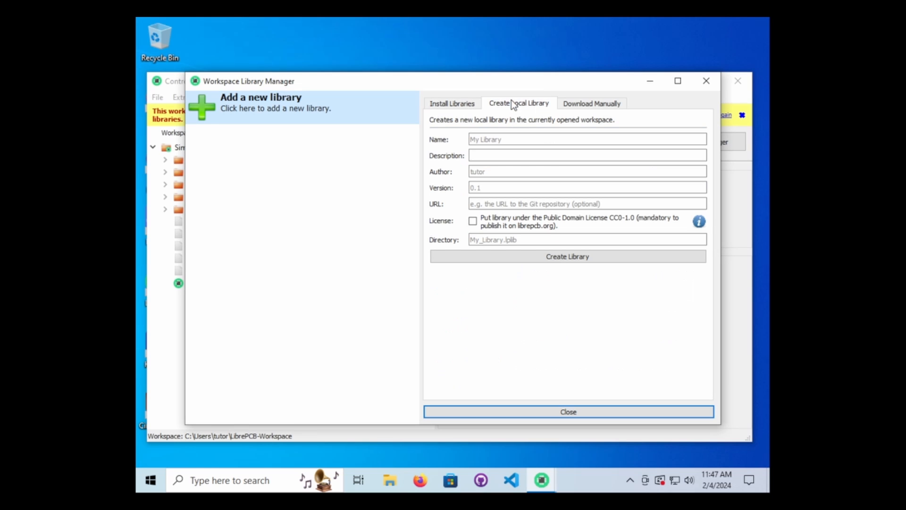
{"action": "left_click", "coordinate": [523, 138]}
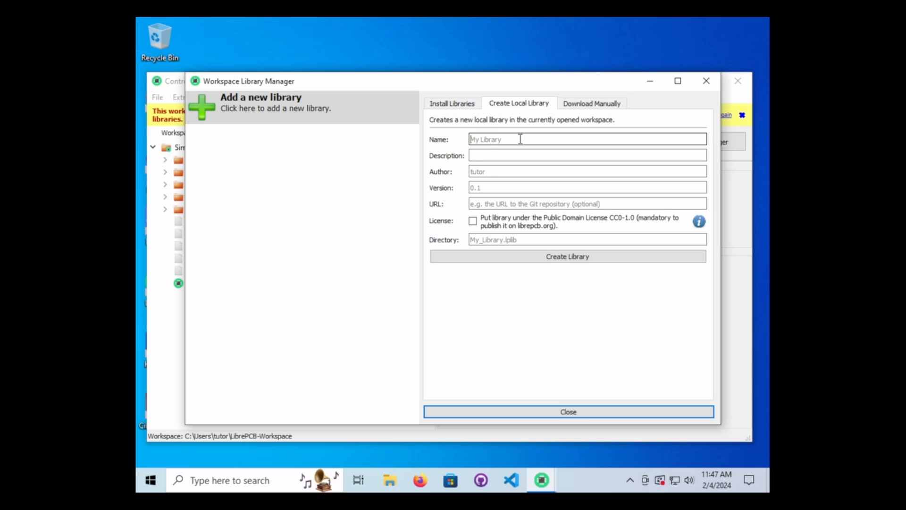
{"action": "left_click", "coordinate": [587, 103]}
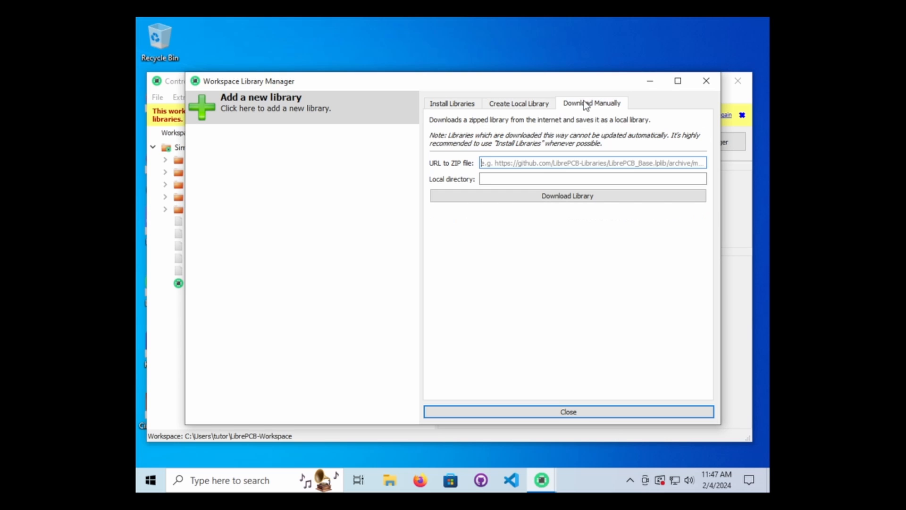
Step: Name the new local library ledLib
{"action": "left_click", "coordinate": [523, 105]}
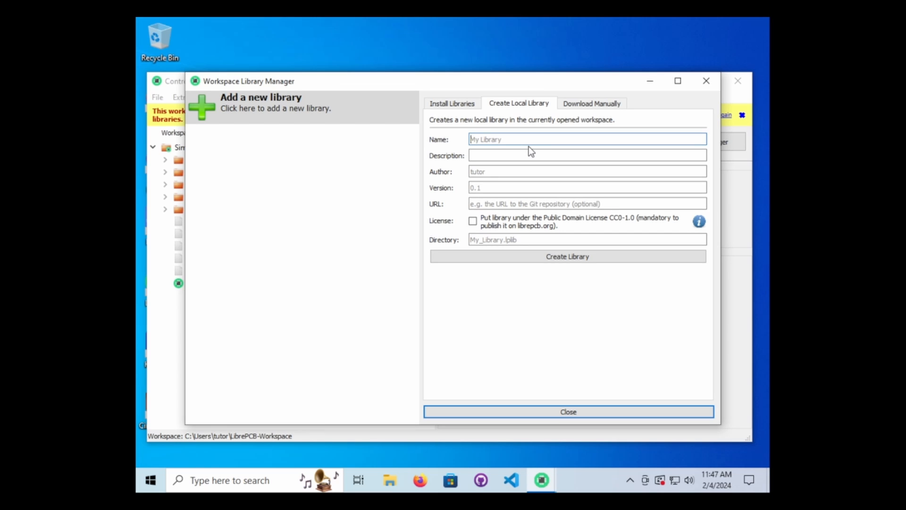
{"action": "type", "text": "ledSimpleCircuitLib"}
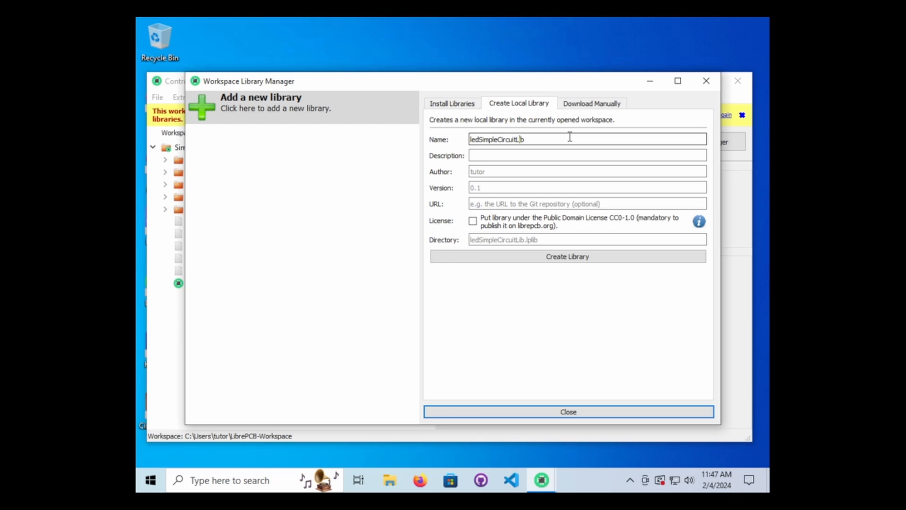
{"action": "key", "text": "Left"}
{"action": "key", "text": "BackSpace"}
{"action": "key", "text": "BackSpace"}
{"action": "key", "text": "BackSpace"}
{"action": "key", "text": "BackSpace"}
{"action": "key", "text": "BackSpace"}
{"action": "key", "text": "BackSpace"}
{"action": "key", "text": "BackSpace"}
{"action": "key", "text": "BackSpace"}
{"action": "key", "text": "BackSpace"}
{"action": "key", "text": "BackSpace"}
{"action": "key", "text": "BackSpace"}
{"action": "key", "text": "BackSpace"}
{"action": "key", "text": "BackSpace"}
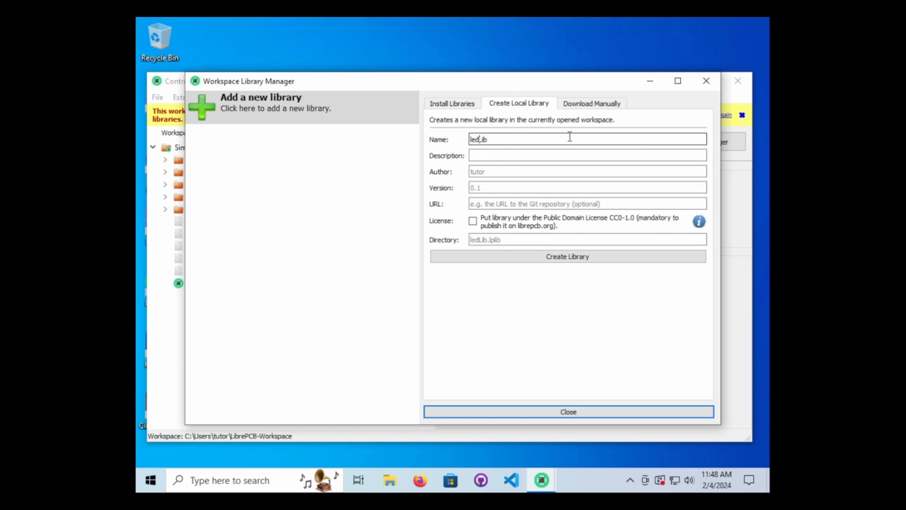
Step: Describe the local library as "Led simple circuit library" and create it
{"action": "left_click", "coordinate": [508, 154]}
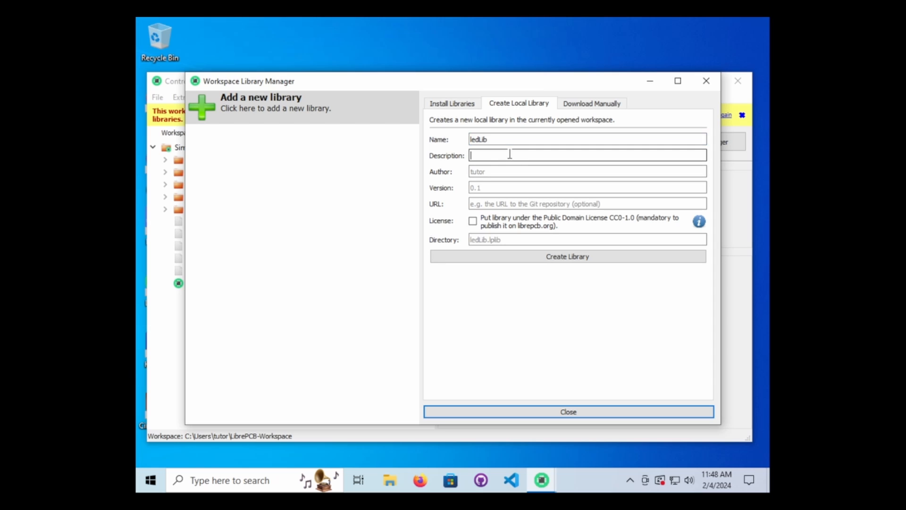
{"action": "type", "text": "Led simple circuit library"}
{"action": "left_click", "coordinate": [477, 172]}
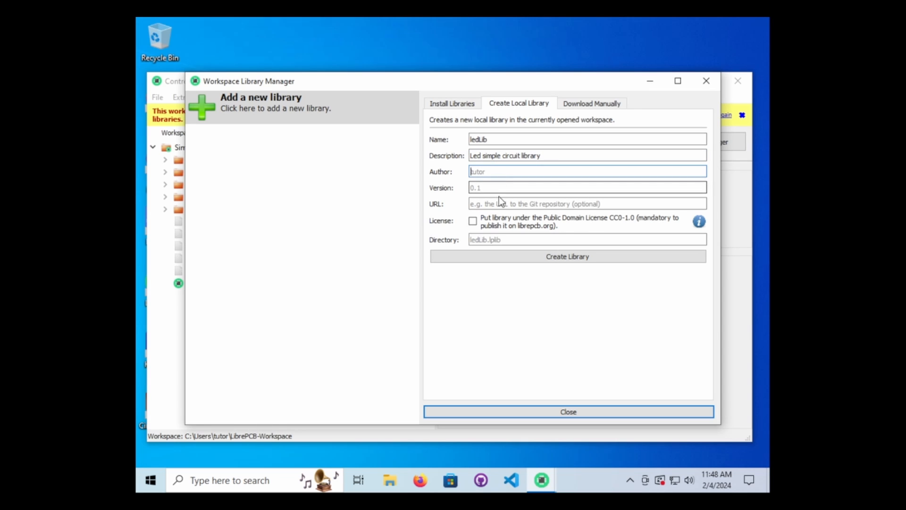
{"action": "left_click", "coordinate": [510, 260]}
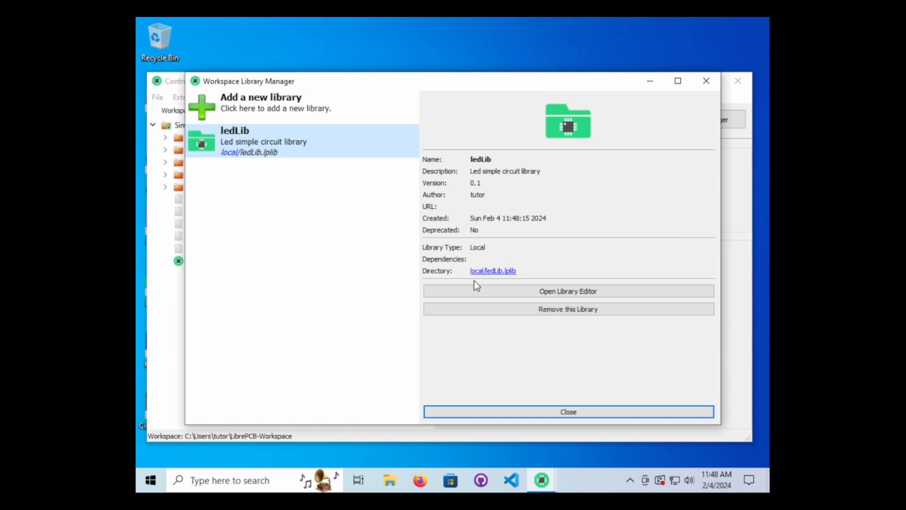
Step: Open ledLib in the library editor, and widen and reposition the editor window
{"action": "left_click", "coordinate": [494, 290]}
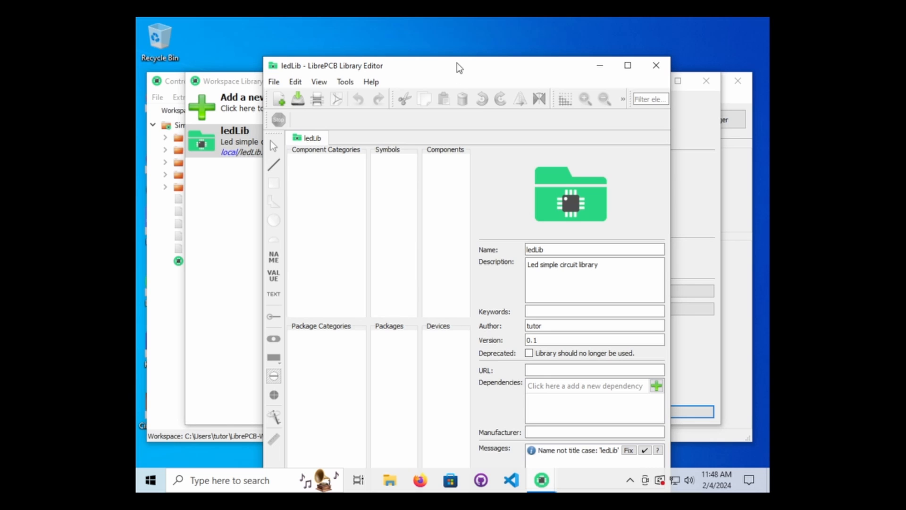
{"action": "left_click_drag", "start_coordinate": [457, 63], "coordinate": [432, 42]}
{"action": "left_click_drag", "start_coordinate": [646, 230], "coordinate": [726, 213]}
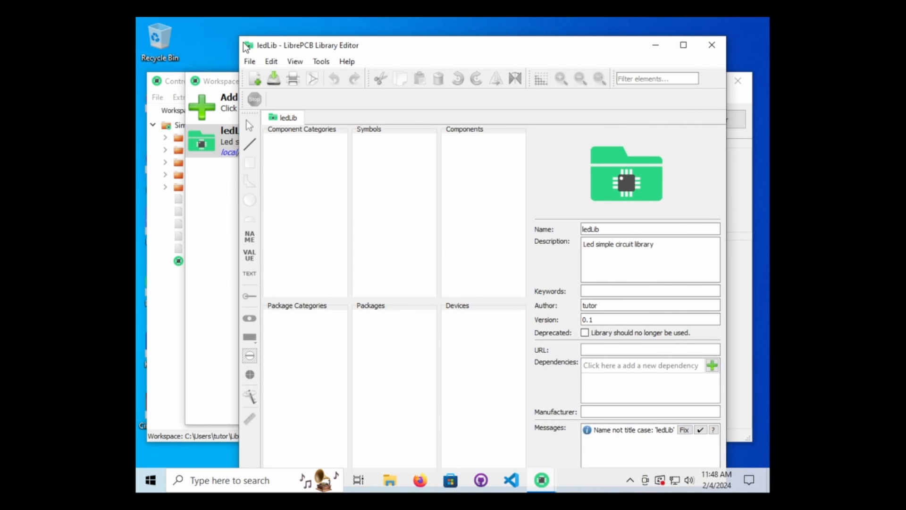
{"action": "left_click_drag", "start_coordinate": [240, 40], "coordinate": [167, 39]}
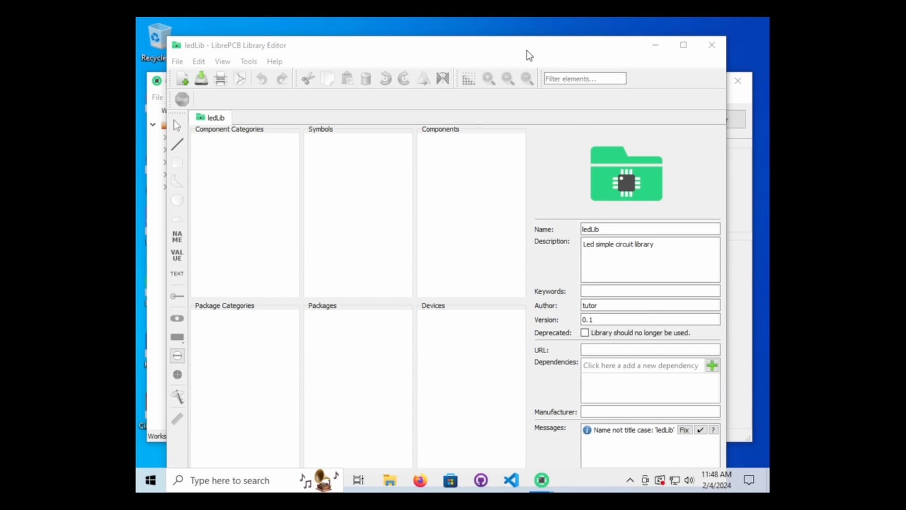
{"action": "left_click_drag", "start_coordinate": [303, 46], "coordinate": [304, 25]}
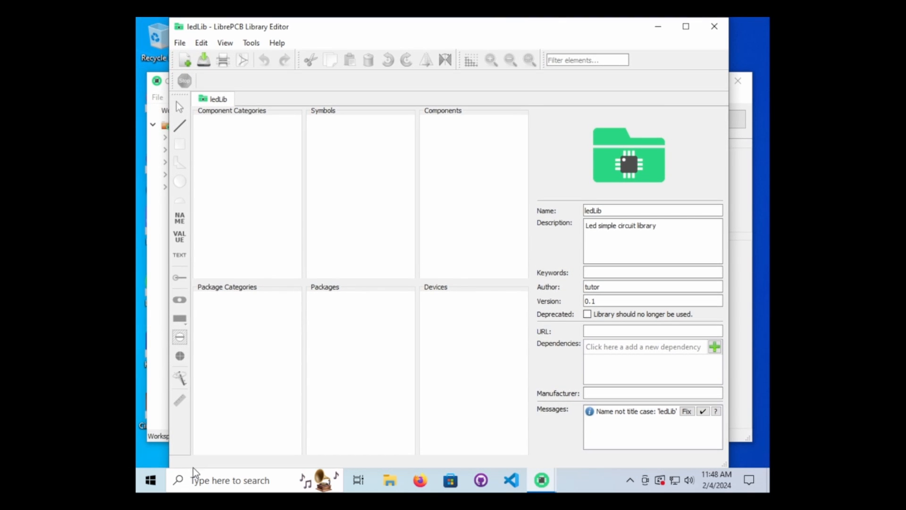
{"action": "double_click", "coordinate": [277, 27]}
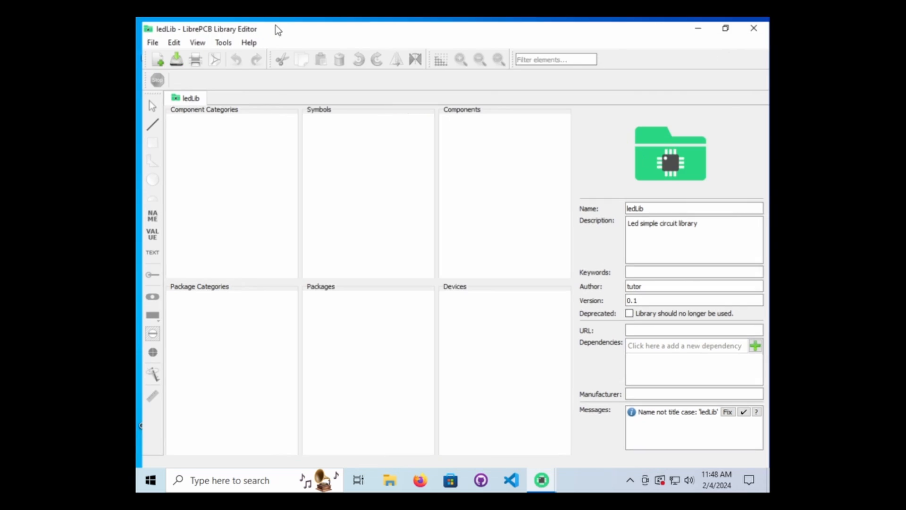
{"action": "double_click", "coordinate": [337, 24]}
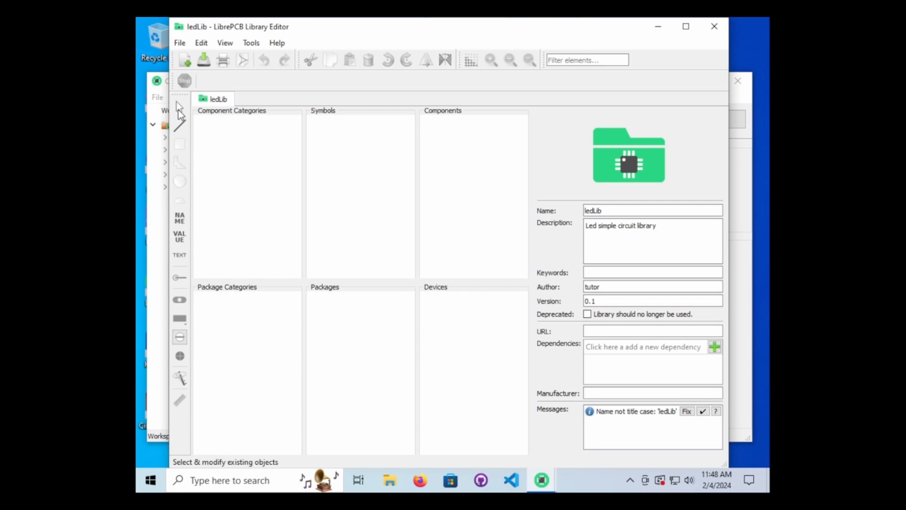
Step: Create an empty component category named LEDRD254P_4X44X54 with the description "Red LED"
{"action": "left_click", "coordinate": [179, 45]}
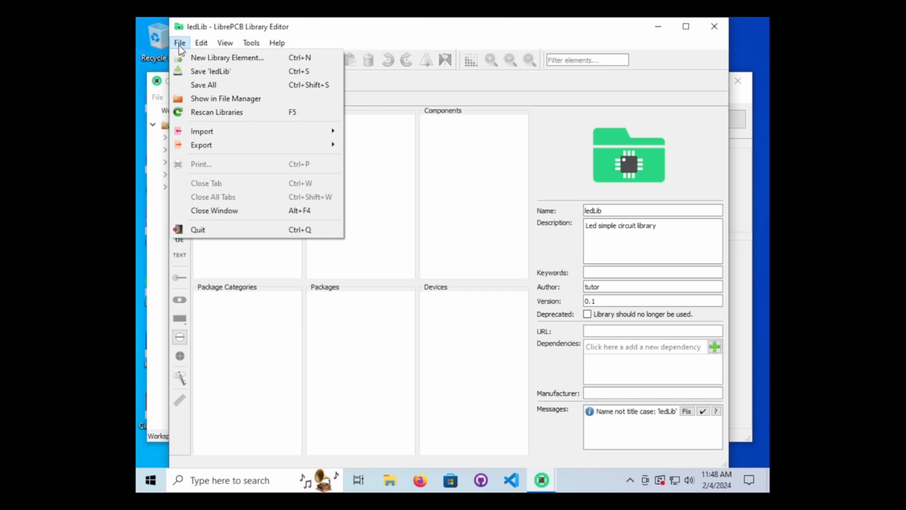
{"action": "left_click", "coordinate": [209, 57]}
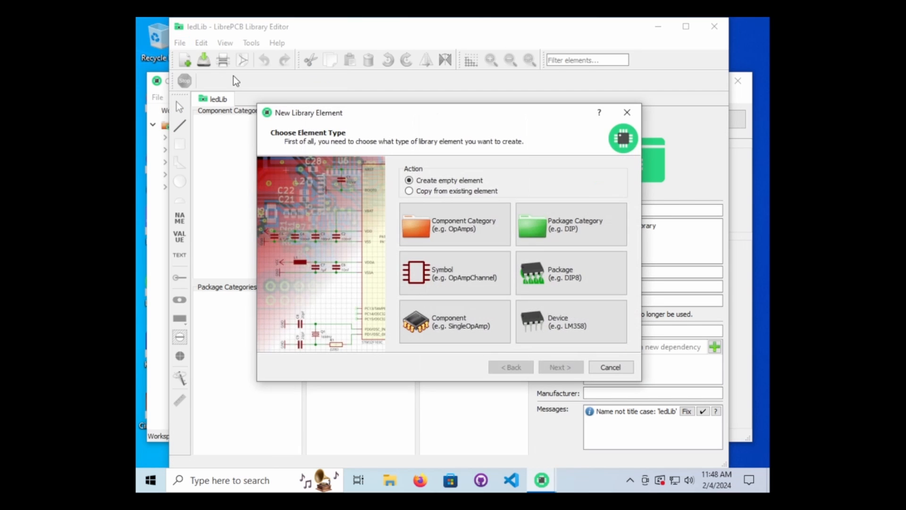
{"action": "left_click", "coordinate": [439, 208]}
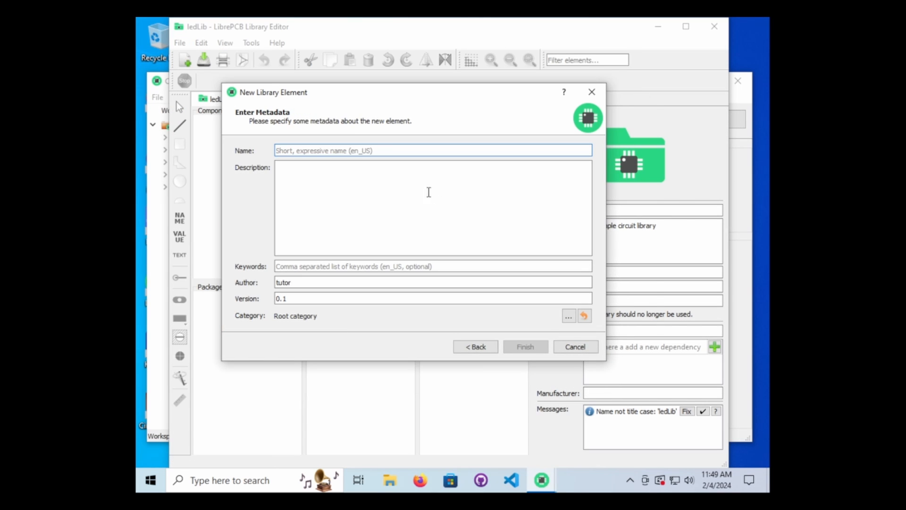
{"action": "type", "text": "LEDRD254P_4X44X54"}
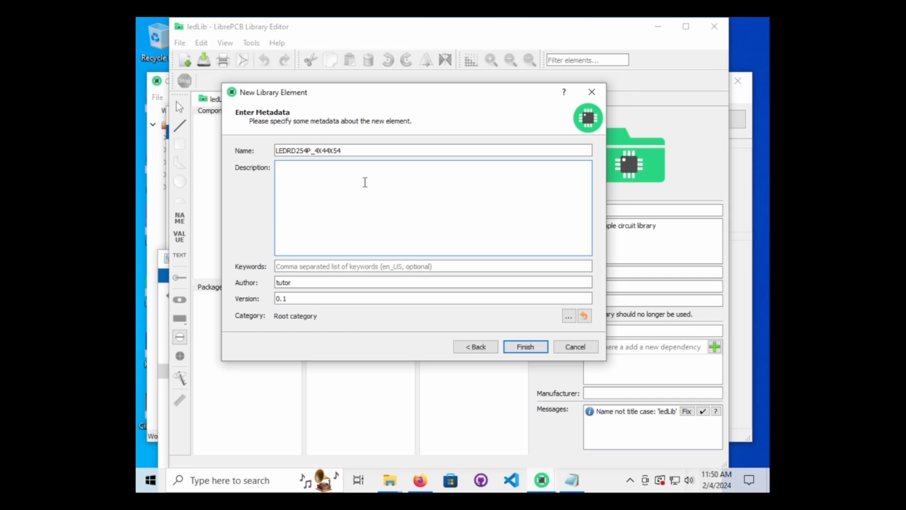
{"action": "type", "text": "Red LED"}
{"action": "left_click", "coordinate": [315, 281]}
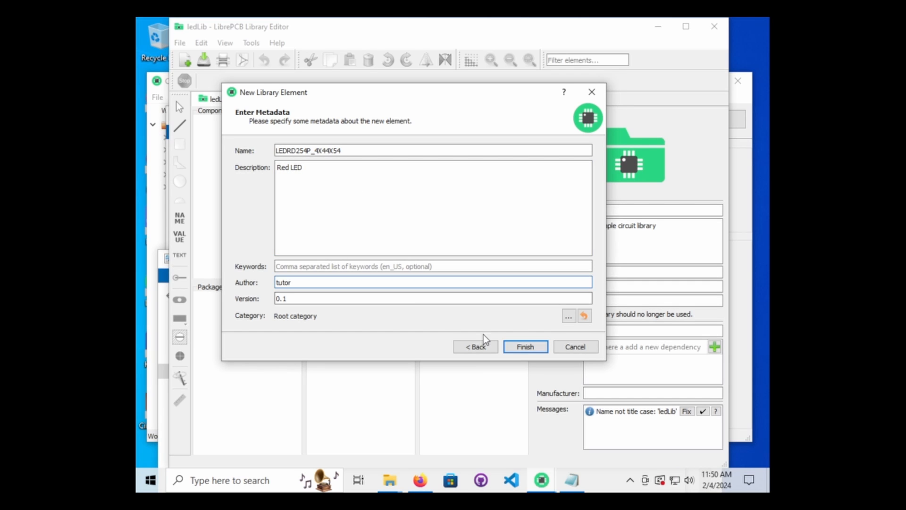
{"action": "left_click", "coordinate": [524, 348]}
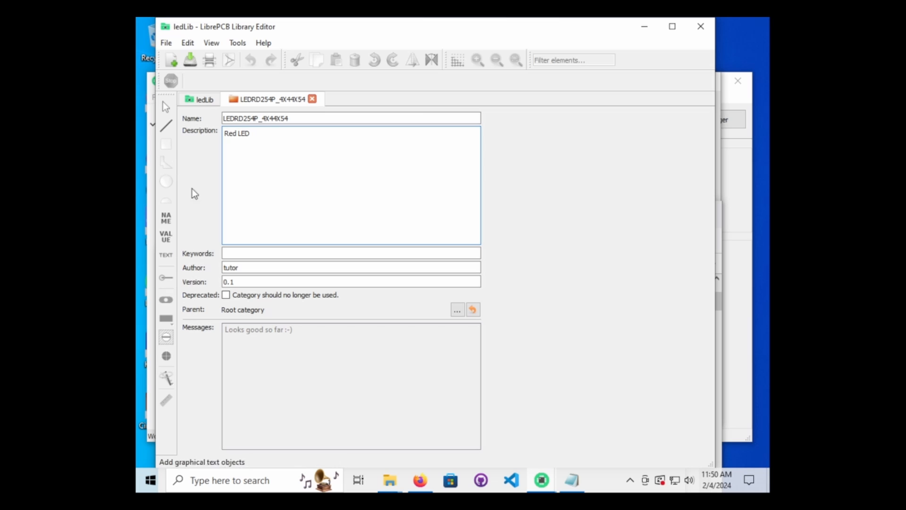
Step: Check the LEDRD254P_4X44X54 category in the library overview, reopen it, and return to the ledLib overview
{"action": "left_click", "coordinate": [206, 101]}
{"action": "left_click", "coordinate": [242, 121]}
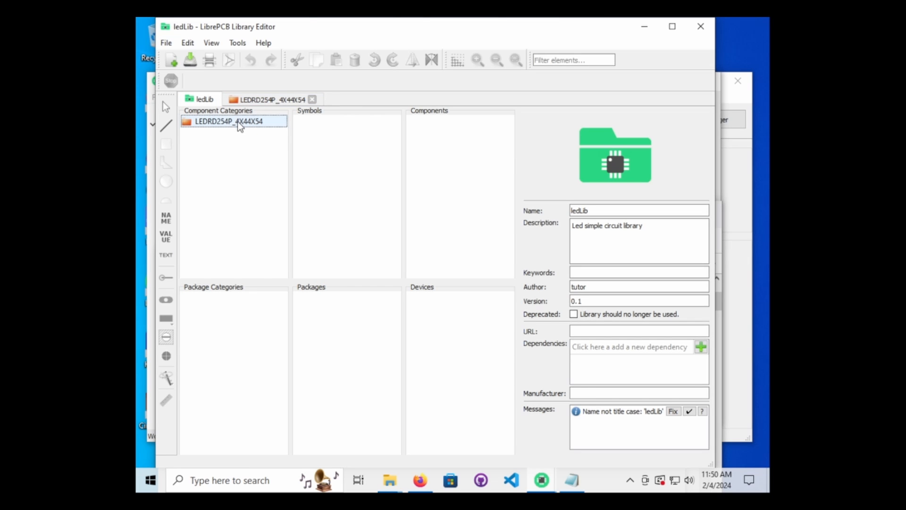
{"action": "double_click", "coordinate": [237, 121]}
{"action": "left_click", "coordinate": [199, 101]}
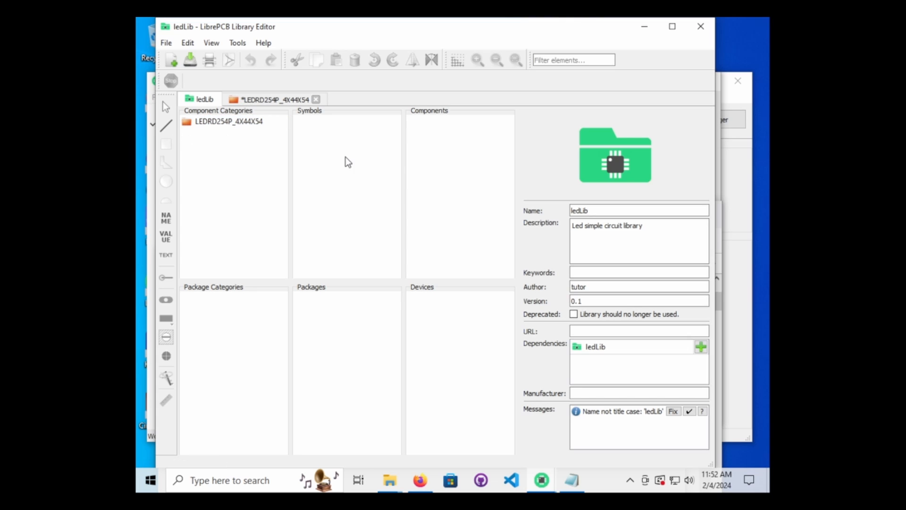
Step: Create a new symbol named redLED in ledLib without choosing a category
{"action": "right_click", "coordinate": [345, 158]}
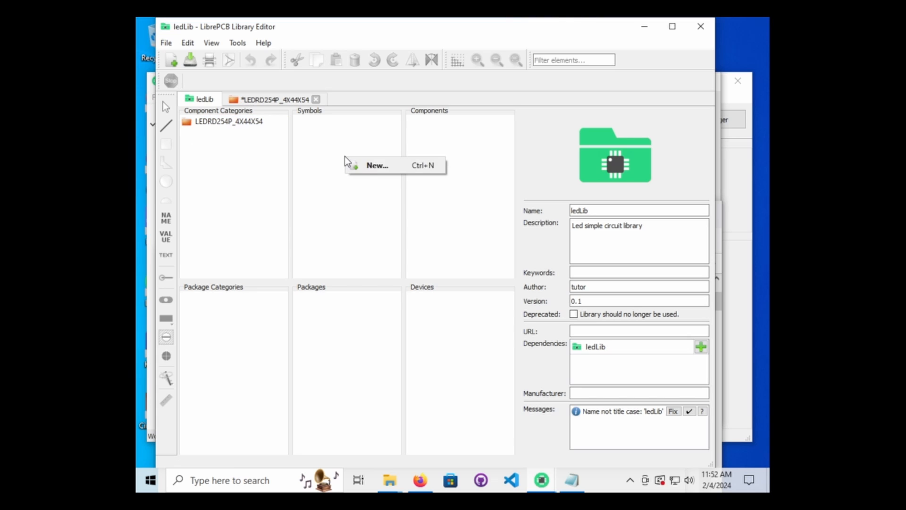
{"action": "left_click", "coordinate": [370, 166]}
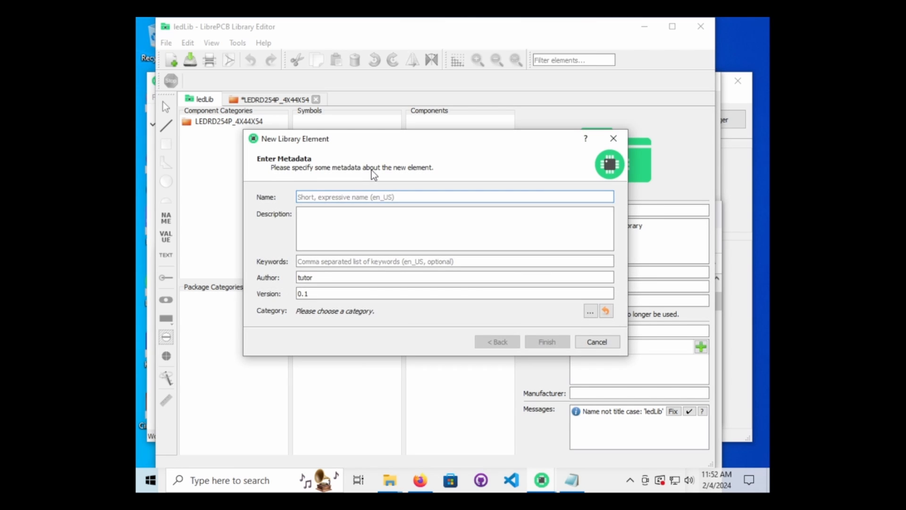
{"action": "type", "text": "re"}
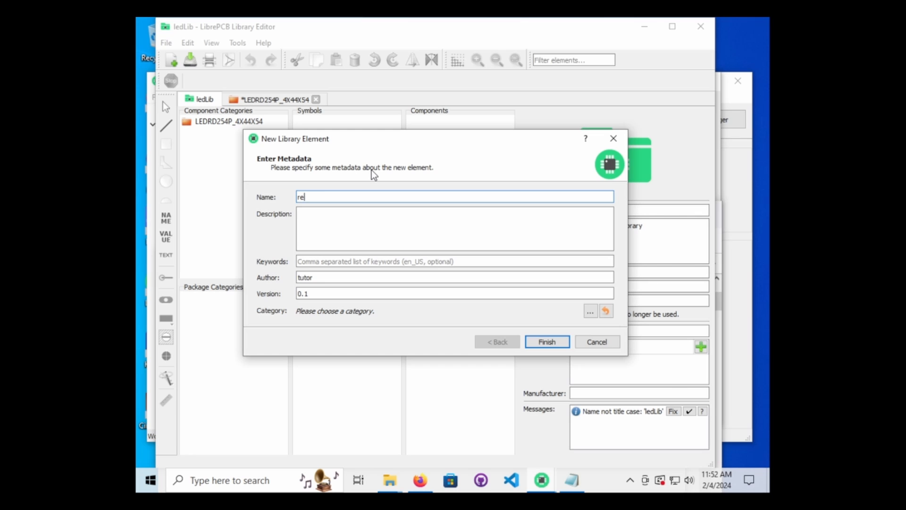
{"action": "type", "text": "dLED"}
{"action": "left_click", "coordinate": [545, 342]}
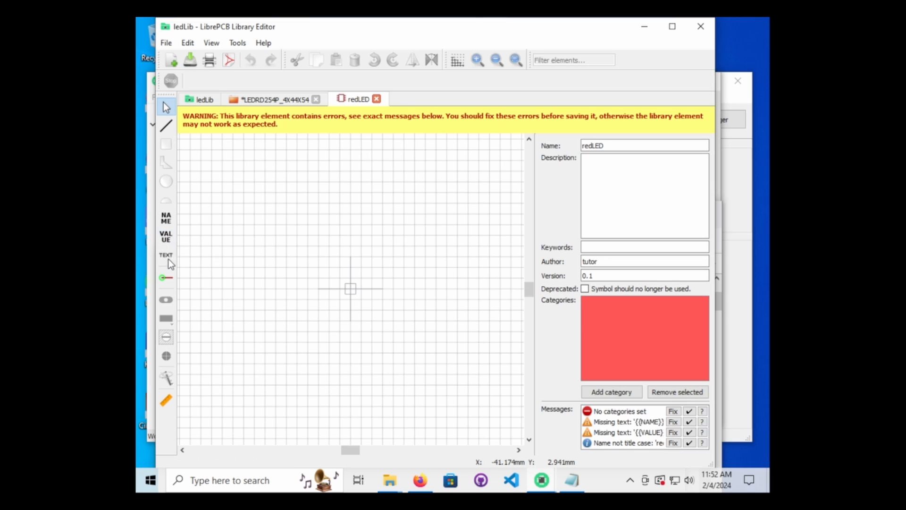
Step: Place pins 1 and 2, each 2.54 mm long, on the horizontal axis on either side of the origin
{"action": "left_click", "coordinate": [169, 280]}
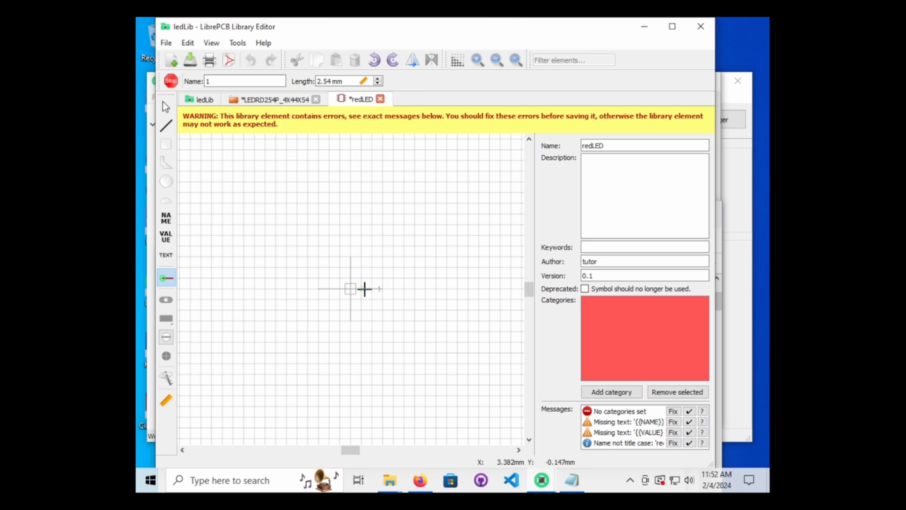
{"action": "left_click", "coordinate": [365, 288]}
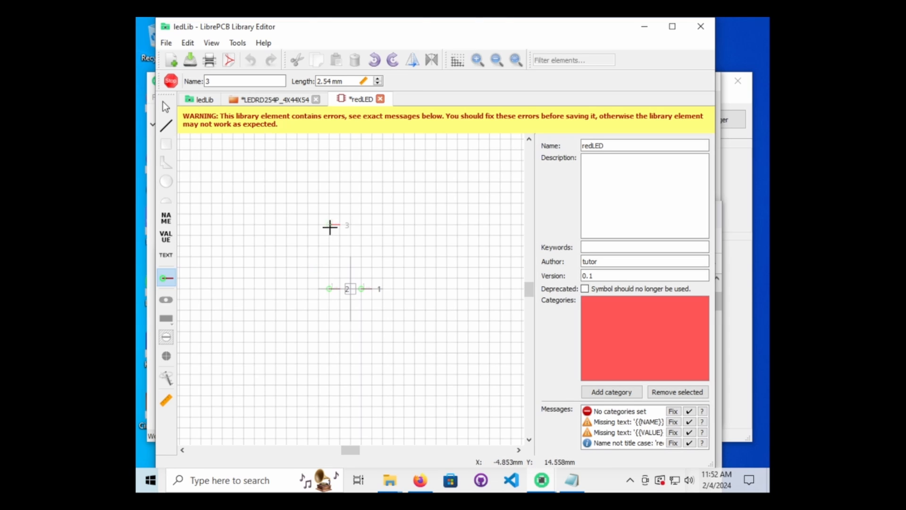
{"action": "right_click", "coordinate": [374, 287]}
{"action": "right_click", "coordinate": [223, 250]}
{"action": "right_click", "coordinate": [223, 250]}
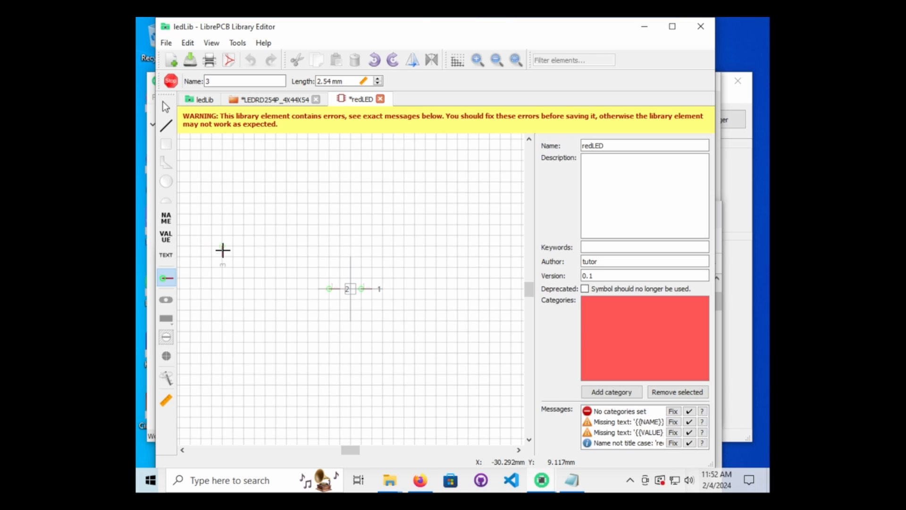
{"action": "right_click", "coordinate": [223, 250]}
{"action": "right_click", "coordinate": [223, 250]}
{"action": "right_click", "coordinate": [223, 250]}
{"action": "right_click", "coordinate": [222, 249]}
{"action": "right_click", "coordinate": [223, 250]}
{"action": "right_click", "coordinate": [223, 250]}
{"action": "right_click", "coordinate": [222, 250]}
{"action": "right_click", "coordinate": [223, 249]}
{"action": "right_click", "coordinate": [223, 250]}
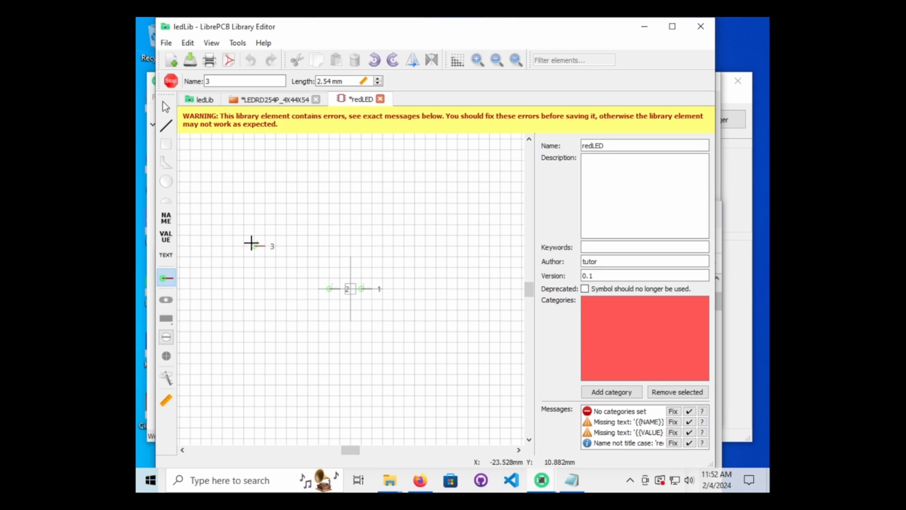
{"action": "key", "text": "Escape"}
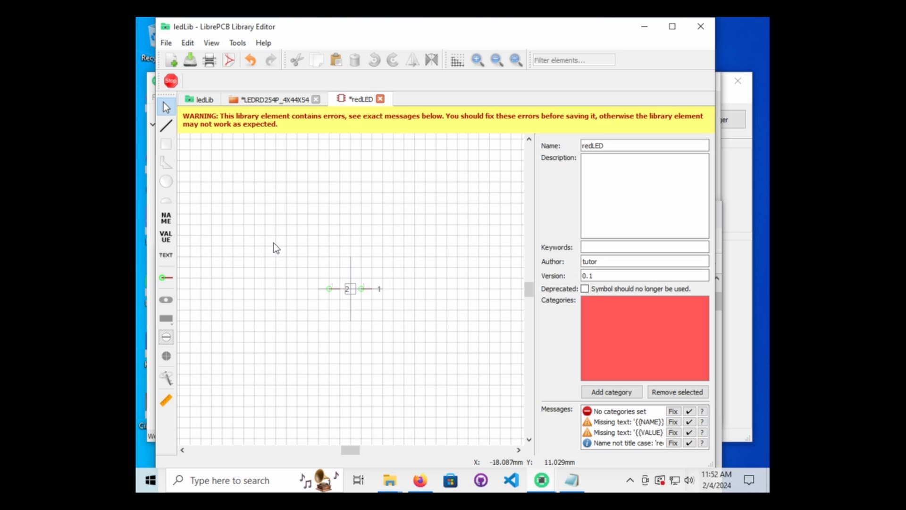
Step: Set the text alignment of pin 1 to the right and vertically centred
{"action": "double_click", "coordinate": [365, 288]}
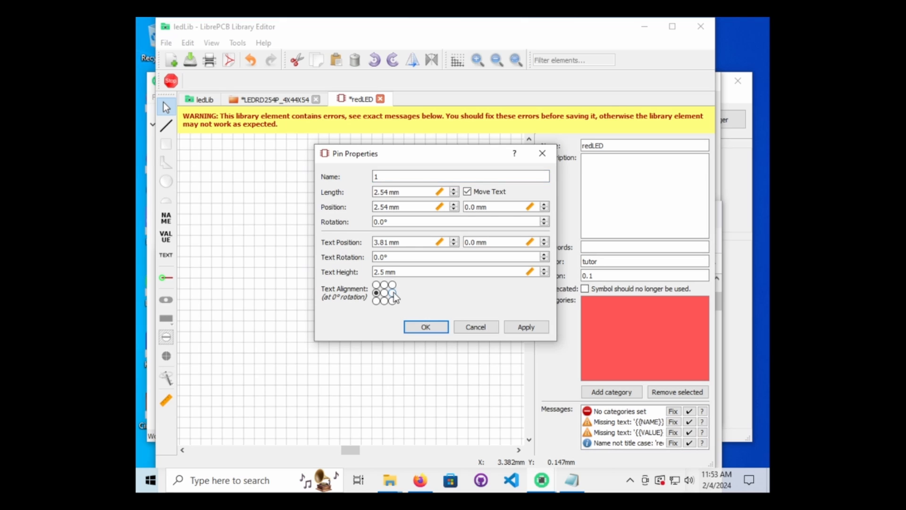
{"action": "left_click", "coordinate": [426, 326]}
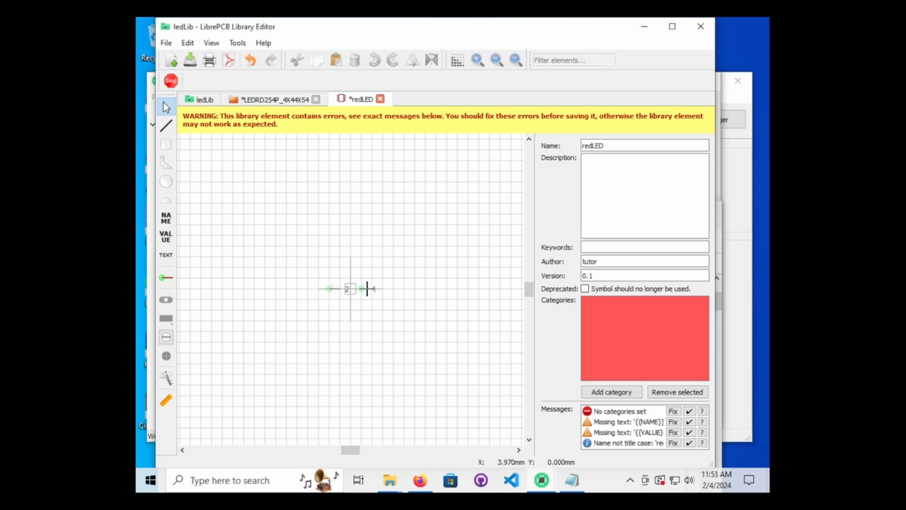
{"action": "key", "text": "p"}
{"action": "key", "text": "Escape"}
{"action": "key", "text": "p"}
{"action": "key", "text": "Escape"}
Step: Set the rotation of pin 1 to 90°
{"action": "left_click", "coordinate": [364, 289]}
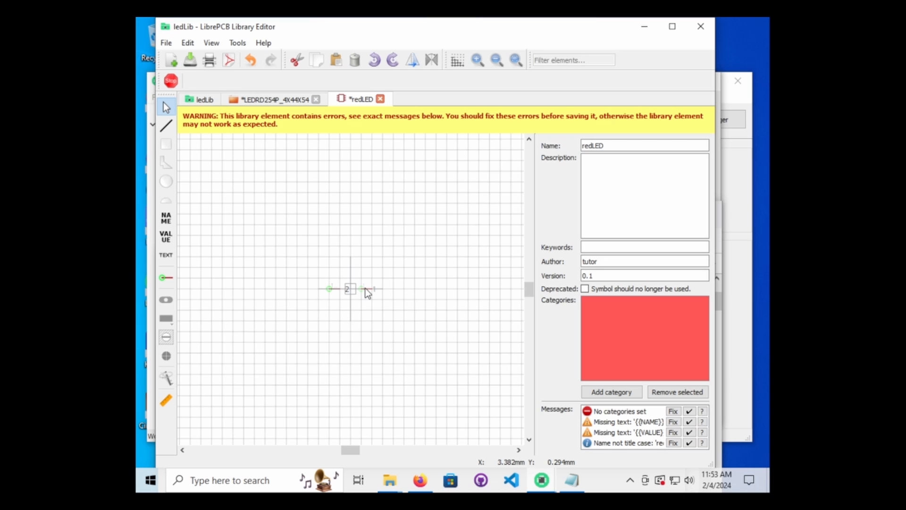
{"action": "left_click_drag", "start_coordinate": [390, 271], "coordinate": [361, 291]}
{"action": "right_click", "coordinate": [363, 288]}
{"action": "left_click", "coordinate": [404, 298]}
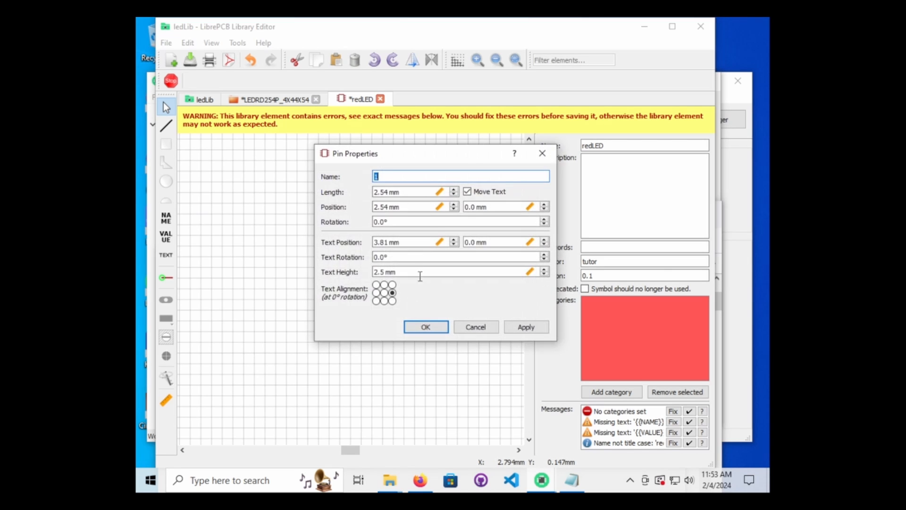
{"action": "left_click_drag", "start_coordinate": [457, 152], "coordinate": [535, 150]}
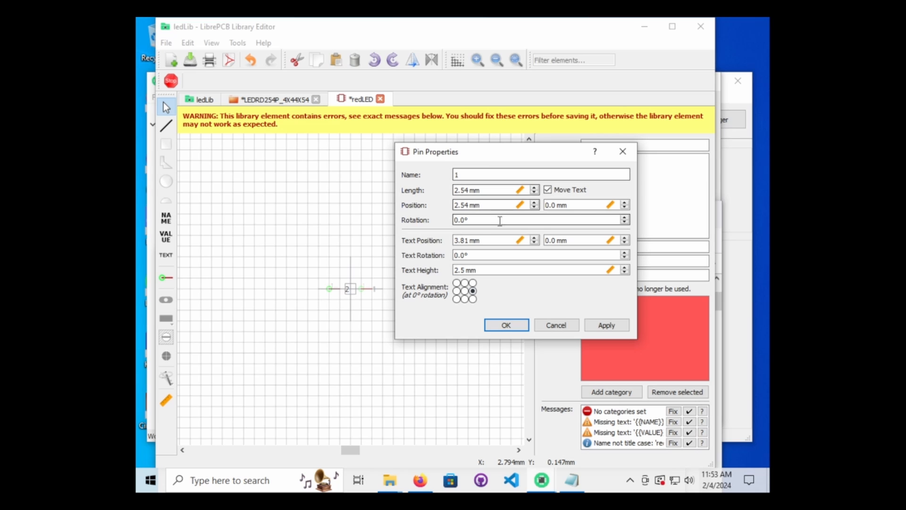
{"action": "left_click", "coordinate": [475, 220]}
{"action": "type", "text": "90"}
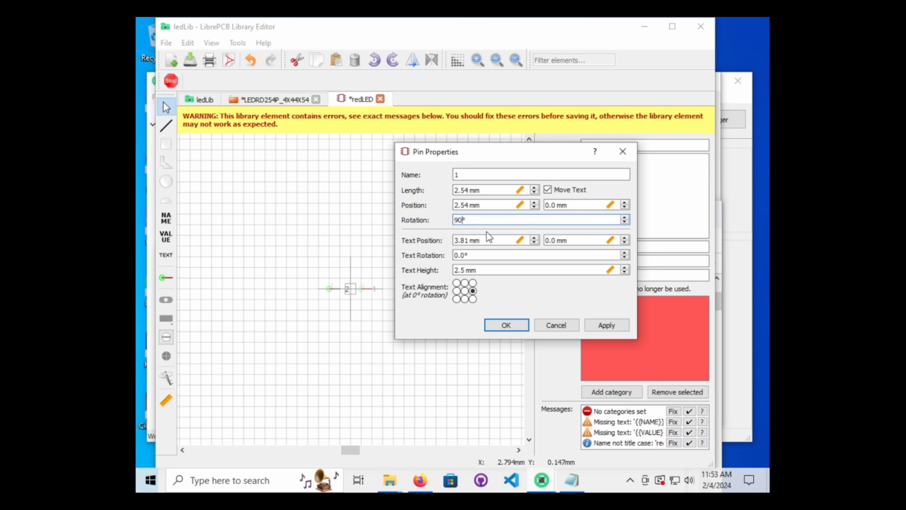
{"action": "key", "text": "Return"}
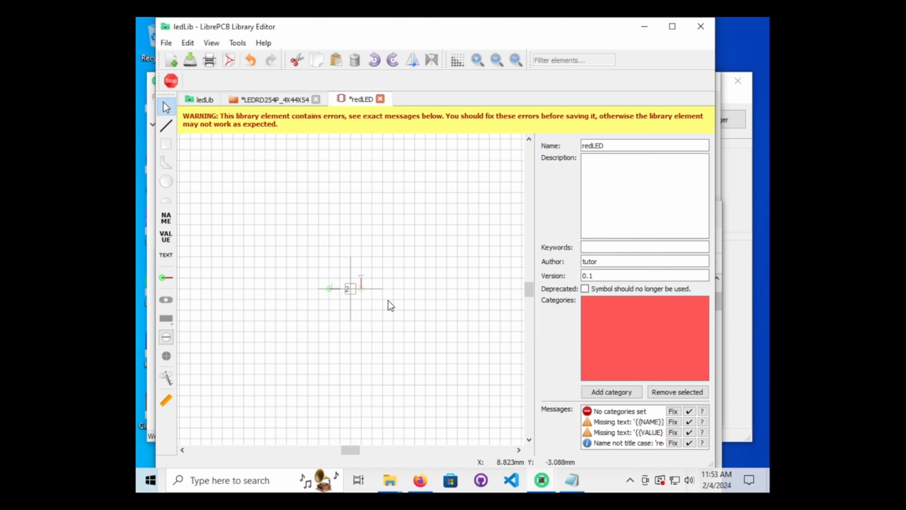
Step: Set the rotation of pin 1 to 180° and move the pin one grid step to the right, opposite pin 2
{"action": "double_click", "coordinate": [361, 283]}
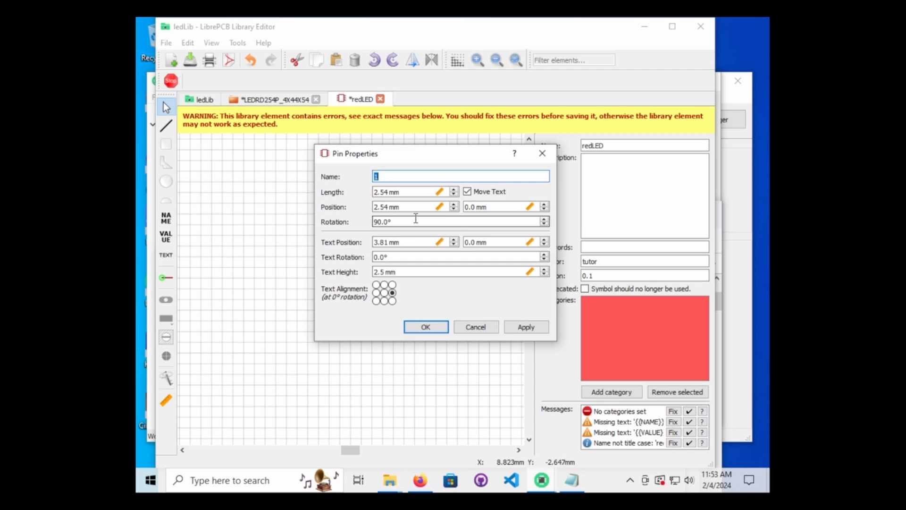
{"action": "left_click_drag", "start_coordinate": [405, 222], "coordinate": [365, 221]}
{"action": "type", "text": "180"}
{"action": "key", "text": "Return"}
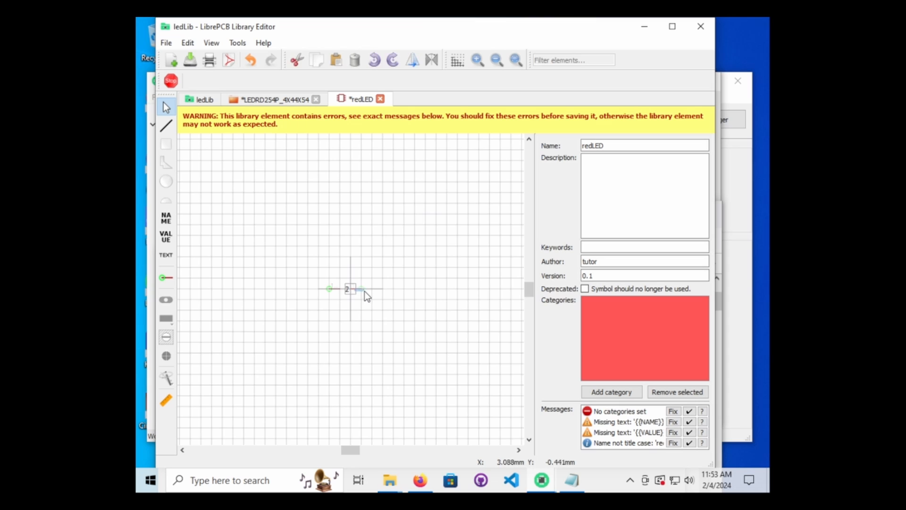
{"action": "left_click_drag", "start_coordinate": [357, 287], "coordinate": [373, 290]}
{"action": "left_click", "coordinate": [388, 249]}
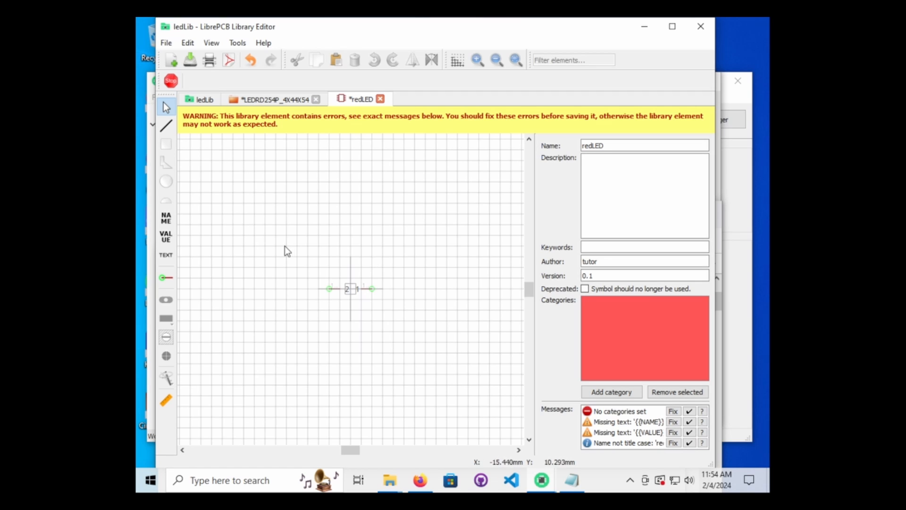
{"action": "left_click", "coordinate": [283, 99]}
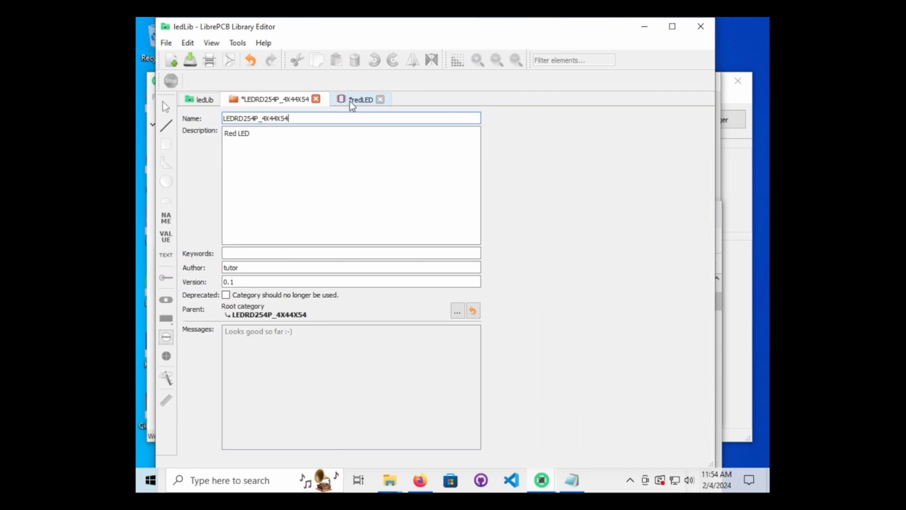
{"action": "left_click", "coordinate": [354, 99]}
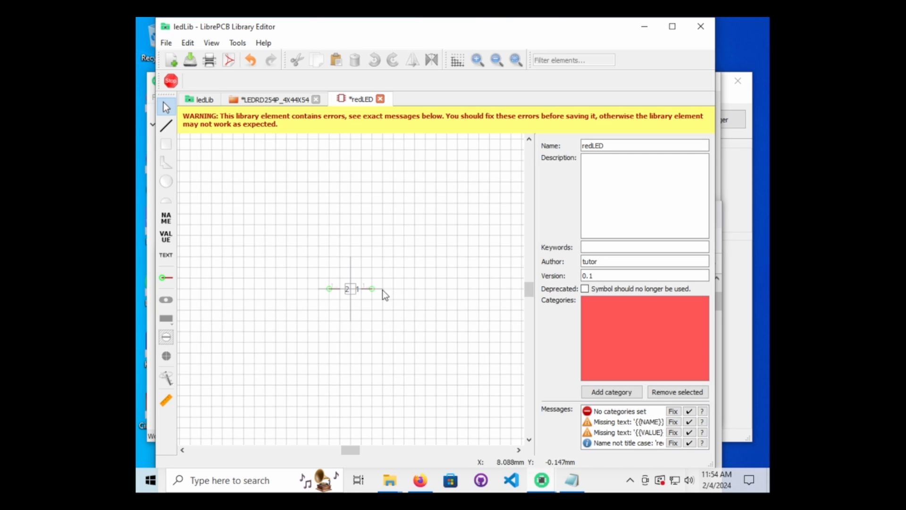
Step: Draw the diode outline between the pins: a triangle with corners (-2.54, 2.54), (-2.54, -2.54), (2.54, 0) mm and a vertical bar at its tip
{"action": "left_click", "coordinate": [166, 126]}
{"action": "scroll", "coordinate": [347, 296], "scroll_direction": "up", "scroll_amount": 4}
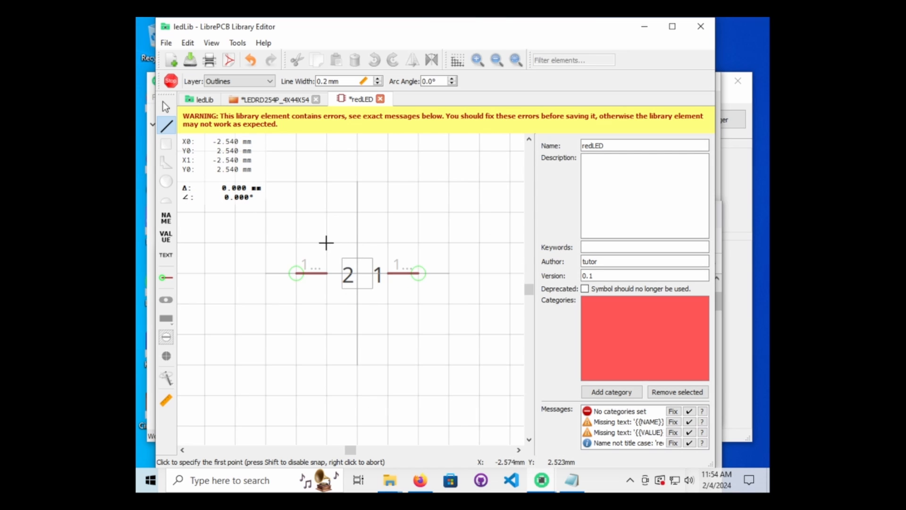
{"action": "left_click", "coordinate": [326, 243]}
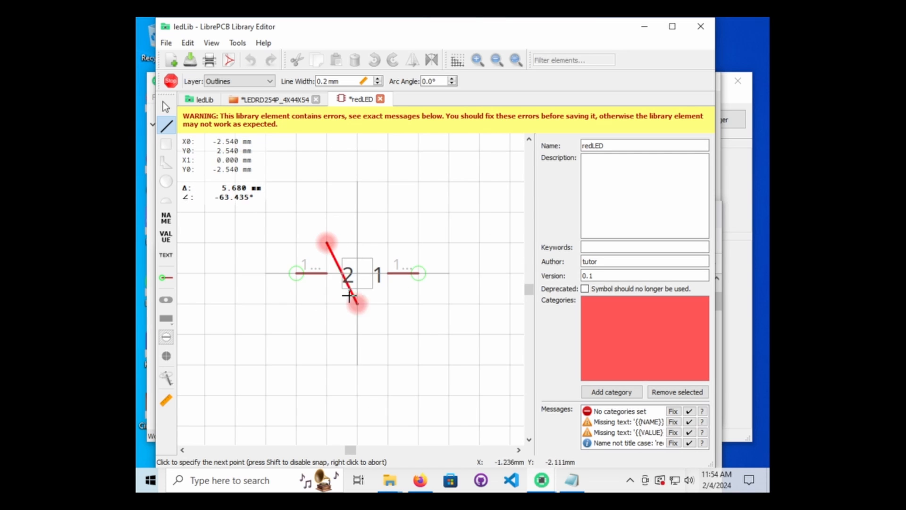
{"action": "left_click", "coordinate": [326, 304]}
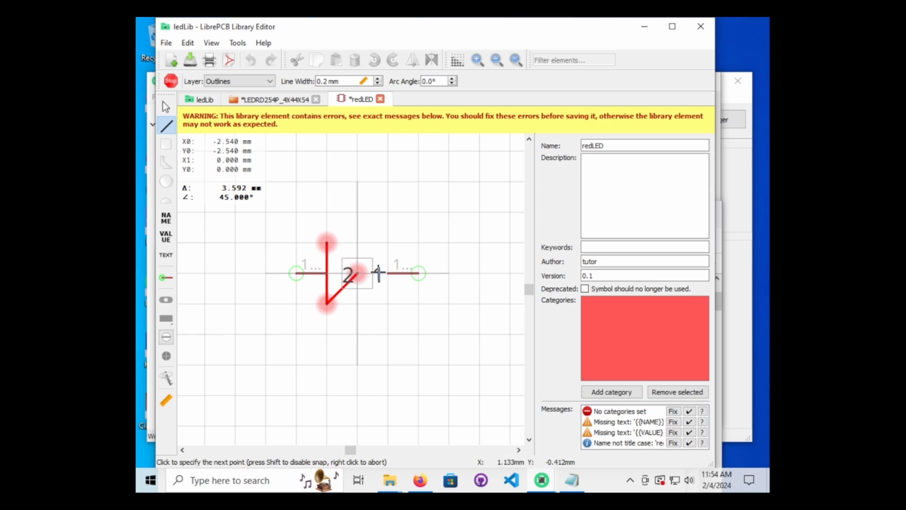
{"action": "left_click", "coordinate": [388, 273]}
{"action": "left_click", "coordinate": [326, 243]}
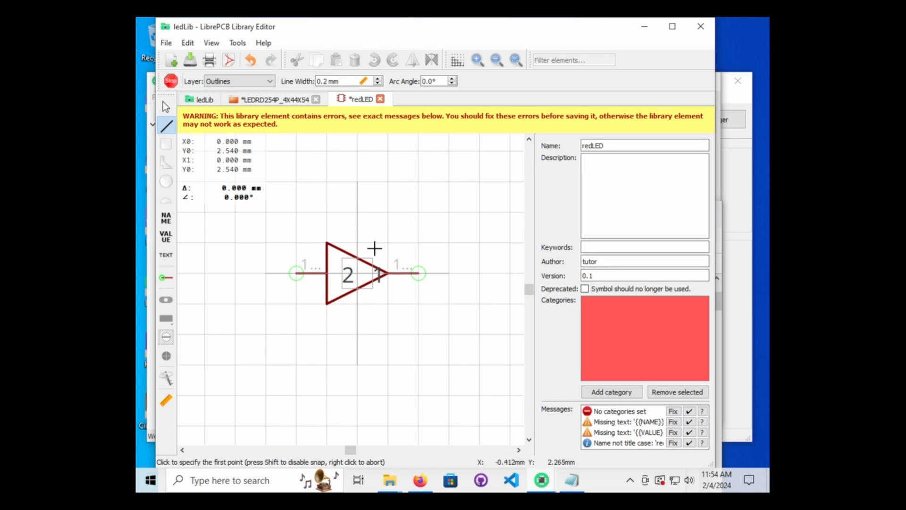
{"action": "left_click", "coordinate": [388, 243]}
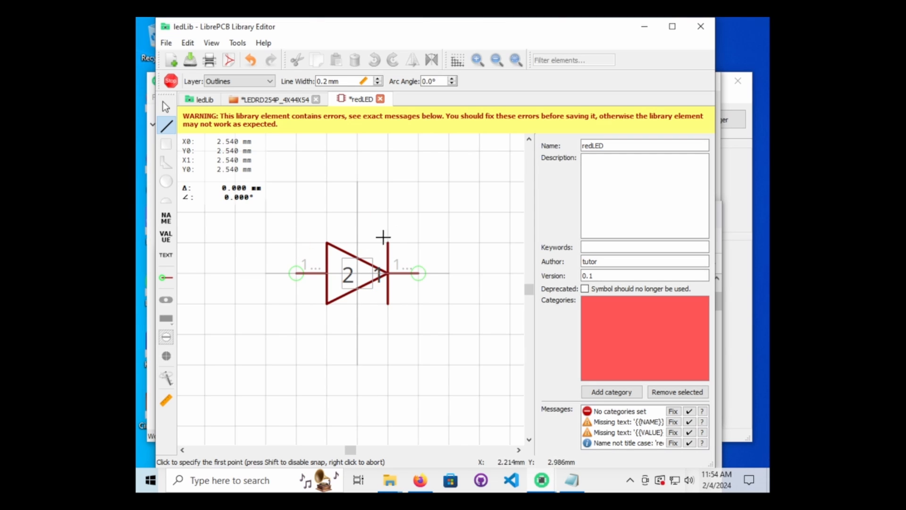
{"action": "left_click", "coordinate": [388, 242]}
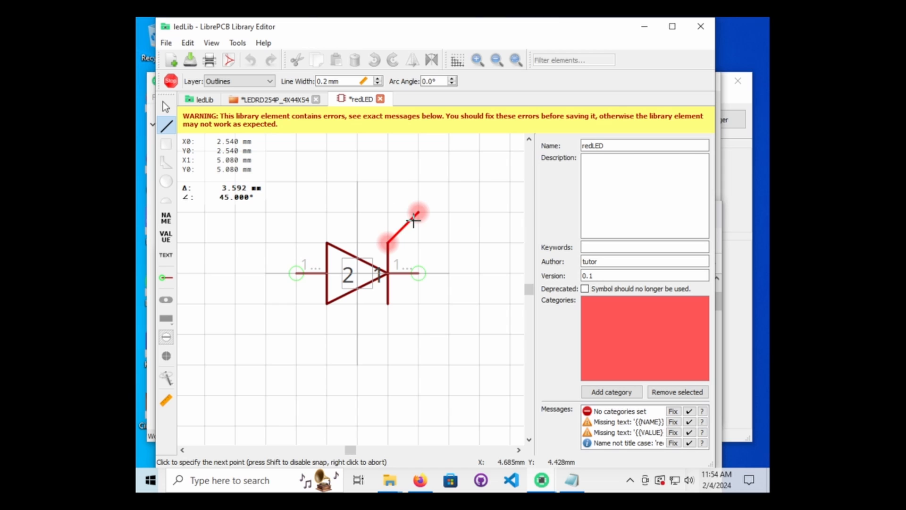
{"action": "right_click", "coordinate": [413, 219]}
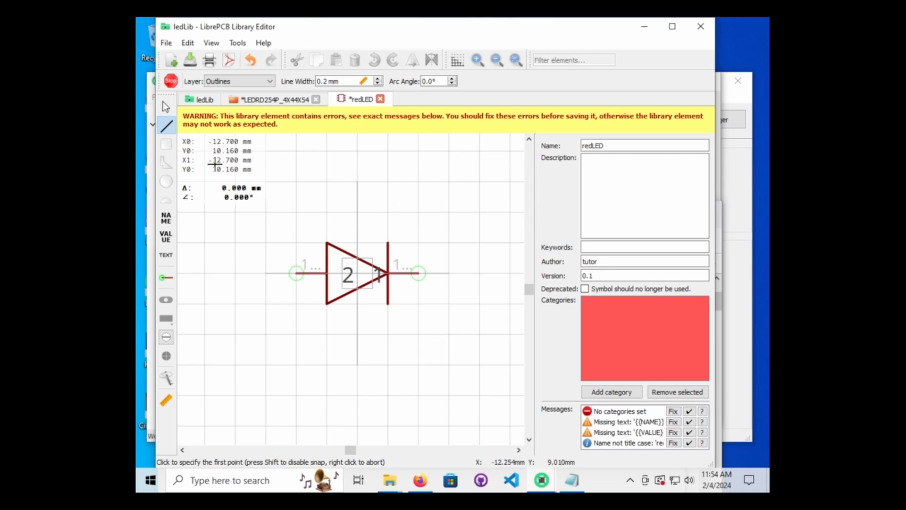
{"action": "left_click", "coordinate": [389, 222]}
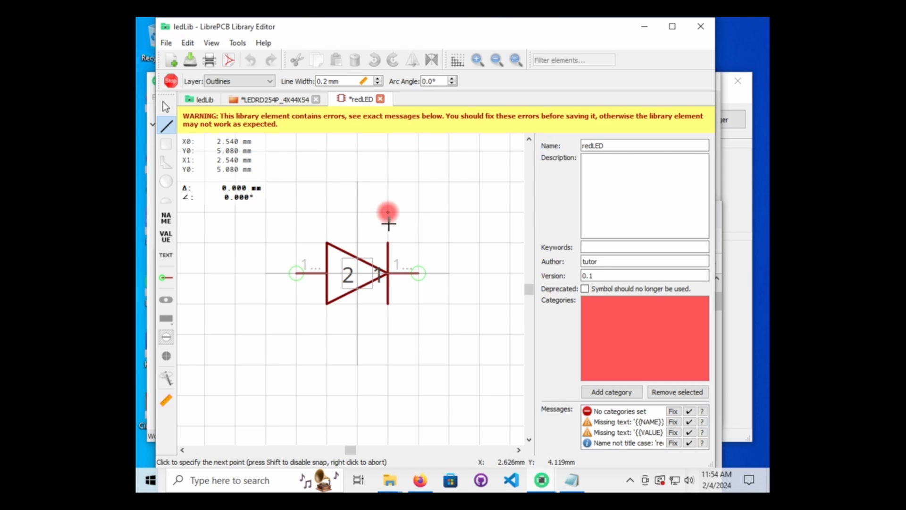
{"action": "right_click", "coordinate": [397, 217]}
{"action": "key", "text": "Escape"}
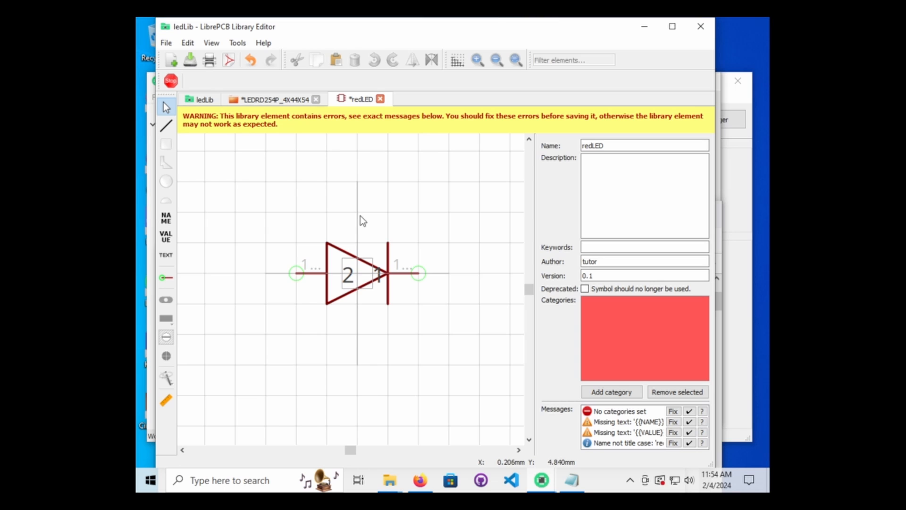
{"action": "left_click", "coordinate": [165, 401]}
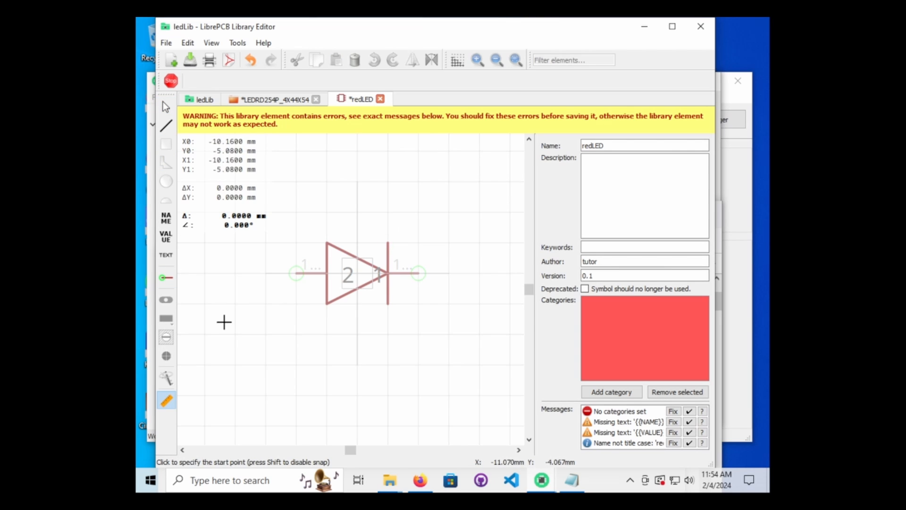
{"action": "key", "text": "Escape"}
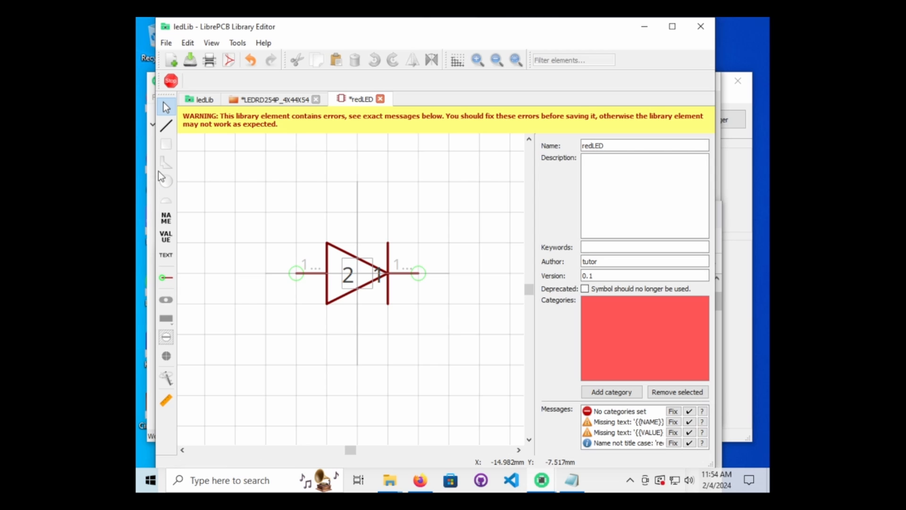
Step: Open the grid settings, then switch to Calculator and divide 2.54 by 2
{"action": "left_click", "coordinate": [460, 57]}
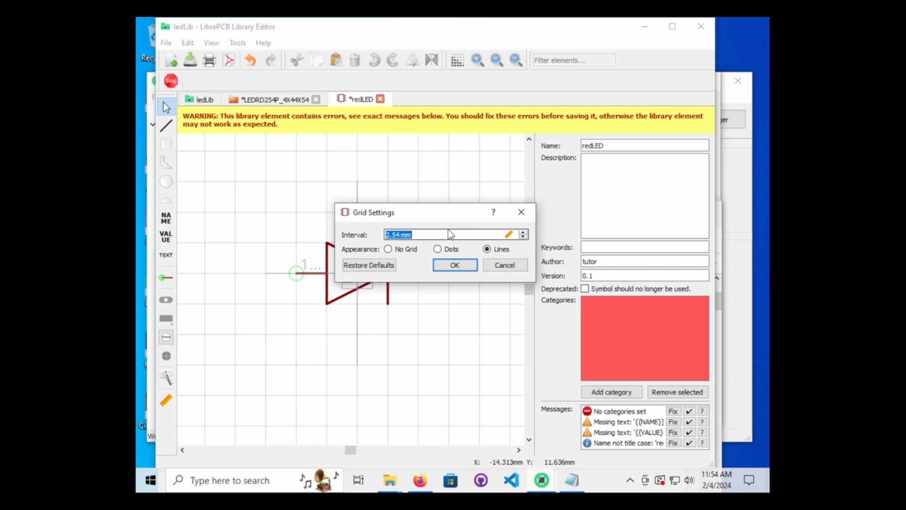
{"action": "left_click", "coordinate": [226, 480]}
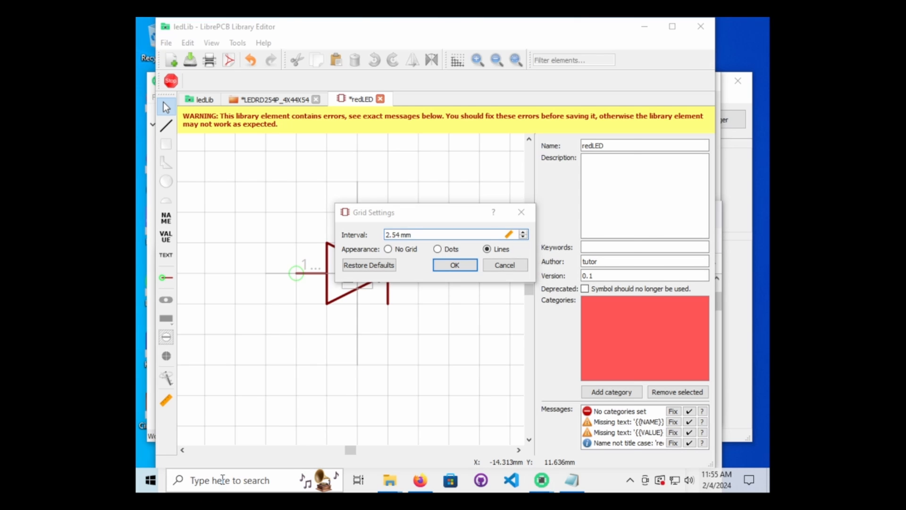
{"action": "type", "text": "ca"}
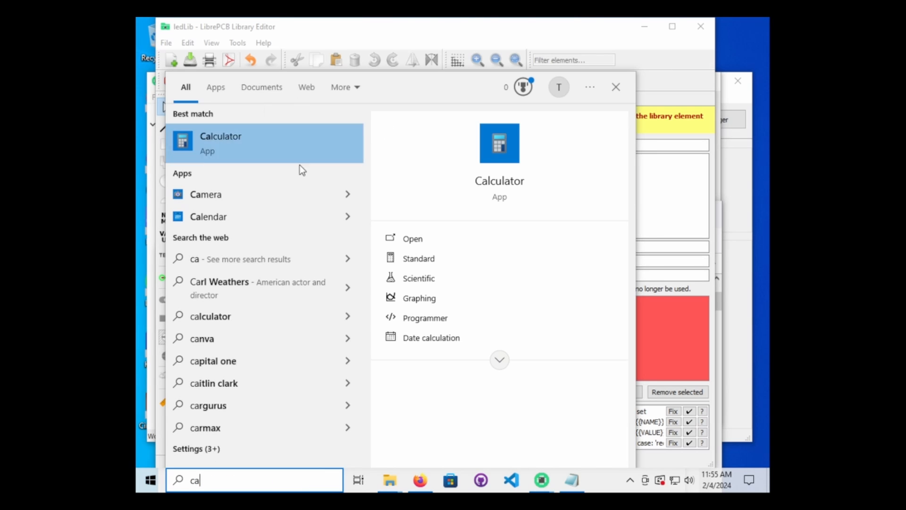
{"action": "key", "text": "Return"}
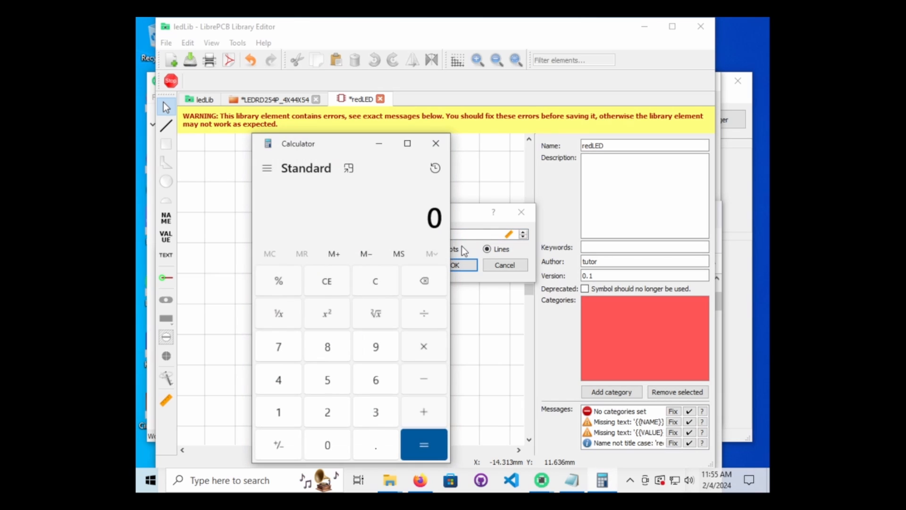
{"action": "type", "text": "2.54/"}
{"action": "type", "text": "2"}
{"action": "key", "text": "Return"}
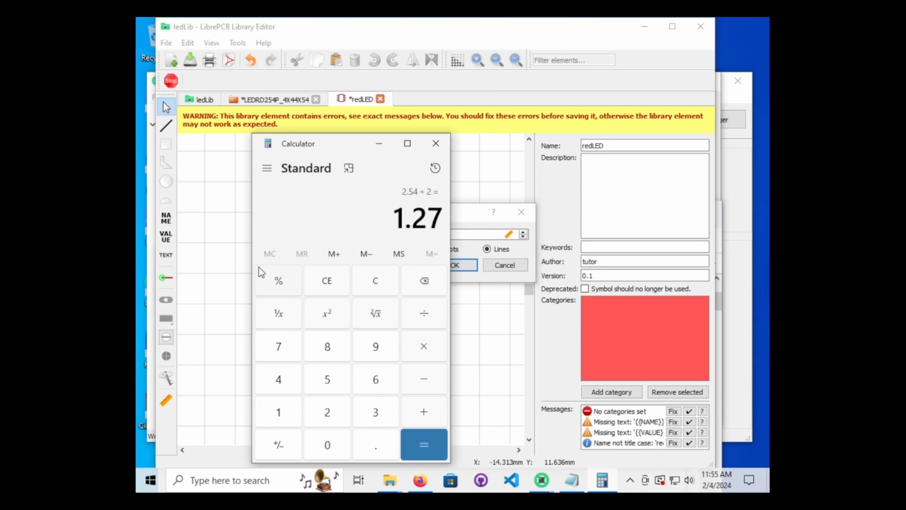
Step: Set the symbol editor's grid interval to 1.27 mm
{"action": "left_click", "coordinate": [486, 230]}
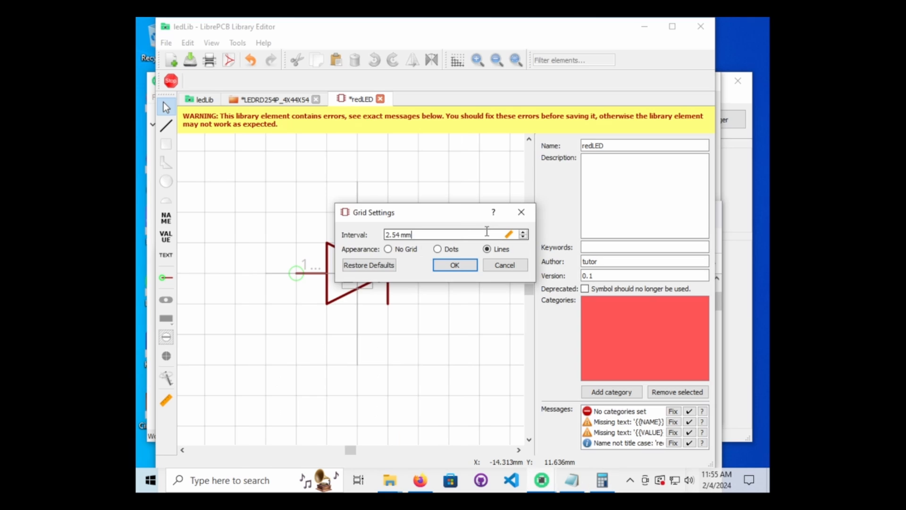
{"action": "left_click_drag", "start_coordinate": [487, 231], "coordinate": [348, 228]}
{"action": "type", "text": "1.27"}
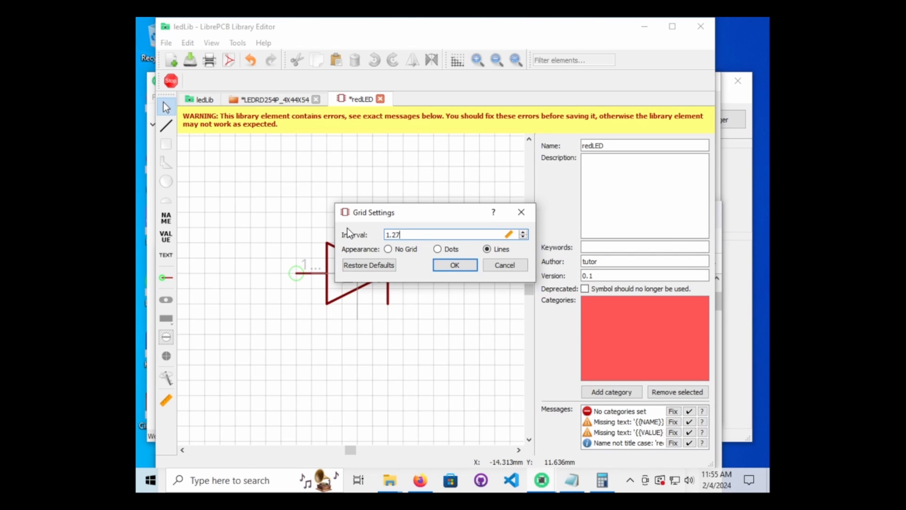
{"action": "key", "text": "Return"}
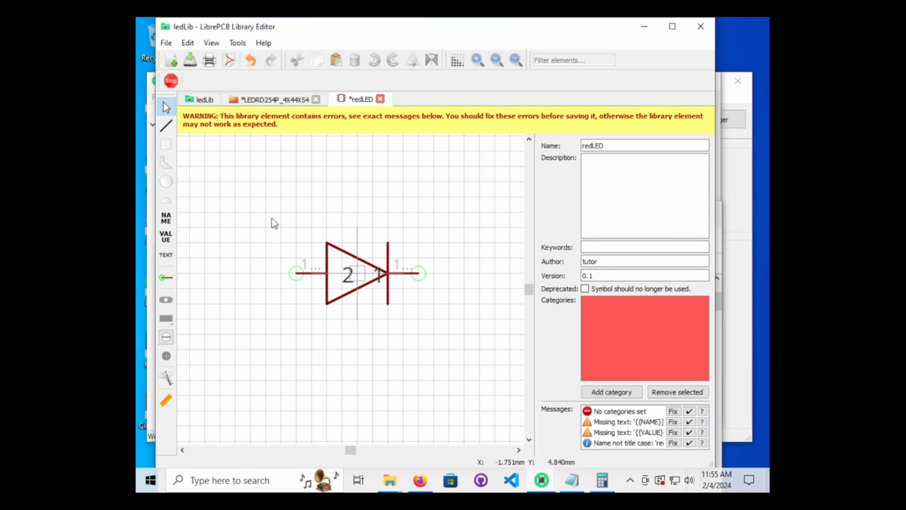
Step: Draw two parallel diagonal light rays beside the bar, from (3.81, 2.54) to (5.08, 3.81) and (3.81, 1.27) to (5.08, 2.54) mm
{"action": "left_click", "coordinate": [168, 127]}
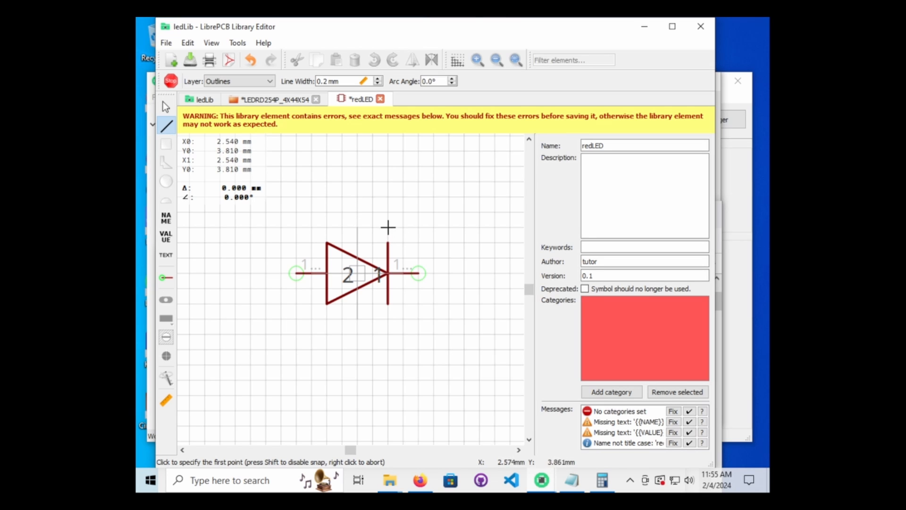
{"action": "left_click", "coordinate": [415, 228]}
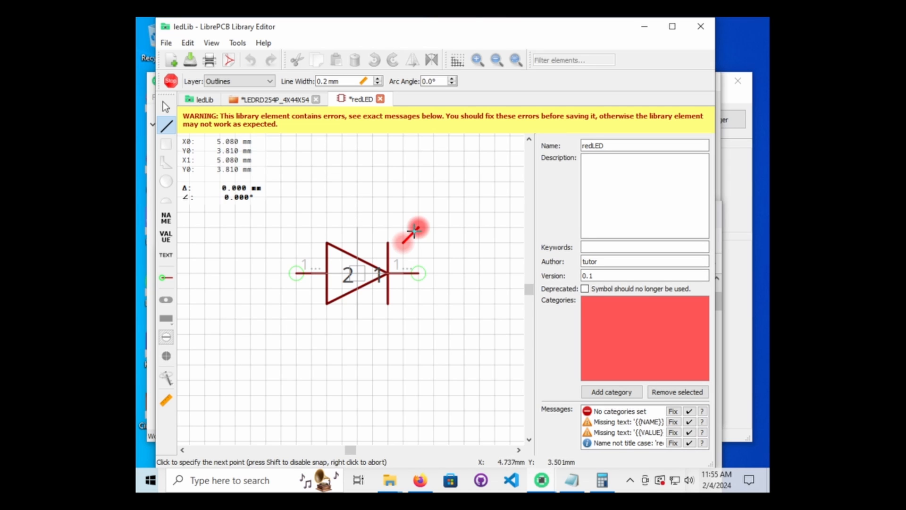
{"action": "left_click", "coordinate": [418, 229]}
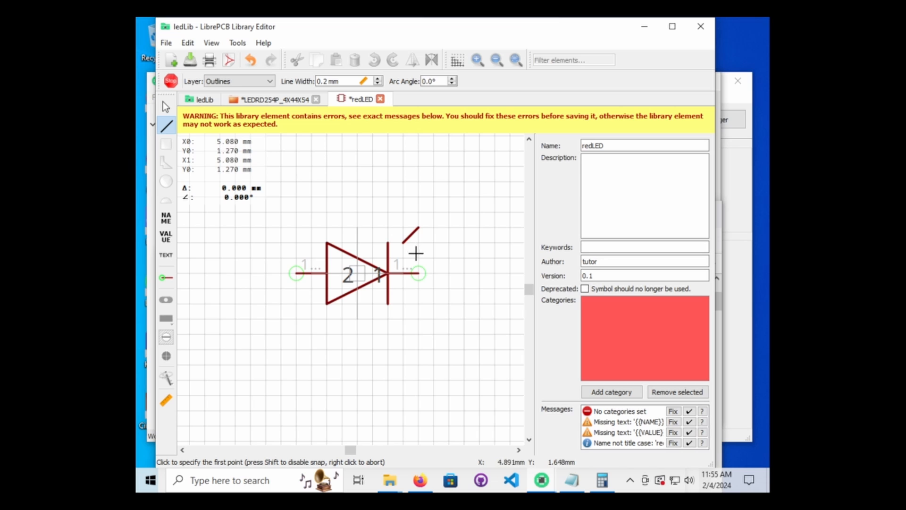
{"action": "left_click", "coordinate": [417, 245]}
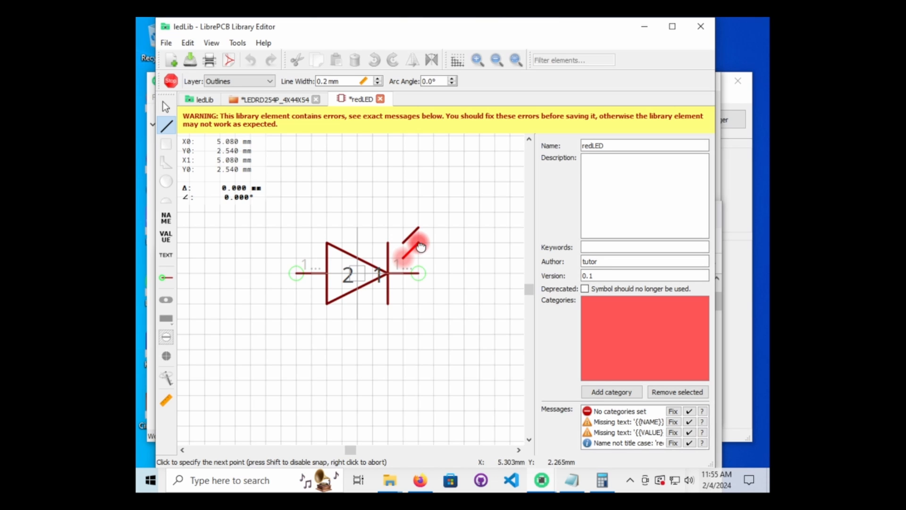
{"action": "left_click", "coordinate": [419, 243]}
{"action": "scroll", "coordinate": [420, 240], "scroll_direction": "up", "scroll_amount": 5}
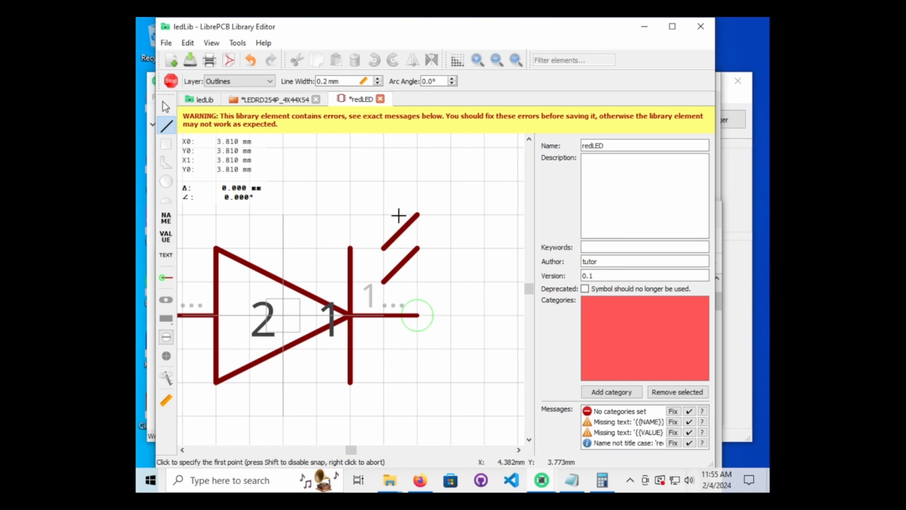
Step: Draw a triangular arrowhead on the upper ray with corners (3.81, 3.81), (5.08, 3.81) and (5.08, 2.54) mm
{"action": "left_click", "coordinate": [399, 215]}
{"action": "left_click", "coordinate": [416, 228]}
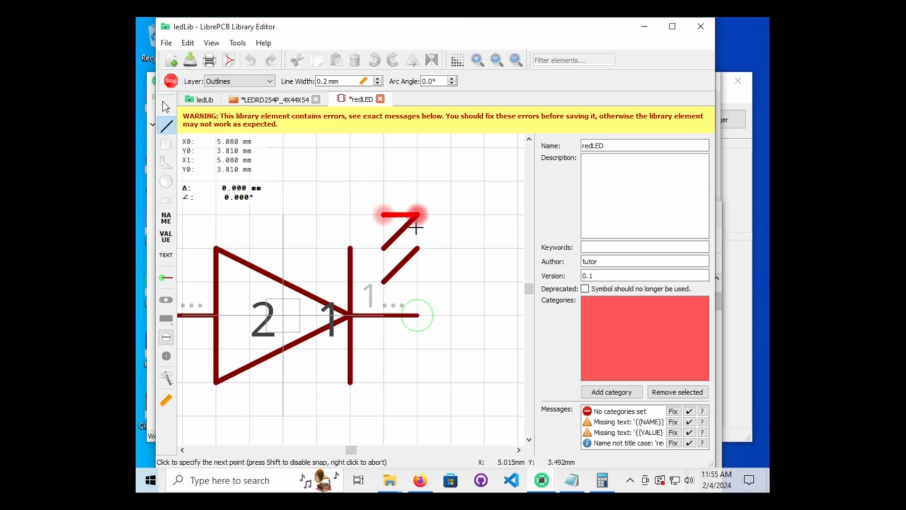
{"action": "left_click", "coordinate": [416, 233]}
{"action": "left_click", "coordinate": [383, 215]}
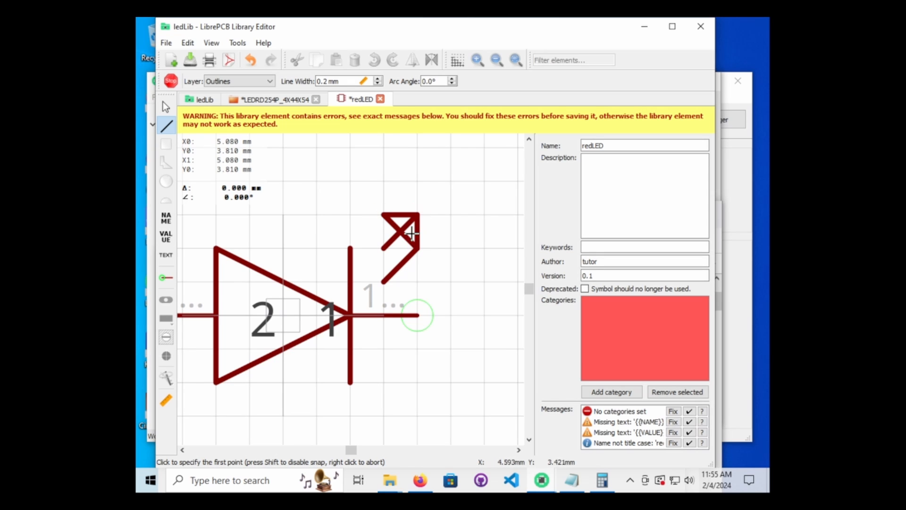
Step: Draw a second arrowhead with corners (5.08, 2.54), (6.35, 2.54), (6.35, 1.27) mm and a diagonal shaft from (6.35, 2.54) to (5.08, 1.27) mm
{"action": "left_click", "coordinate": [416, 248]}
{"action": "left_click", "coordinate": [452, 247]}
{"action": "left_click", "coordinate": [452, 284]}
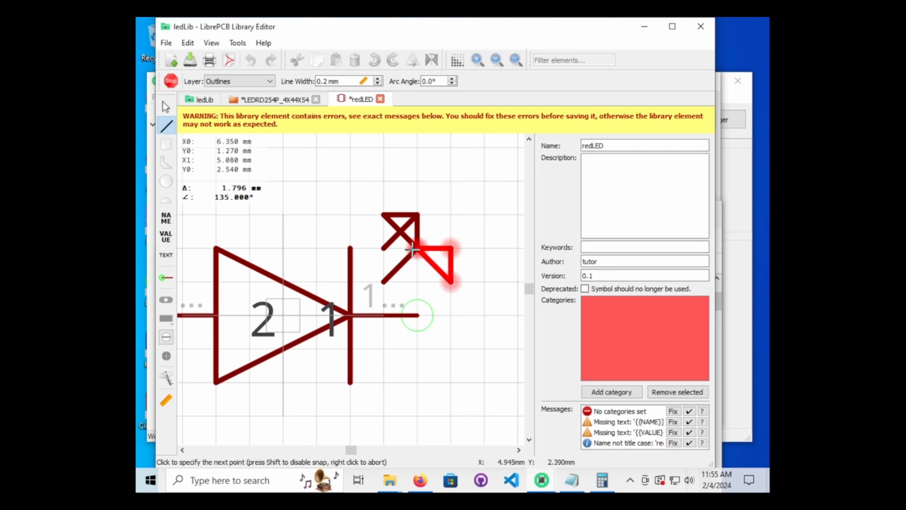
{"action": "left_click", "coordinate": [417, 248]}
{"action": "left_click", "coordinate": [448, 250]}
{"action": "left_click", "coordinate": [417, 278]}
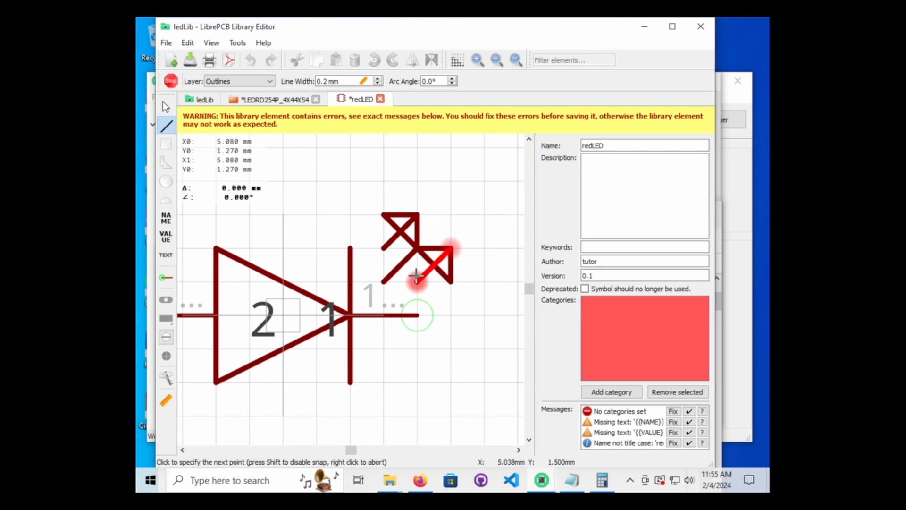
{"action": "right_click", "coordinate": [416, 277]}
{"action": "key", "text": "Escape"}
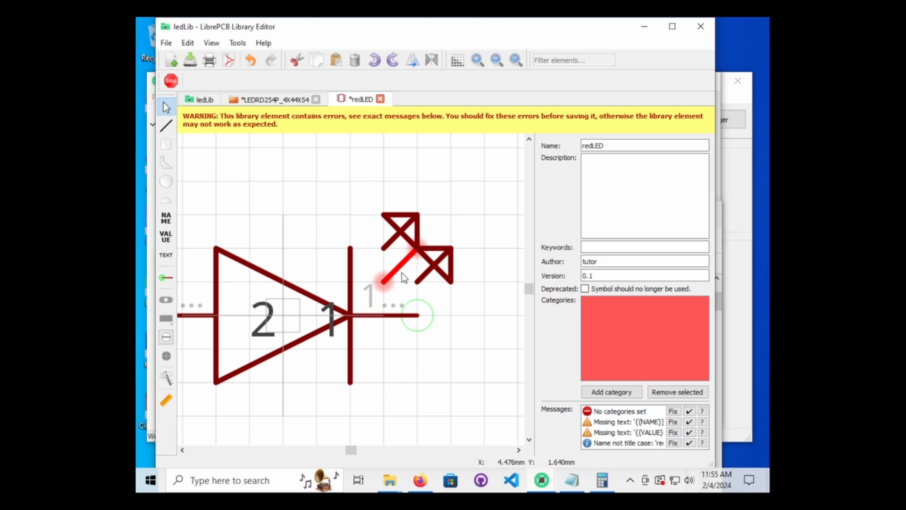
Step: Delete the original lower ray line that runs from (3.81, 1.27) to (5.08, 2.54) mm
{"action": "key", "text": "Delete"}
{"action": "scroll", "coordinate": [425, 260], "scroll_direction": "down", "scroll_amount": 5}
{"action": "scroll", "coordinate": [418, 245], "scroll_direction": "up", "scroll_amount": 4}
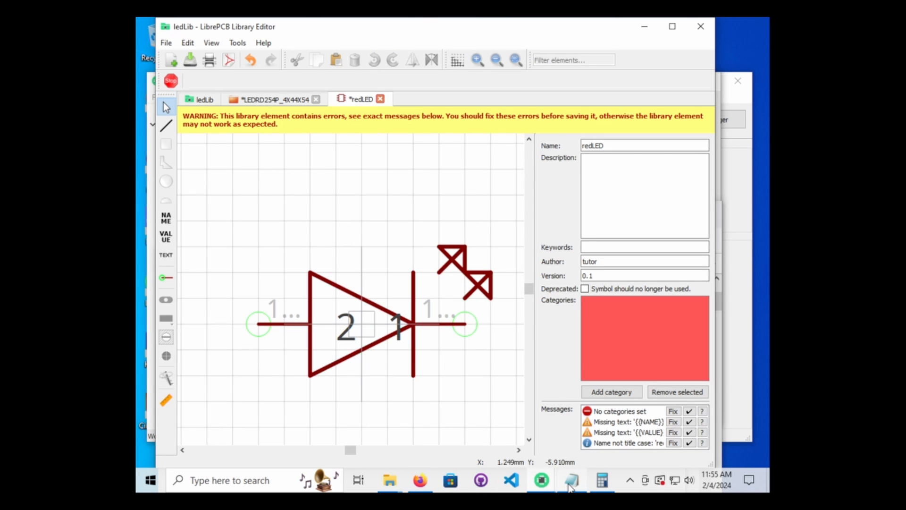
{"action": "middle_click_drag", "start_coordinate": [497, 335], "coordinate": [437, 325]}
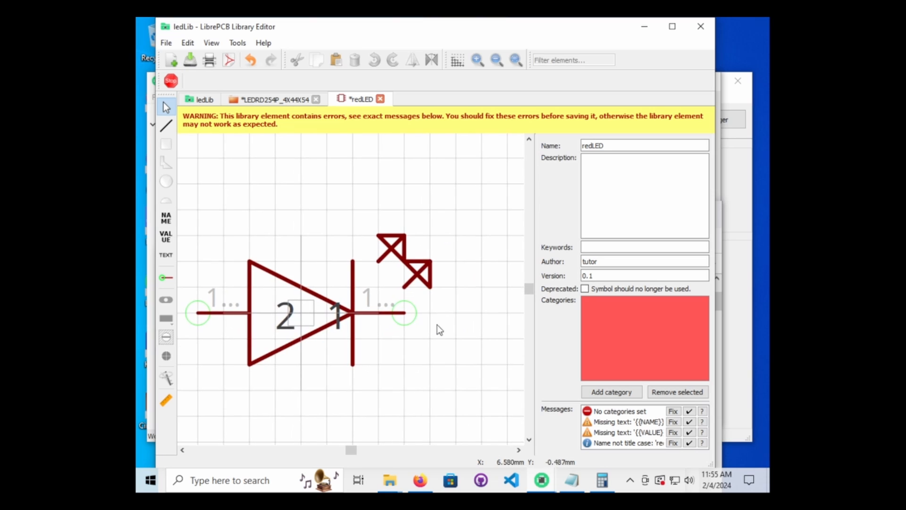
Step: Switch to Calculator and divide 1.27 by 2
{"action": "left_click", "coordinate": [605, 474]}
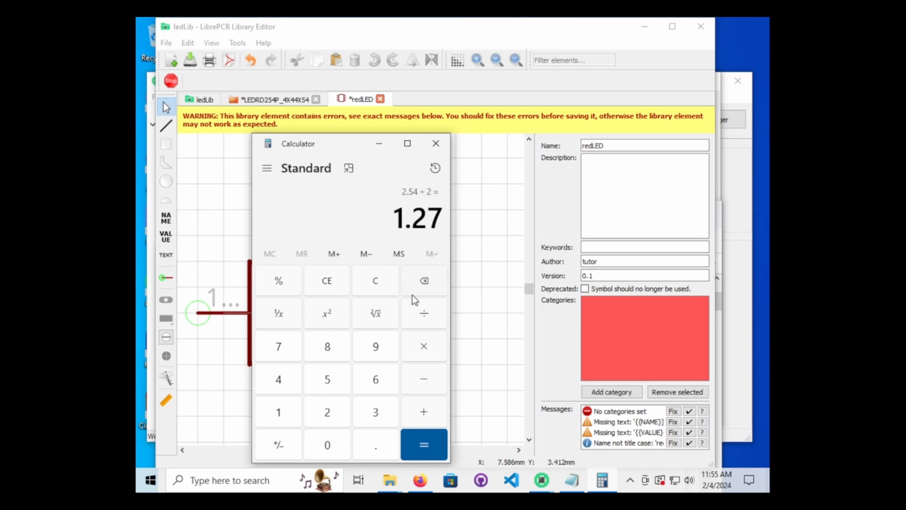
{"action": "left_click", "coordinate": [418, 309]}
{"action": "left_click", "coordinate": [347, 415]}
{"action": "left_click", "coordinate": [465, 304]}
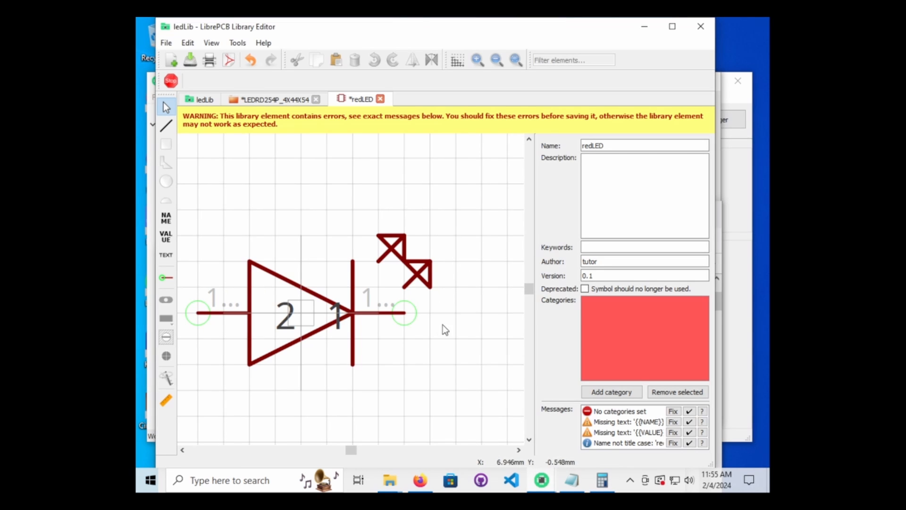
{"action": "left_click", "coordinate": [603, 480]}
{"action": "left_click", "coordinate": [430, 434]}
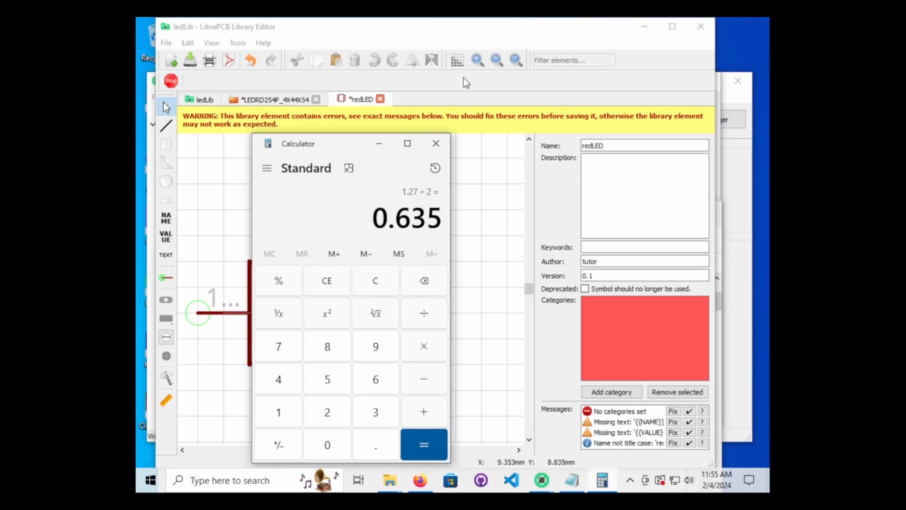
Step: Set the symbol editor's grid interval to 0.635 mm
{"action": "left_click", "coordinate": [457, 60]}
{"action": "type", "text": "0"}
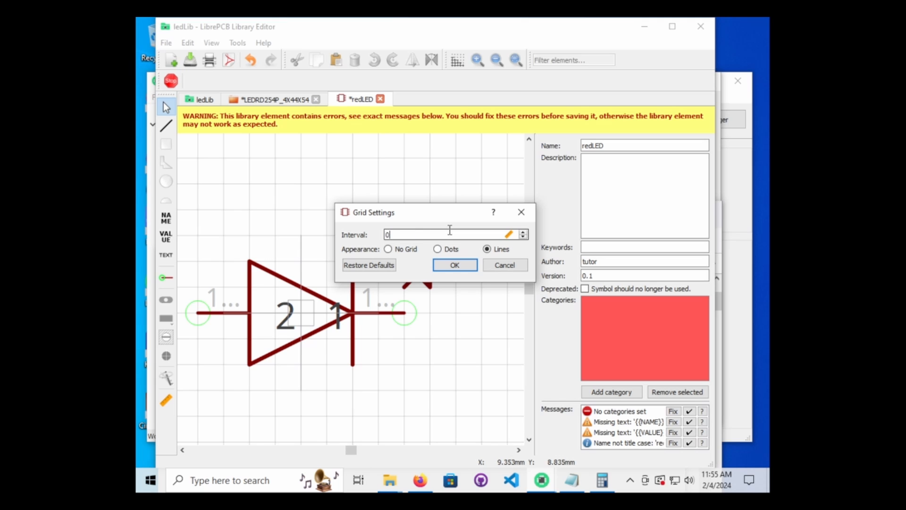
{"action": "type", "text": ".635"}
{"action": "key", "text": "Return"}
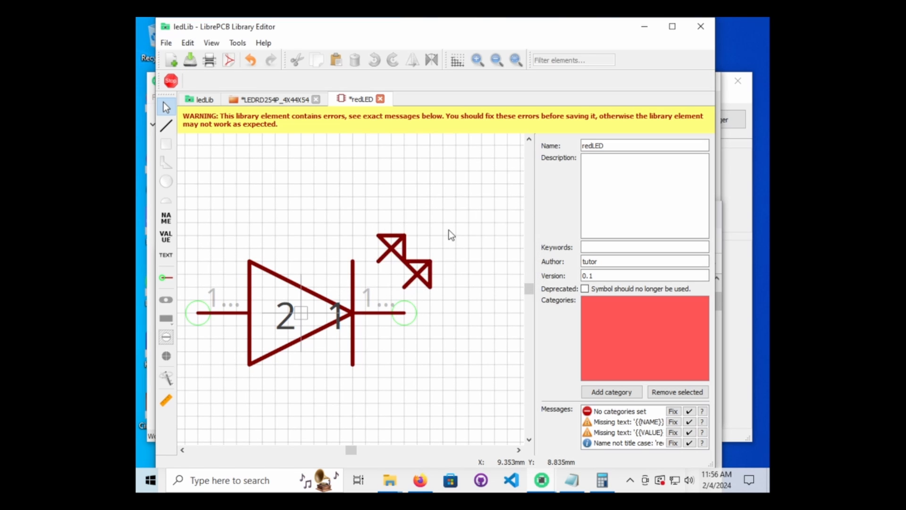
Step: Delete both arrowheads and the remaining diagonal ray lines beside the diode outline
{"action": "left_click", "coordinate": [393, 255]}
{"action": "key", "text": "Delete"}
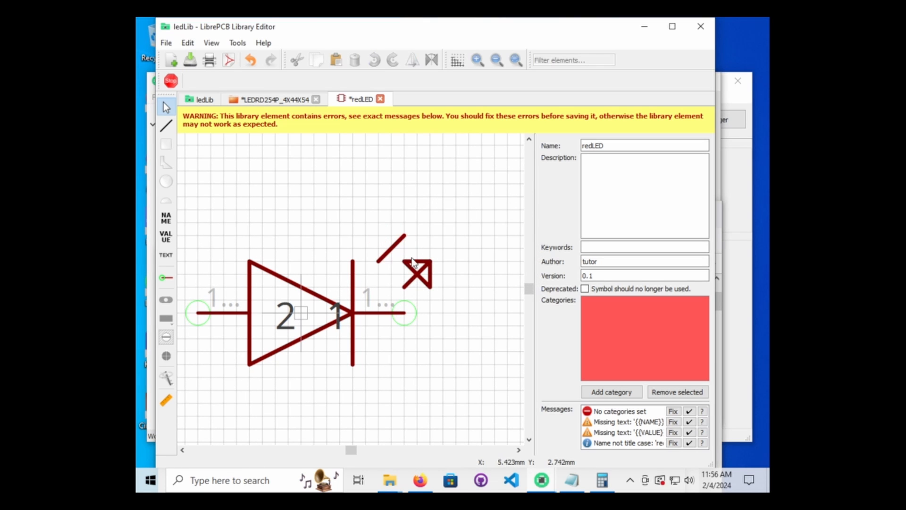
{"action": "left_click", "coordinate": [411, 262]}
{"action": "key", "text": "Delete"}
{"action": "left_click", "coordinate": [384, 254]}
{"action": "key", "text": "Delete"}
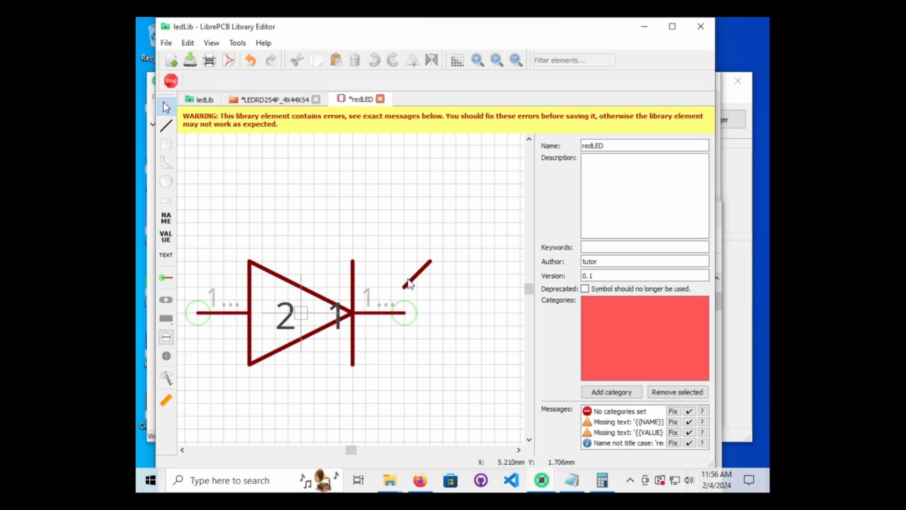
{"action": "left_click", "coordinate": [415, 273]}
{"action": "key", "text": "Delete"}
Step: Draw a small outlined light arrow beside the upper end of the cathode bar, pointing diagonally up and outward with its tip at (3.81, 3.175) mm
{"action": "left_click", "coordinate": [166, 126]}
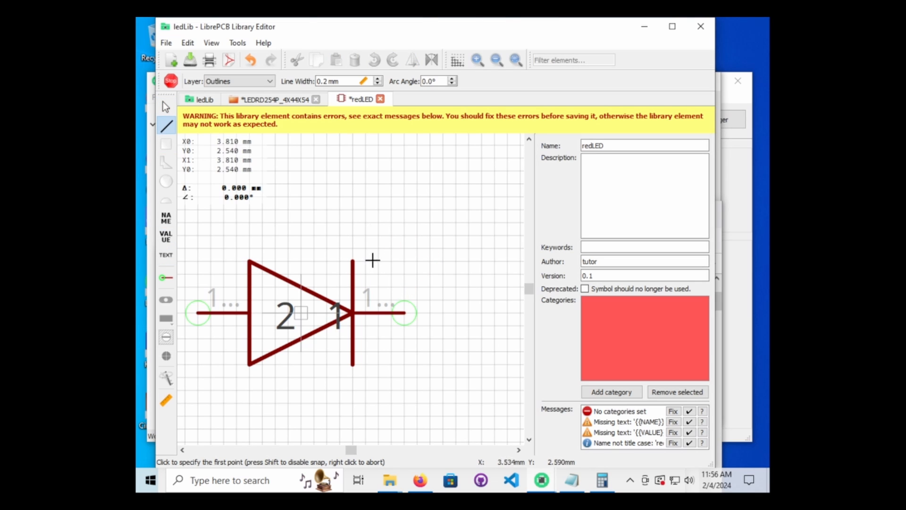
{"action": "left_click", "coordinate": [367, 260]}
{"action": "left_click", "coordinate": [378, 247]}
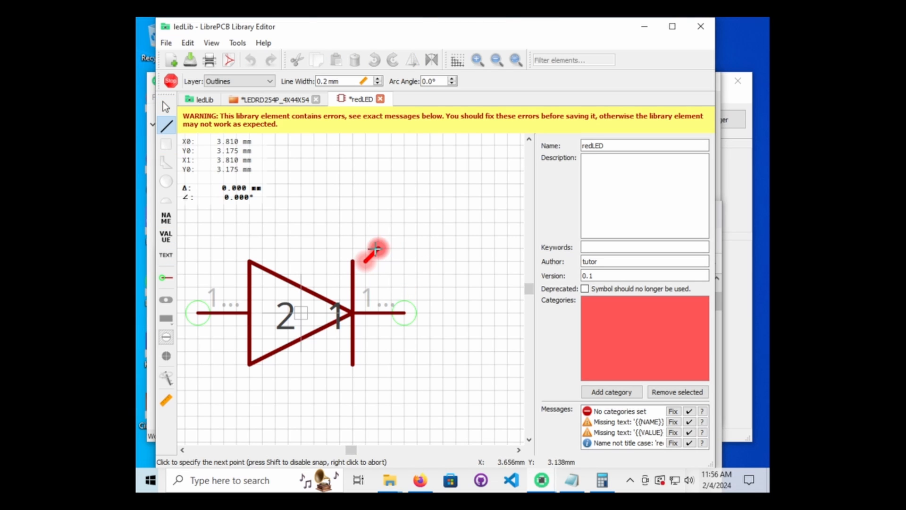
{"action": "left_click", "coordinate": [379, 259]}
{"action": "left_click", "coordinate": [363, 247]}
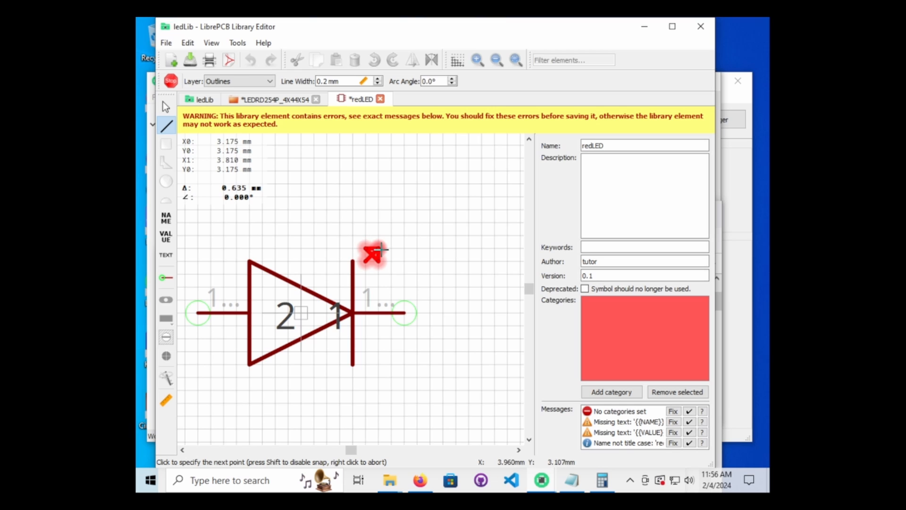
{"action": "left_click", "coordinate": [377, 247]}
{"action": "right_click", "coordinate": [402, 253]}
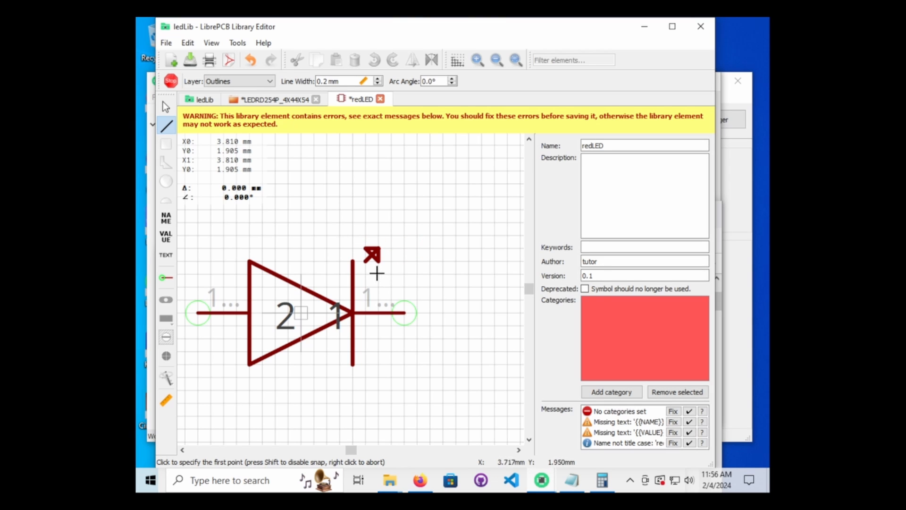
Step: Draw a second matching light arrow just below the first, starting at (3.81, 1.905) mm, and finish line drawing
{"action": "left_click", "coordinate": [377, 275]}
{"action": "left_click", "coordinate": [390, 260]}
{"action": "left_click", "coordinate": [391, 274]}
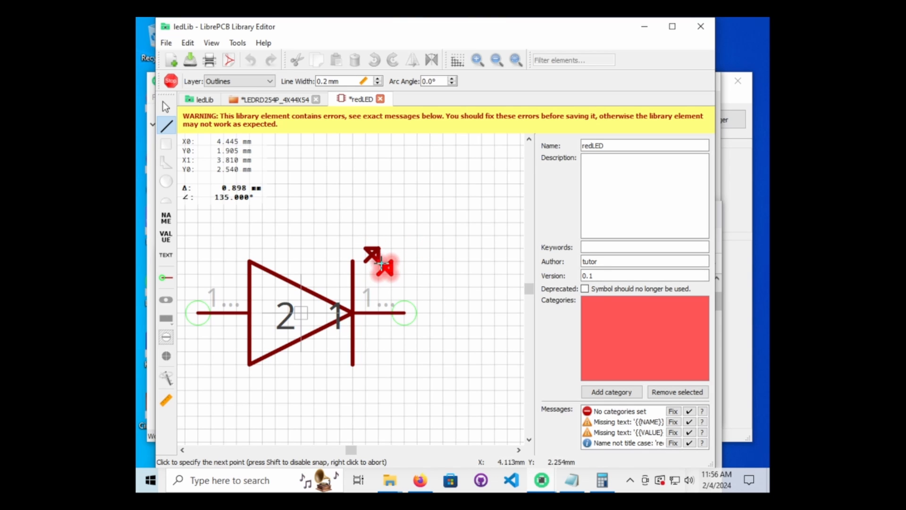
{"action": "left_click", "coordinate": [378, 261]}
{"action": "left_click", "coordinate": [392, 260]}
{"action": "right_click", "coordinate": [411, 259]}
{"action": "key", "text": "Escape"}
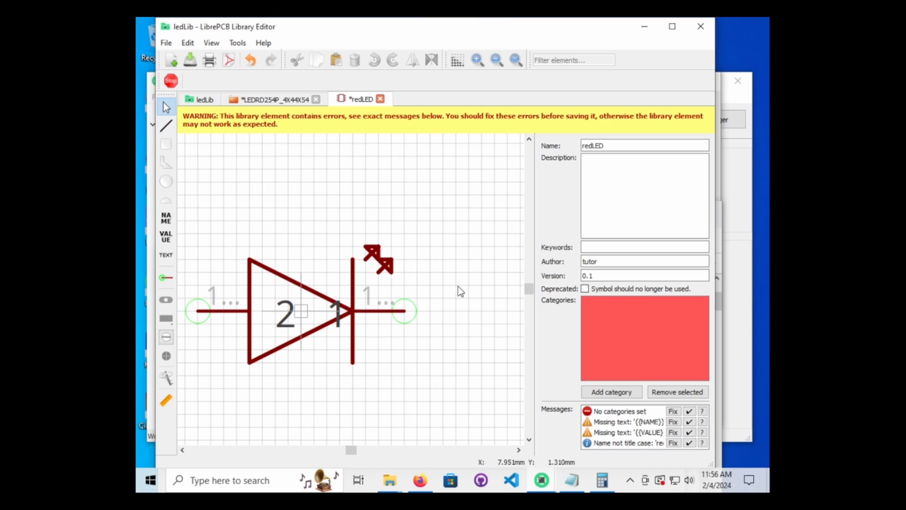
Step: Set the symbol editor's grid interval to 2.54 mm
{"action": "scroll", "coordinate": [465, 302], "scroll_direction": "down", "scroll_amount": 3}
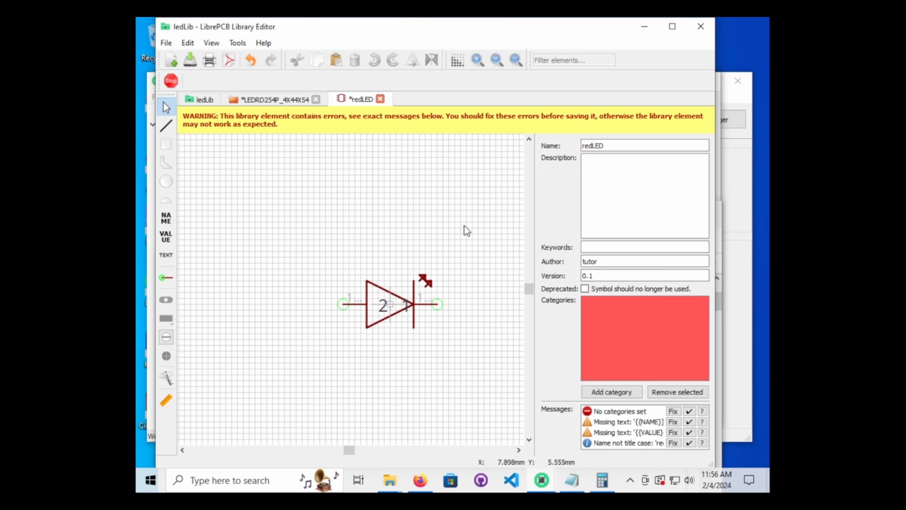
{"action": "left_click", "coordinate": [457, 60]}
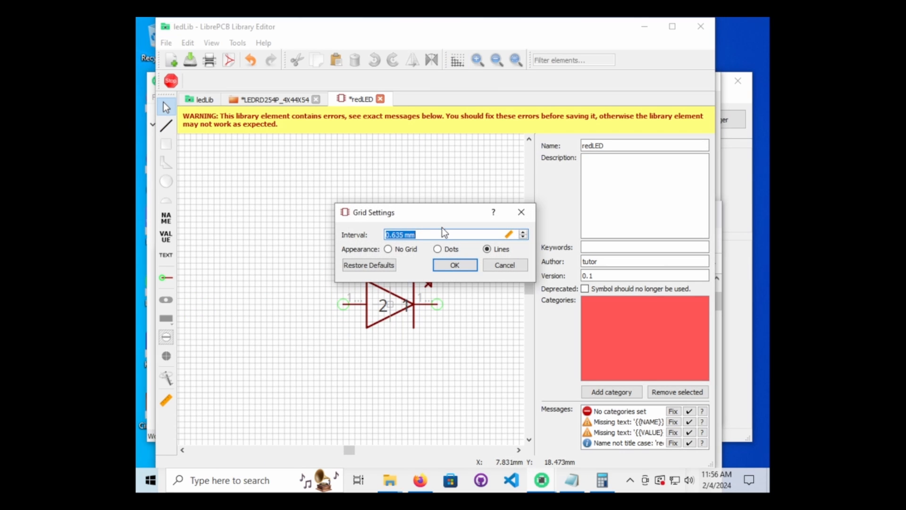
{"action": "type", "text": "2.54"}
{"action": "key", "text": "Return"}
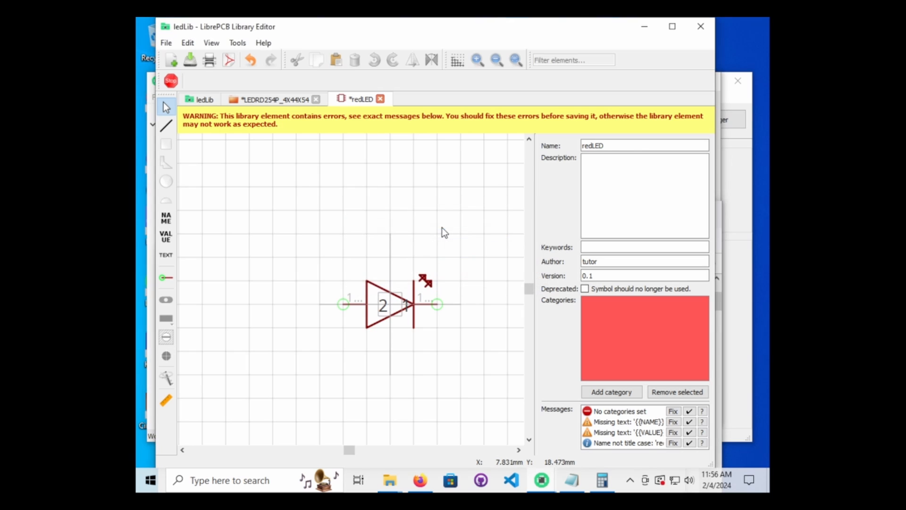
{"action": "scroll", "coordinate": [445, 328], "scroll_direction": "up", "scroll_amount": 1}
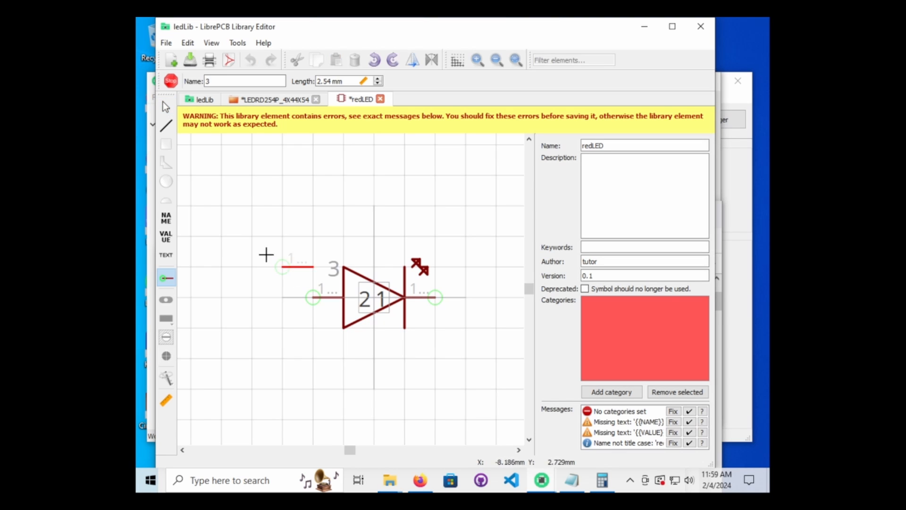
{"action": "key", "text": "Escape"}
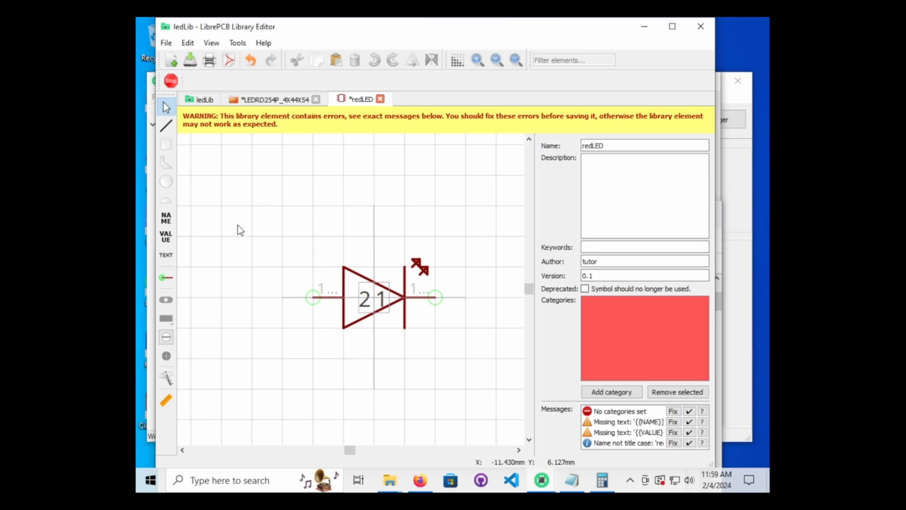
{"action": "left_click", "coordinate": [166, 255]}
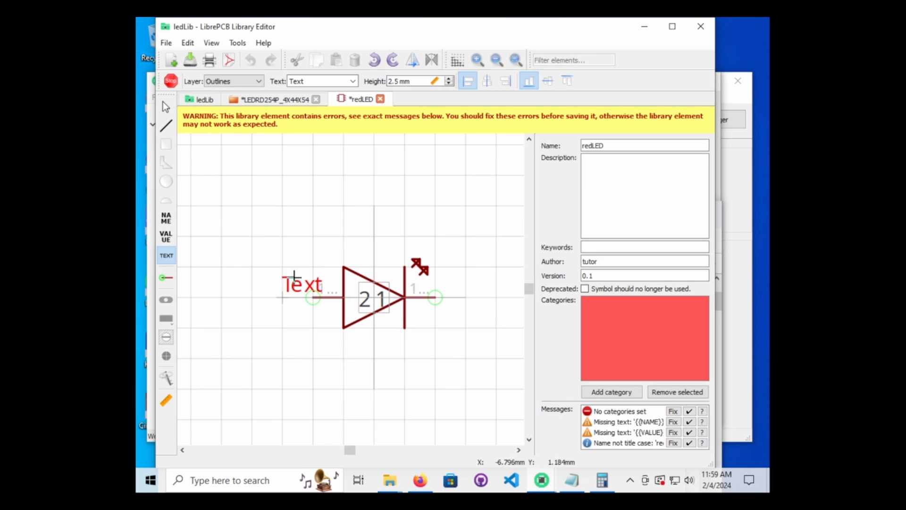
{"action": "key", "text": "r"}
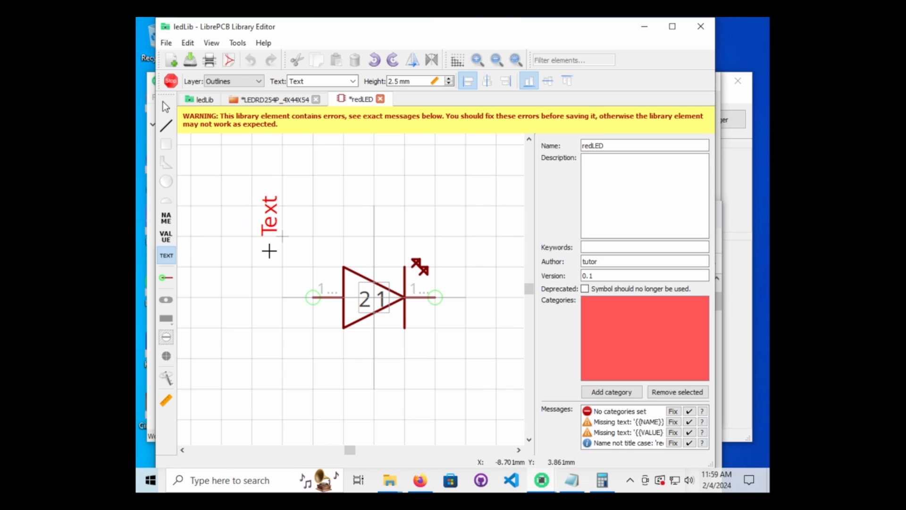
{"action": "key", "text": "Escape"}
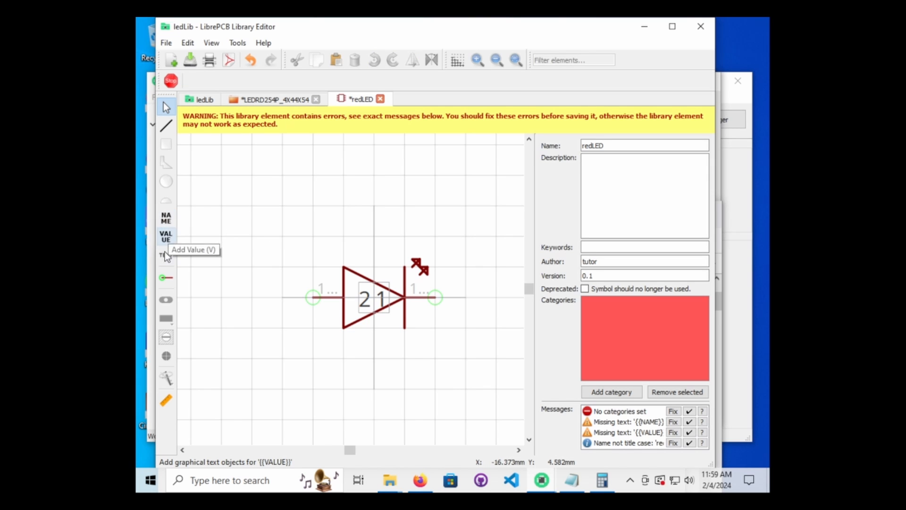
Step: Add a {{NAME}} text with 2.5 mm height above the diode at (-5.08, 2.54) mm
{"action": "left_click", "coordinate": [166, 218]}
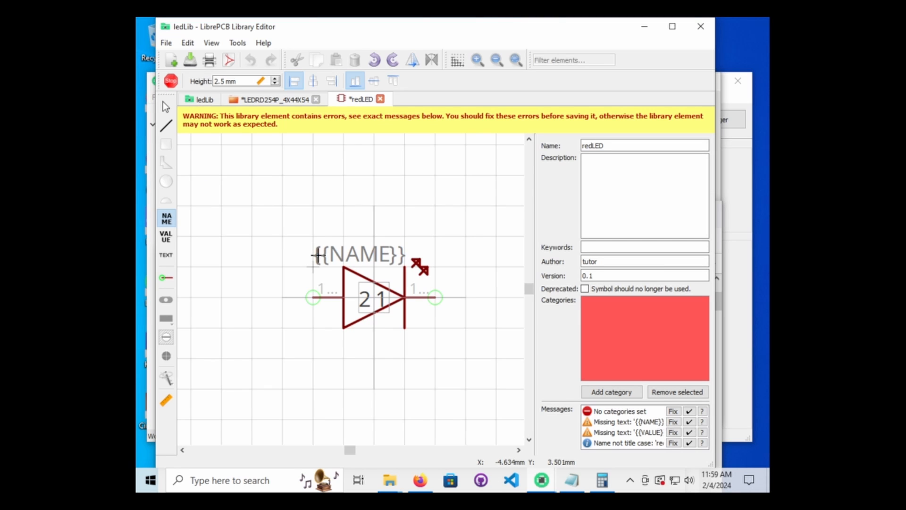
{"action": "left_click", "coordinate": [317, 255]}
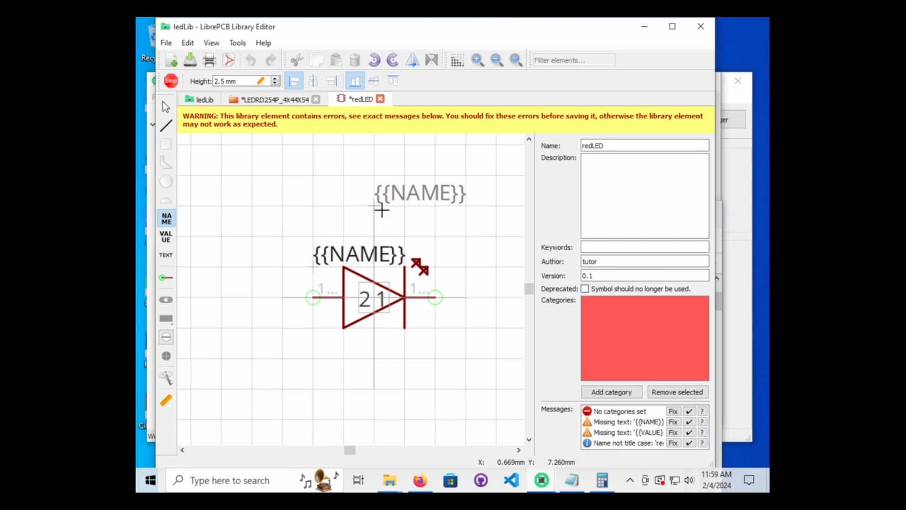
{"action": "key", "text": "r"}
{"action": "key", "text": "Escape"}
Step: Change the name text to {{D?}} and move it directly above the triangle at (-2.54, 2.54) mm
{"action": "double_click", "coordinate": [348, 257]}
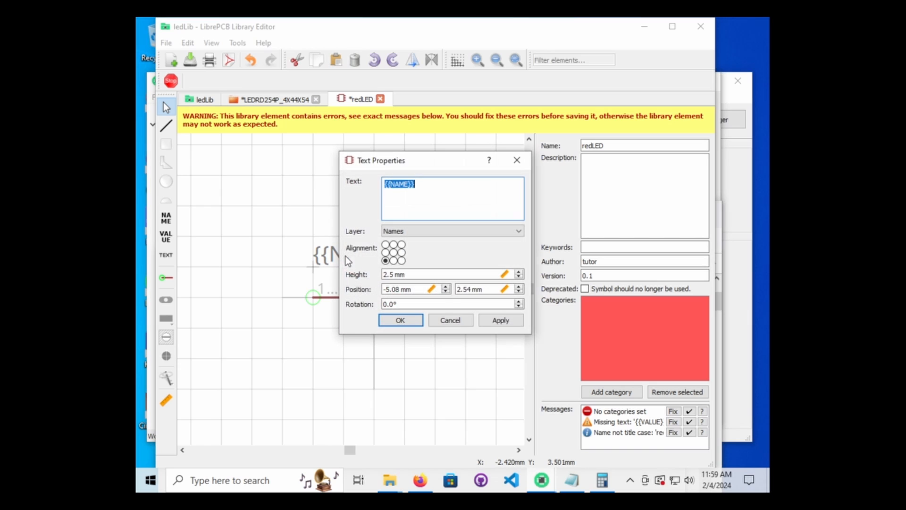
{"action": "left_click", "coordinate": [433, 214]}
{"action": "key", "text": "BackSpace"}
{"action": "key", "text": "BackSpace"}
{"action": "key", "text": "BackSpace"}
{"action": "left_click", "coordinate": [485, 323]}
{"action": "left_click", "coordinate": [403, 323]}
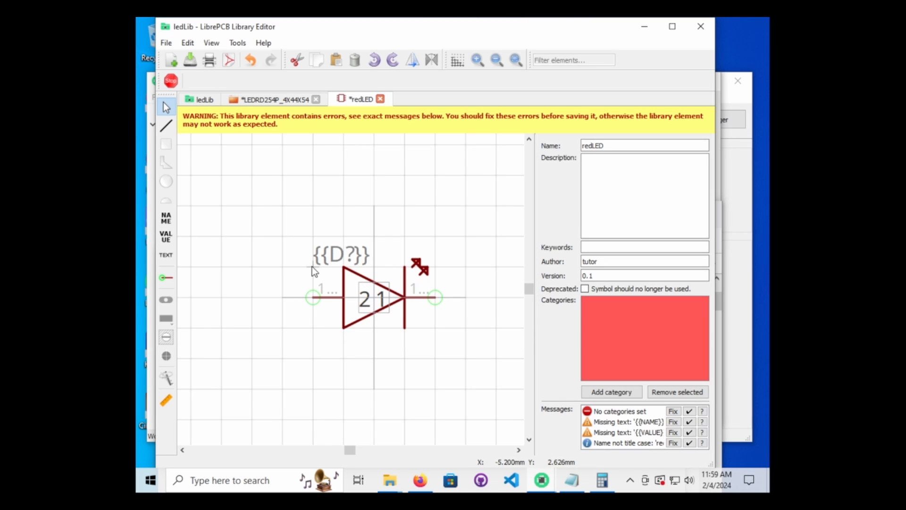
{"action": "left_click_drag", "start_coordinate": [314, 267], "coordinate": [343, 267]}
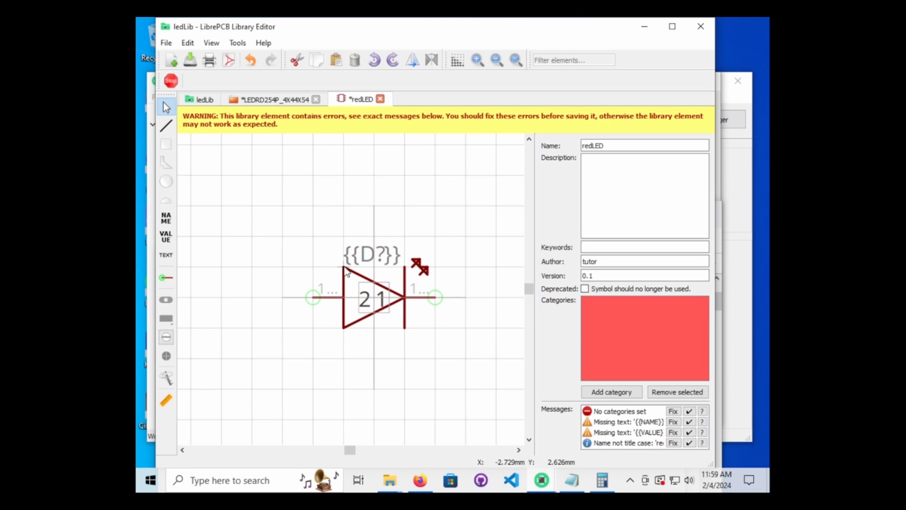
{"action": "left_click", "coordinate": [388, 410]}
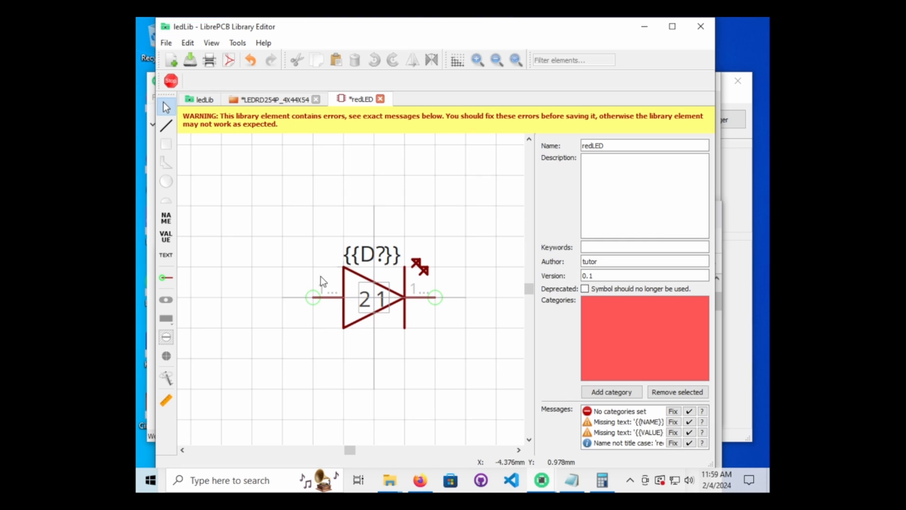
Step: Inspect the properties of pin 2 and close them without changes
{"action": "left_click_drag", "start_coordinate": [277, 240], "coordinate": [335, 321]}
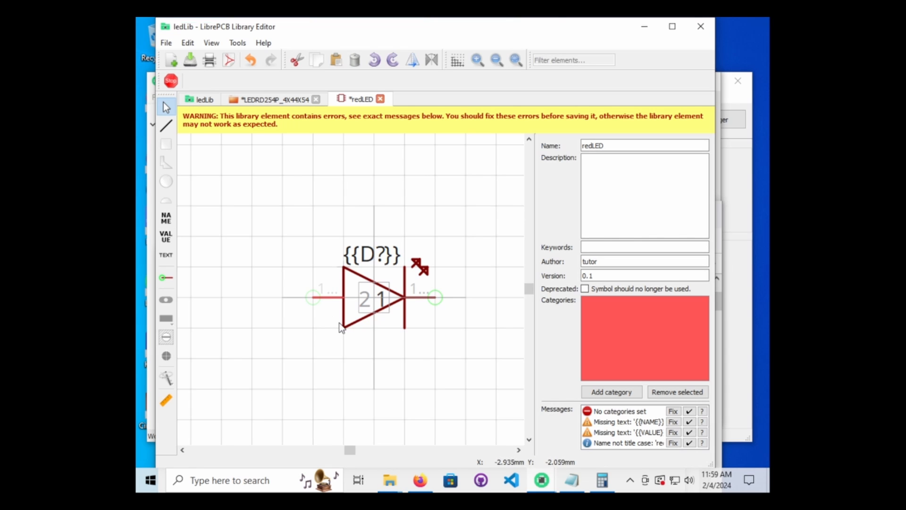
{"action": "key", "text": "e"}
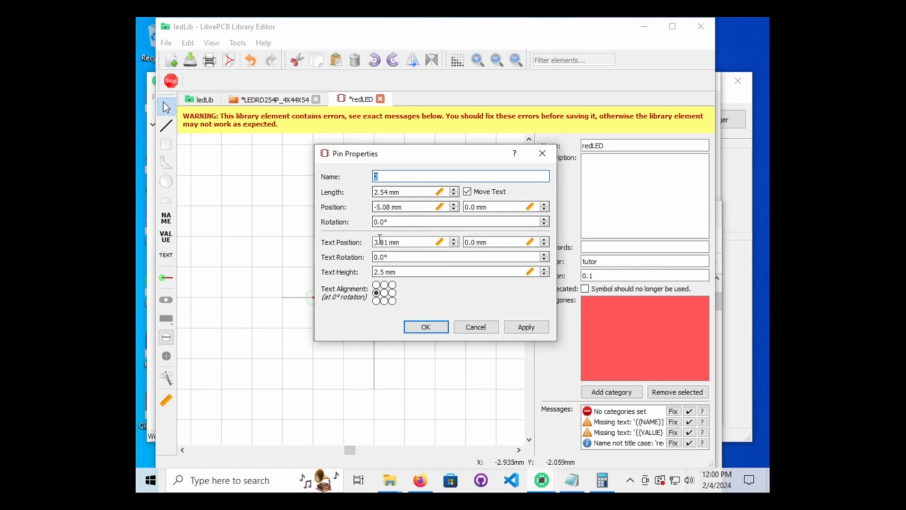
{"action": "left_click", "coordinate": [544, 154]}
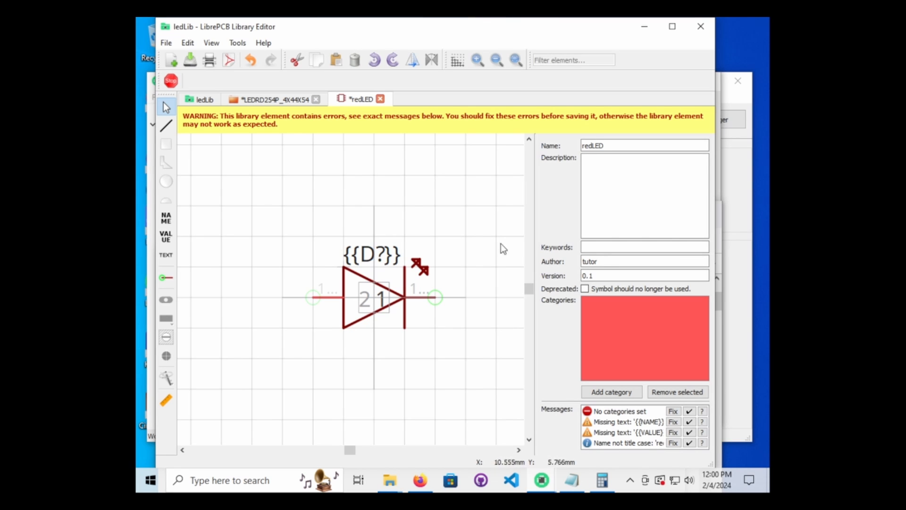
{"action": "scroll", "coordinate": [499, 345], "scroll_direction": "down", "scroll_amount": 2}
{"action": "scroll", "coordinate": [498, 344], "scroll_direction": "up", "scroll_amount": 2}
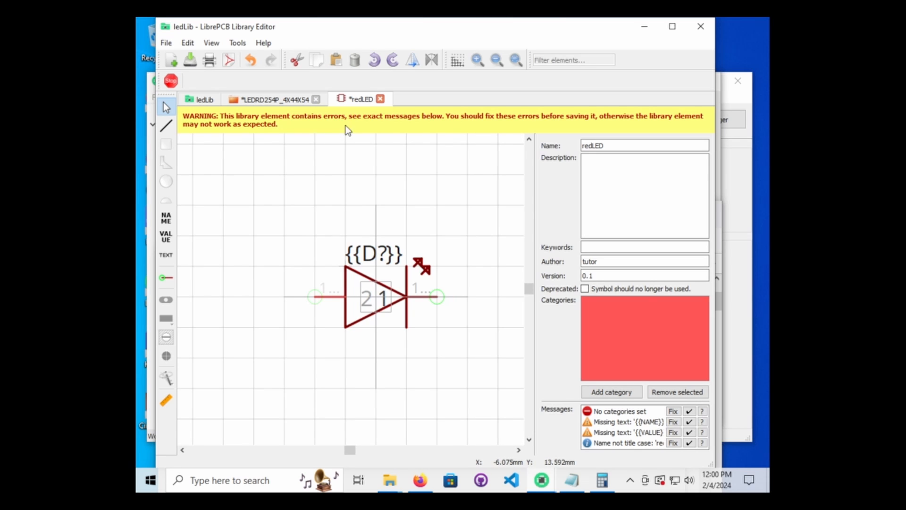
Step: Assign the category LEDRD254P_4X44X54 to the redLED symbol to resolve the missing-category error
{"action": "left_click", "coordinate": [674, 411]}
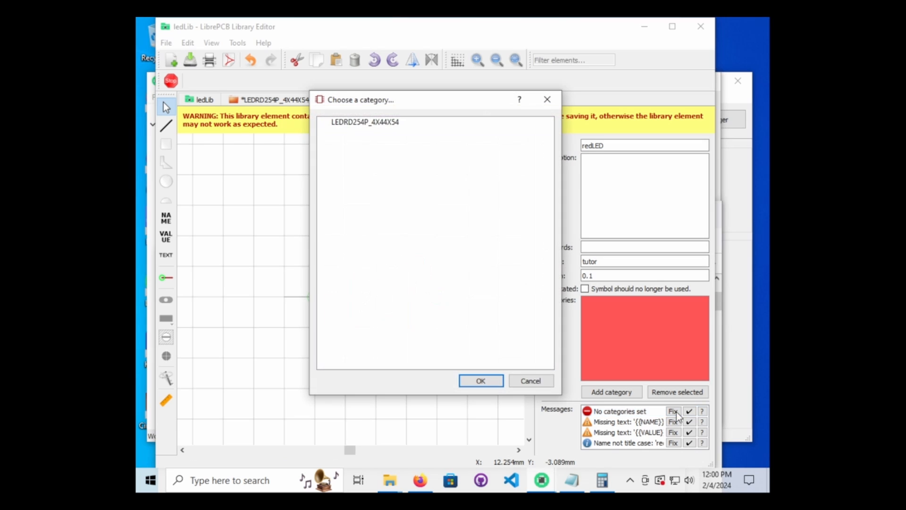
{"action": "left_click", "coordinate": [344, 122]}
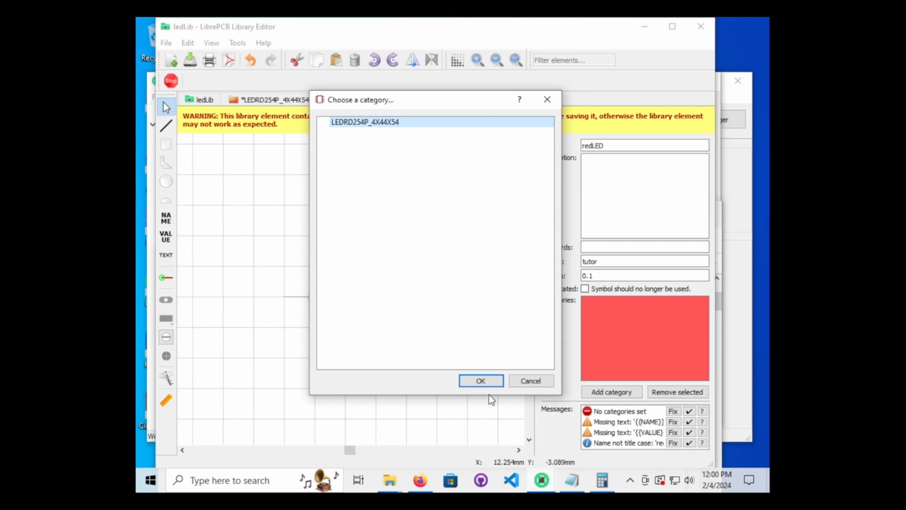
{"action": "left_click", "coordinate": [481, 380]}
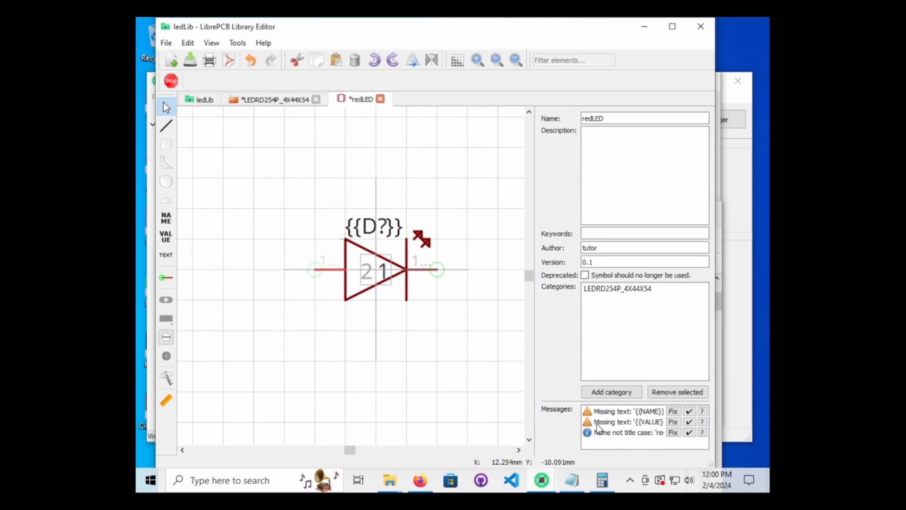
{"action": "left_click", "coordinate": [676, 412]}
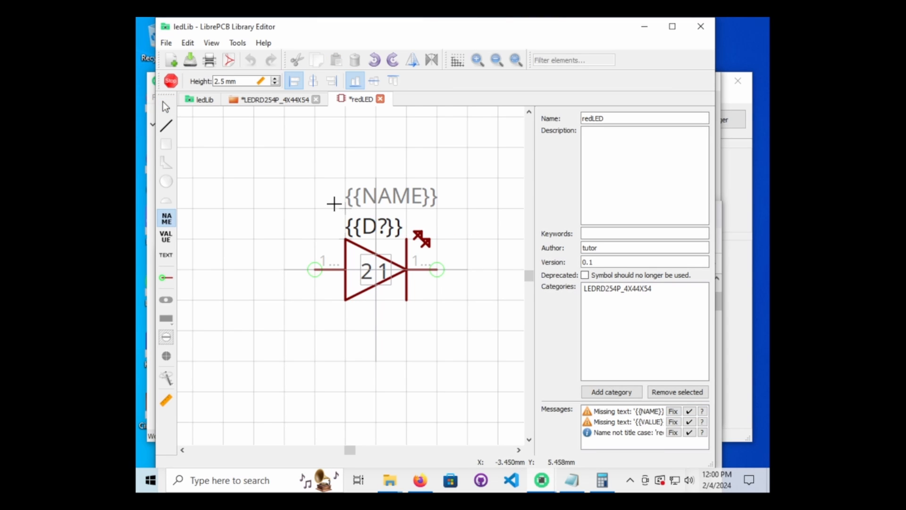
{"action": "key", "text": "r"}
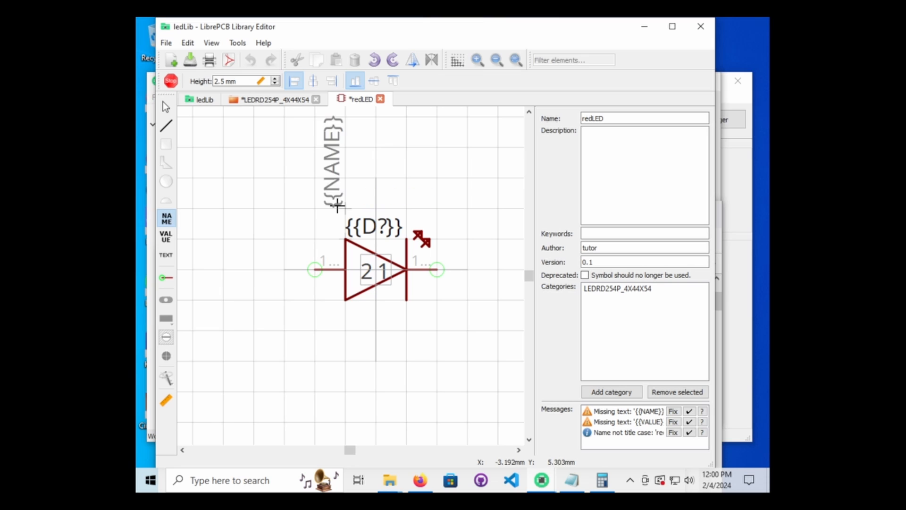
{"action": "key", "text": "Escape"}
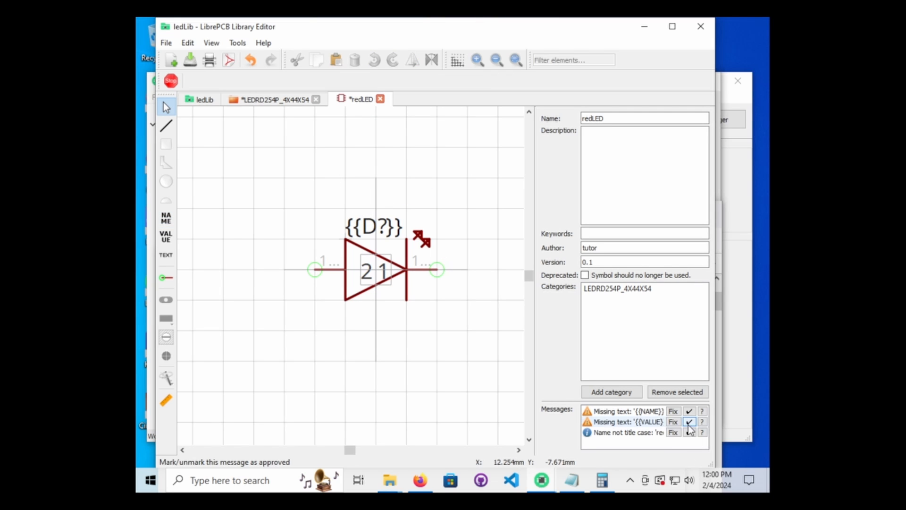
Step: Mark the missing {{NAME}} text message as approved and view its explanation
{"action": "left_click", "coordinate": [689, 411]}
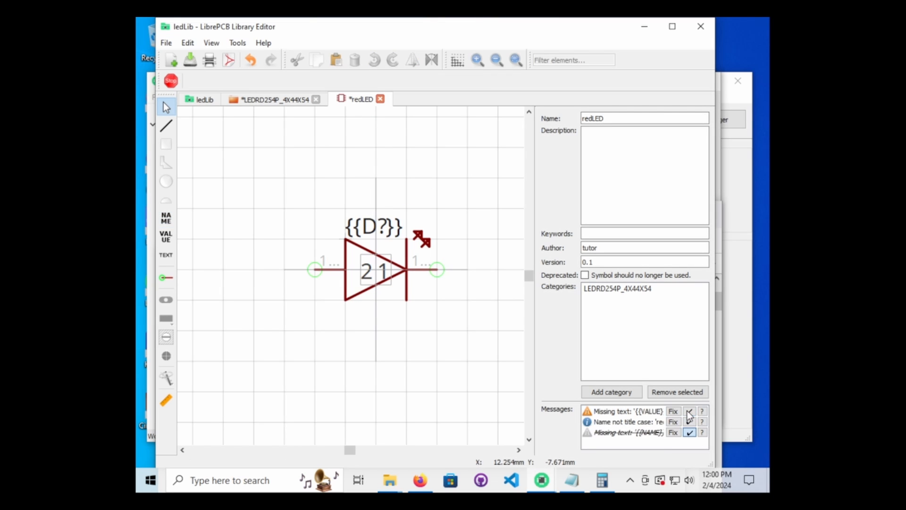
{"action": "left_click", "coordinate": [702, 432]}
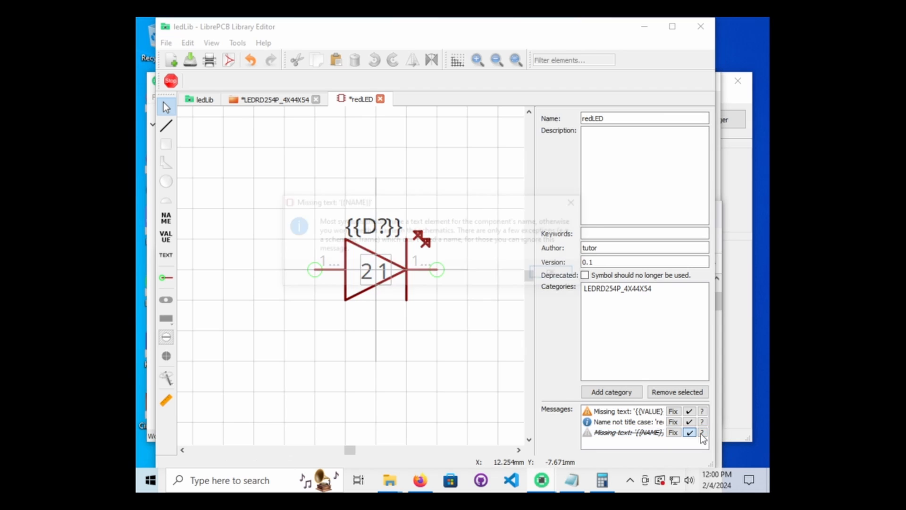
{"action": "left_click", "coordinate": [555, 274]}
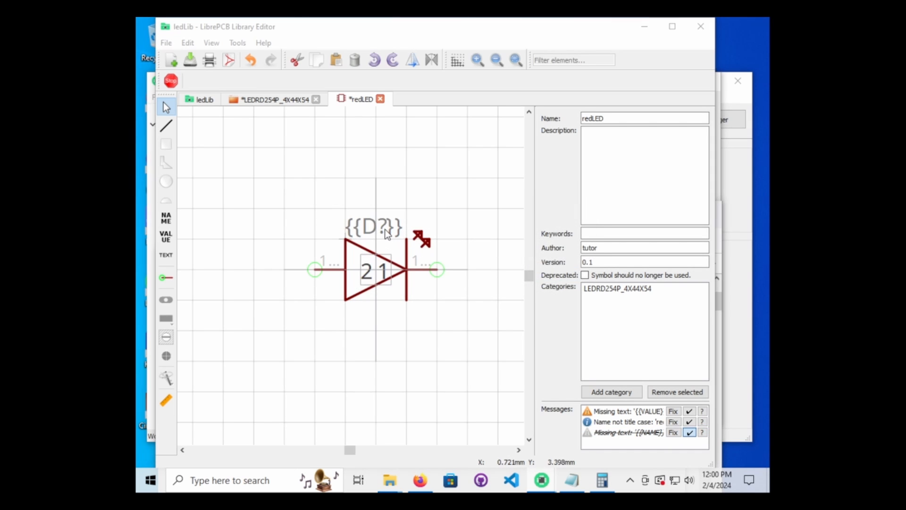
Step: Change the text above the diode to {{D}}
{"action": "double_click", "coordinate": [385, 230]}
{"action": "left_click", "coordinate": [394, 187]}
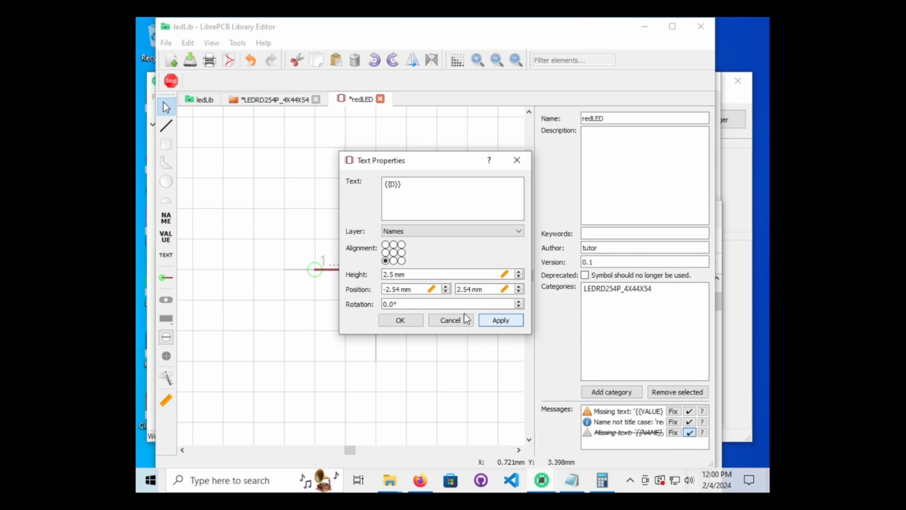
{"action": "left_click", "coordinate": [409, 317]}
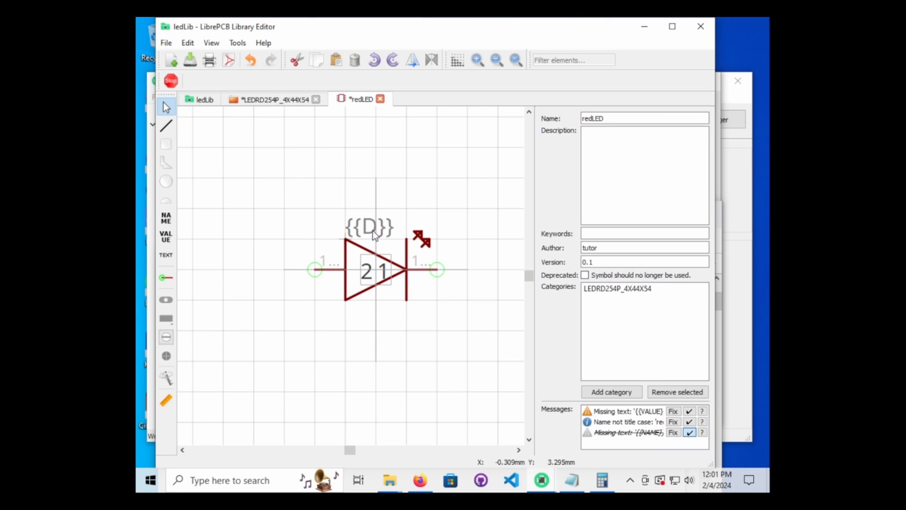
Step: Inspect the properties of the {{D}} text above the diode and close them without changes
{"action": "double_click", "coordinate": [373, 231]}
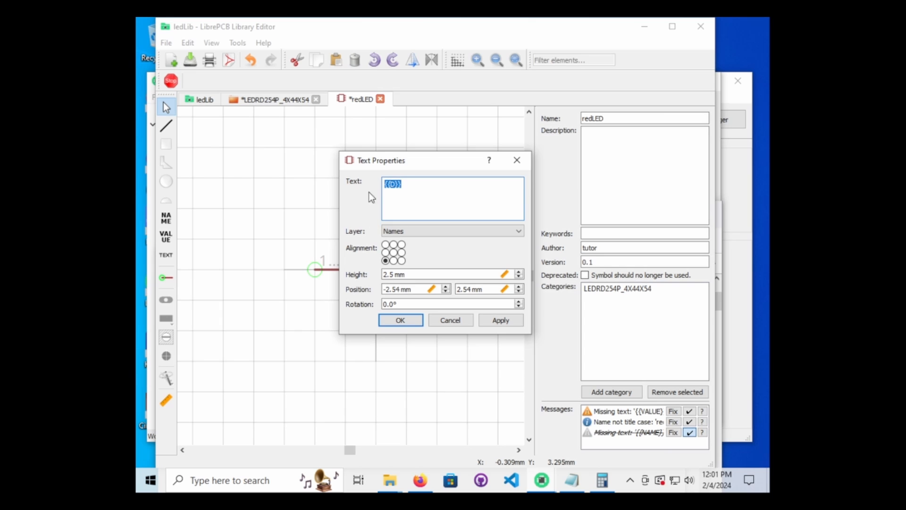
{"action": "left_click", "coordinate": [410, 319]}
{"action": "left_click", "coordinate": [292, 184]}
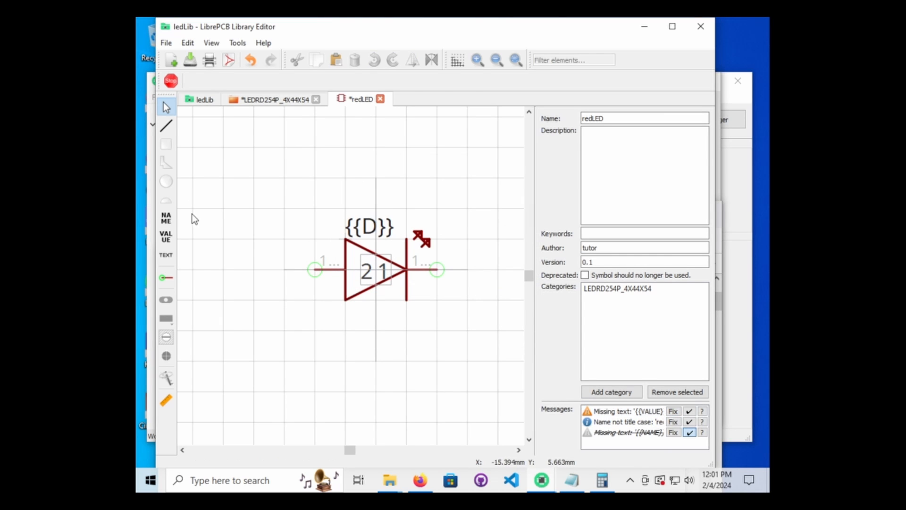
Step: Place a {{VALUE}} text just below the diode's lower left corner and save all open library elements
{"action": "left_click", "coordinate": [166, 238]}
{"action": "left_click", "coordinate": [348, 306]}
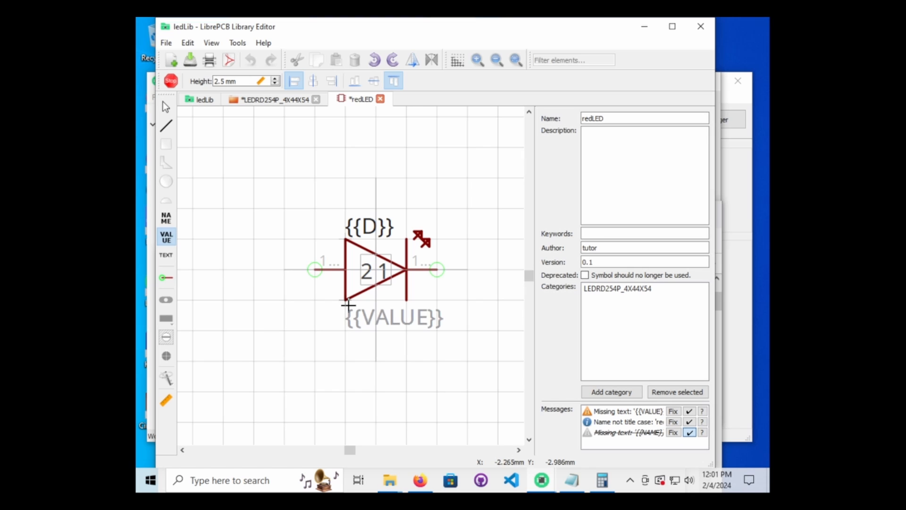
{"action": "key", "text": "r"}
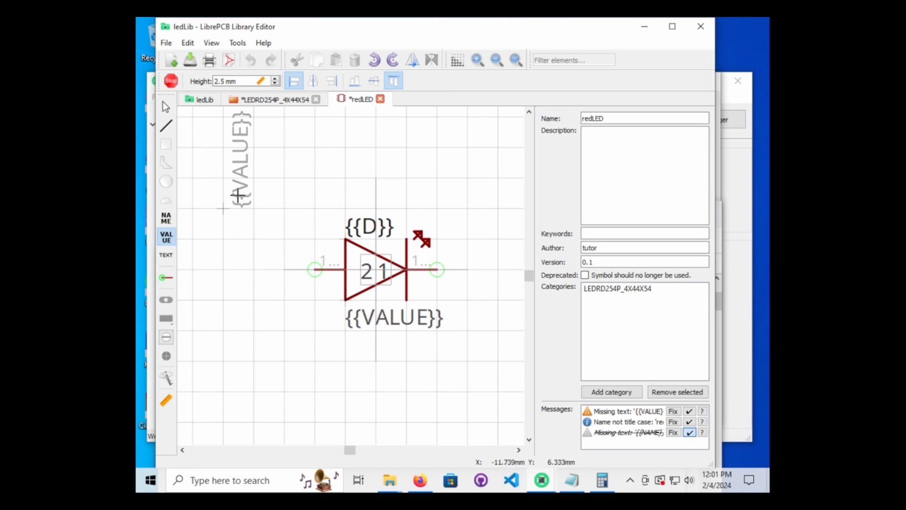
{"action": "key", "text": "Escape"}
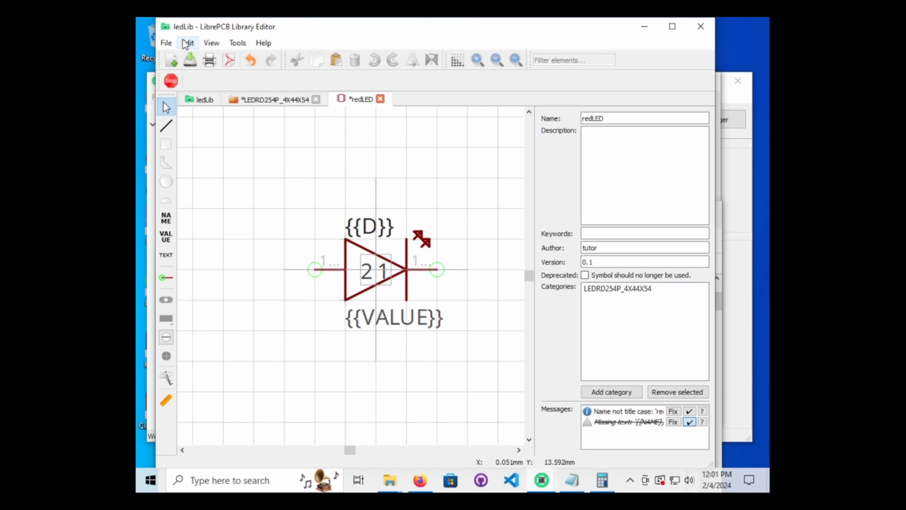
{"action": "left_click", "coordinate": [166, 42]}
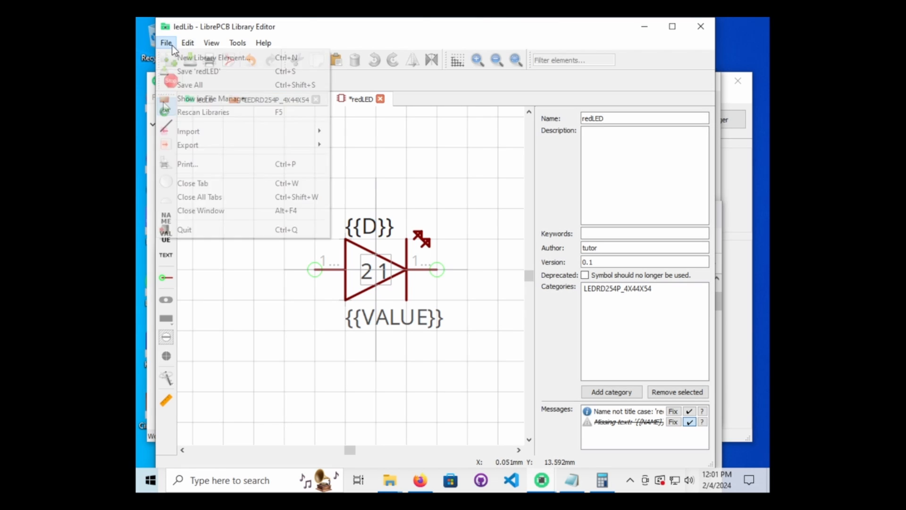
{"action": "left_click", "coordinate": [182, 73]}
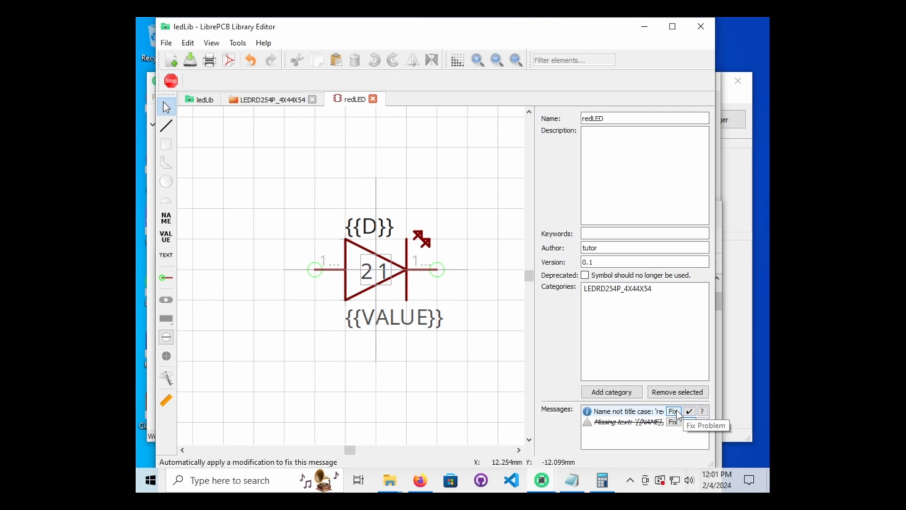
Step: Try placing a {{NAME}} text above and to the right of the diode, and delete it again
{"action": "left_click", "coordinate": [675, 421]}
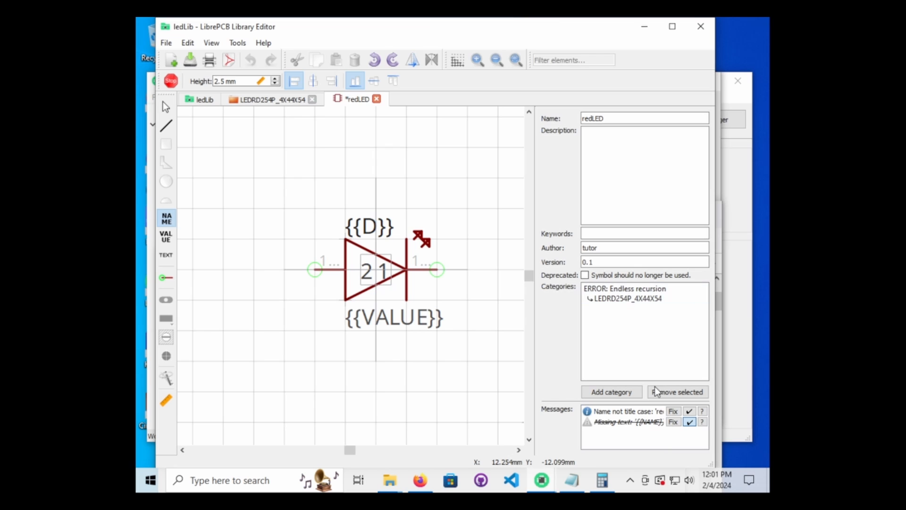
{"action": "left_click", "coordinate": [673, 412]}
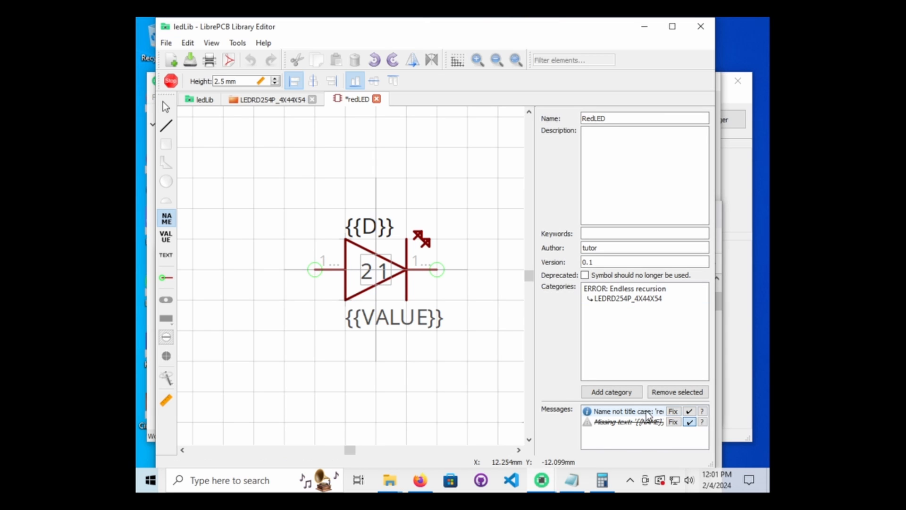
{"action": "left_click", "coordinate": [428, 186]}
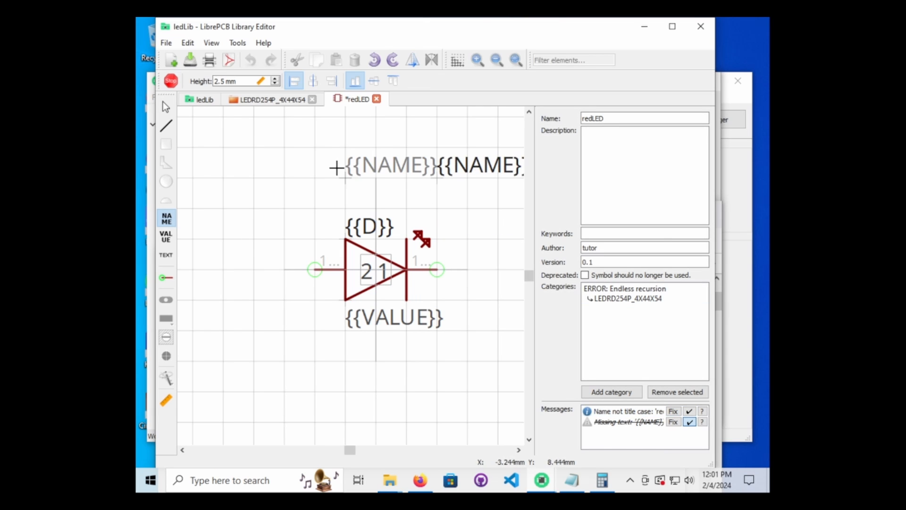
{"action": "right_click", "coordinate": [337, 168]}
{"action": "key", "text": "Escape"}
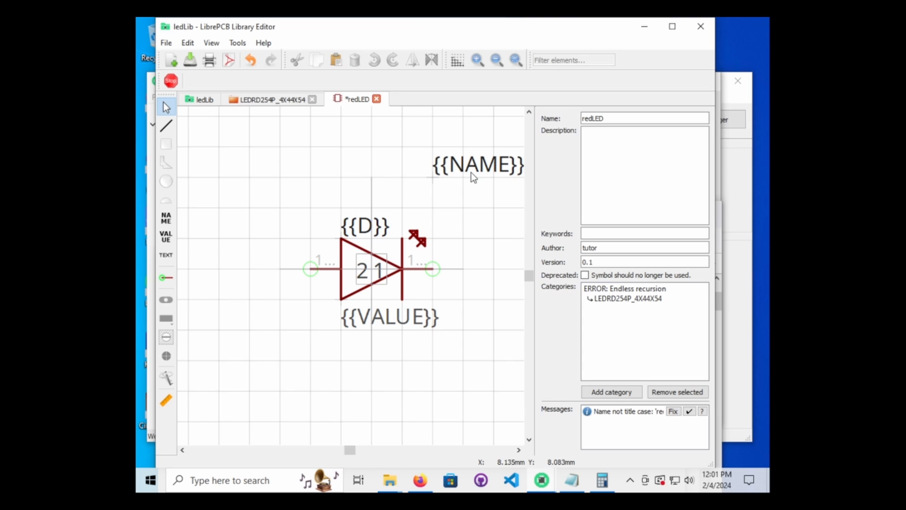
{"action": "key", "text": "Delete"}
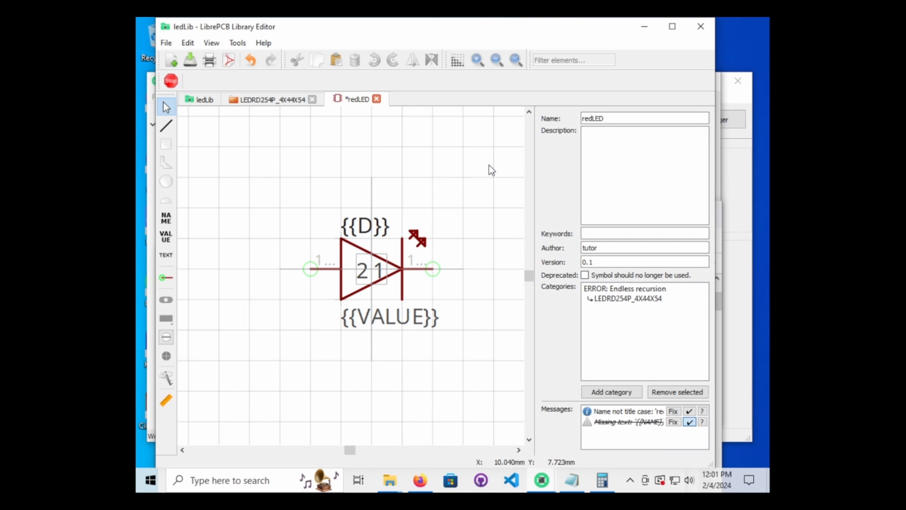
Step: Replace the {{D}} text above the diode with a {{NAME}} text at the triangle's upper left corner
{"action": "left_click", "coordinate": [366, 228]}
{"action": "key", "text": "Delete"}
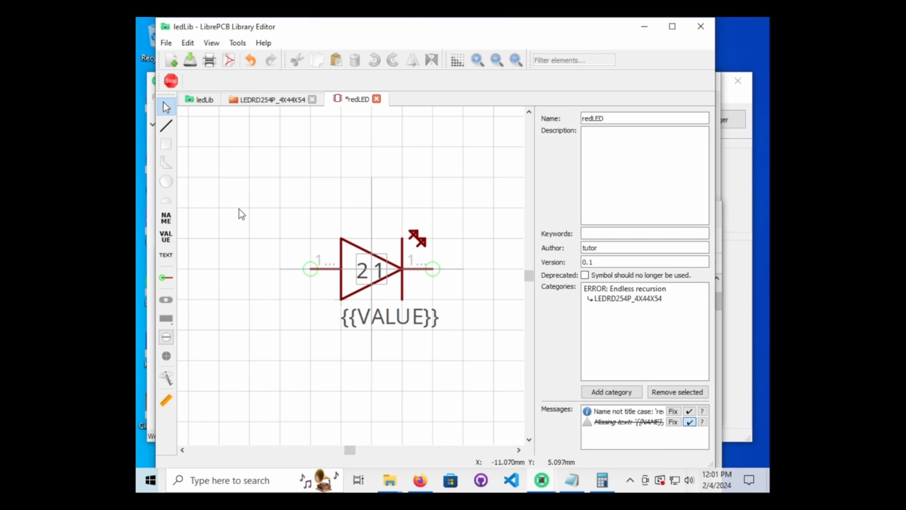
{"action": "left_click", "coordinate": [166, 218]}
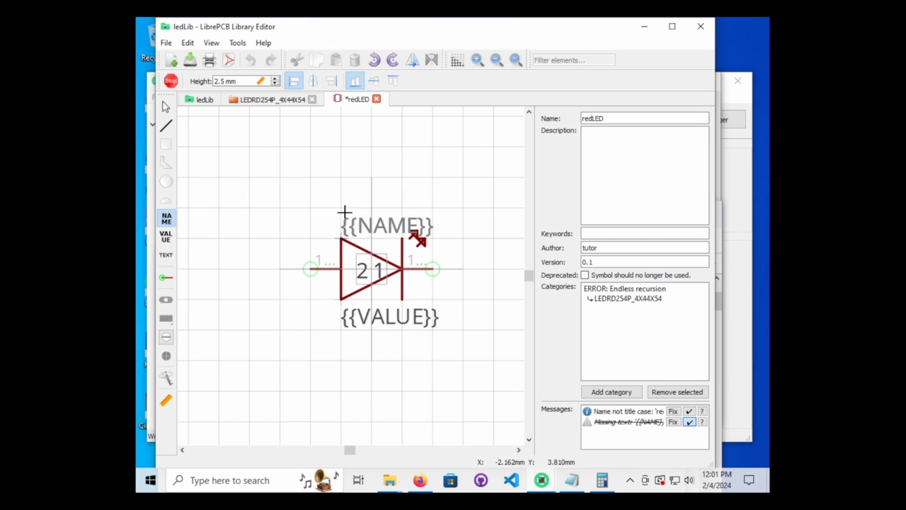
{"action": "left_click", "coordinate": [344, 211]}
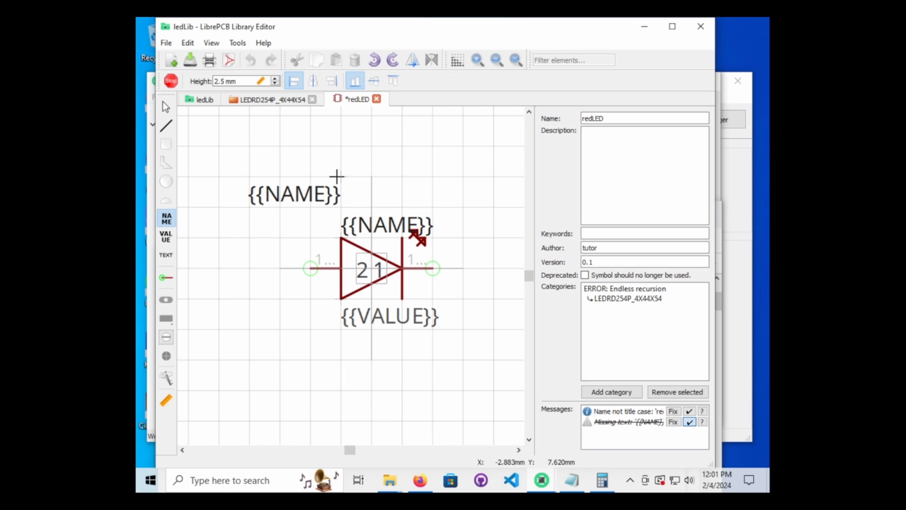
{"action": "key", "text": "Escape"}
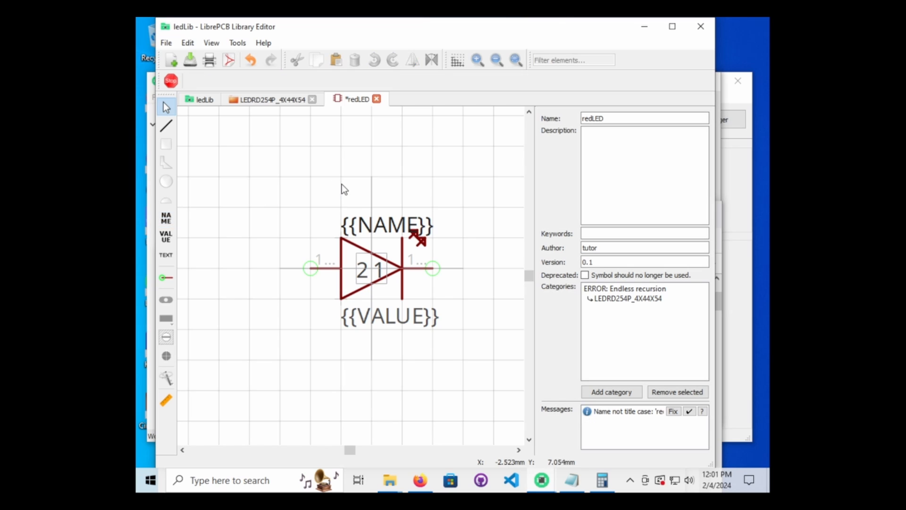
Step: Apply the automatic title-case fix to rename the symbol RedLED, and save it
{"action": "left_click", "coordinate": [672, 411]}
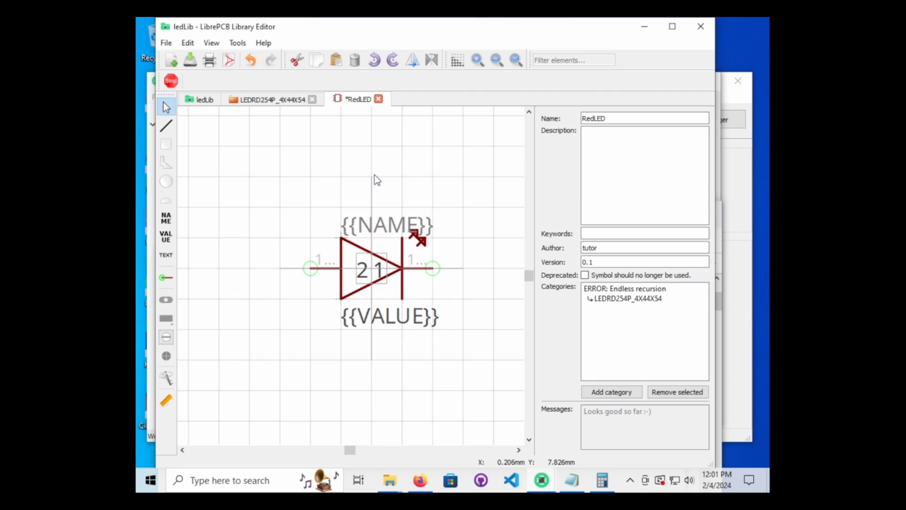
{"action": "left_click", "coordinate": [164, 43]}
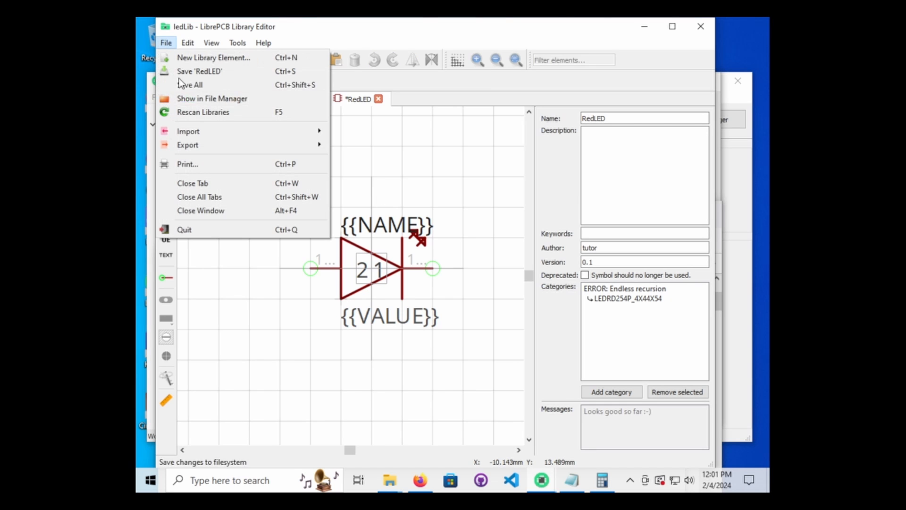
{"action": "left_click", "coordinate": [205, 72]}
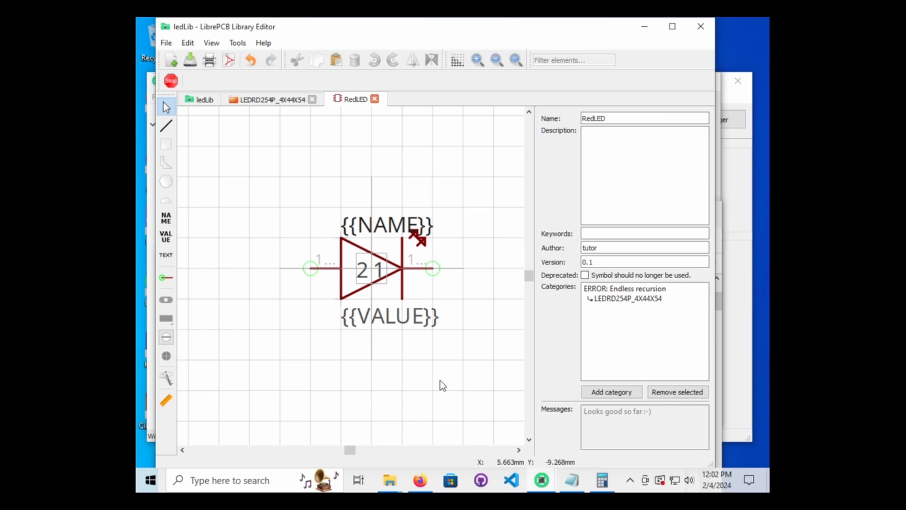
Step: Create a new component in the ledLib library and enter the name redLedComp in its metadata
{"action": "left_click", "coordinate": [258, 102]}
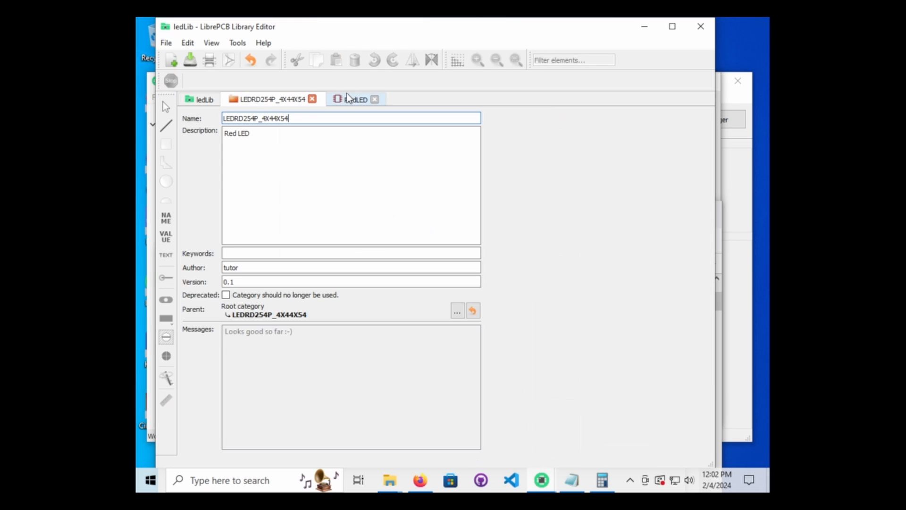
{"action": "left_click", "coordinate": [348, 97]}
{"action": "left_click", "coordinate": [198, 98]}
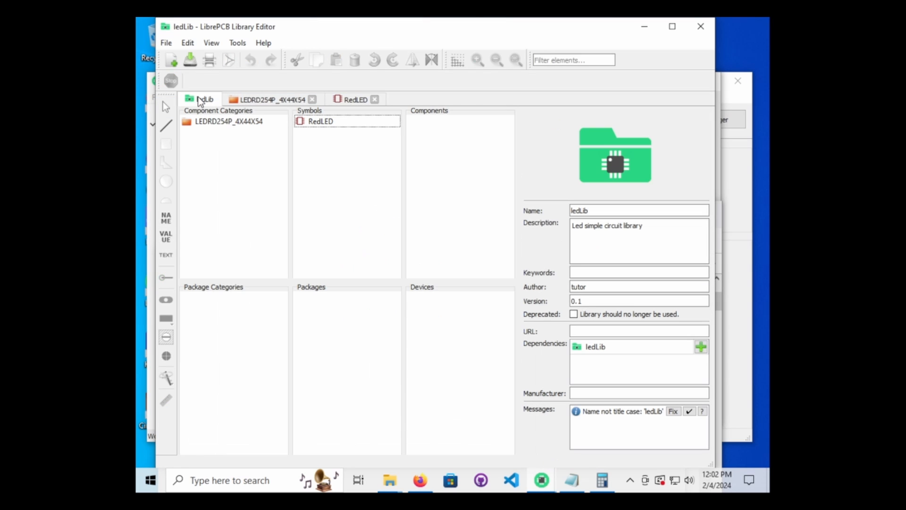
{"action": "right_click", "coordinate": [446, 131]}
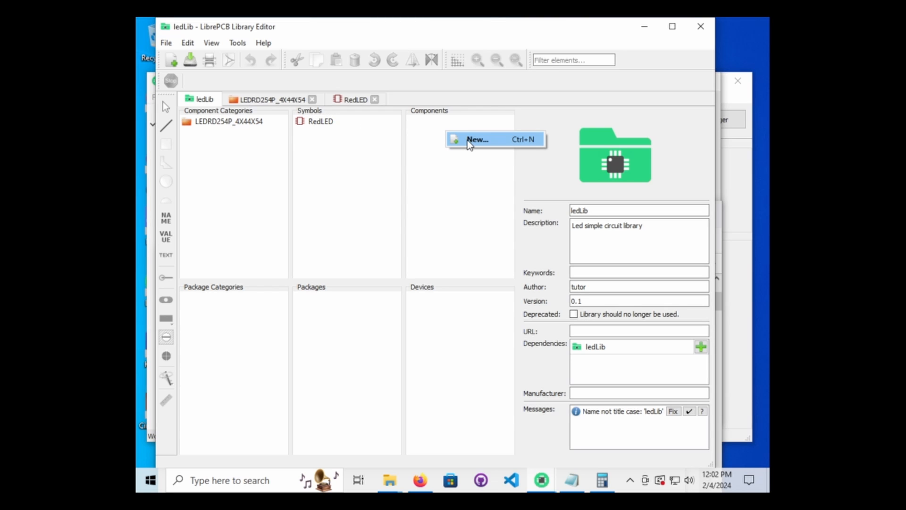
{"action": "left_click", "coordinate": [491, 138]}
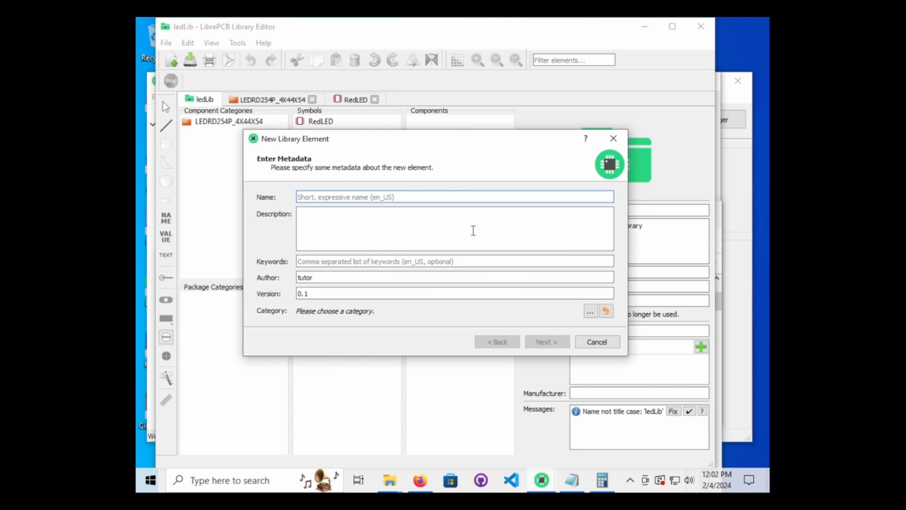
{"action": "type", "text": "redLEd"}
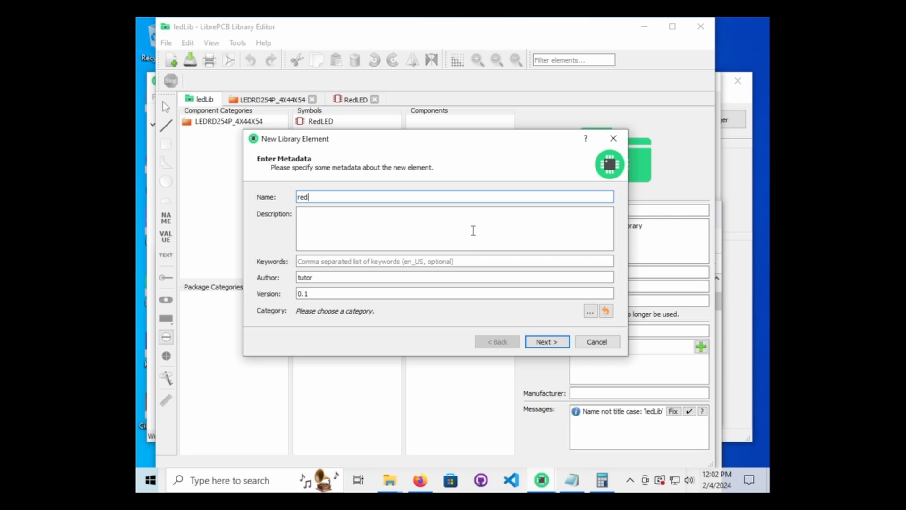
{"action": "key", "text": "BackSpace"}
{"action": "key", "text": "BackSpace"}
{"action": "type", "text": "edComp"}
{"action": "left_click", "coordinate": [548, 344]}
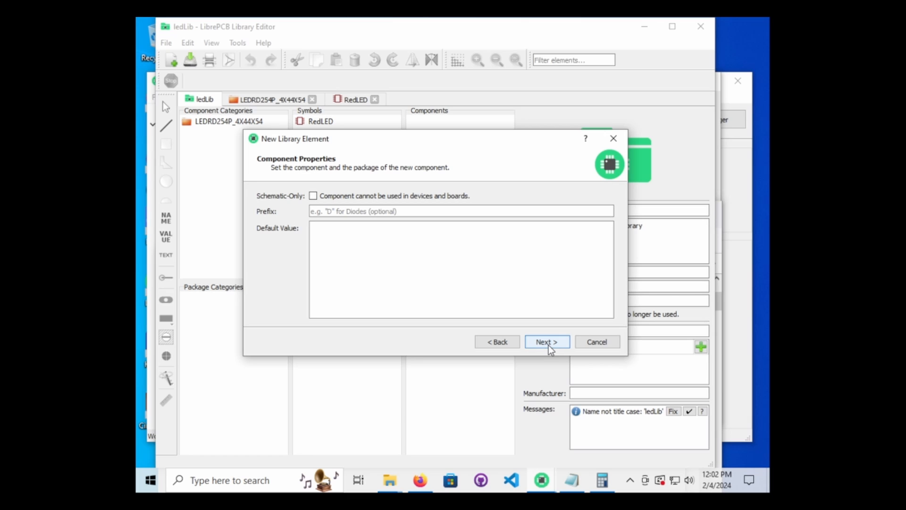
Step: Set the new component's prefix to D and proceed to its symbol assignment
{"action": "left_click", "coordinate": [338, 213]}
{"action": "type", "text": "D"}
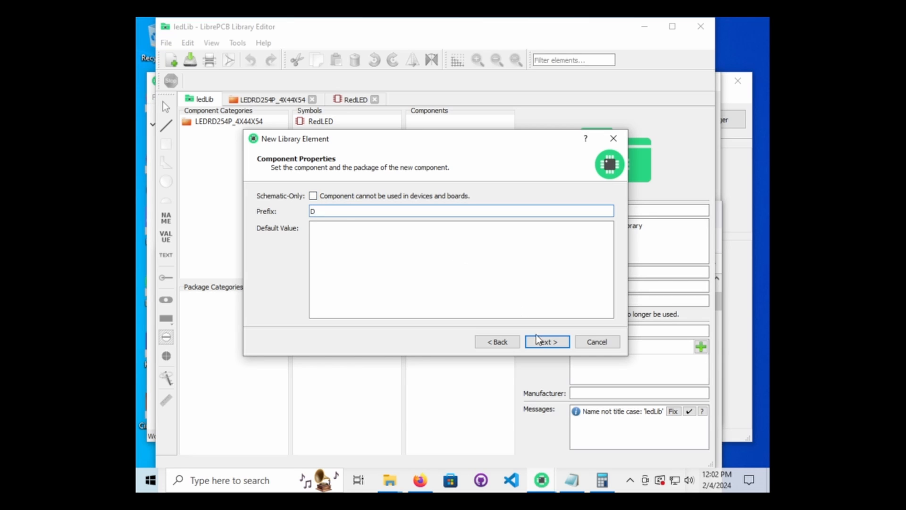
{"action": "left_click", "coordinate": [546, 346]}
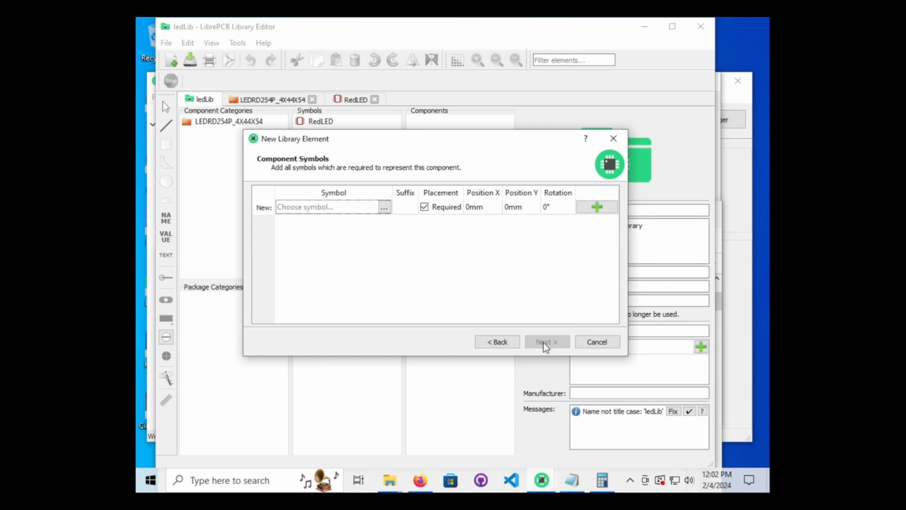
{"action": "left_click", "coordinate": [384, 207]}
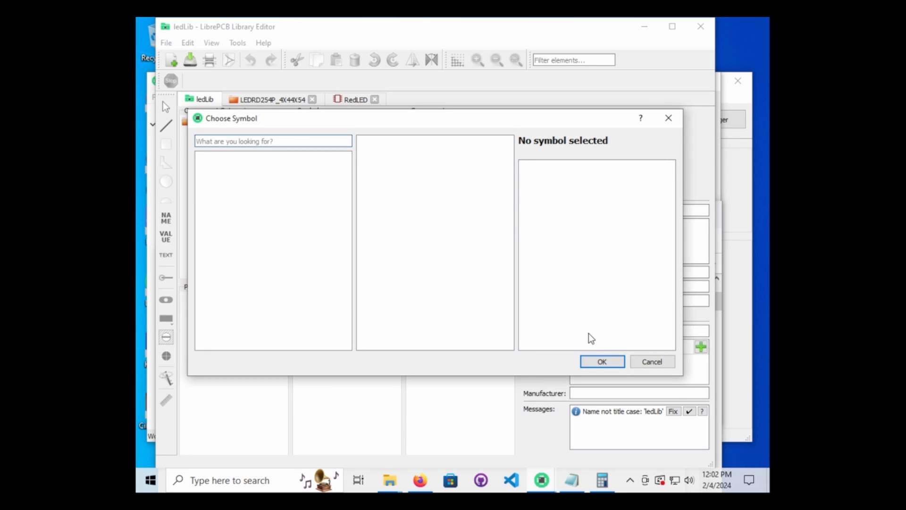
{"action": "left_click", "coordinate": [602, 361]}
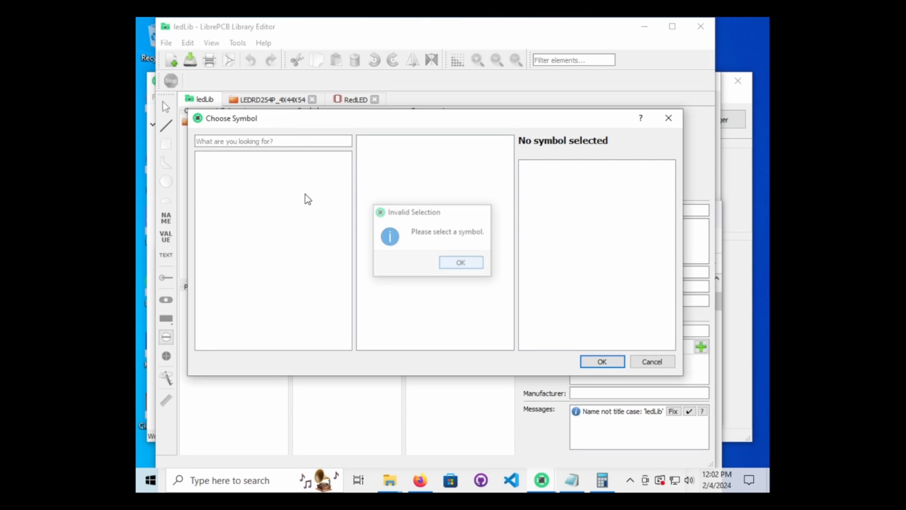
{"action": "key", "text": "Return"}
{"action": "type", "text": "D"}
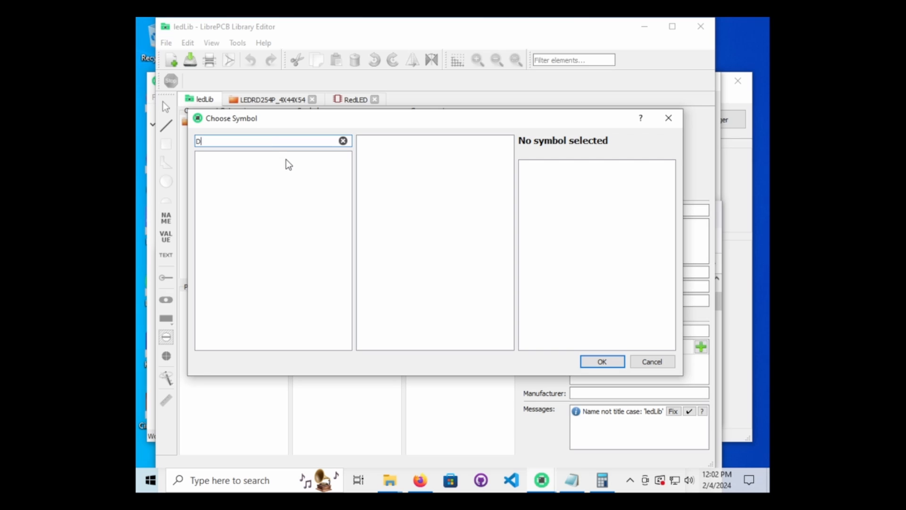
{"action": "key", "text": "BackSpace"}
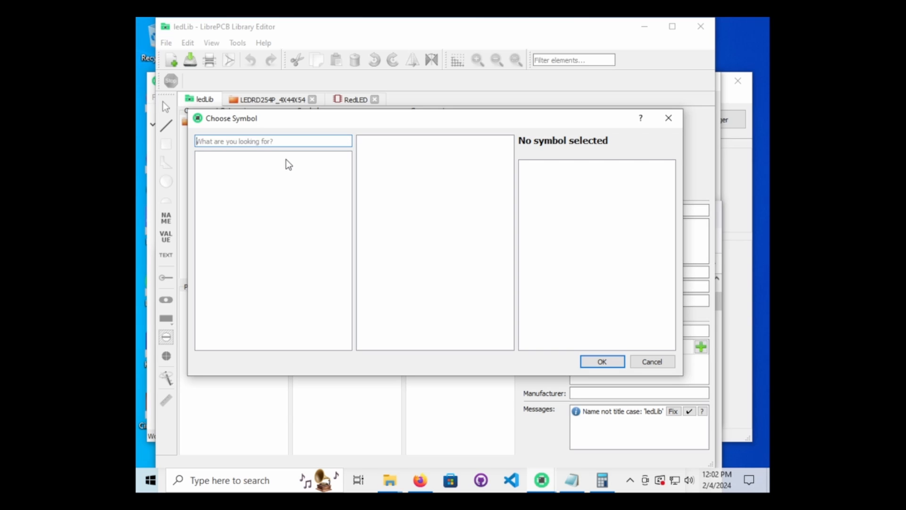
{"action": "left_click", "coordinate": [652, 362]}
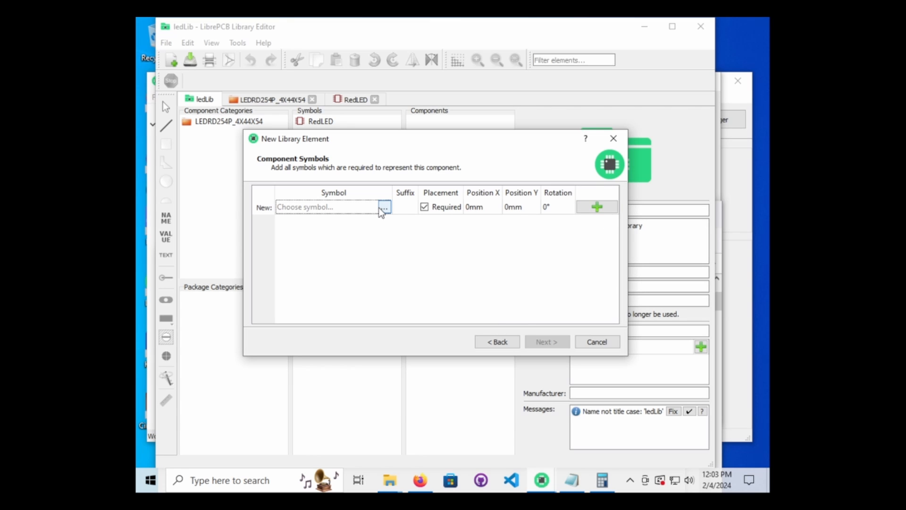
Step: Search the symbols for red, choose RedLED, and add it to the component as a required symbol
{"action": "left_click_drag", "start_coordinate": [365, 139], "coordinate": [373, 182]}
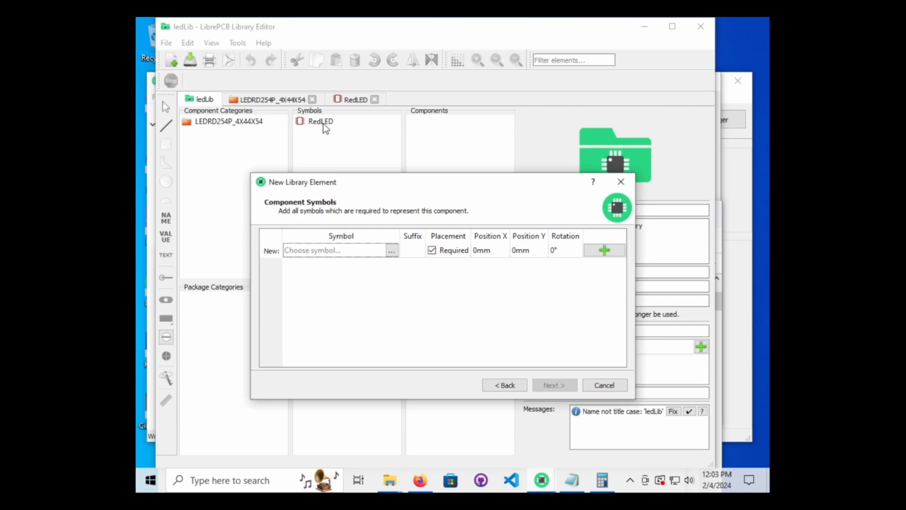
{"action": "left_click", "coordinate": [392, 250]}
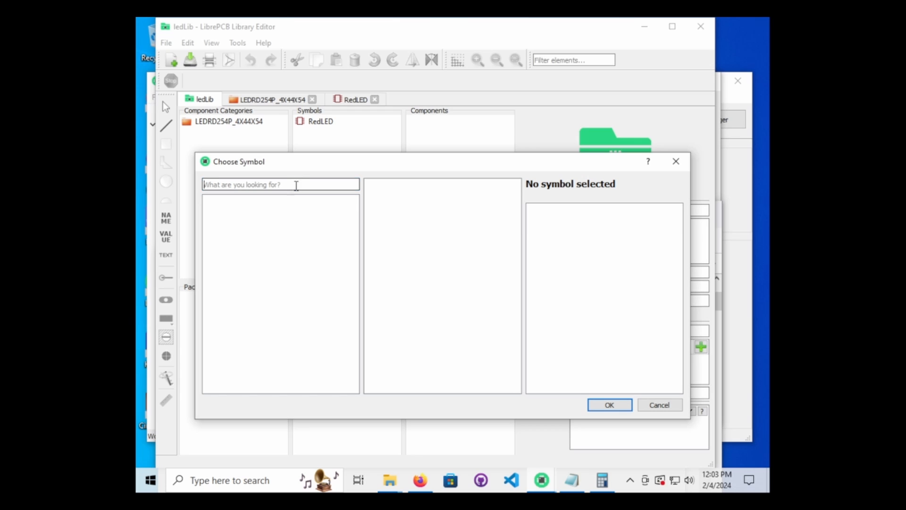
{"action": "type", "text": "red"}
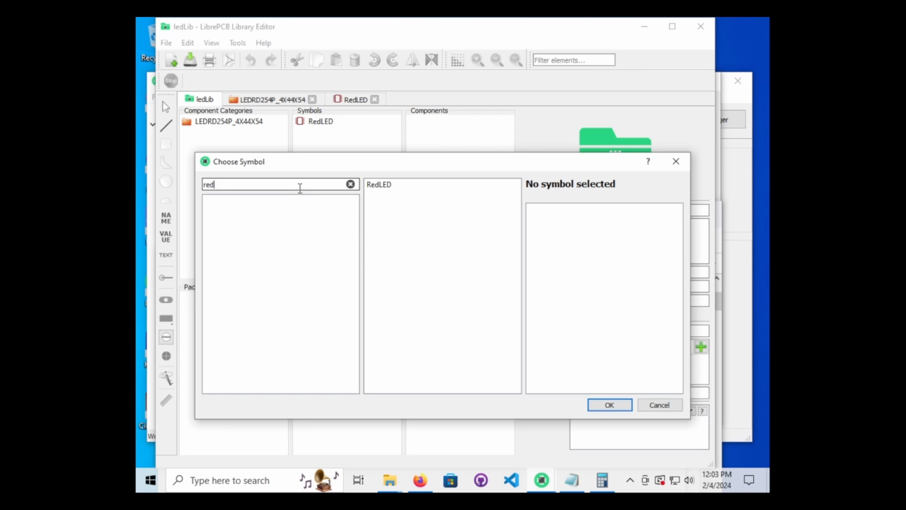
{"action": "left_click", "coordinate": [420, 184]}
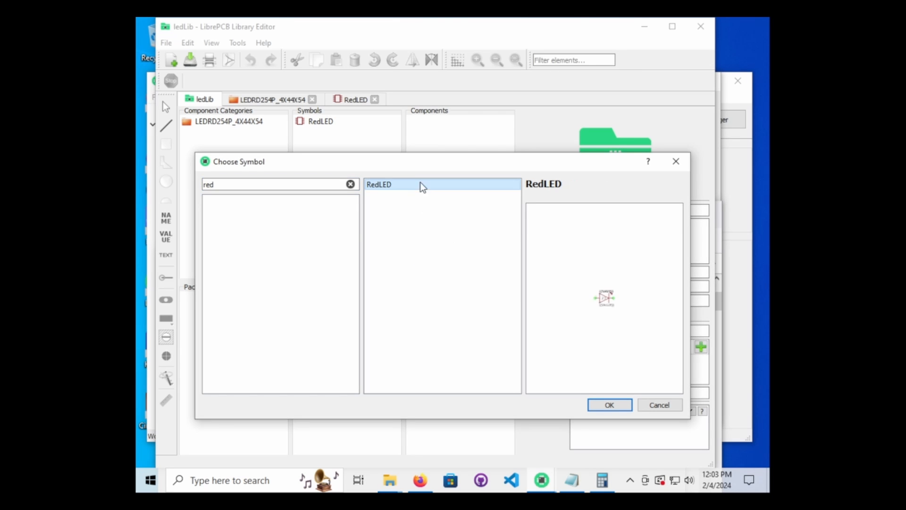
{"action": "left_click", "coordinate": [608, 404]}
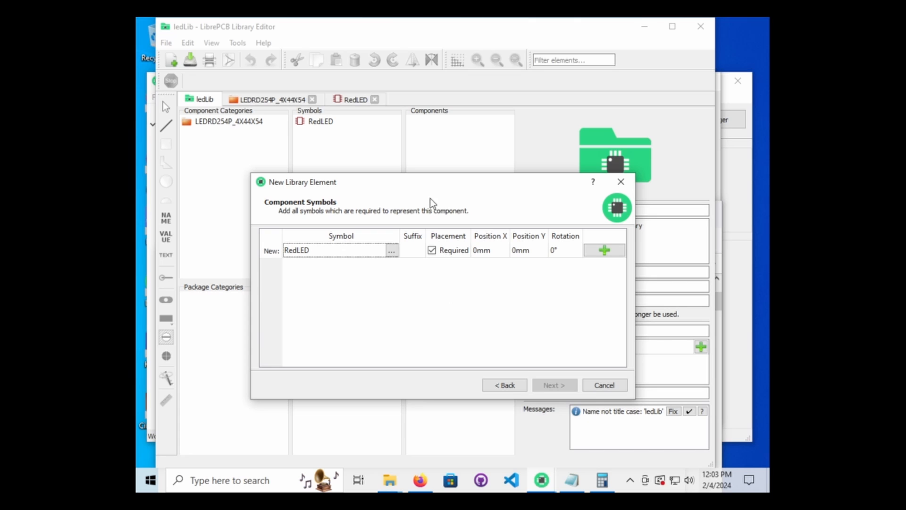
{"action": "left_click_drag", "start_coordinate": [428, 189], "coordinate": [382, 219]}
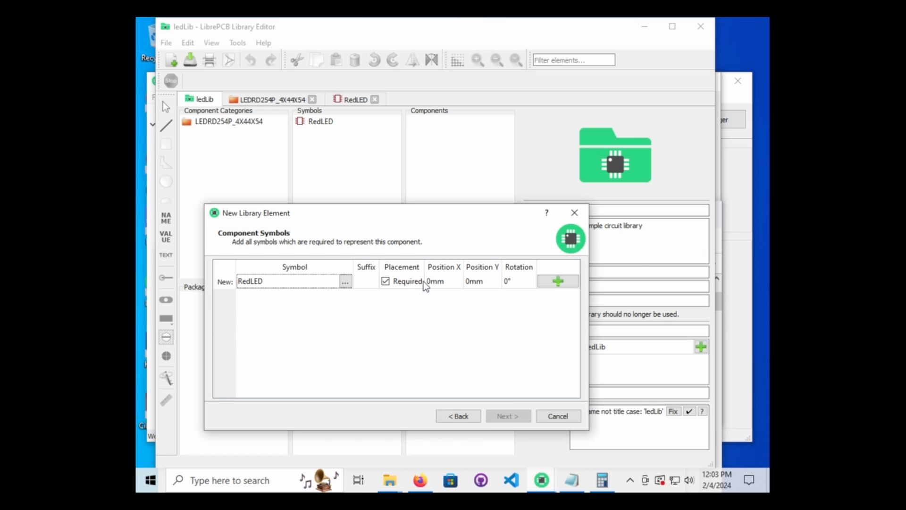
{"action": "left_click", "coordinate": [545, 281]}
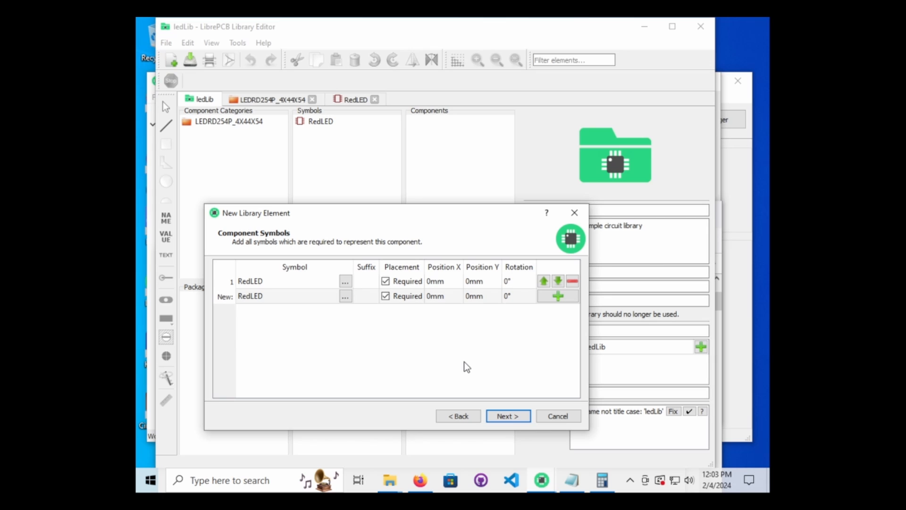
Step: Proceed to the component signals, mark signals 1 and 2 as required, and continue to the pin-signal map
{"action": "left_click", "coordinate": [514, 417]}
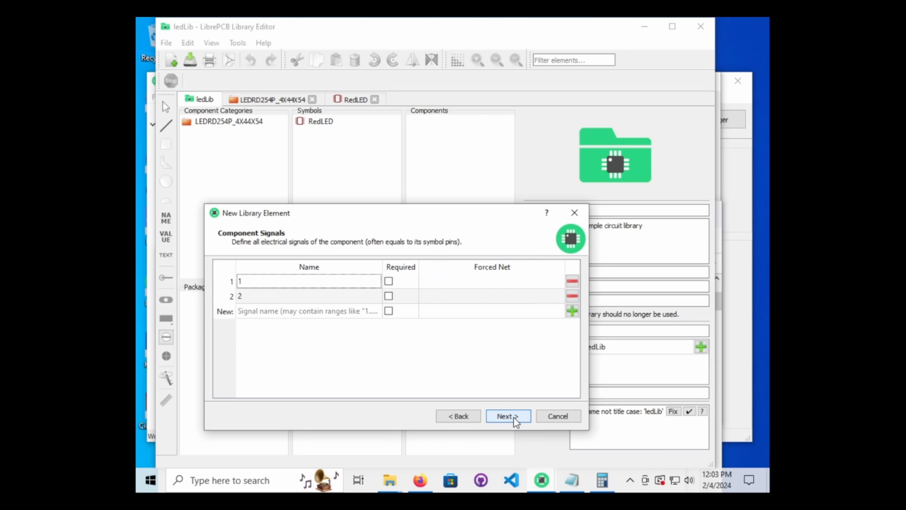
{"action": "left_click", "coordinate": [389, 281]}
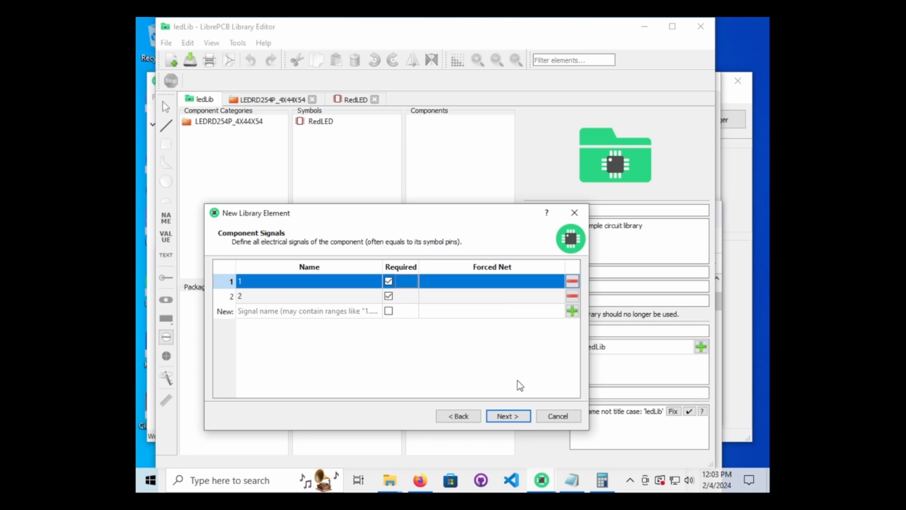
{"action": "left_click", "coordinate": [509, 416]}
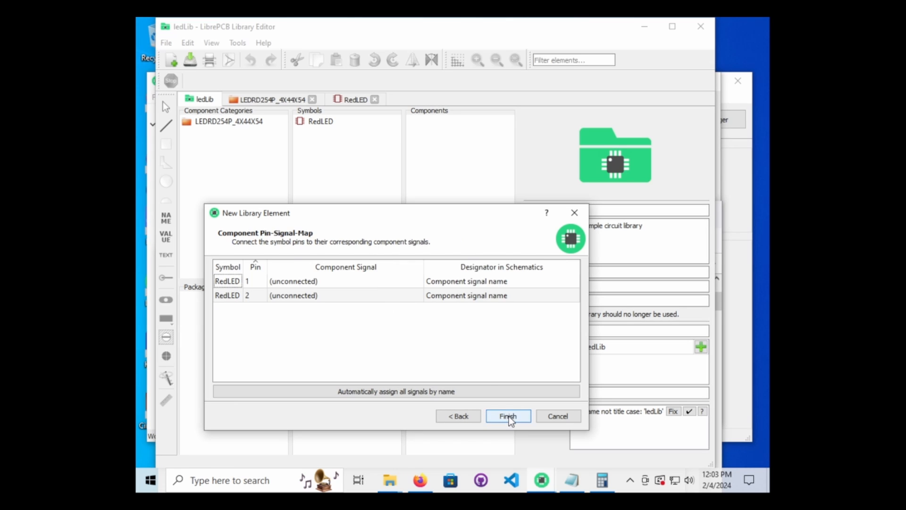
Step: Connect RedLED pin 1 to signal 1 and pin 2 to signal 2, and finish creating the component
{"action": "left_click", "coordinate": [355, 285]}
{"action": "left_click", "coordinate": [355, 285]}
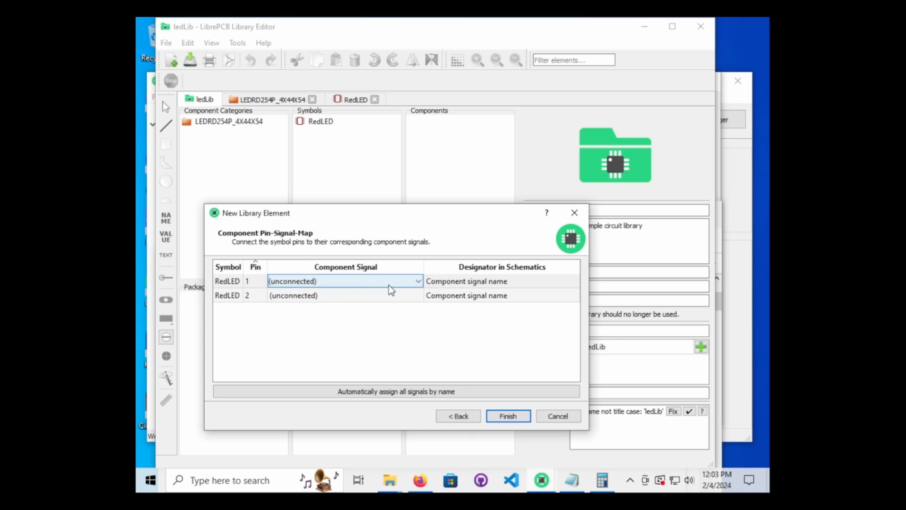
{"action": "left_click", "coordinate": [390, 283]}
{"action": "left_click", "coordinate": [387, 301]}
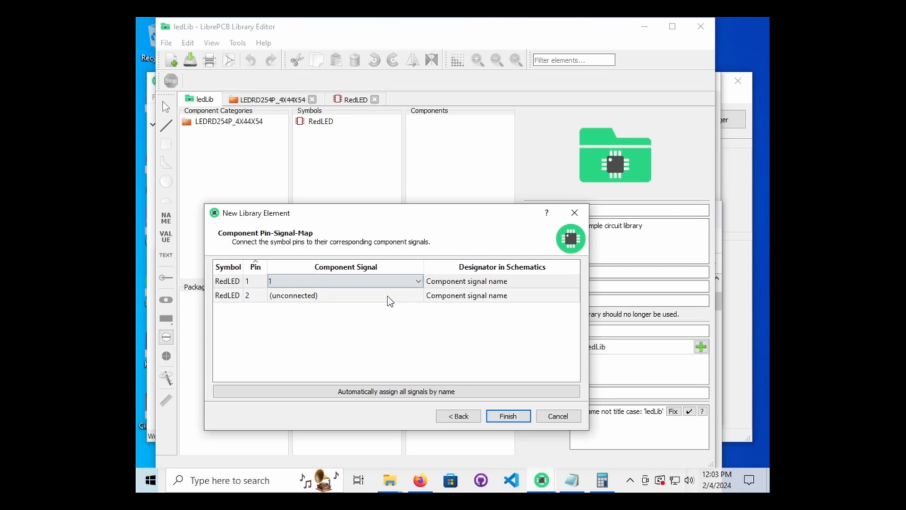
{"action": "left_click", "coordinate": [383, 296]}
{"action": "left_click", "coordinate": [385, 295]}
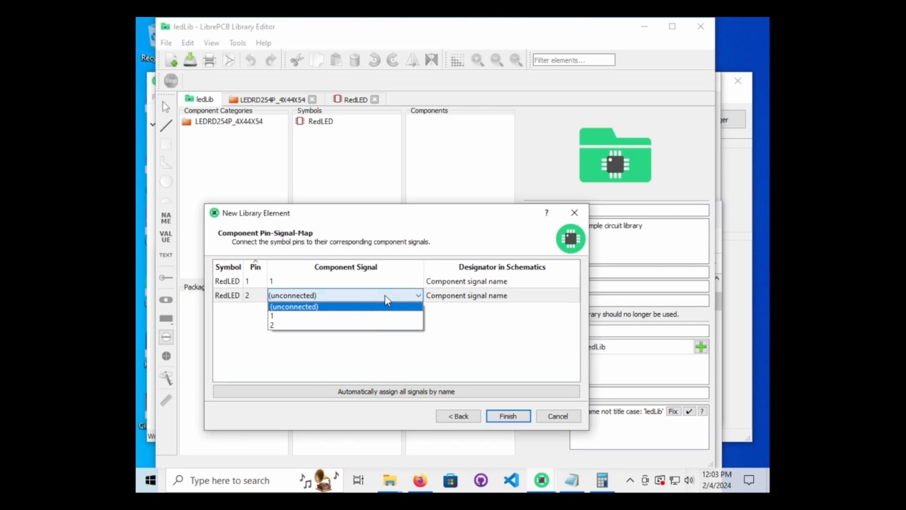
{"action": "left_click", "coordinate": [370, 325]}
{"action": "left_click", "coordinate": [507, 416]}
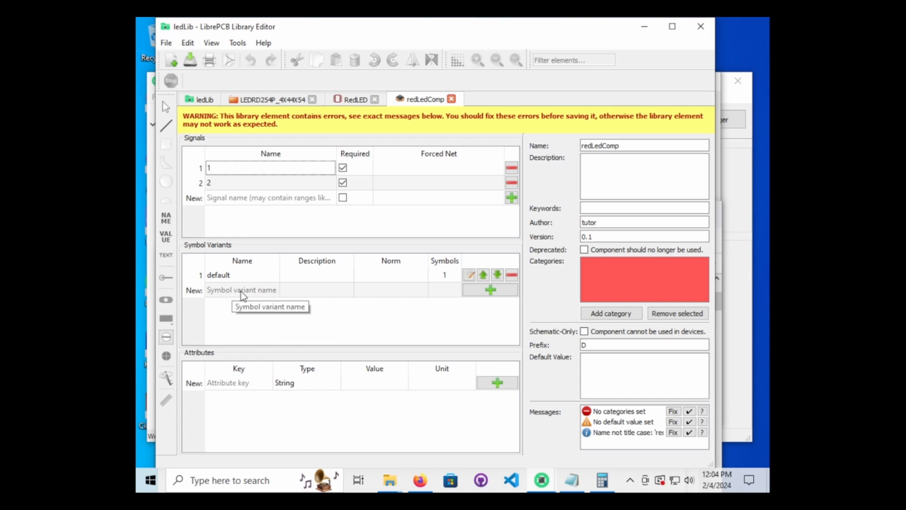
{"action": "left_click", "coordinate": [491, 293]}
{"action": "left_click", "coordinate": [464, 250]}
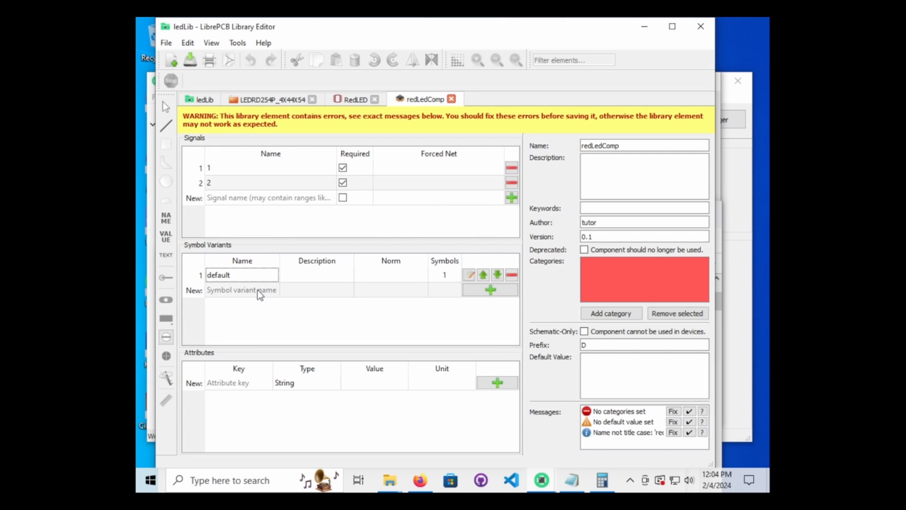
{"action": "left_click", "coordinate": [256, 273]}
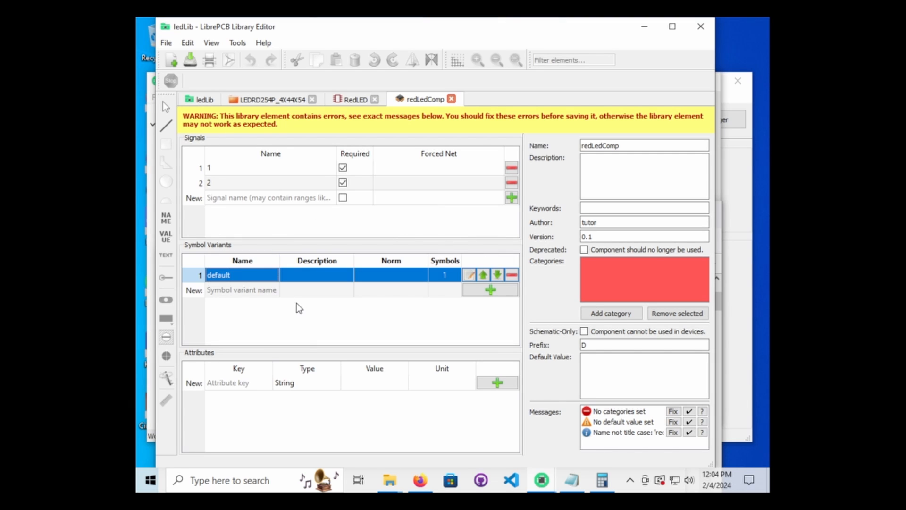
{"action": "left_click", "coordinate": [310, 384]}
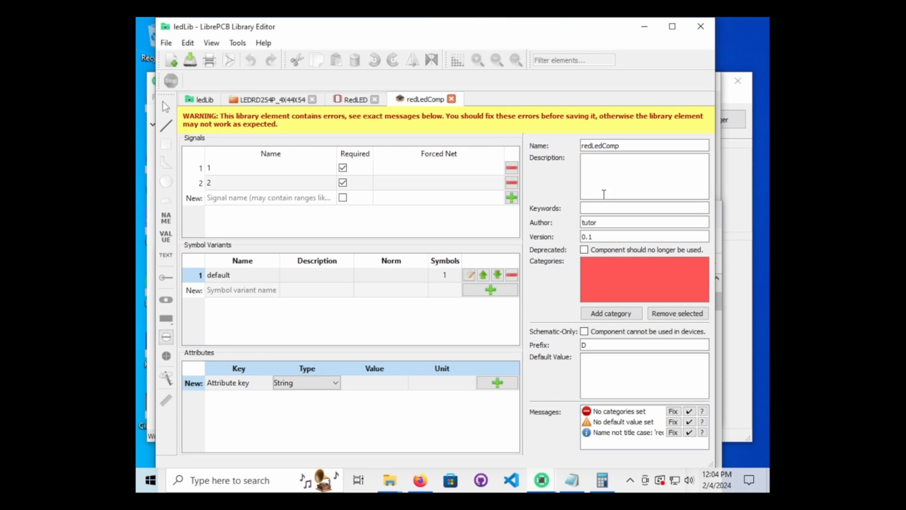
{"action": "left_click", "coordinate": [622, 284]}
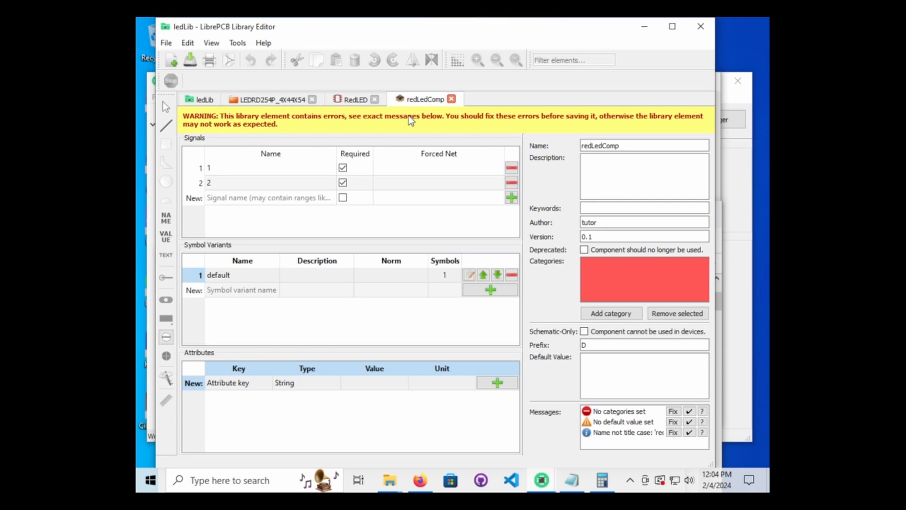
Step: Try to assign a category to the component using the fix offered for the missing category
{"action": "left_click", "coordinate": [622, 415]}
{"action": "left_click", "coordinate": [673, 412]}
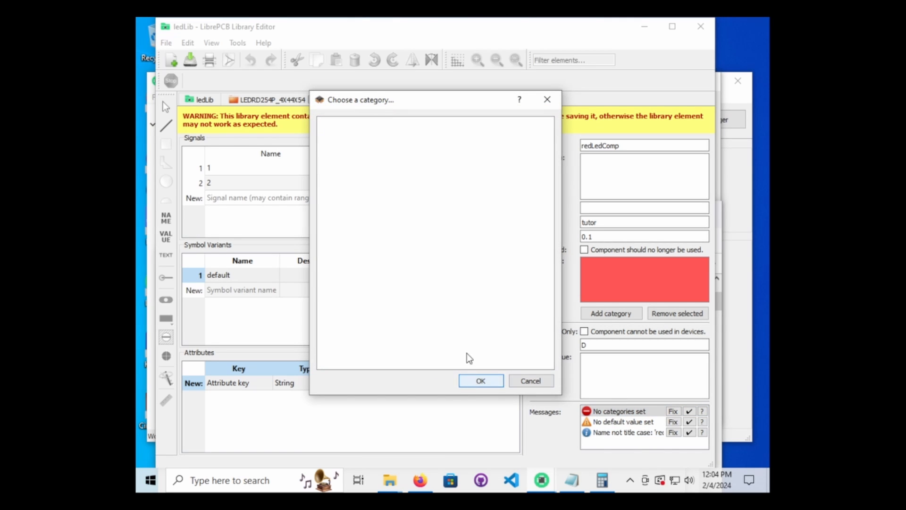
{"action": "left_click", "coordinate": [480, 380]}
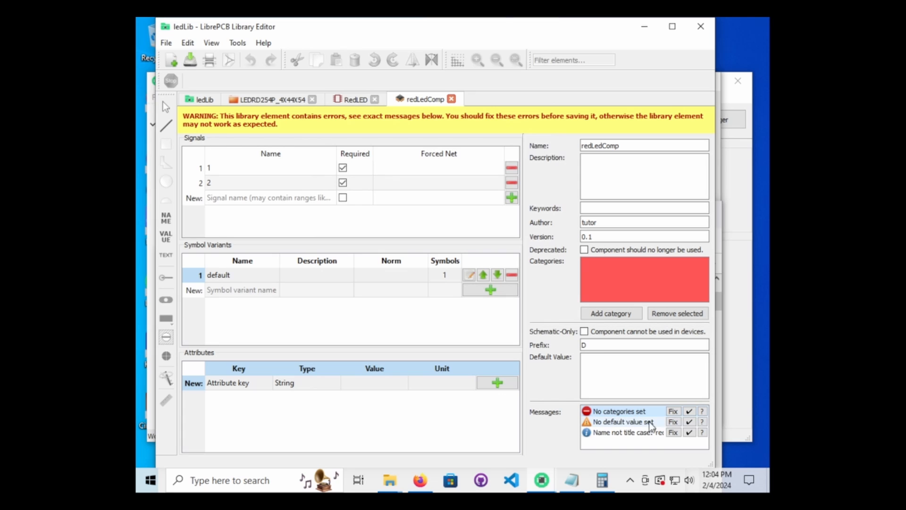
Step: Fix the missing default value by declaring the component manufacturer-specific, and apply the title-case fix to rename it RedLedComp
{"action": "left_click", "coordinate": [675, 422]}
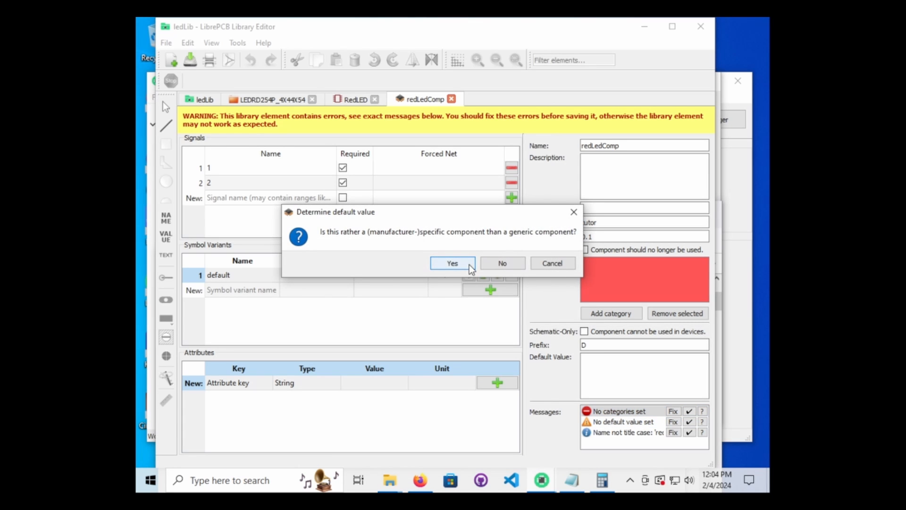
{"action": "left_click", "coordinate": [453, 263]}
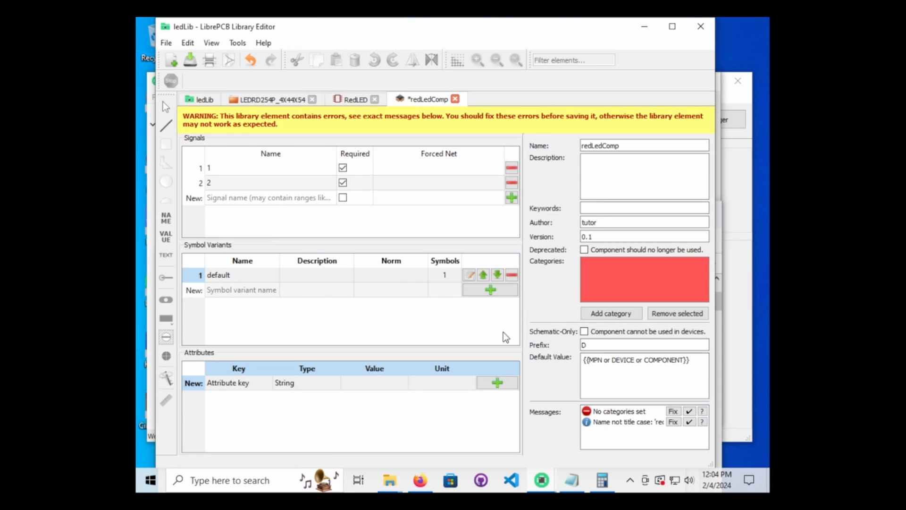
{"action": "left_click", "coordinate": [672, 422]}
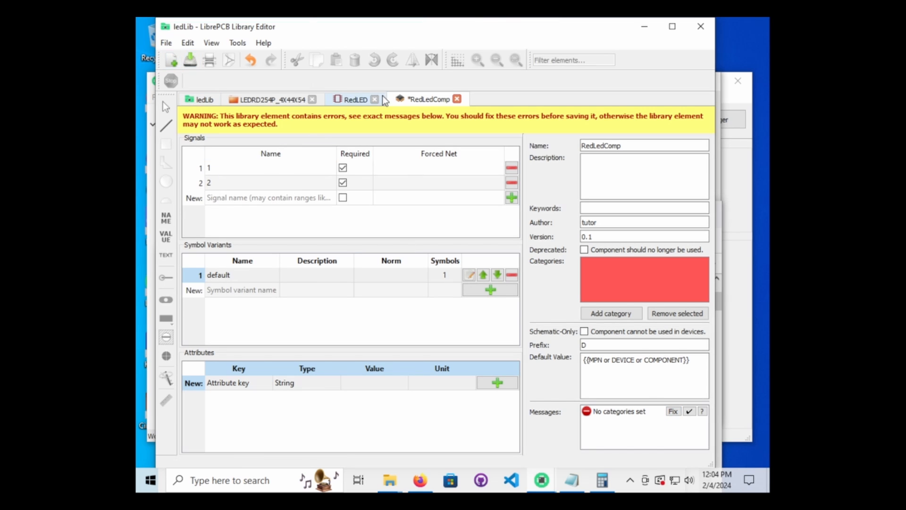
Step: Enter D? as the value in the component's new String attribute row
{"action": "left_click", "coordinate": [234, 273]}
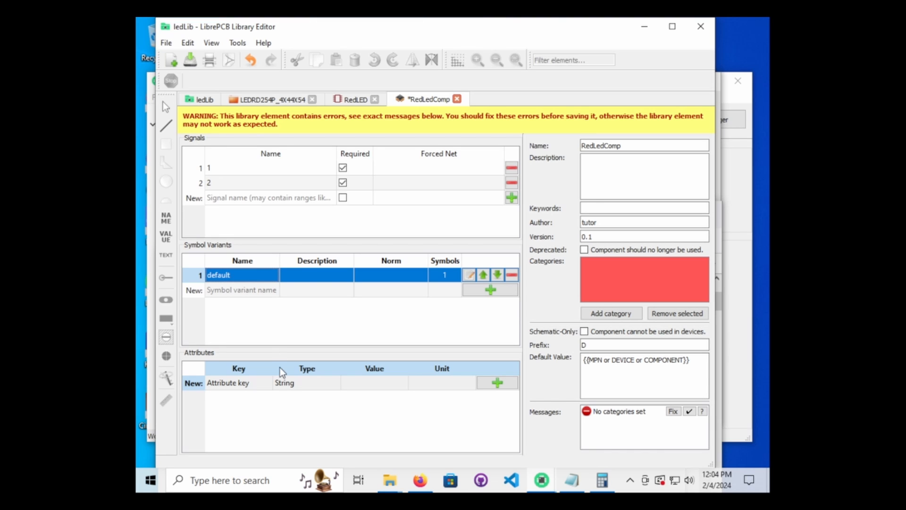
{"action": "left_click", "coordinate": [300, 384]}
{"action": "left_click", "coordinate": [348, 335]}
{"action": "left_click", "coordinate": [351, 380]}
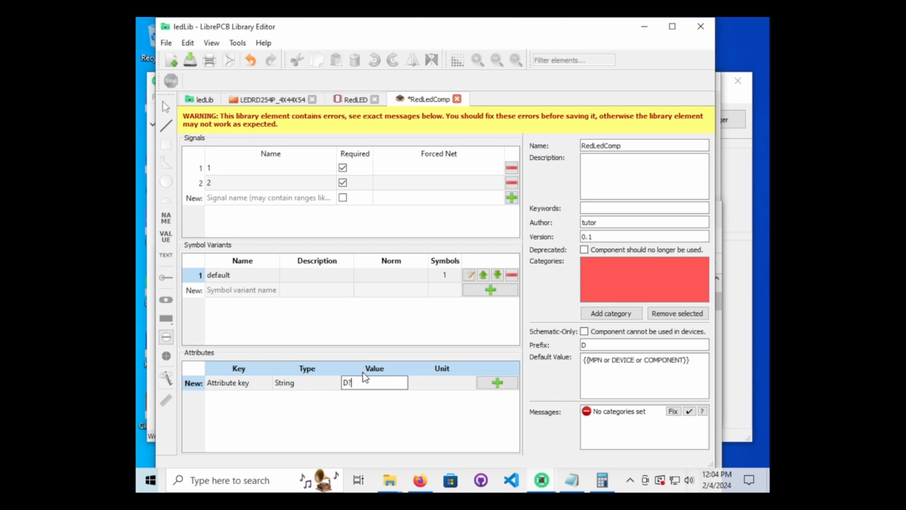
{"action": "key", "text": "Return"}
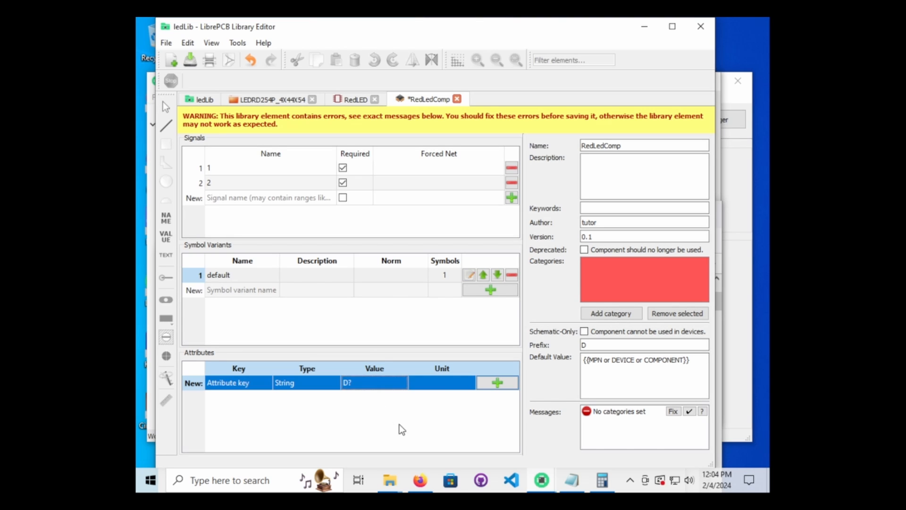
{"action": "left_click", "coordinate": [442, 335]}
{"action": "left_click", "coordinate": [445, 384]}
{"action": "left_click", "coordinate": [413, 333]}
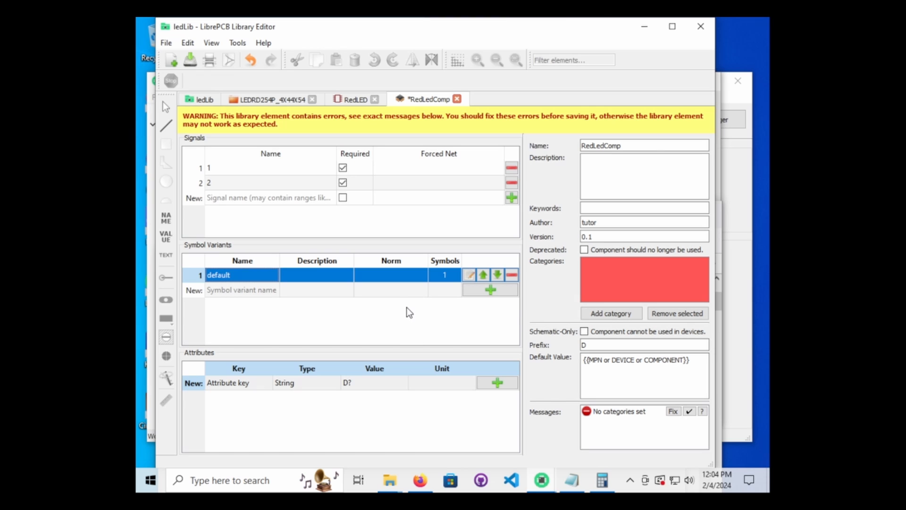
Step: Save the RedLedComp component and return to the ledLib library overview
{"action": "left_click", "coordinate": [166, 43]}
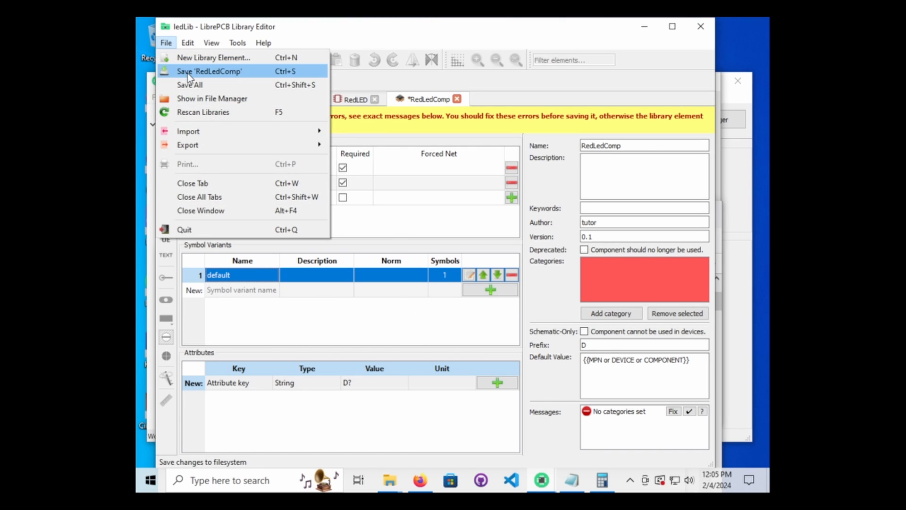
{"action": "left_click", "coordinate": [188, 72]}
{"action": "left_click", "coordinate": [355, 102]}
{"action": "left_click", "coordinate": [276, 99]}
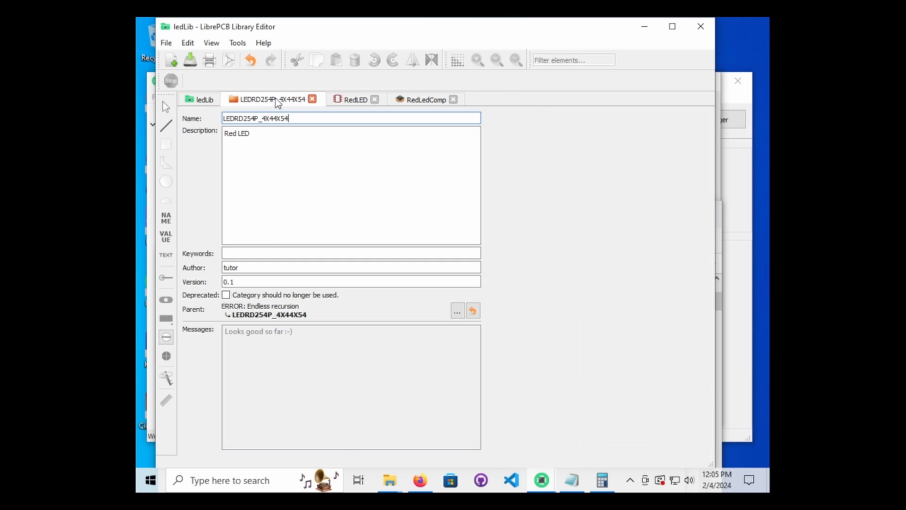
{"action": "left_click", "coordinate": [215, 102]}
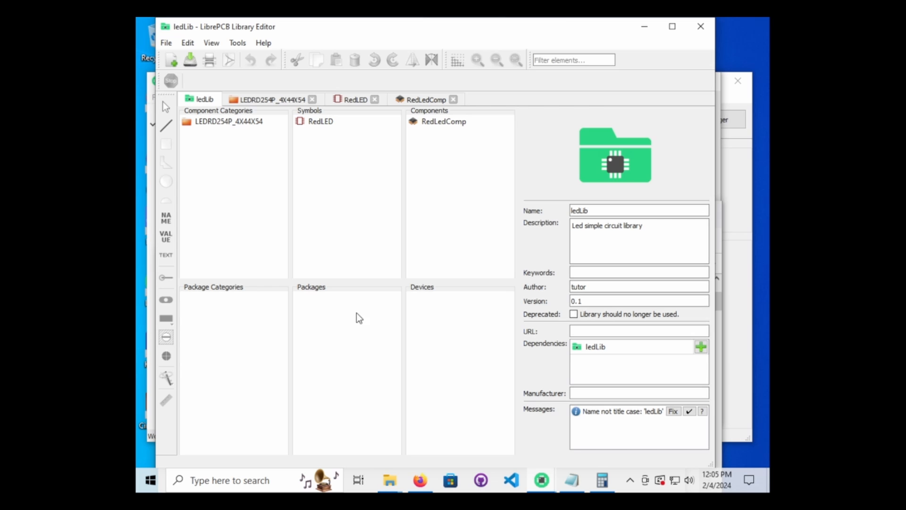
Step: Start a new package named redLED in the ledLib library
{"action": "right_click", "coordinate": [343, 310]}
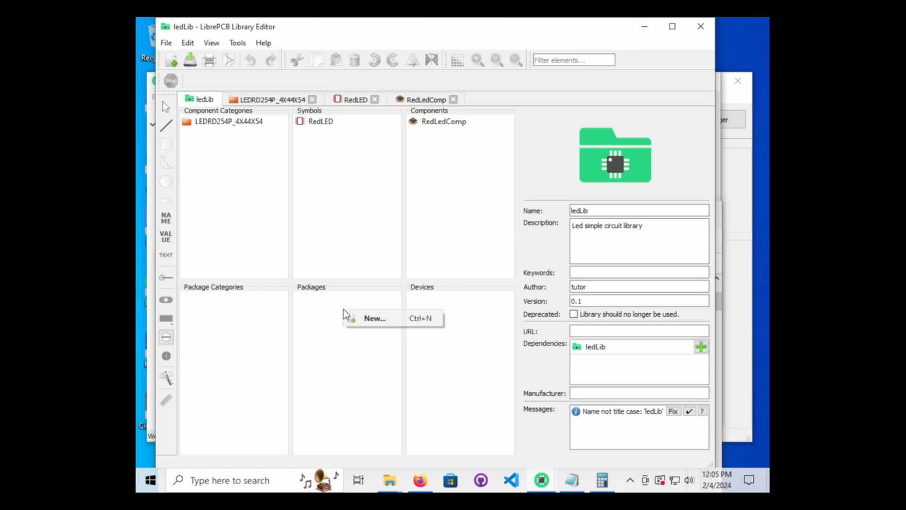
{"action": "left_click", "coordinate": [364, 319]}
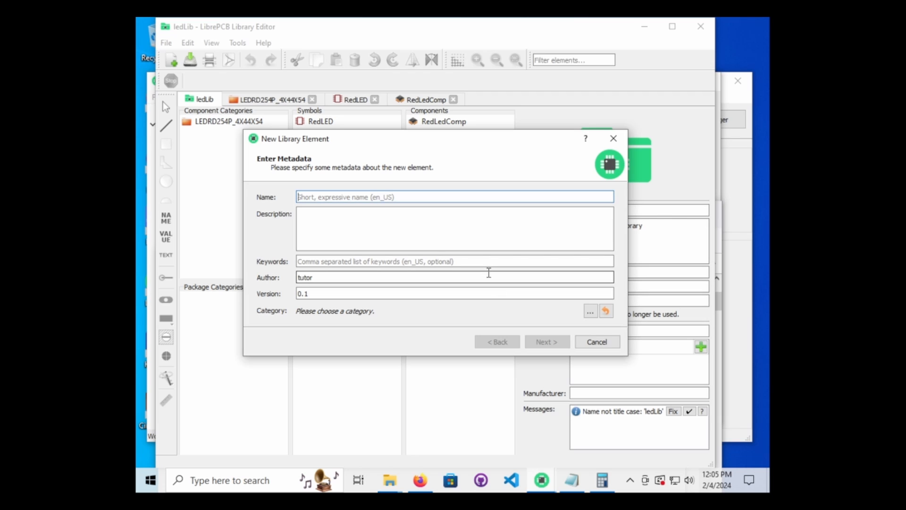
{"action": "type", "text": "redLED"}
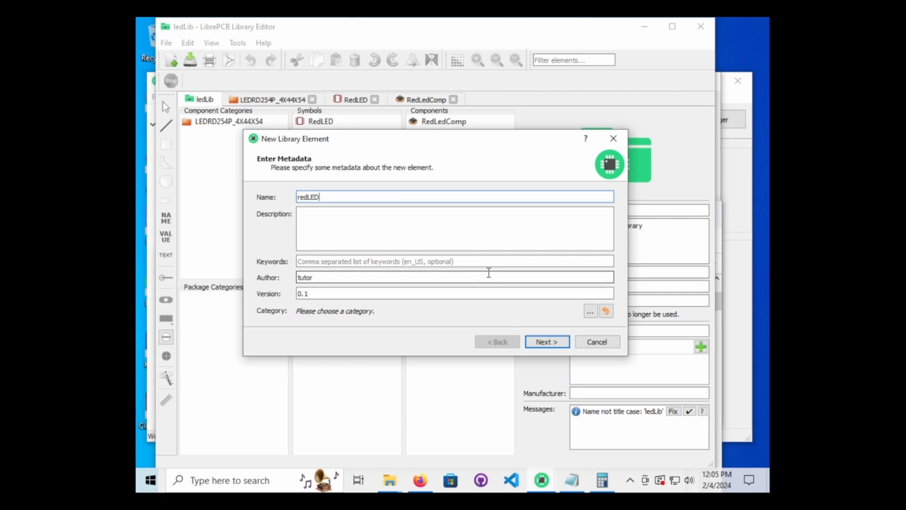
{"action": "left_click", "coordinate": [546, 342]}
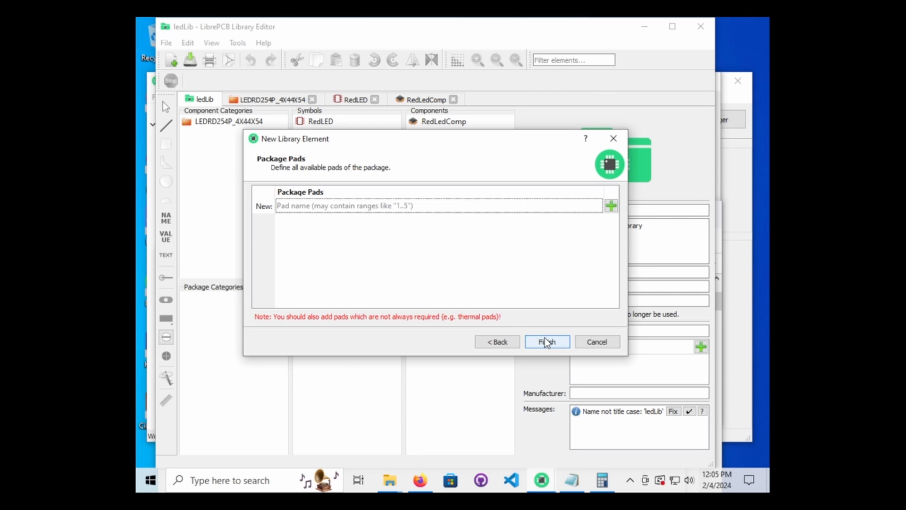
Step: Define package pads 1 and 2 and finish creating the redLED package
{"action": "left_click", "coordinate": [433, 208]}
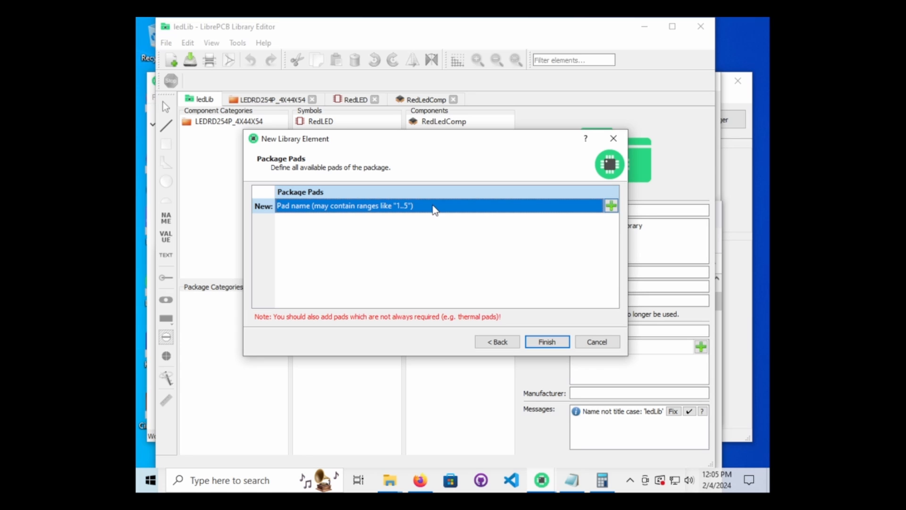
{"action": "left_click", "coordinate": [611, 206]}
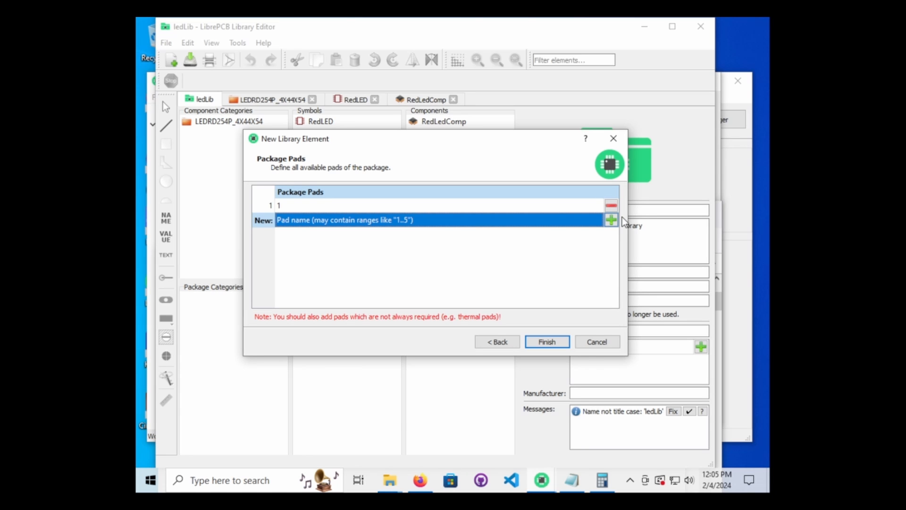
{"action": "left_click", "coordinate": [611, 219]}
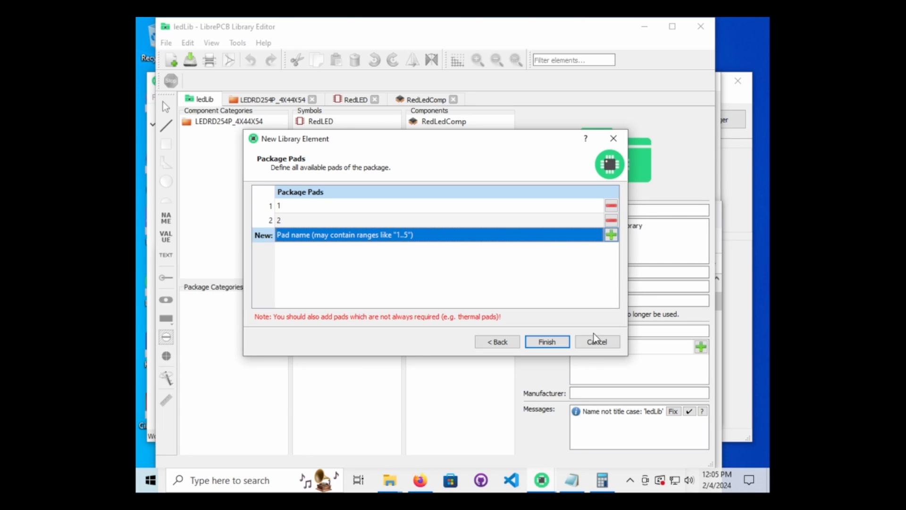
{"action": "left_click", "coordinate": [547, 342]}
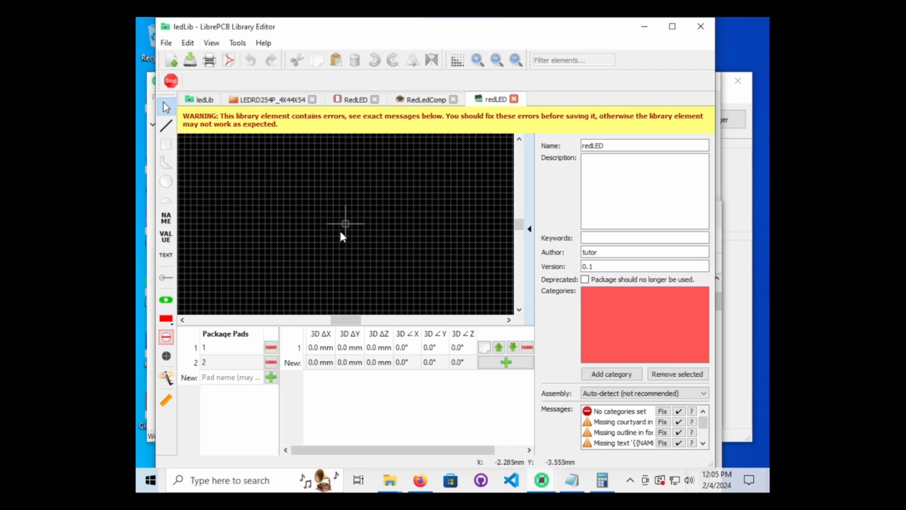
Step: Look through the open RedLedComp, RedLED and component category editors, and reopen the redLED package from the library overview
{"action": "scroll", "coordinate": [338, 228], "scroll_direction": "up", "scroll_amount": 3}
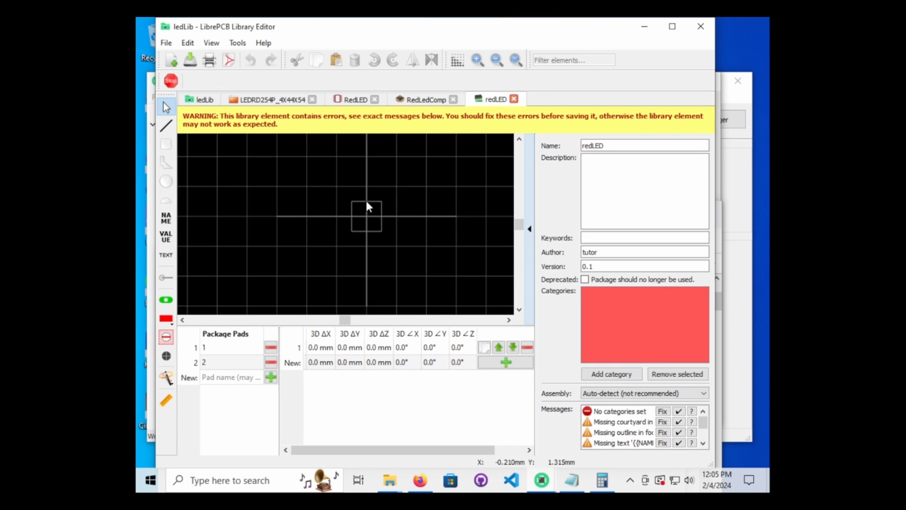
{"action": "left_click", "coordinate": [427, 100]}
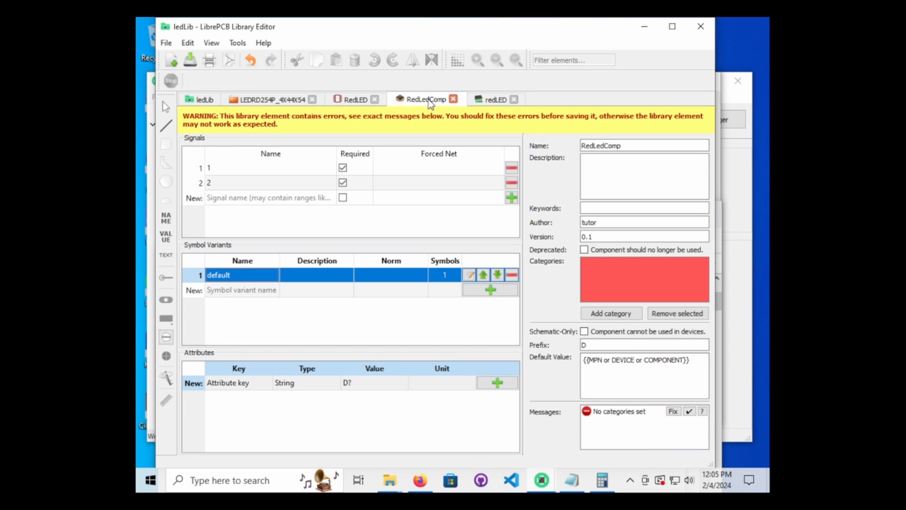
{"action": "left_click", "coordinate": [354, 100]}
{"action": "left_click", "coordinate": [282, 100]}
{"action": "left_click", "coordinate": [204, 100]}
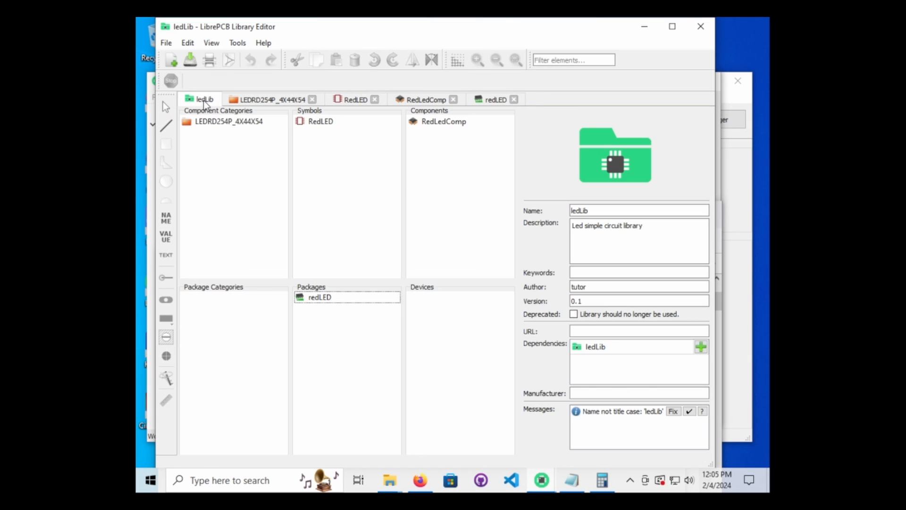
{"action": "double_click", "coordinate": [343, 300]}
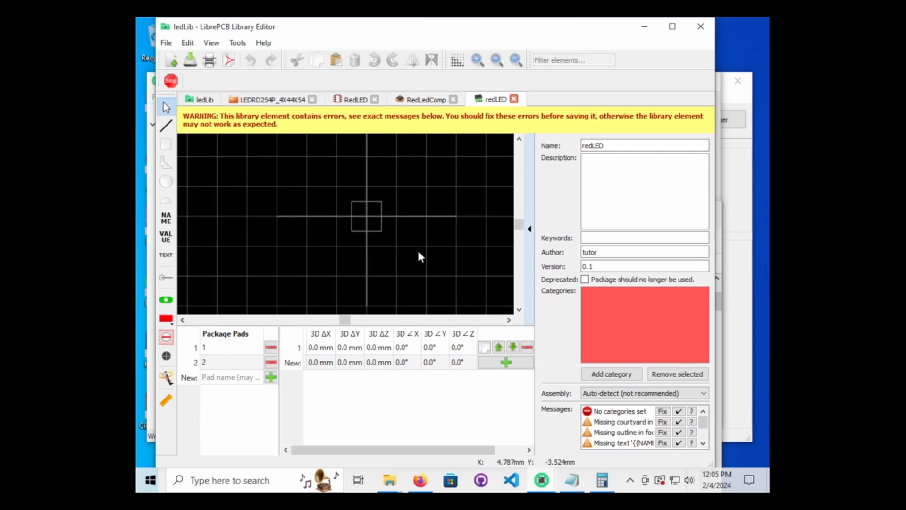
Step: Place through-hole pad 1 at 2.54 mm, 0 mm and pad 2 mirrored on the other side of the origin, and leave the pad tool
{"action": "scroll", "coordinate": [349, 214], "scroll_direction": "down", "scroll_amount": 1}
{"action": "scroll", "coordinate": [403, 200], "scroll_direction": "up", "scroll_amount": 2}
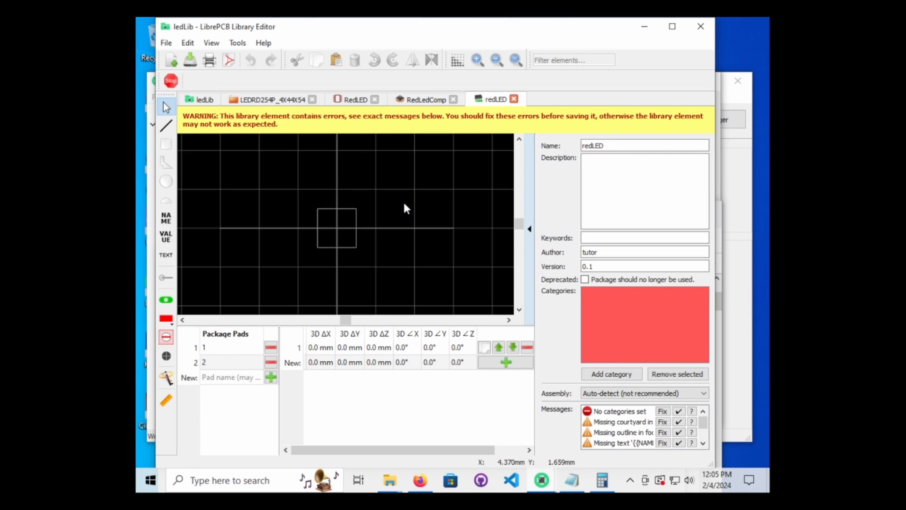
{"action": "scroll", "coordinate": [398, 208], "scroll_direction": "down", "scroll_amount": 1}
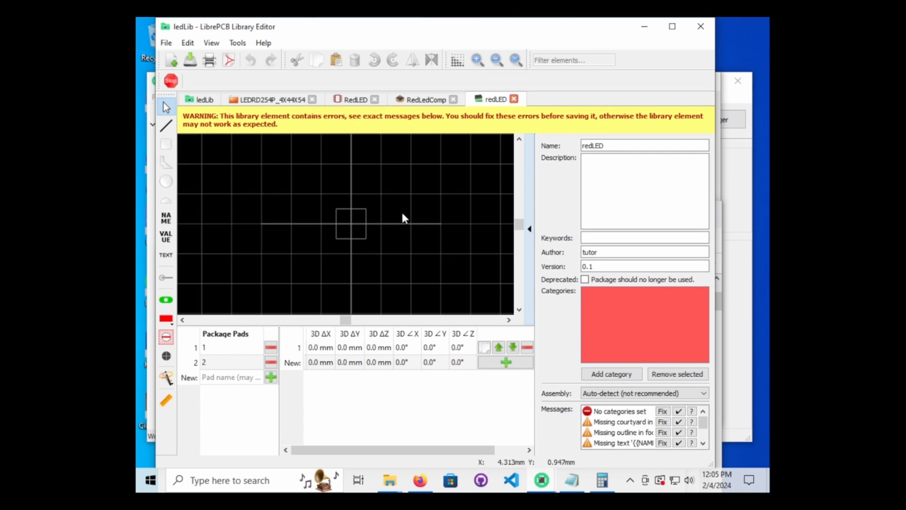
{"action": "left_click", "coordinate": [166, 300]}
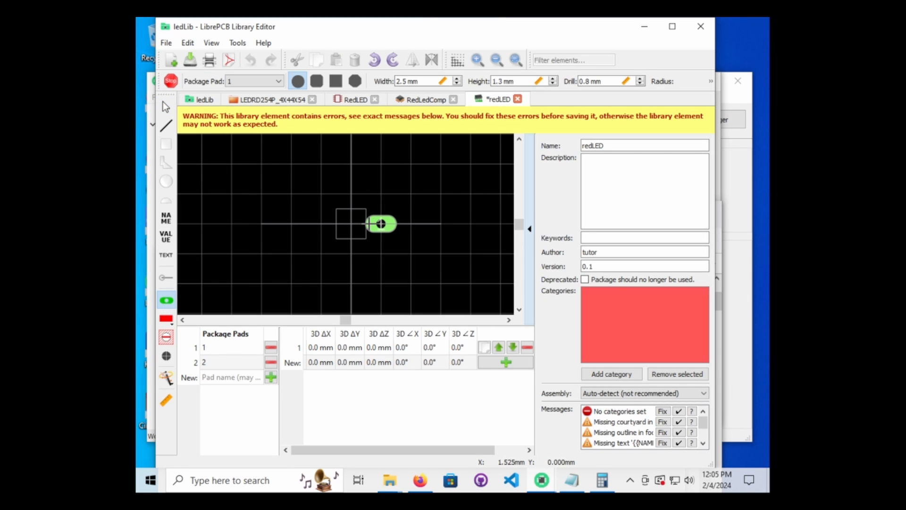
{"action": "left_click", "coordinate": [380, 223]}
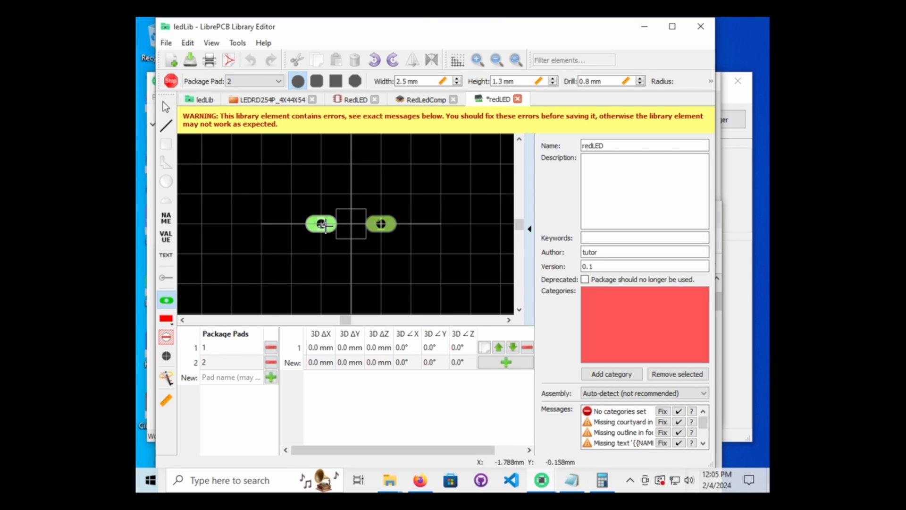
{"action": "left_click", "coordinate": [321, 224]}
{"action": "key", "text": "r"}
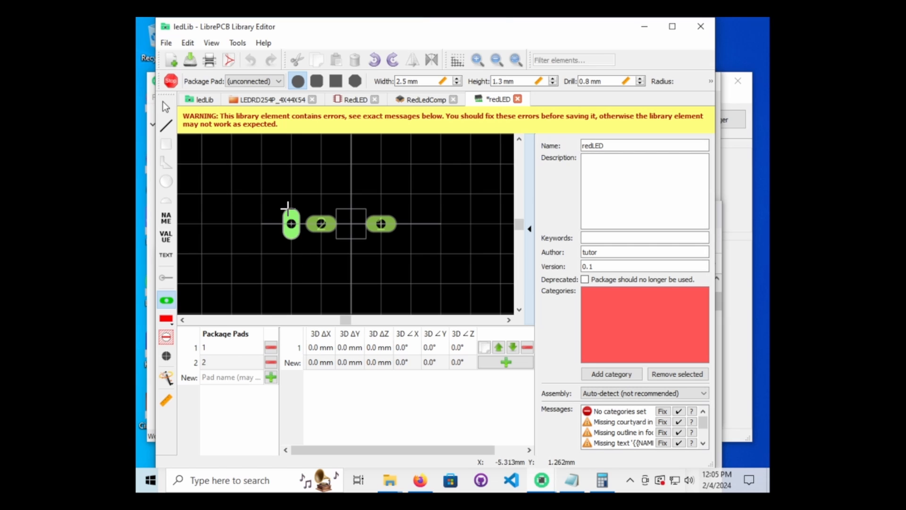
{"action": "key", "text": "Escape"}
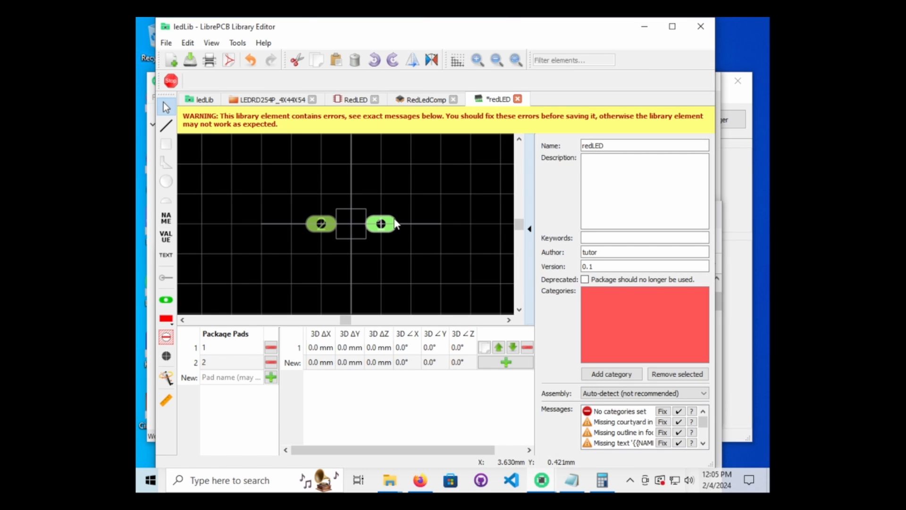
Step: Open the properties of pad 1 and change its shape to the sharp-cornered rectangle
{"action": "double_click", "coordinate": [394, 226]}
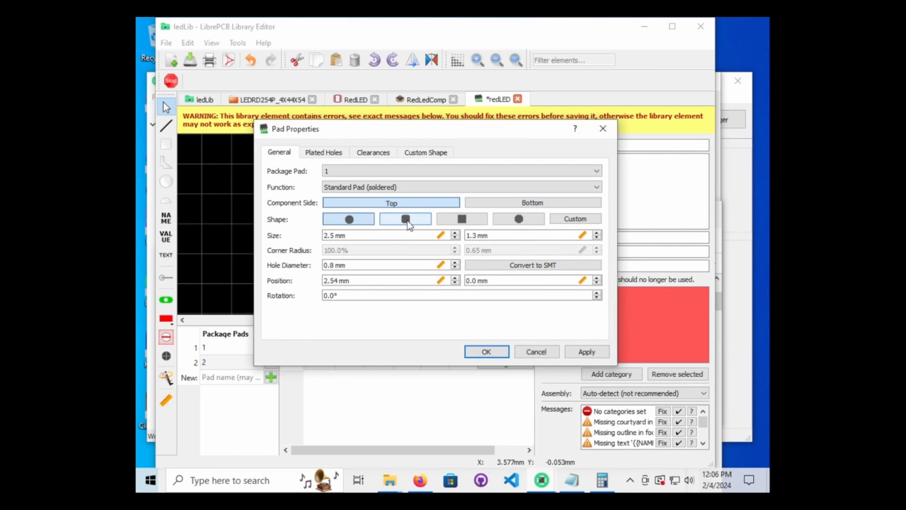
{"action": "left_click", "coordinate": [407, 220]}
{"action": "left_click", "coordinate": [462, 218]}
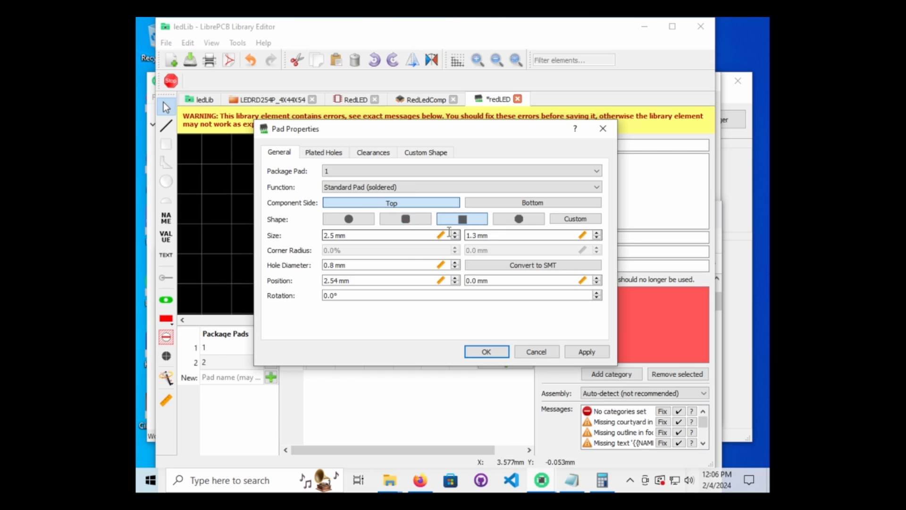
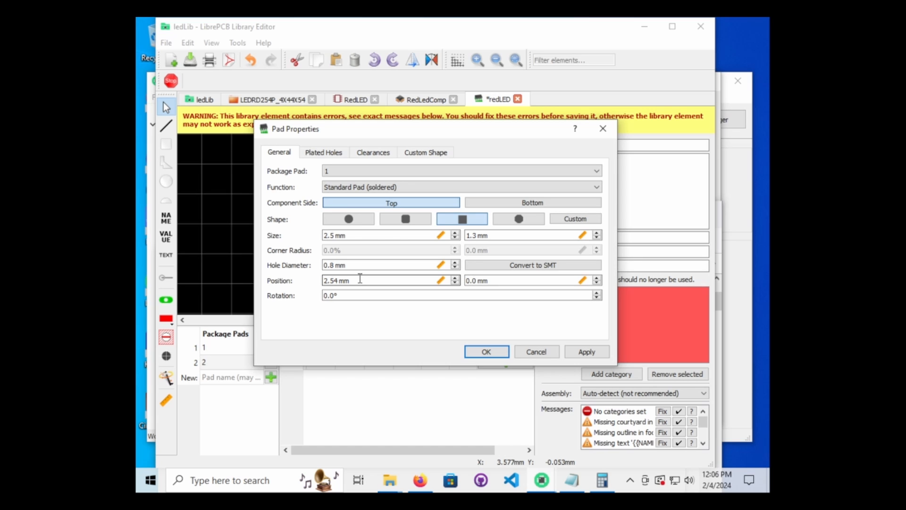
Step: Check pad 1's plated hole and clearance settings, leaving the solder paste set to Off
{"action": "left_click", "coordinate": [331, 152]}
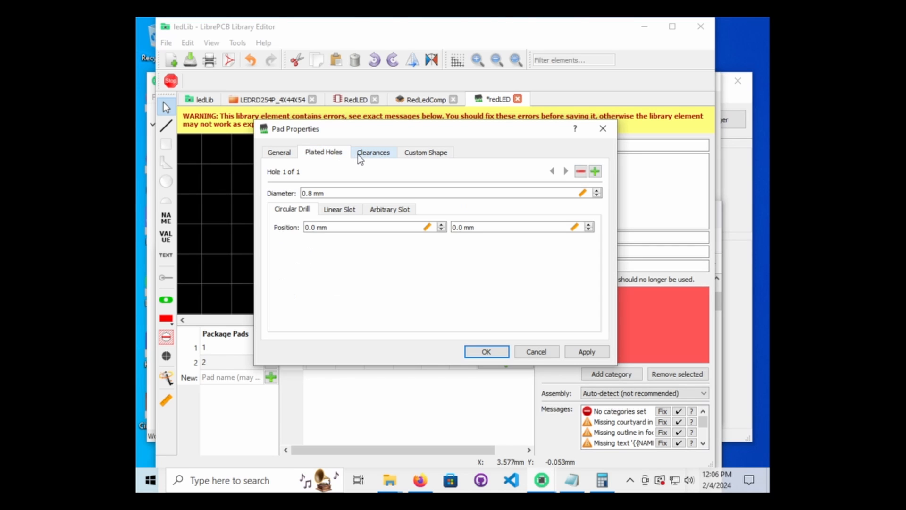
{"action": "left_click", "coordinate": [362, 154]}
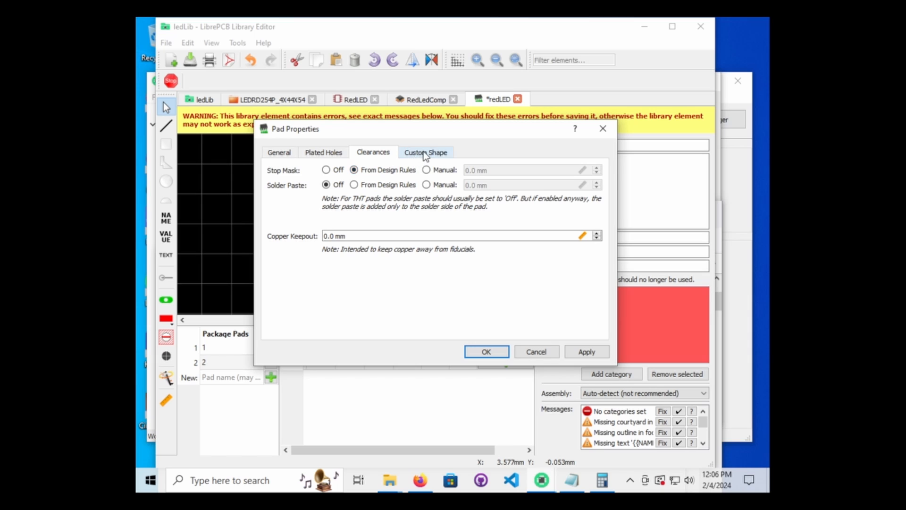
{"action": "left_click", "coordinate": [354, 185]}
{"action": "left_click", "coordinate": [326, 184]}
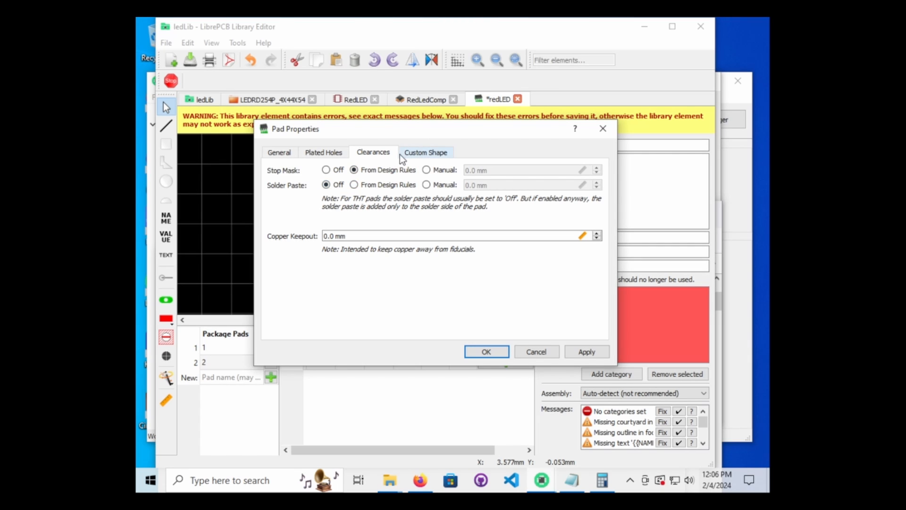
Step: Enter 1.27 mm as Pos. Y in the new vertex row of pad 1's custom shape
{"action": "left_click", "coordinate": [427, 153]}
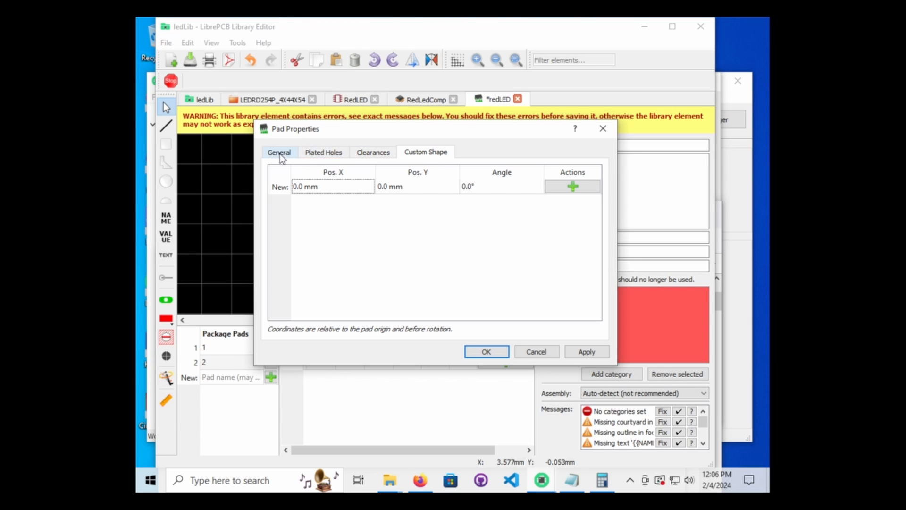
{"action": "left_click", "coordinate": [342, 188]}
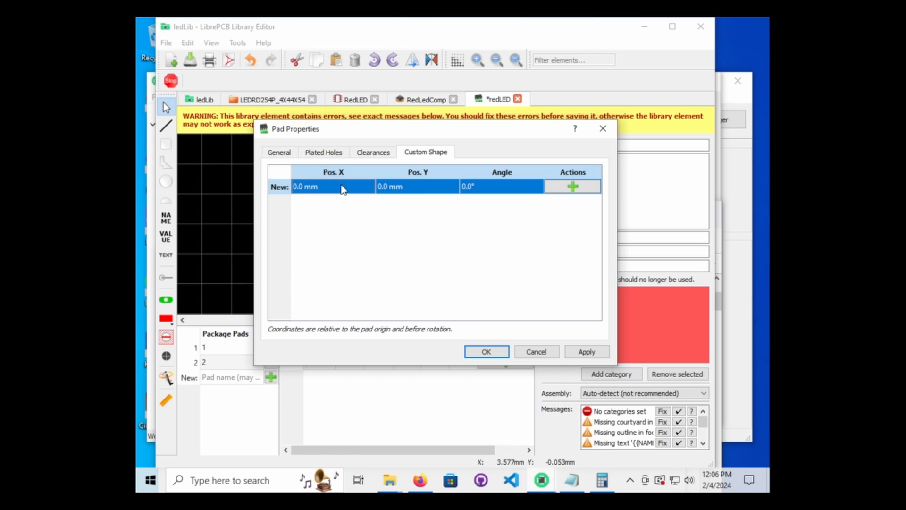
{"action": "left_click", "coordinate": [414, 190]}
{"action": "type", "text": "1.27"}
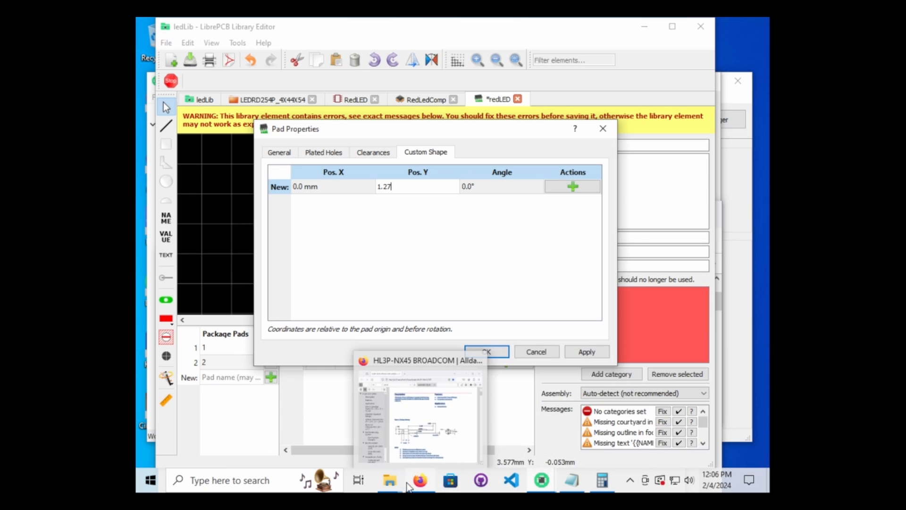
Step: Switch to Firefox and find the recommended PCB through hole size in the HL3P-NX45 datasheet
{"action": "left_click", "coordinate": [421, 480]}
{"action": "scroll", "coordinate": [530, 355], "scroll_direction": "down", "scroll_amount": 10}
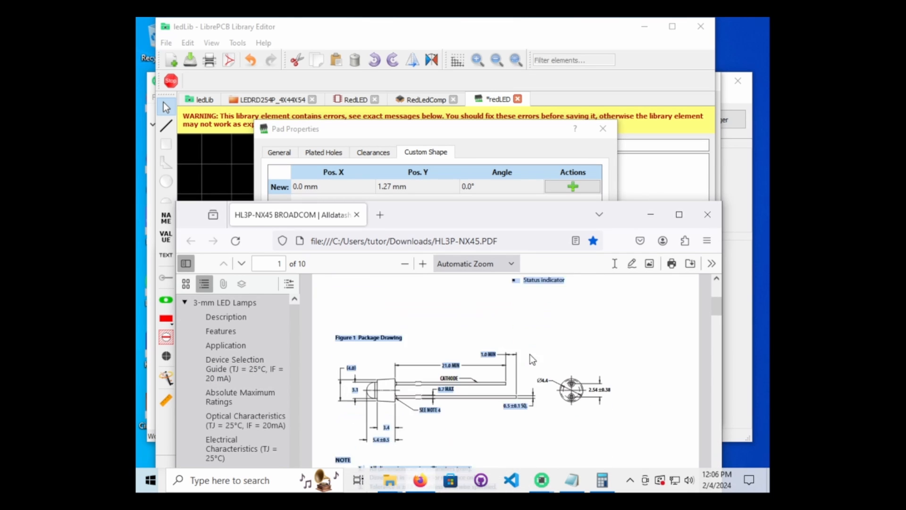
{"action": "scroll", "coordinate": [565, 380], "scroll_direction": "down", "scroll_amount": 20}
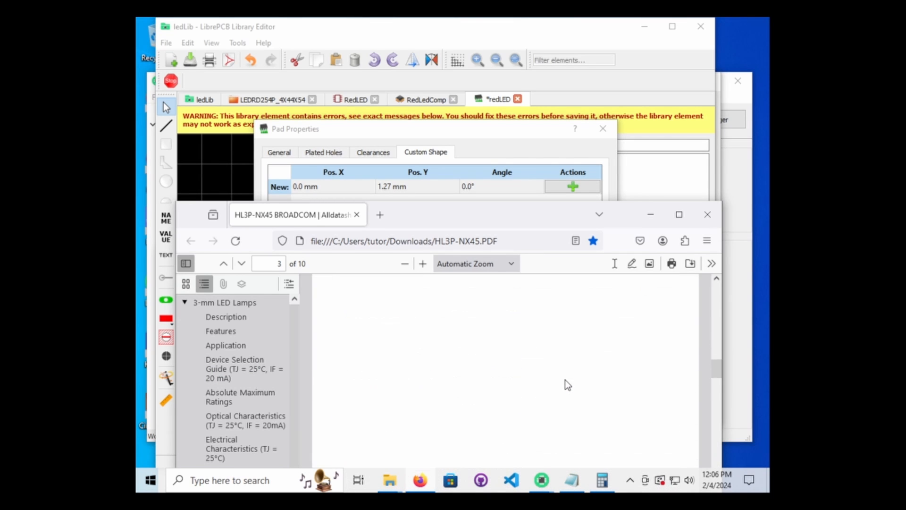
{"action": "scroll", "coordinate": [568, 382], "scroll_direction": "down", "scroll_amount": 15}
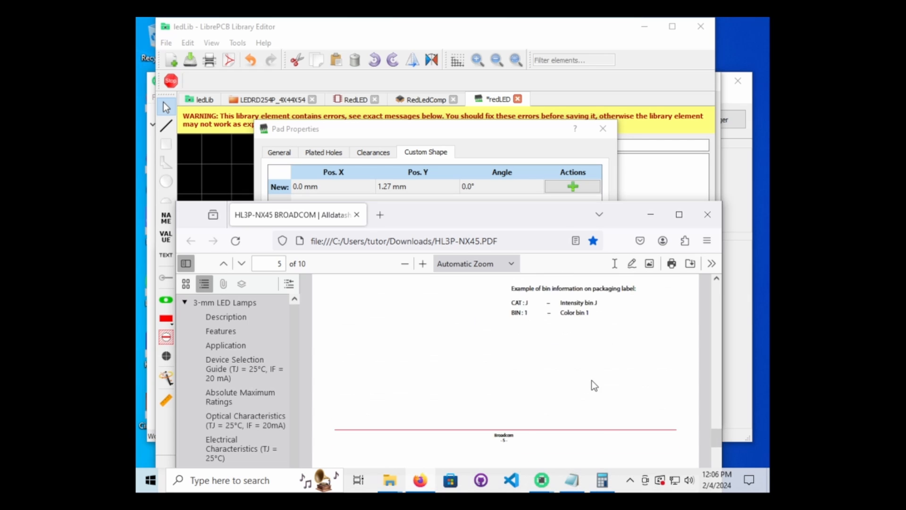
{"action": "scroll", "coordinate": [594, 386], "scroll_direction": "down", "scroll_amount": 15}
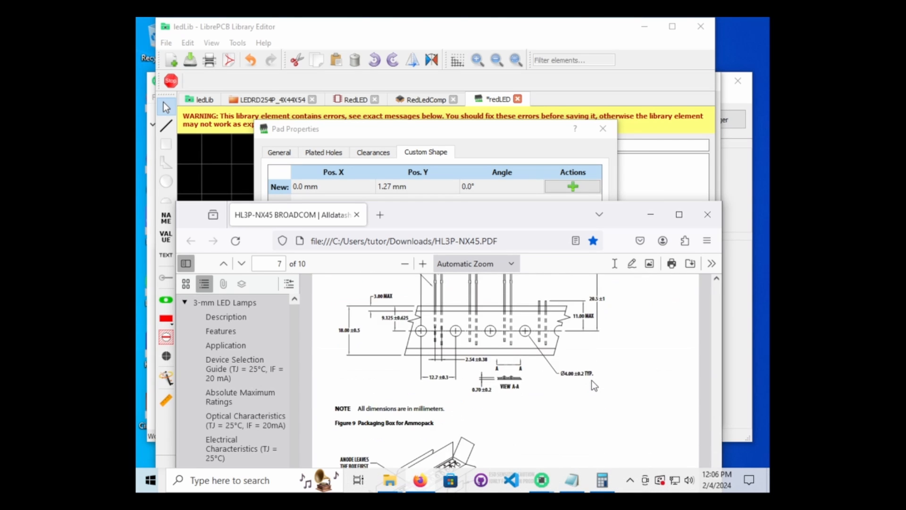
{"action": "scroll", "coordinate": [592, 381], "scroll_direction": "down", "scroll_amount": 5}
{"action": "scroll", "coordinate": [588, 380], "scroll_direction": "up", "scroll_amount": 3}
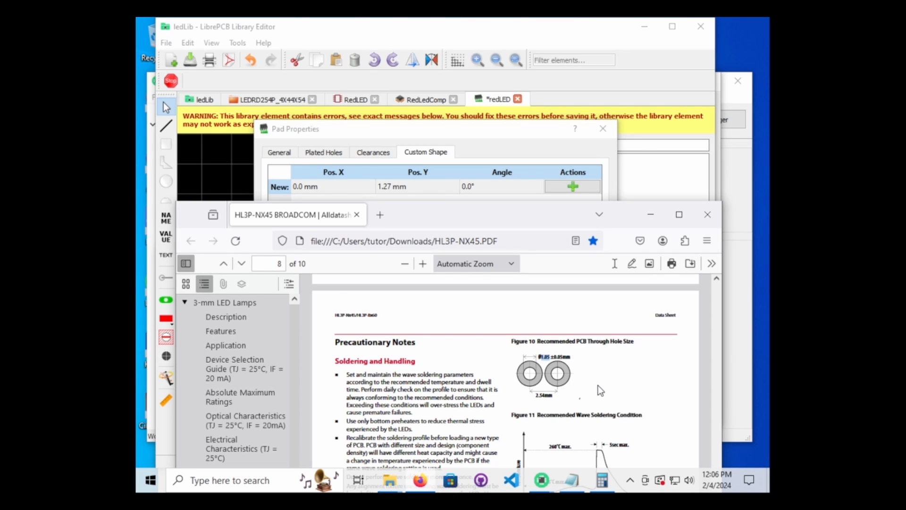
Step: Switch to Calculator, compute 2.54/2, and return to the pad properties in LibrePCB
{"action": "left_click", "coordinate": [602, 480]}
{"action": "left_click", "coordinate": [339, 285]}
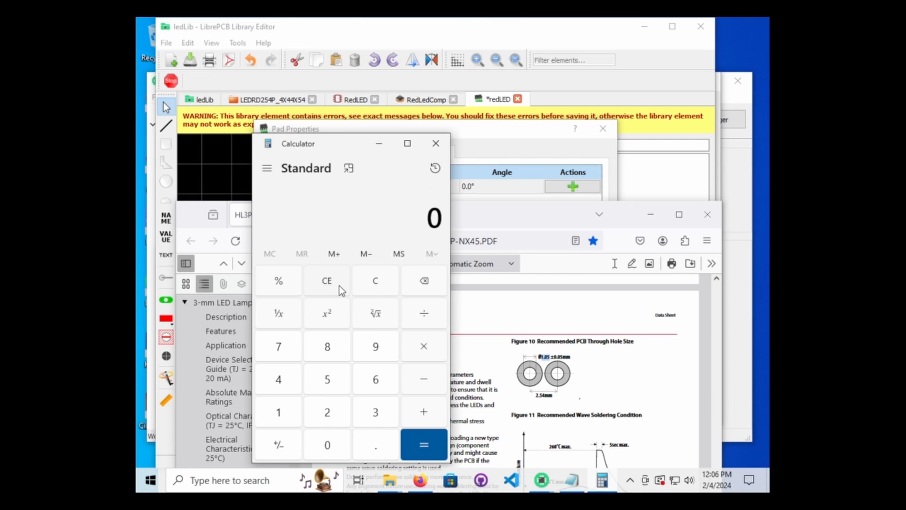
{"action": "type", "text": "2.54/2"}
{"action": "key", "text": "Return"}
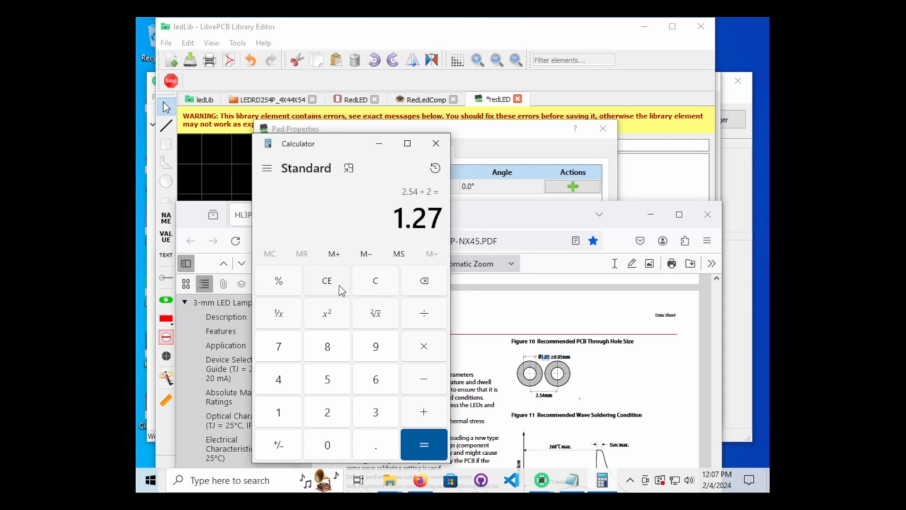
{"action": "left_click", "coordinate": [520, 138]}
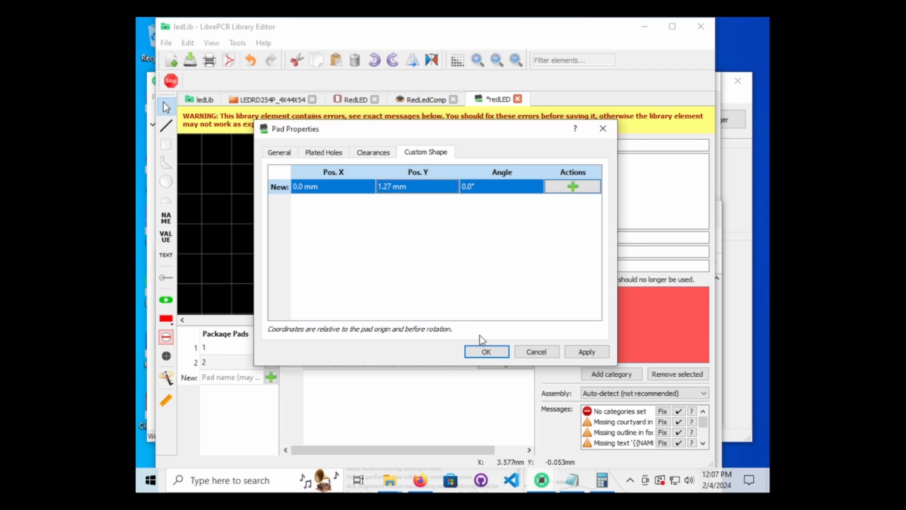
Step: Set the hole diameter of pad 1 to 1.05 mm and apply the pad properties
{"action": "left_click_drag", "start_coordinate": [483, 350], "coordinate": [282, 165]}
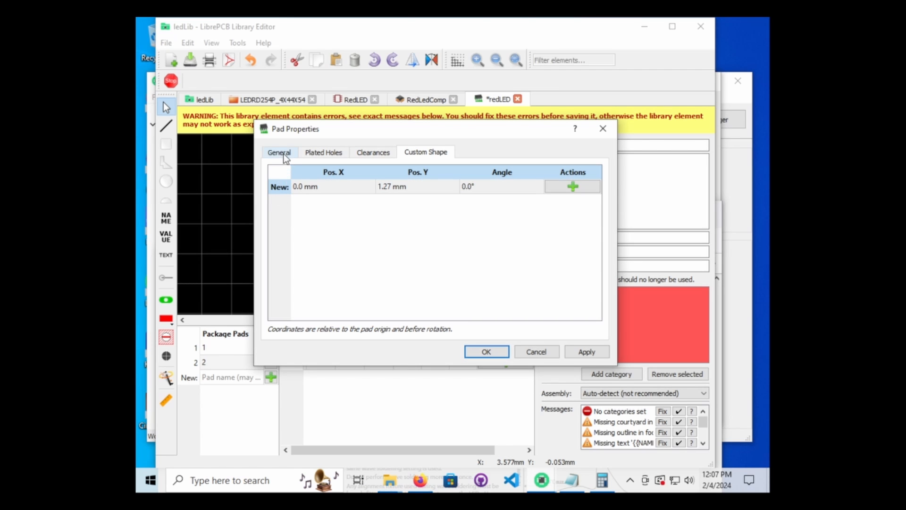
{"action": "left_click", "coordinate": [283, 153]}
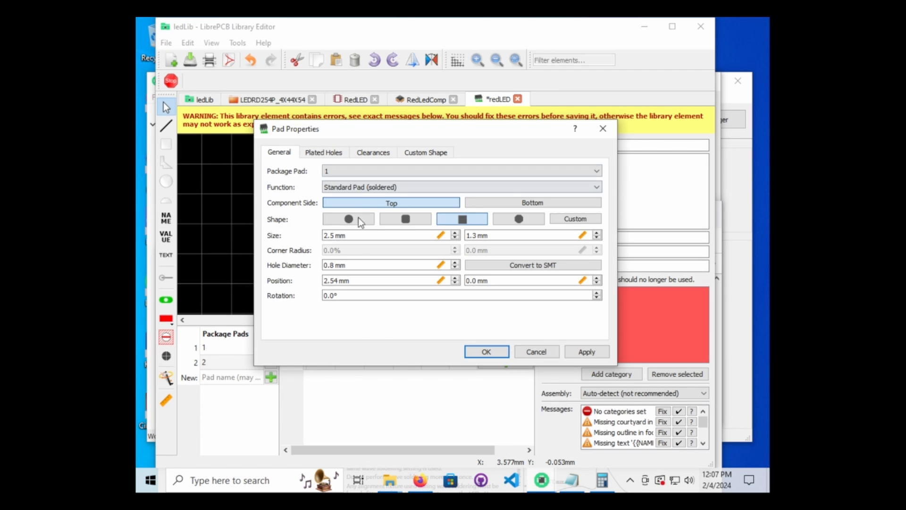
{"action": "left_click", "coordinate": [357, 265]}
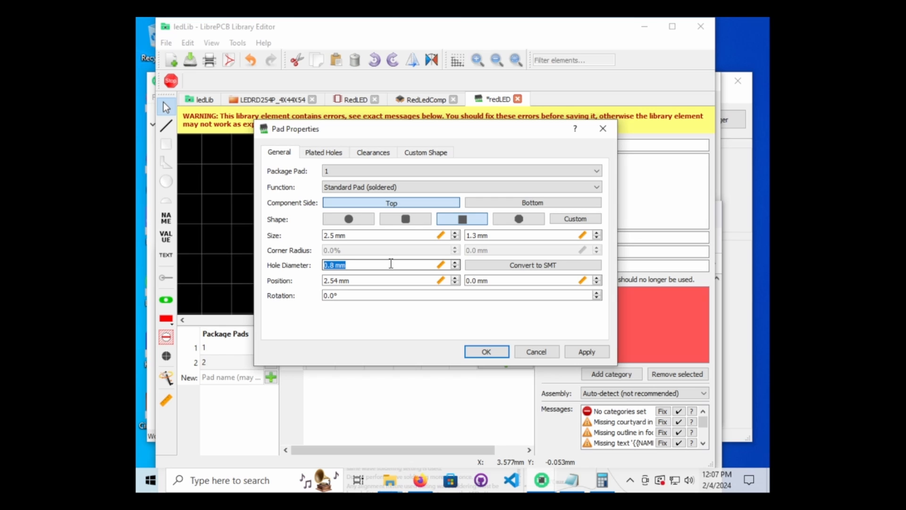
{"action": "type", "text": "1.05"}
{"action": "key", "text": "Return"}
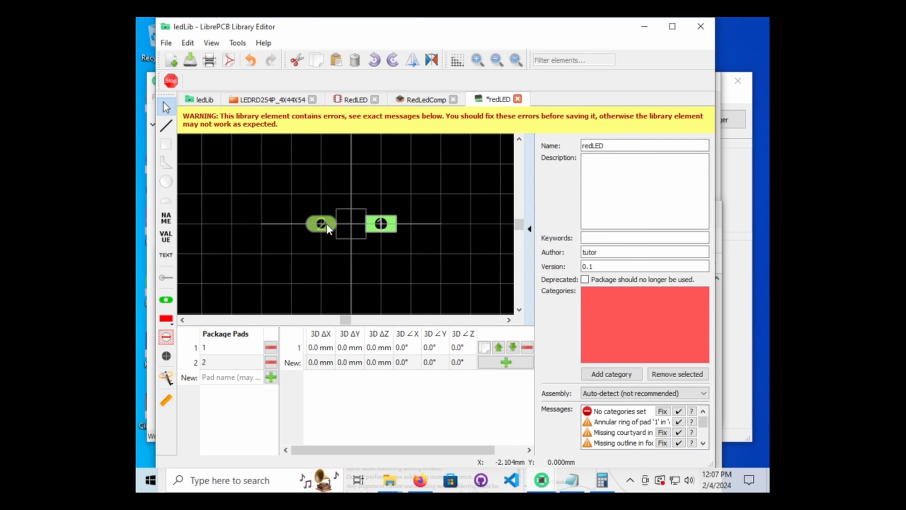
Step: Set the hole diameter of pad 2 to 1.05 mm and apply the pad properties
{"action": "left_click", "coordinate": [327, 228]}
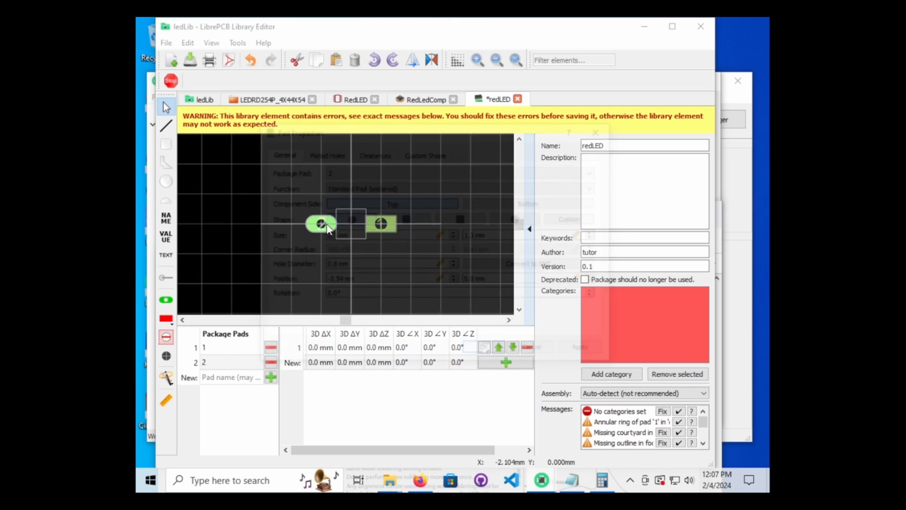
{"action": "double_click", "coordinate": [328, 229]}
{"action": "left_click_drag", "start_coordinate": [361, 265], "coordinate": [330, 264]}
{"action": "key", "text": "ctrl+a"}
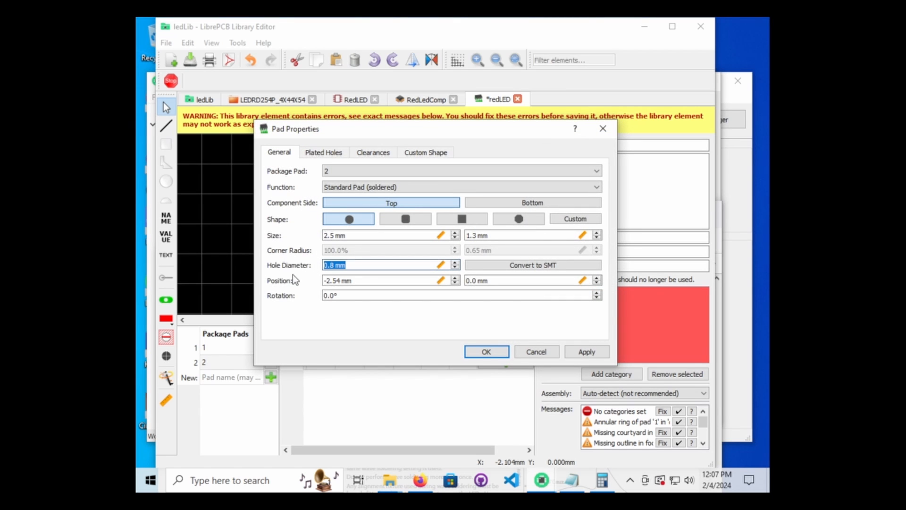
{"action": "type", "text": "1.05"}
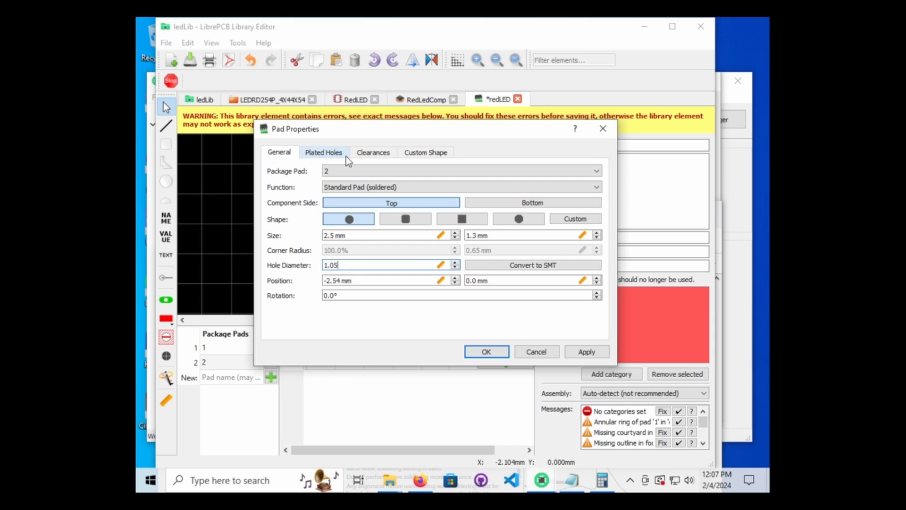
{"action": "key", "text": "Return"}
Step: Try to enter -1.27 mm as Pos. Y in the new vertex row of pad 2's custom shape and accept the dialog
{"action": "double_click", "coordinate": [328, 223]}
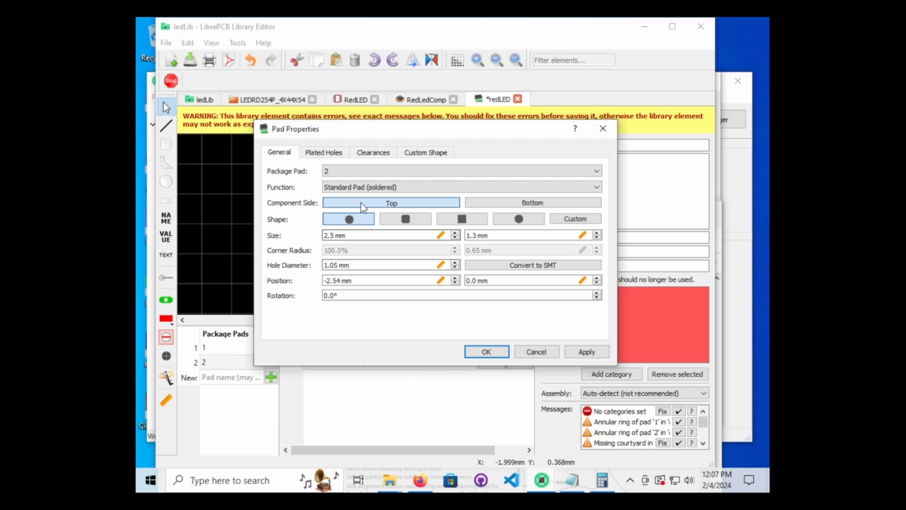
{"action": "left_click", "coordinate": [328, 152]}
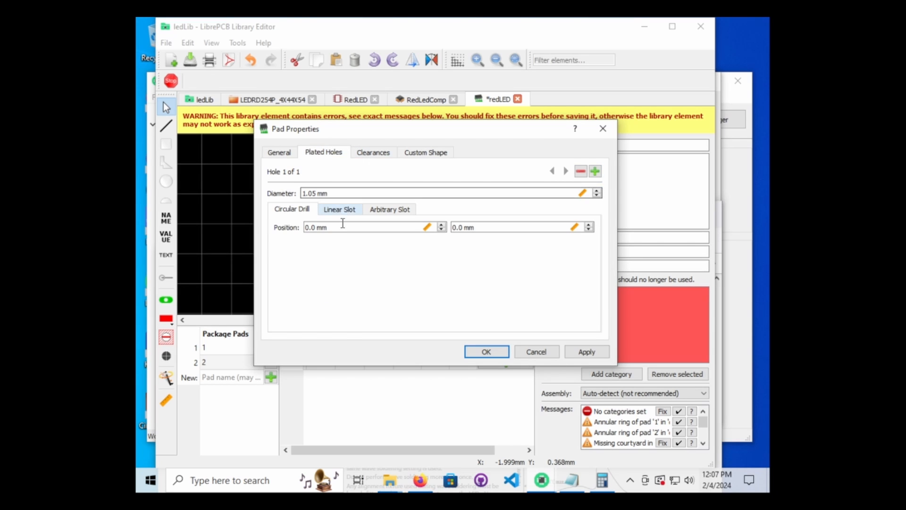
{"action": "left_click", "coordinate": [373, 154]}
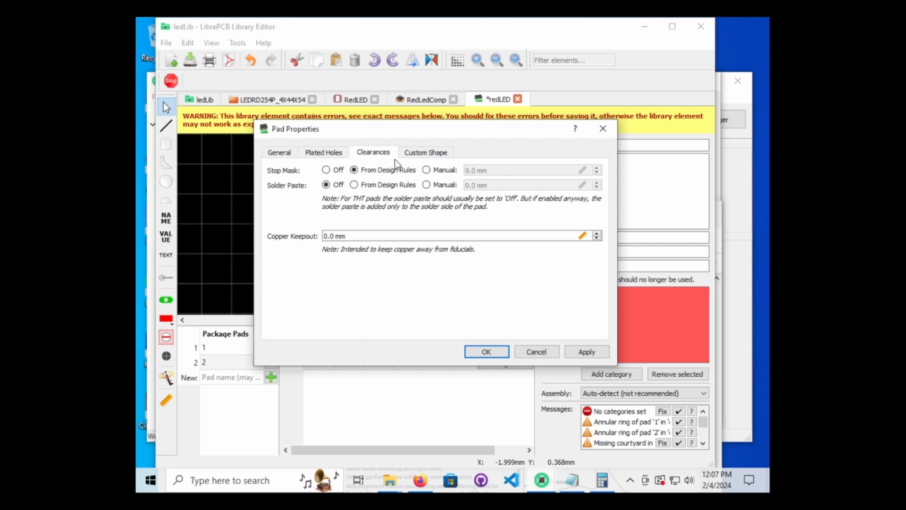
{"action": "left_click", "coordinate": [427, 153]}
{"action": "left_click", "coordinate": [403, 187]}
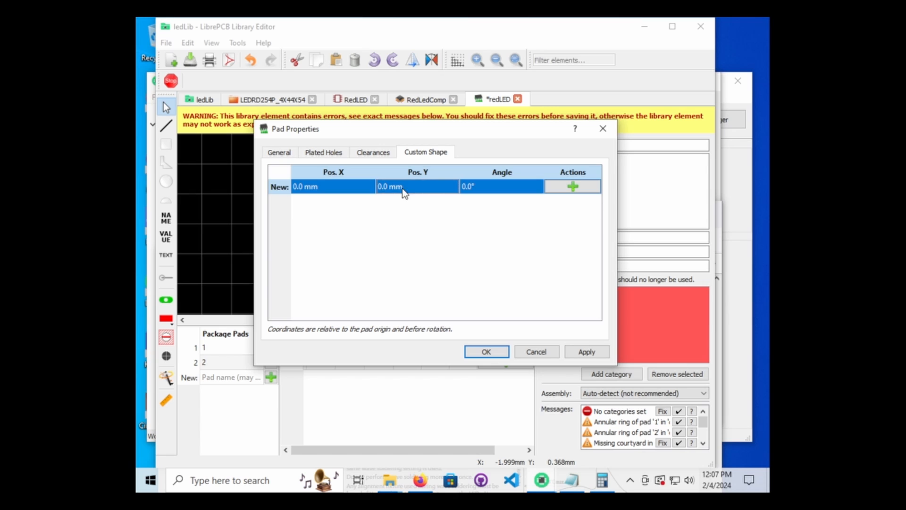
{"action": "type", "text": "-1"}
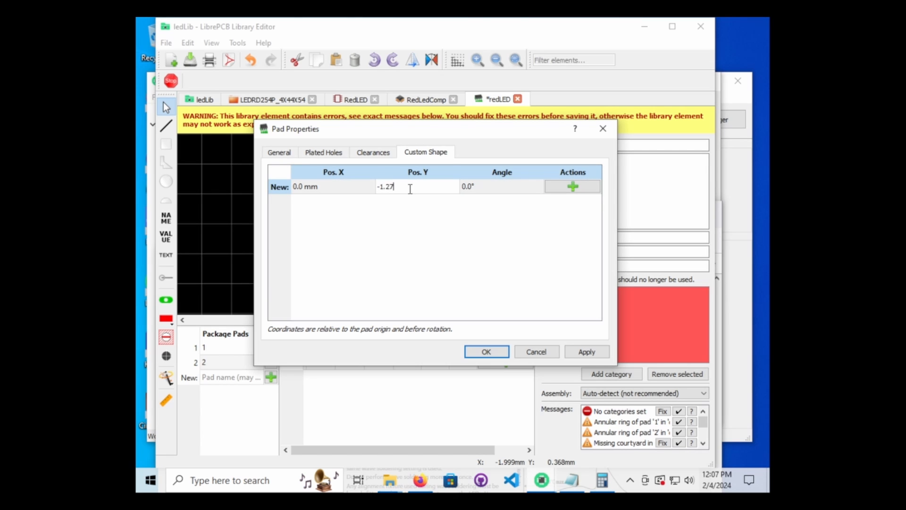
{"action": "left_click", "coordinate": [486, 350]}
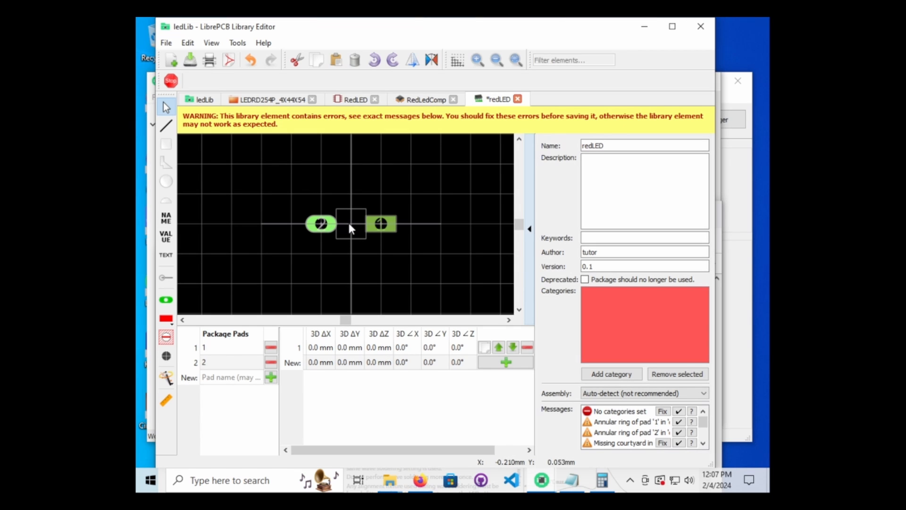
Step: Measure the centre-to-centre distance from pad 2 to pad 1
{"action": "left_click", "coordinate": [166, 400]}
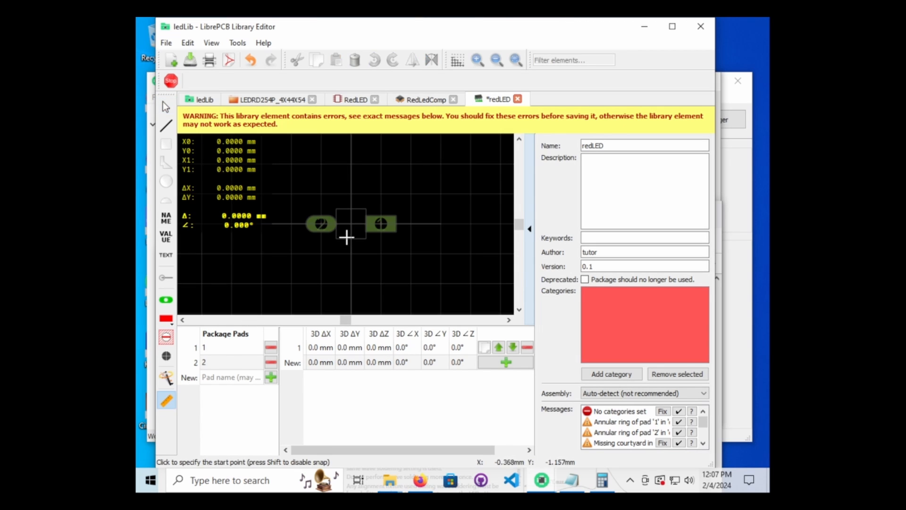
{"action": "left_click", "coordinate": [320, 224]}
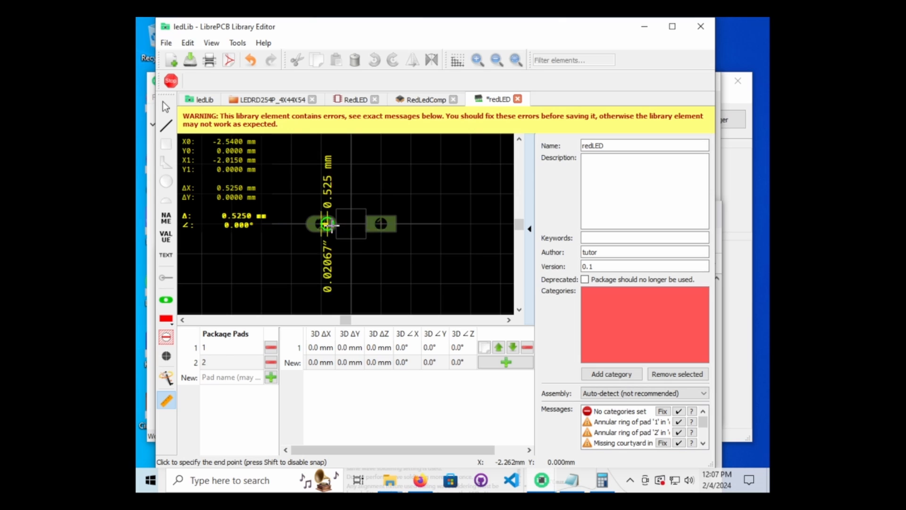
{"action": "left_click", "coordinate": [382, 223]}
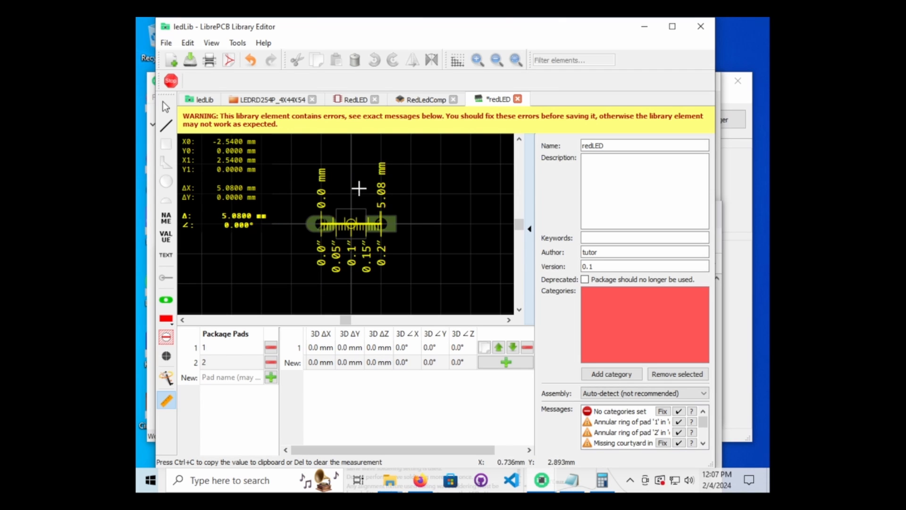
{"action": "key", "text": "Escape"}
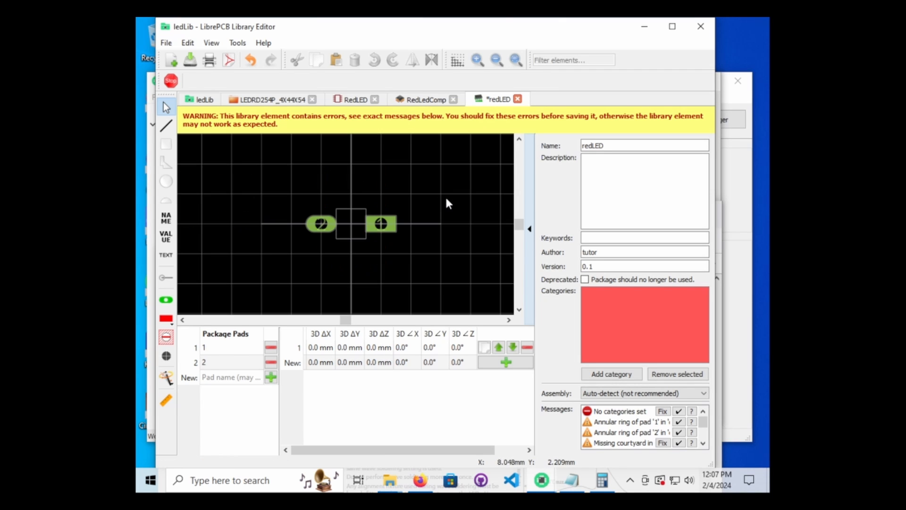
Step: Set the X position of pad 1 to 1.27 mm
{"action": "left_click", "coordinate": [390, 228]}
{"action": "double_click", "coordinate": [390, 228]}
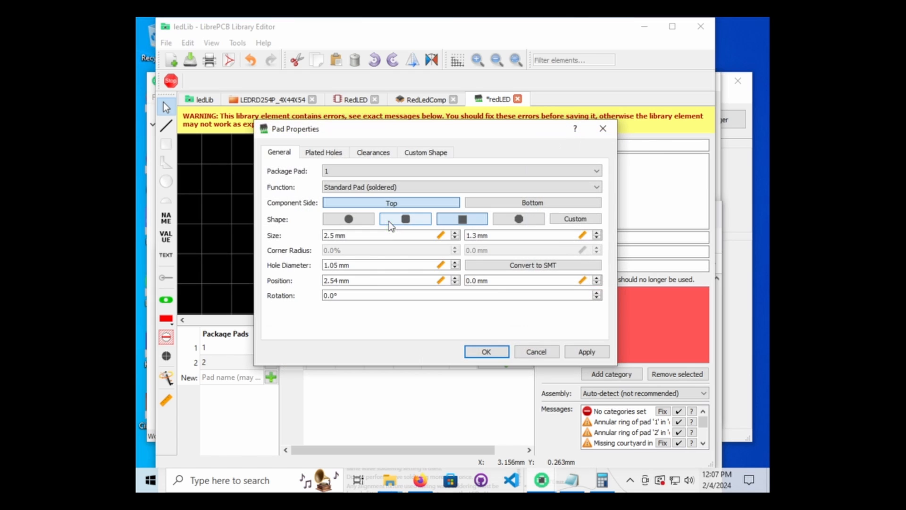
{"action": "left_click_drag", "start_coordinate": [370, 280], "coordinate": [318, 277]}
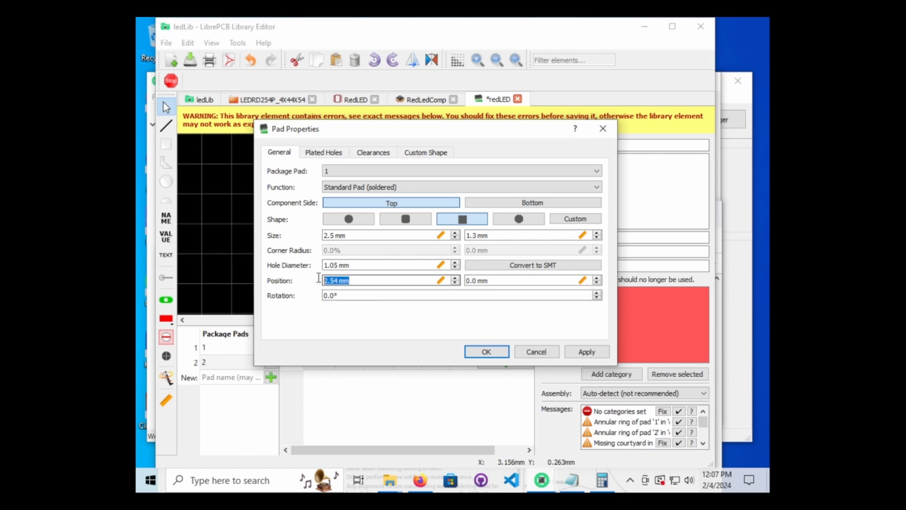
{"action": "type", "text": "1.2"}
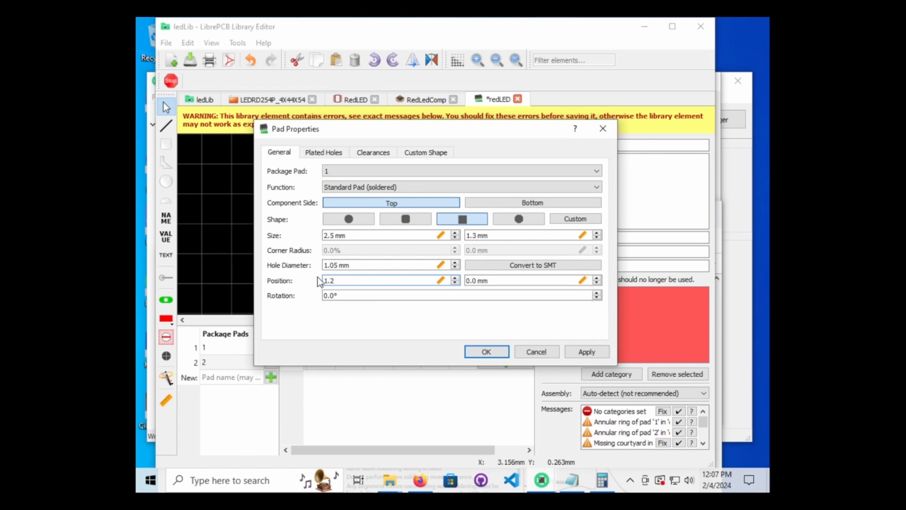
{"action": "type", "text": "7"}
{"action": "key", "text": "Return"}
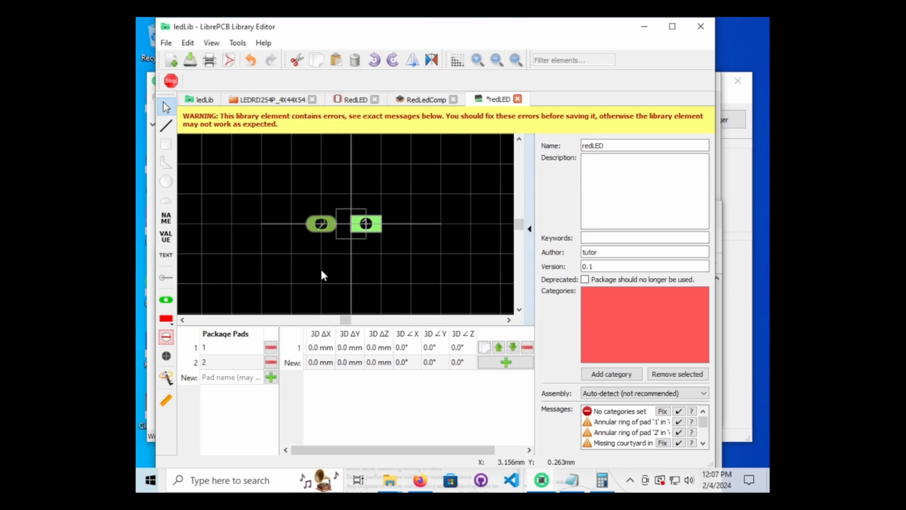
Step: Set the X position of pad 2 to -1.27 mm
{"action": "double_click", "coordinate": [332, 229]}
{"action": "left_click", "coordinate": [364, 281]}
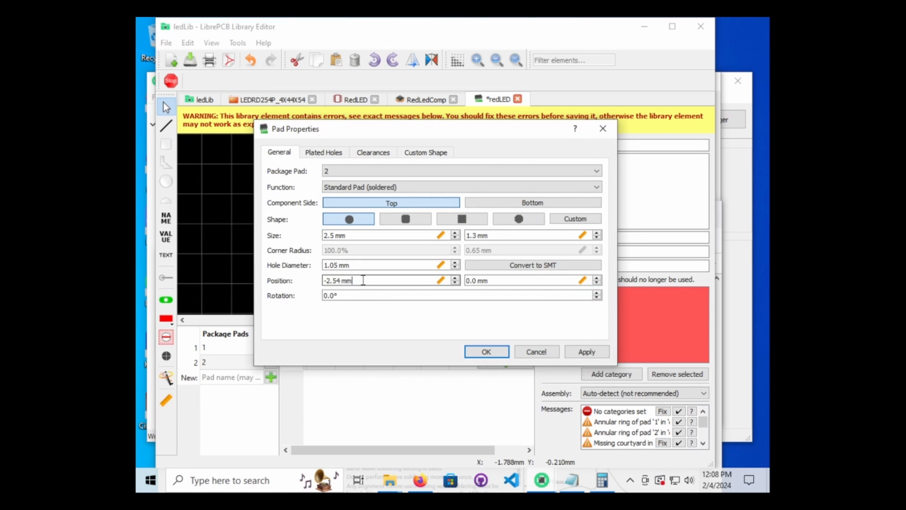
{"action": "key", "text": "ctrl+a"}
{"action": "type", "text": "-"}
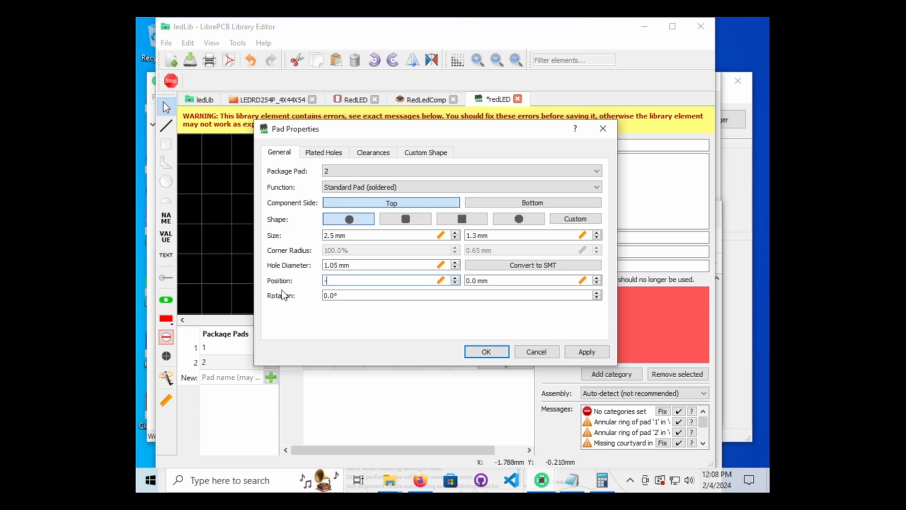
{"action": "key", "text": "Return"}
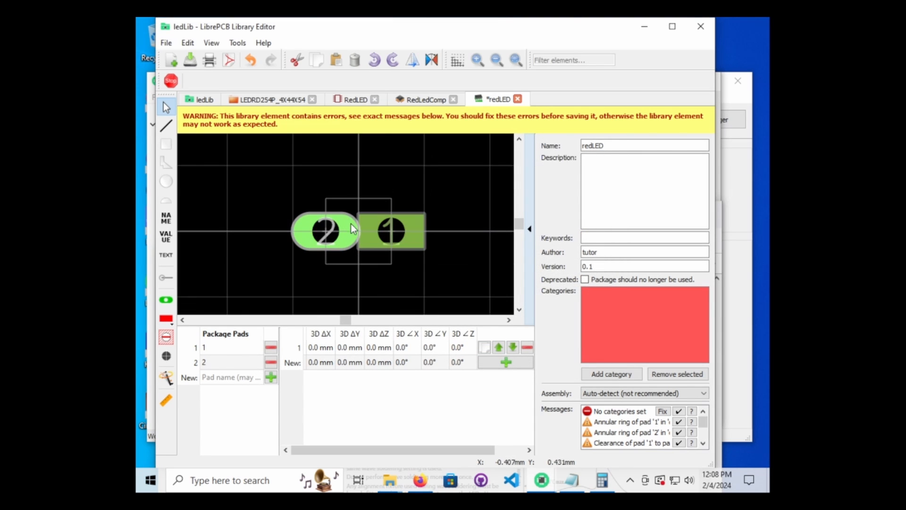
Step: Open the properties of pad 1 in the redLED footprint and review its available function types
{"action": "double_click", "coordinate": [397, 230]}
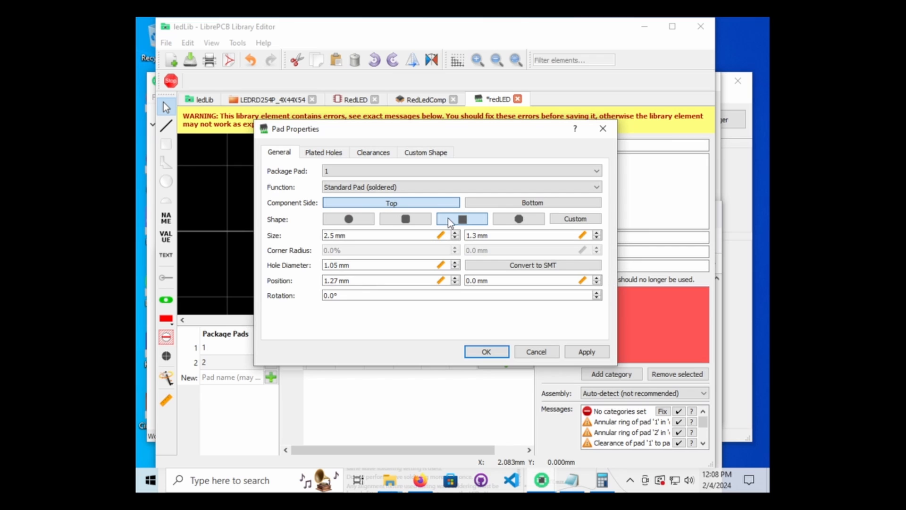
{"action": "left_click", "coordinate": [444, 185]}
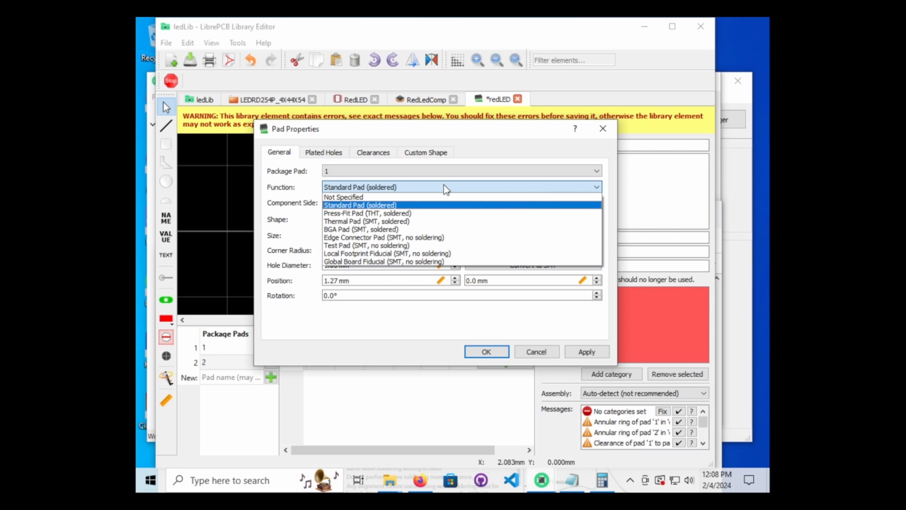
{"action": "left_click", "coordinate": [444, 187]}
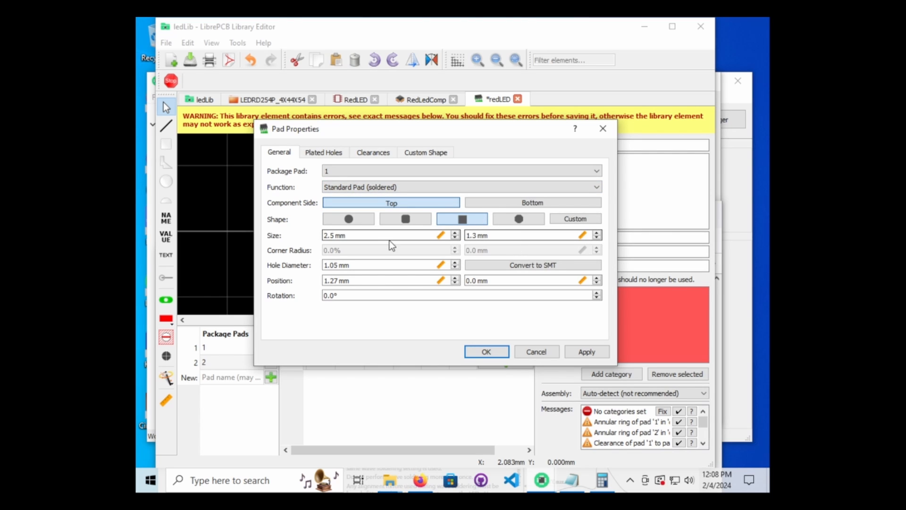
{"action": "left_click_drag", "start_coordinate": [386, 235], "coordinate": [308, 235]}
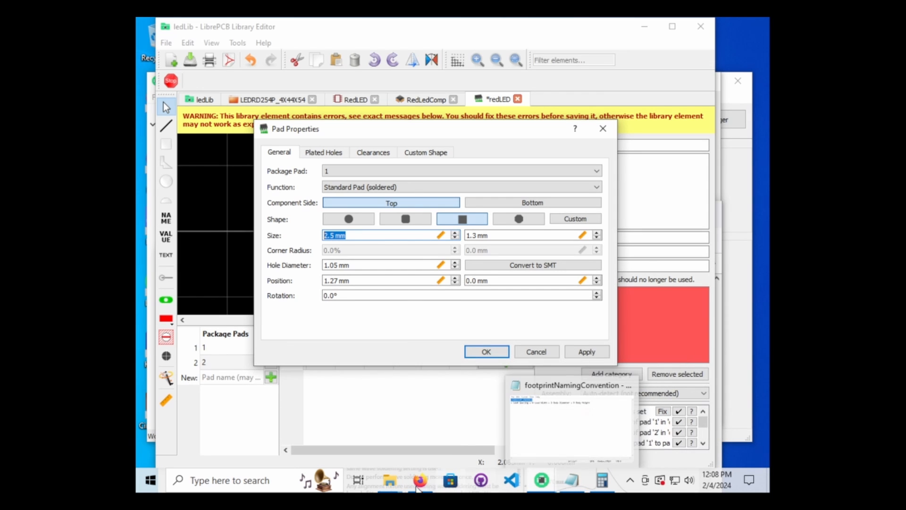
Step: Switch to Firefox and examine the HL3P-NX45 datasheet's recommended through-hole size figure and its package drawing
{"action": "left_click", "coordinate": [442, 435]}
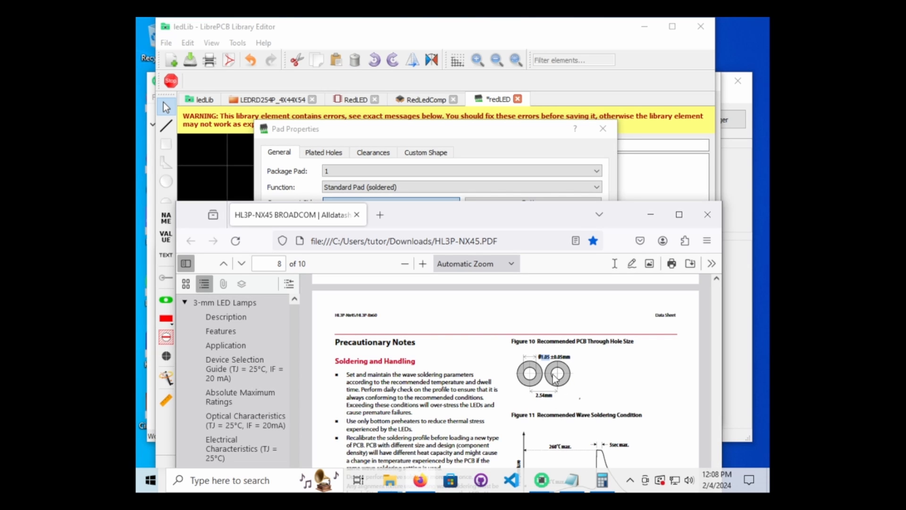
{"action": "scroll", "coordinate": [539, 384], "scroll_direction": "down", "scroll_amount": 5}
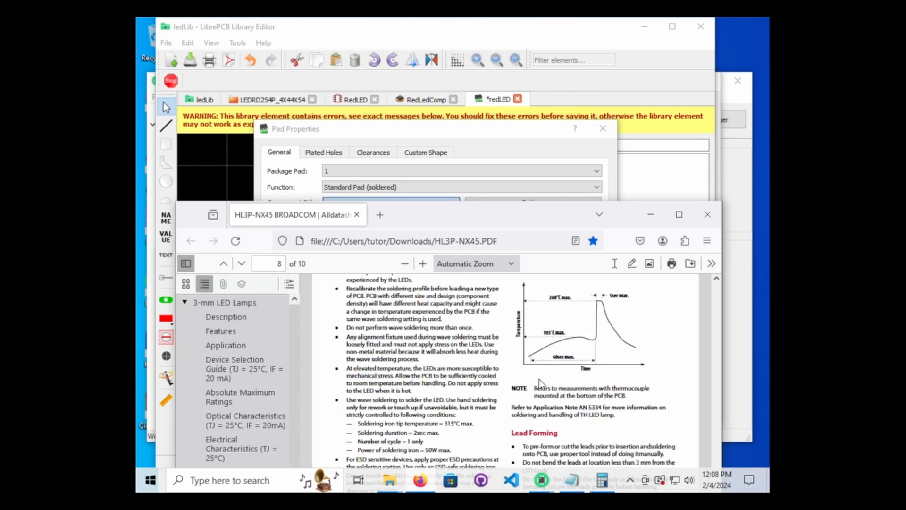
{"action": "scroll", "coordinate": [541, 380], "scroll_direction": "up", "scroll_amount": 15}
{"action": "scroll", "coordinate": [540, 378], "scroll_direction": "up", "scroll_amount": 20}
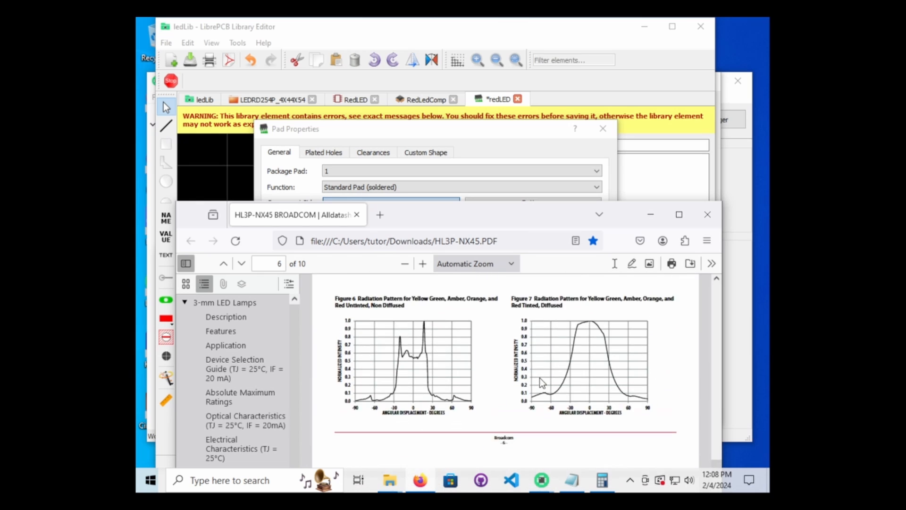
{"action": "scroll", "coordinate": [540, 378], "scroll_direction": "up", "scroll_amount": 10}
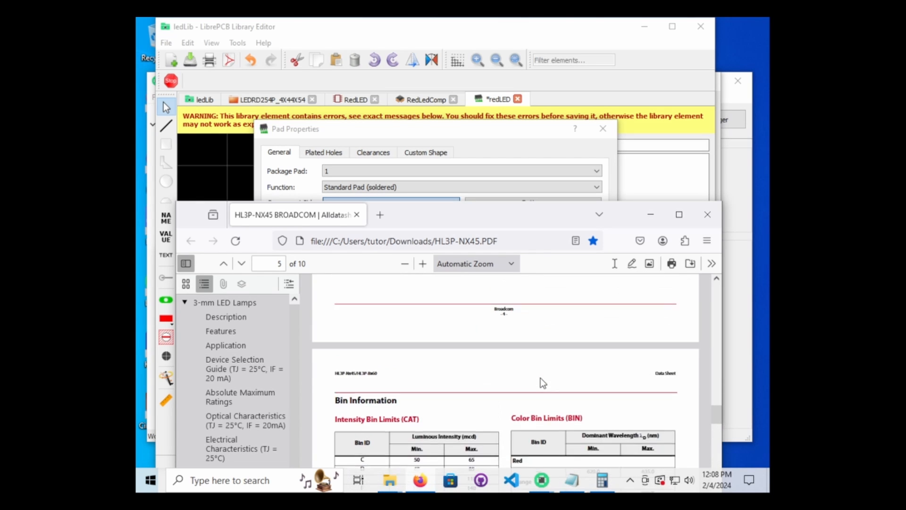
{"action": "scroll", "coordinate": [542, 381], "scroll_direction": "up", "scroll_amount": 20}
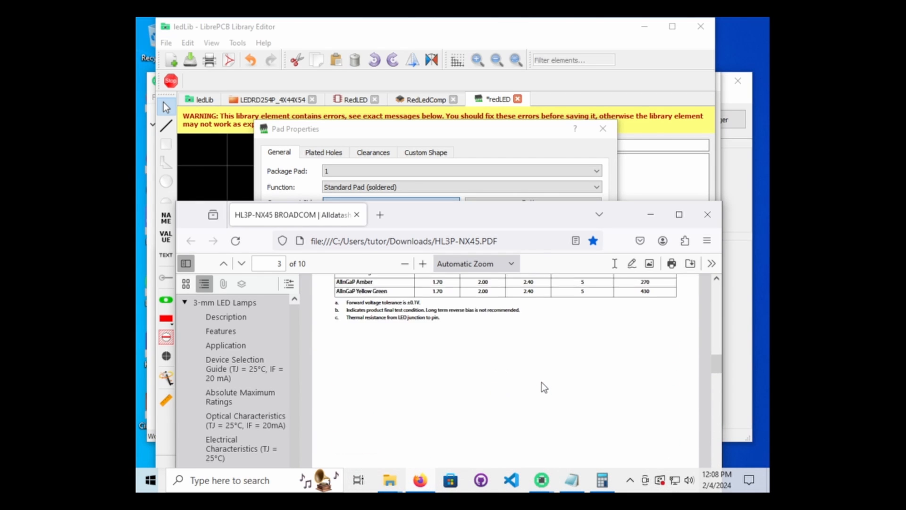
{"action": "scroll", "coordinate": [546, 384], "scroll_direction": "up", "scroll_amount": 4}
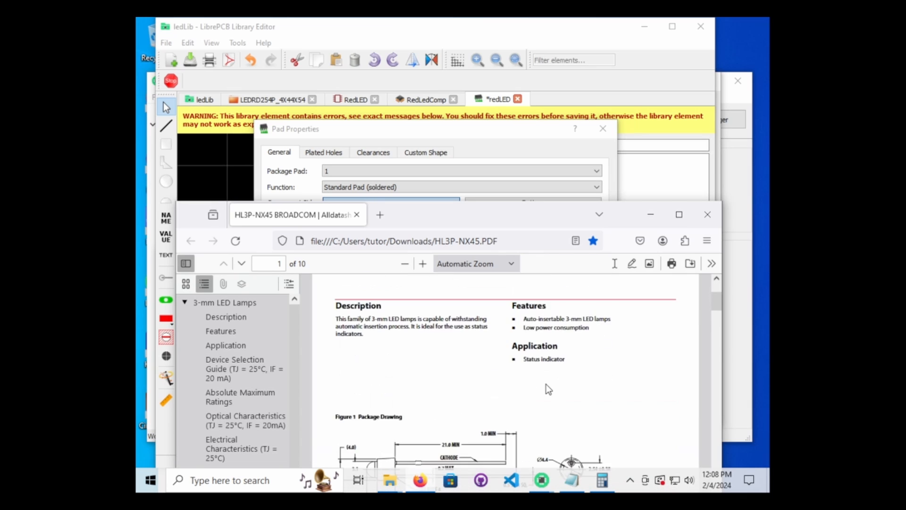
{"action": "scroll", "coordinate": [546, 385], "scroll_direction": "down", "scroll_amount": 3}
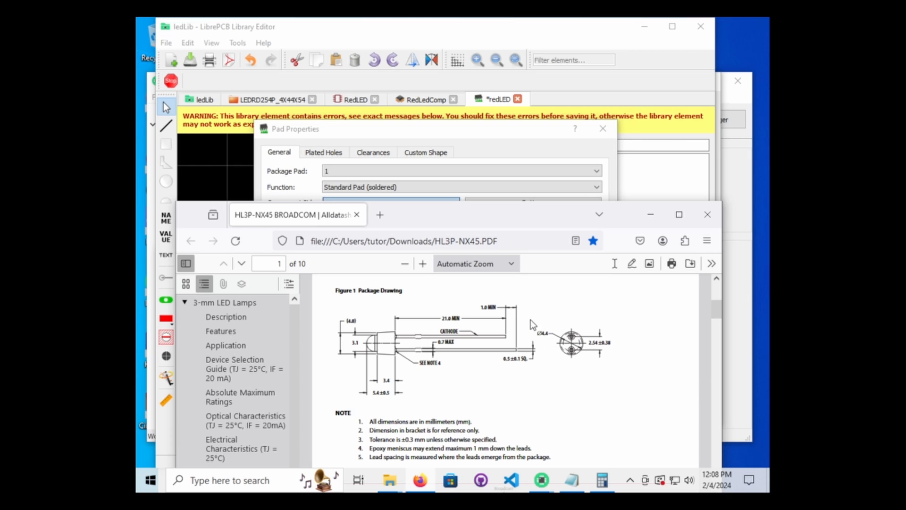
Step: Return to the LibrePCB pad properties and set the size of pad 1 to 1.27 × 1.27 mm
{"action": "left_click", "coordinate": [523, 131]}
{"action": "left_click", "coordinate": [393, 235]}
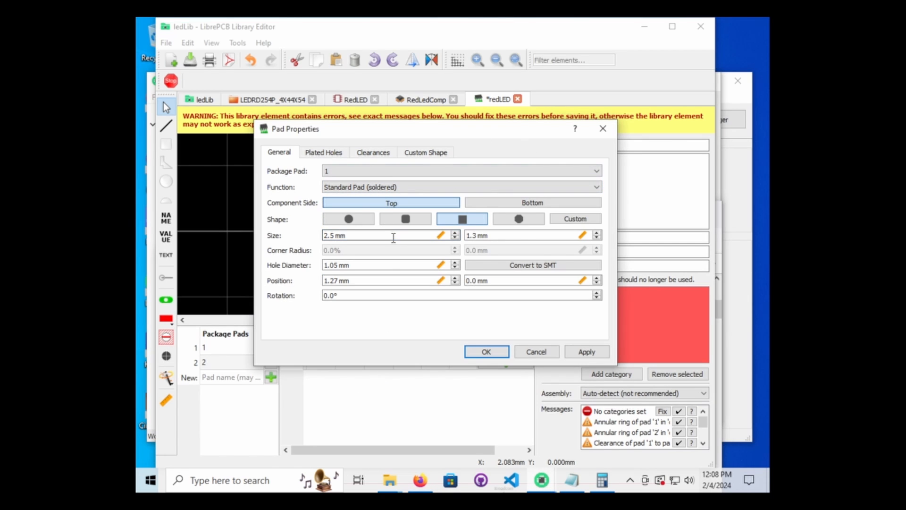
{"action": "left_click_drag", "start_coordinate": [394, 235], "coordinate": [312, 239]}
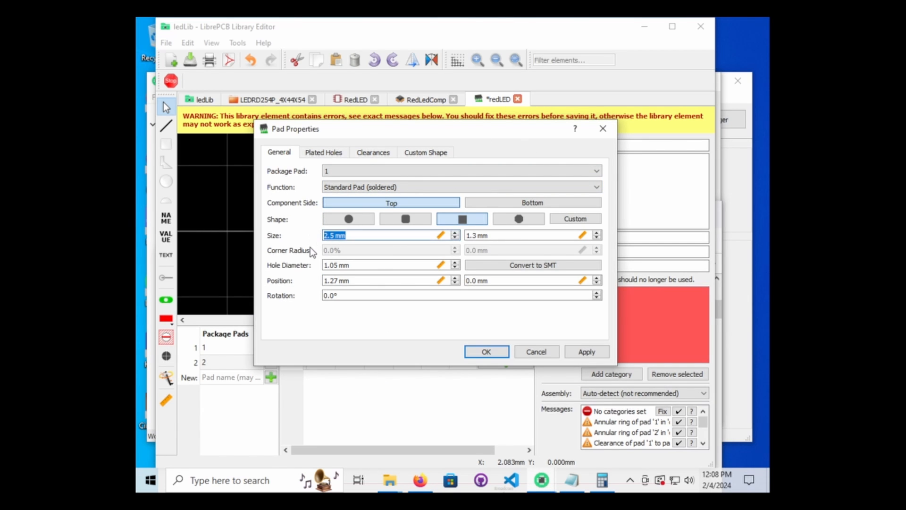
{"action": "type", "text": "1.27"}
{"action": "key", "text": "Tab"}
{"action": "type", "text": "1.27"}
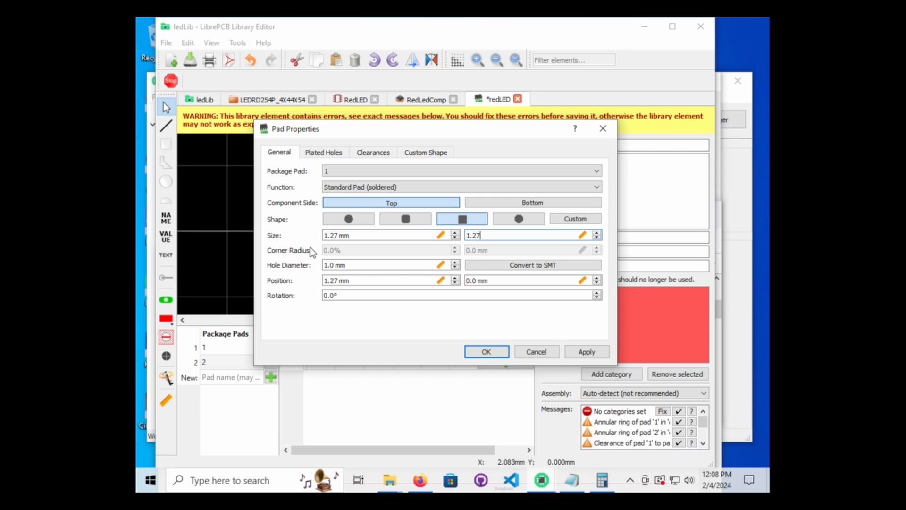
{"action": "key", "text": "Return"}
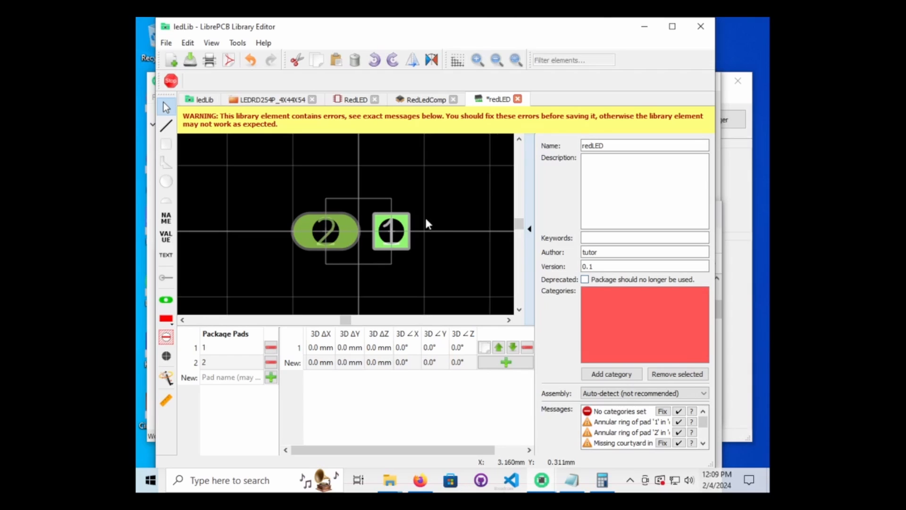
Step: Reopen the properties of pad 1 and enter a size of 0.25 × 0.25 mm
{"action": "left_click", "coordinate": [433, 201]}
{"action": "left_click_drag", "start_coordinate": [436, 189], "coordinate": [403, 245]}
{"action": "double_click", "coordinate": [403, 245]}
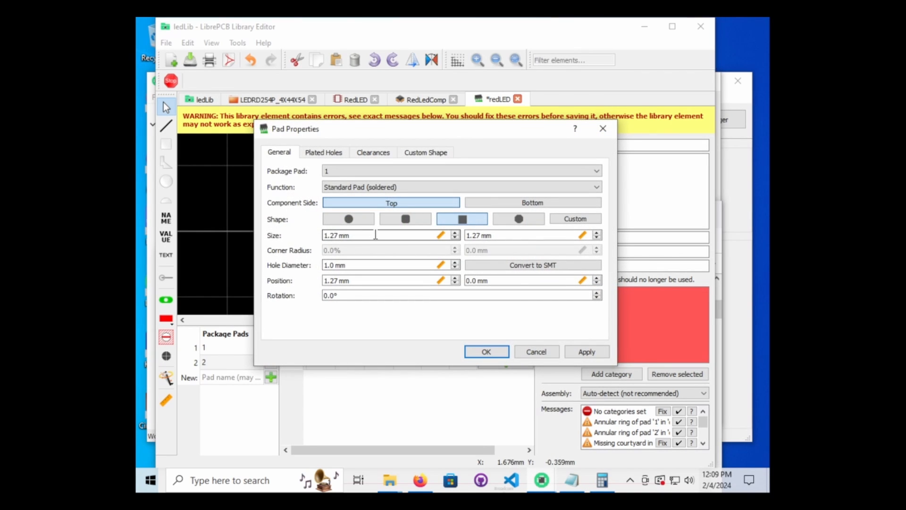
{"action": "key", "text": "BackSpace"}
{"action": "key", "text": "BackSpace"}
{"action": "key", "text": "BackSpace"}
{"action": "key", "text": "BackSpace"}
{"action": "key", "text": "BackSpace"}
{"action": "key", "text": "BackSpace"}
{"action": "key", "text": "BackSpace"}
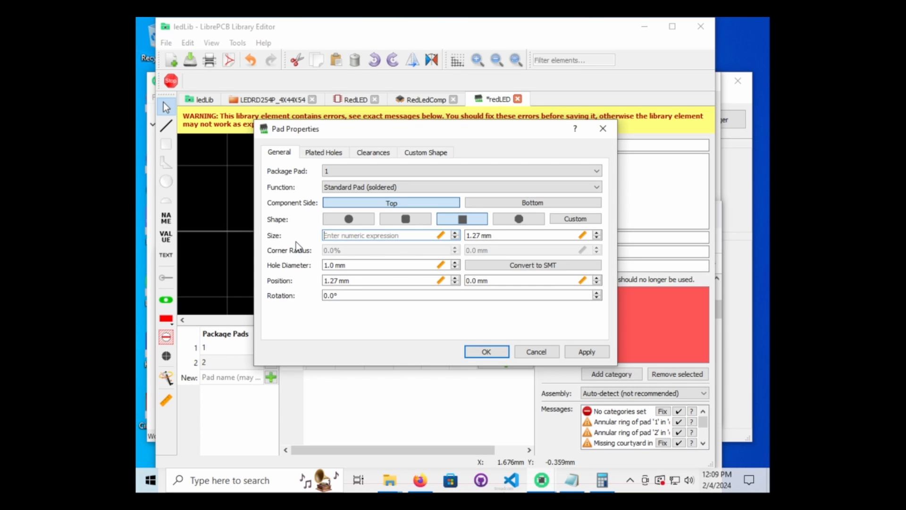
{"action": "type", "text": "0.25"}
{"action": "key", "text": "Tab"}
{"action": "type", "text": "0.25"}
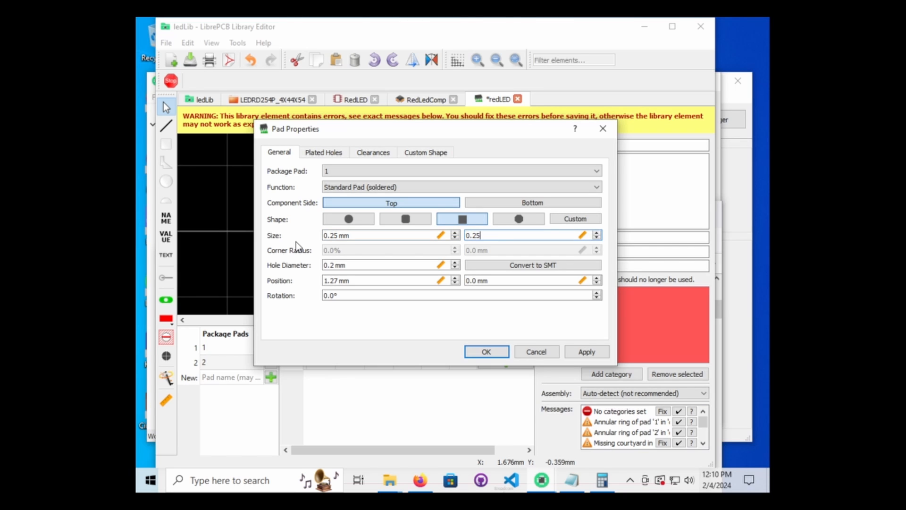
Step: Set the hole diameter of pad 1 to 1.05 mm and apply the pad properties
{"action": "left_click", "coordinate": [367, 267]}
{"action": "left_click_drag", "start_coordinate": [367, 267], "coordinate": [313, 265]}
{"action": "type", "text": "1.05"}
{"action": "left_click", "coordinate": [493, 352]}
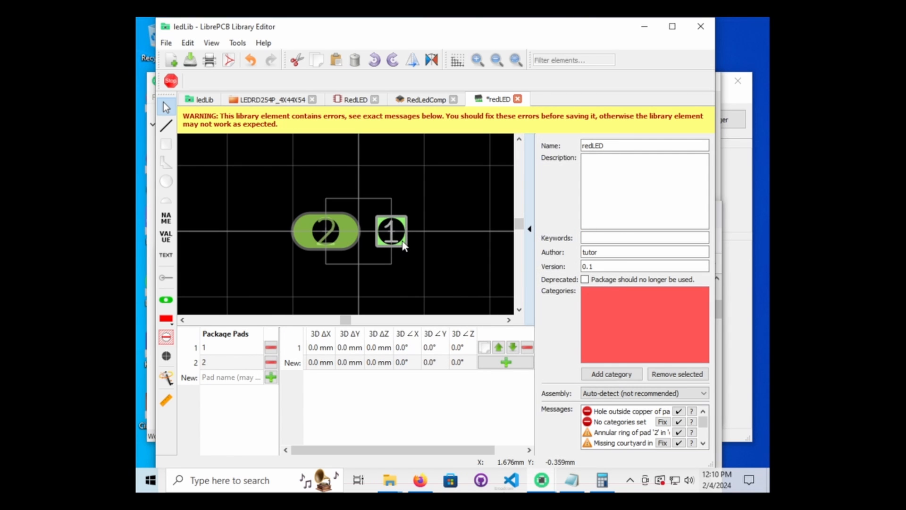
Step: Change the size of pad 1 to 2.54 × 2.54 mm in its properties
{"action": "double_click", "coordinate": [401, 223]}
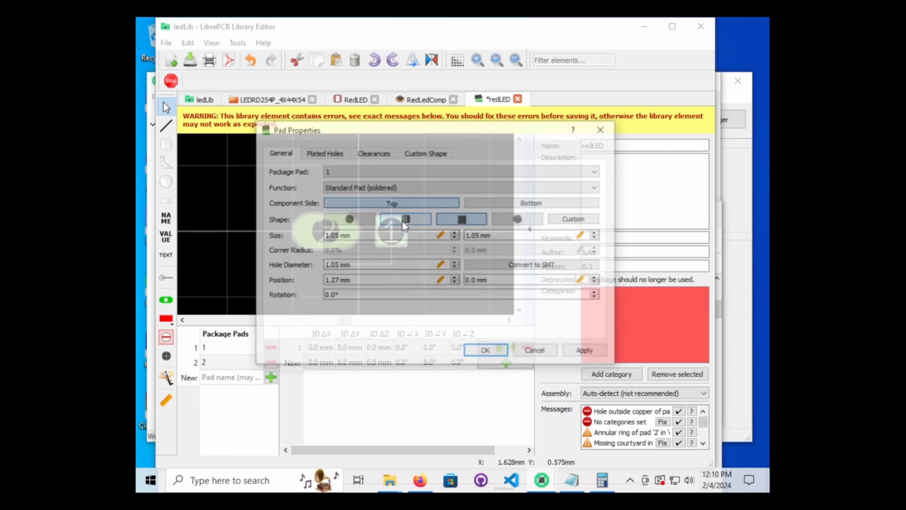
{"action": "left_click_drag", "start_coordinate": [351, 235], "coordinate": [299, 237]}
{"action": "type", "text": "2."}
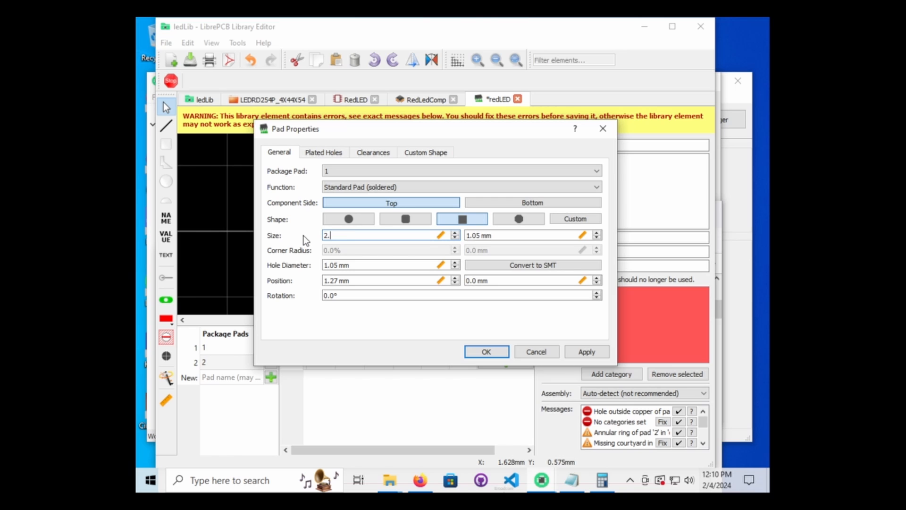
{"action": "type", "text": "54"}
{"action": "key", "text": "Tab"}
{"action": "type", "text": "2.54"}
{"action": "left_click", "coordinate": [482, 350]}
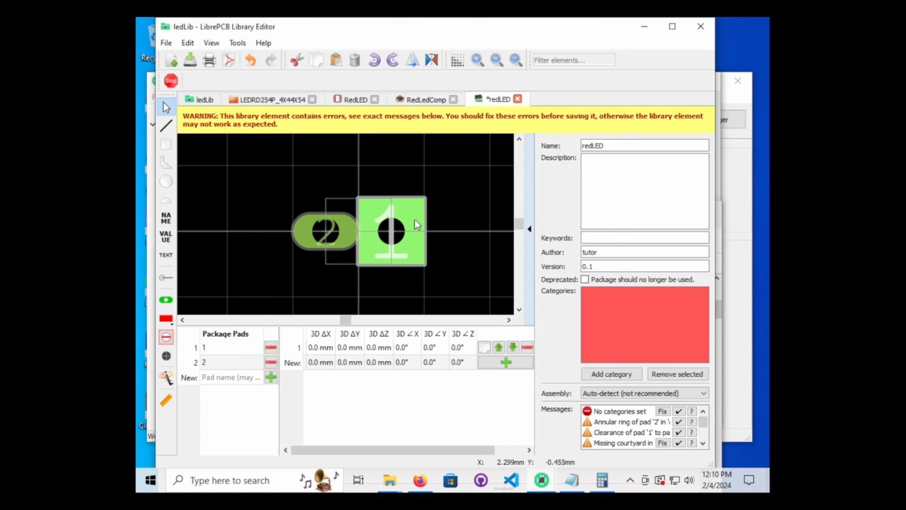
Step: Reduce the size of pad 1 to 1.25 × 1.25 mm in its properties
{"action": "left_click_drag", "start_coordinate": [445, 288], "coordinate": [395, 201]}
{"action": "double_click", "coordinate": [394, 201]}
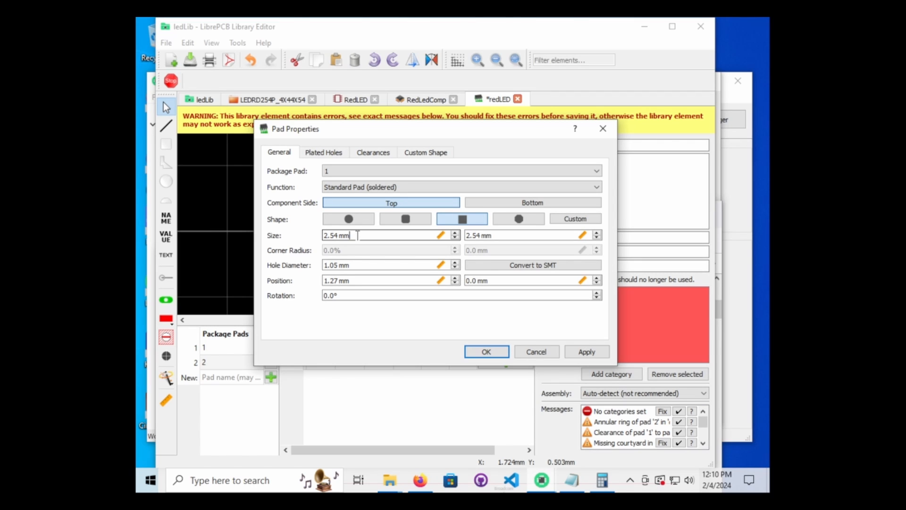
{"action": "triple_click", "coordinate": [358, 235]}
{"action": "type", "text": "1.25"}
{"action": "key", "text": "Tab"}
{"action": "type", "text": "1.25"}
{"action": "key", "text": "Return"}
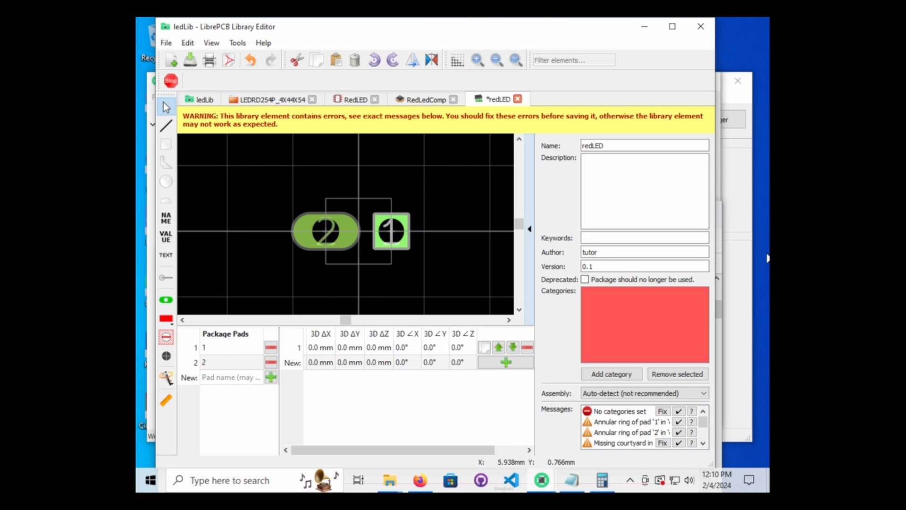
Step: Open the properties of pad 2 and set its size to 1.25 × 1.25 mm
{"action": "left_click_drag", "start_coordinate": [242, 272], "coordinate": [334, 202]}
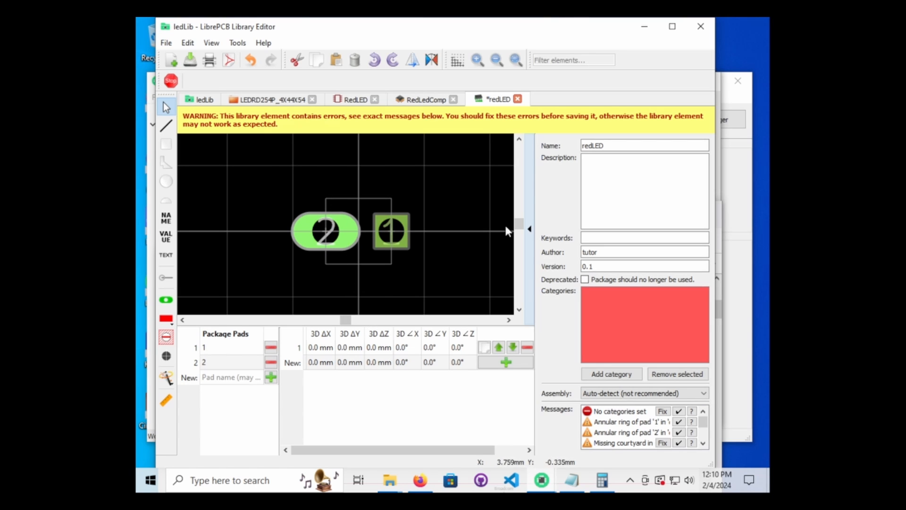
{"action": "double_click", "coordinate": [349, 239]}
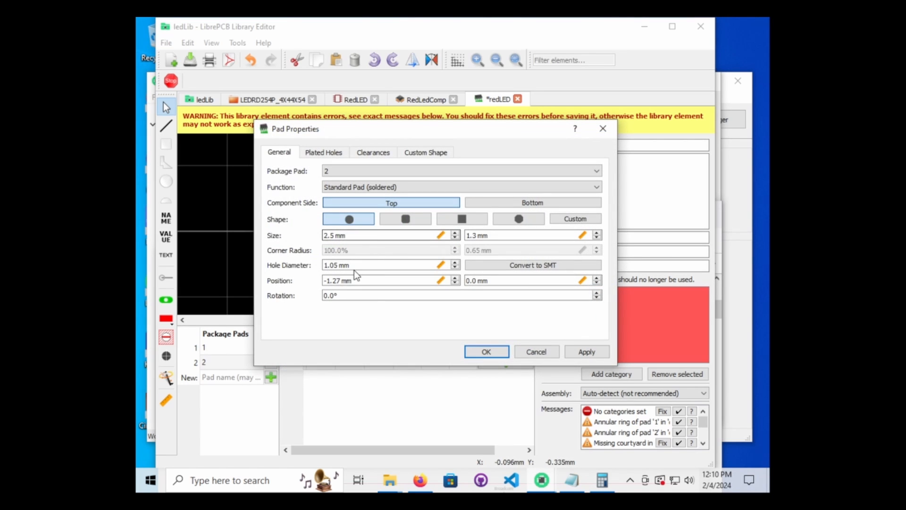
{"action": "left_click_drag", "start_coordinate": [361, 235], "coordinate": [300, 234]}
{"action": "type", "text": "1.25"}
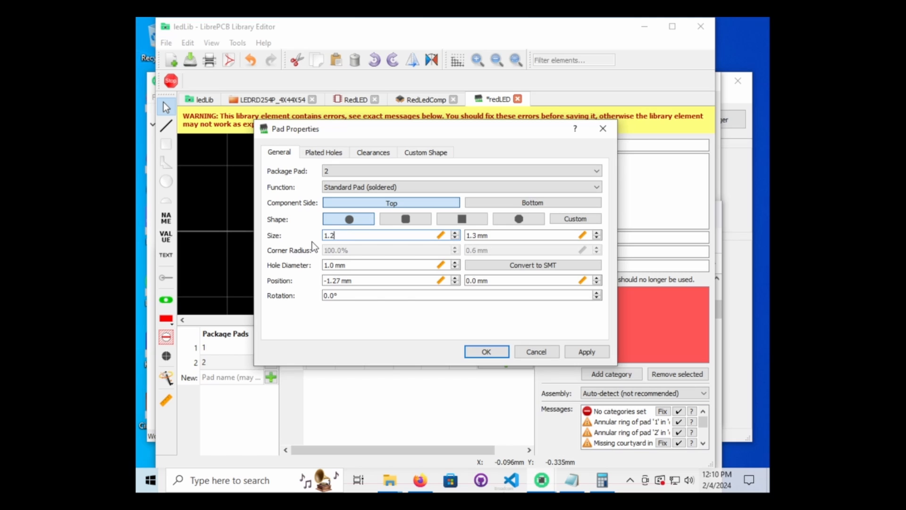
{"action": "key", "text": "Tab"}
{"action": "type", "text": "1.25"}
{"action": "left_click", "coordinate": [495, 350]}
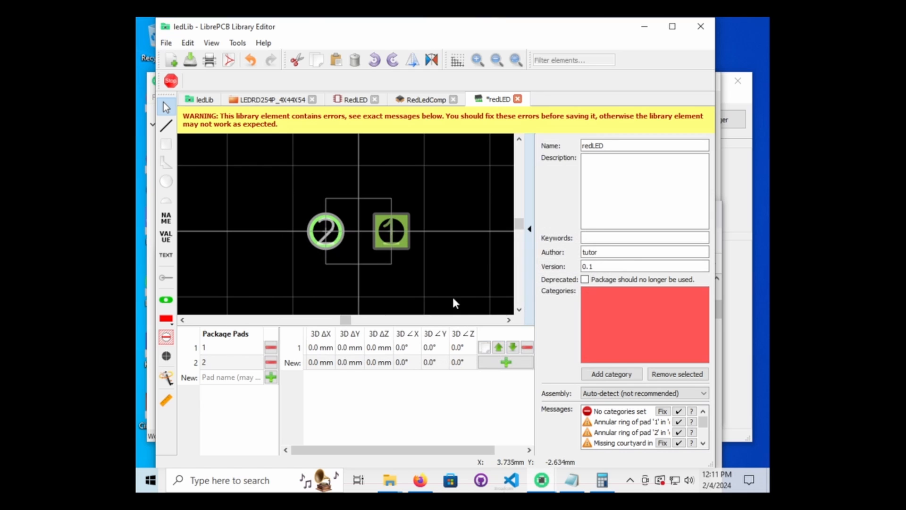
Step: Enlarge the round pad 2 to a size of 1.45 × 1.45 mm in its properties
{"action": "left_click_drag", "start_coordinate": [262, 259], "coordinate": [352, 217]}
{"action": "key", "text": "e"}
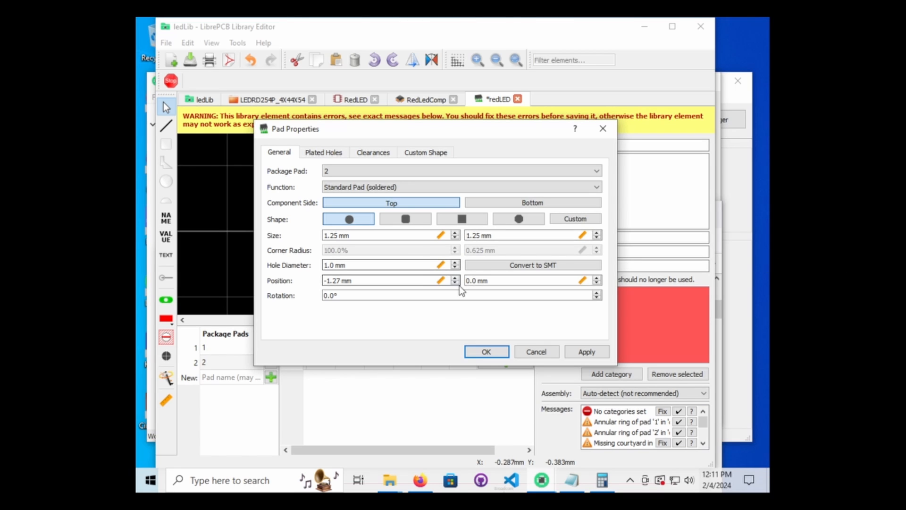
{"action": "left_click_drag", "start_coordinate": [367, 234], "coordinate": [329, 235]}
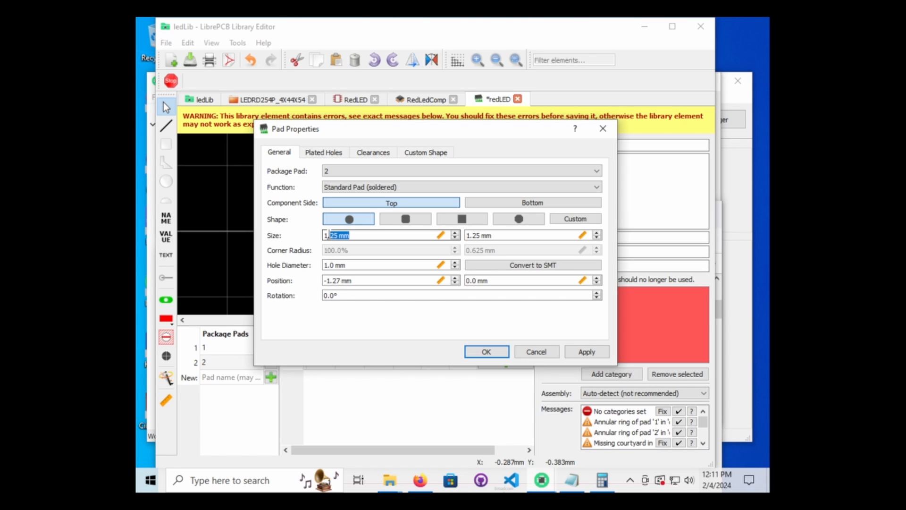
{"action": "type", "text": "45"}
{"action": "left_click_drag", "start_coordinate": [498, 235], "coordinate": [460, 236]}
{"action": "type", "text": "1.45"}
{"action": "key", "text": "Return"}
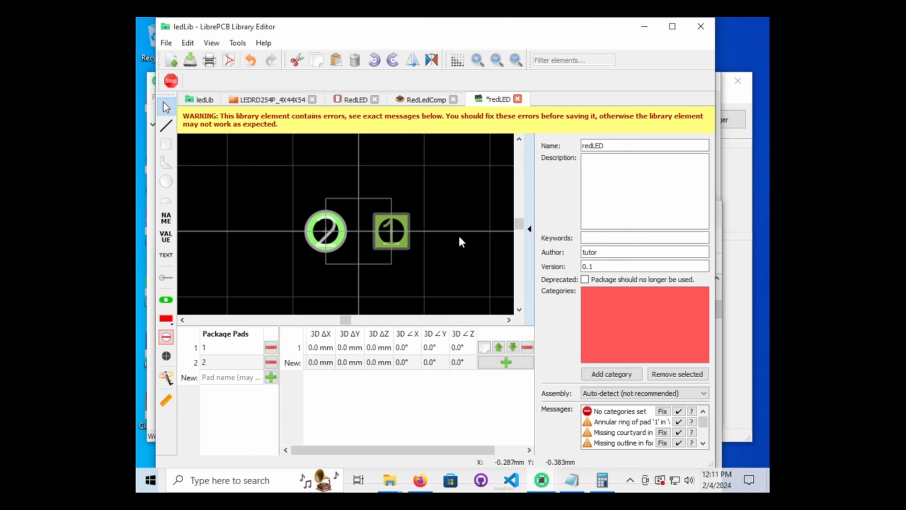
Step: Set the size of the square pad 1 to 1.45 × 1.45 mm and deselect it
{"action": "double_click", "coordinate": [405, 243]}
{"action": "left_click_drag", "start_coordinate": [406, 236], "coordinate": [283, 237]}
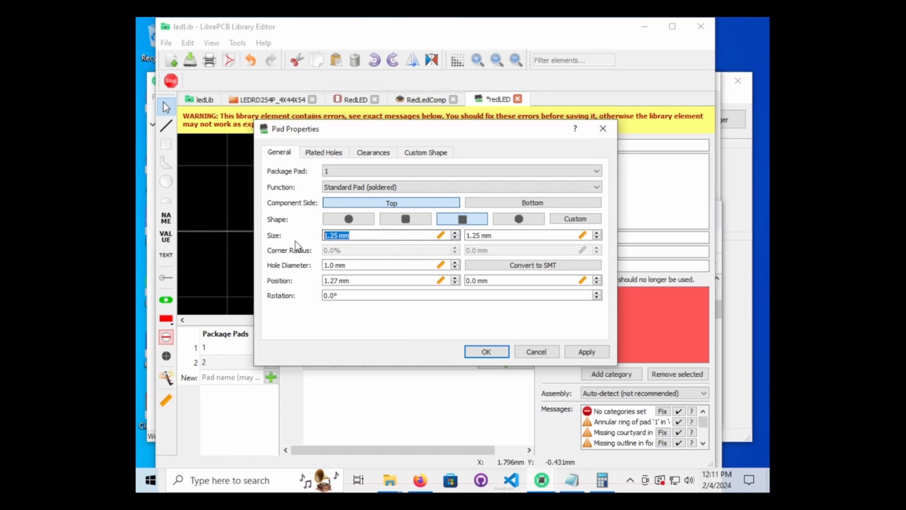
{"action": "type", "text": "1.45"}
{"action": "key", "text": "Tab"}
{"action": "type", "text": "1.45"}
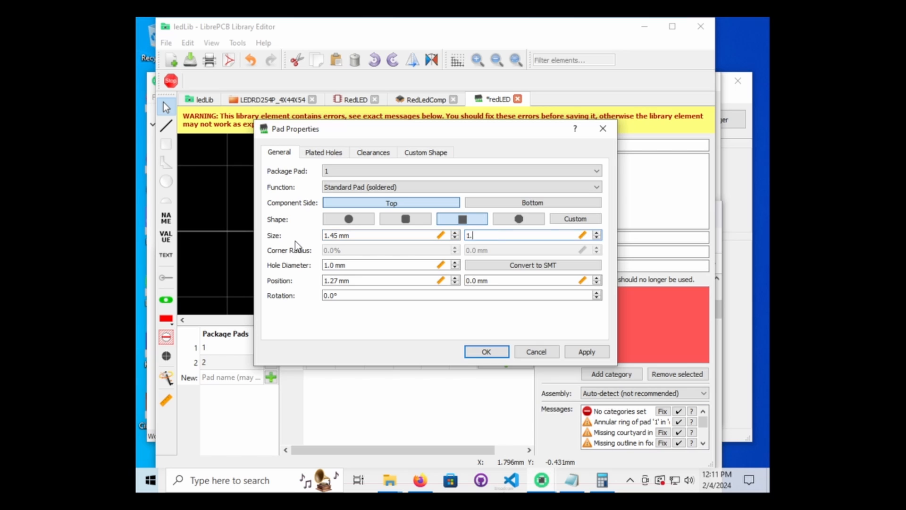
{"action": "key", "text": "Return"}
{"action": "left_click", "coordinate": [451, 261]}
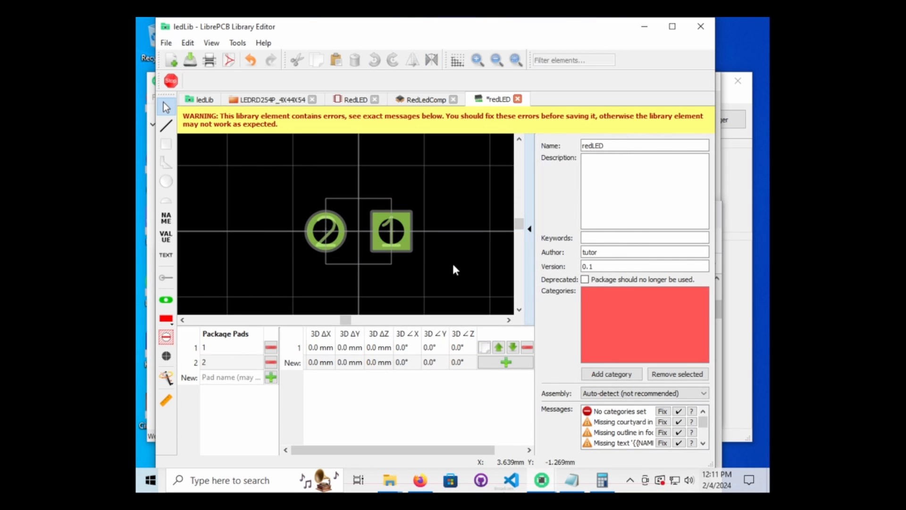
{"action": "scroll", "coordinate": [435, 276], "scroll_direction": "down", "scroll_amount": 1}
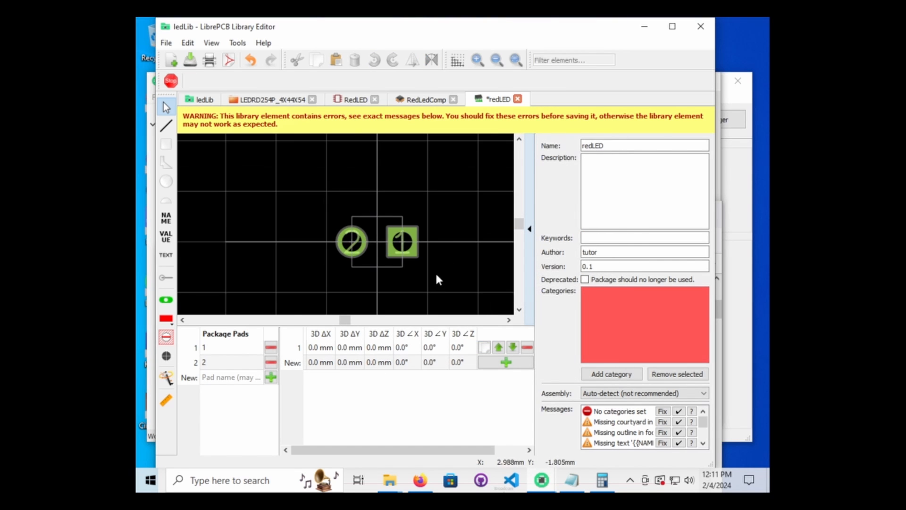
Step: Place the {{NAME}} text horizontally above the two pads, centred at position 0.0, 2.54 mm
{"action": "scroll", "coordinate": [436, 272], "scroll_direction": "up", "scroll_amount": 1}
{"action": "middle_click_drag", "start_coordinate": [442, 279], "coordinate": [441, 266]}
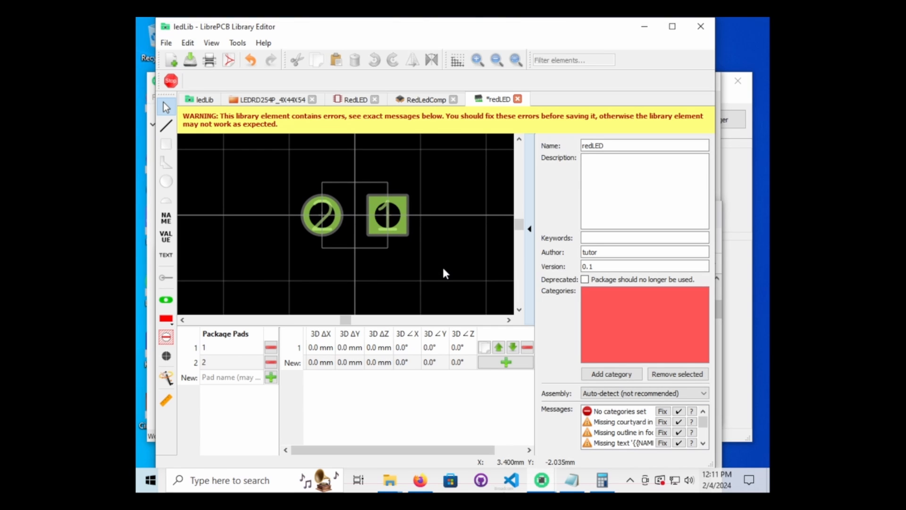
{"action": "scroll", "coordinate": [443, 269], "scroll_direction": "down", "scroll_amount": 1}
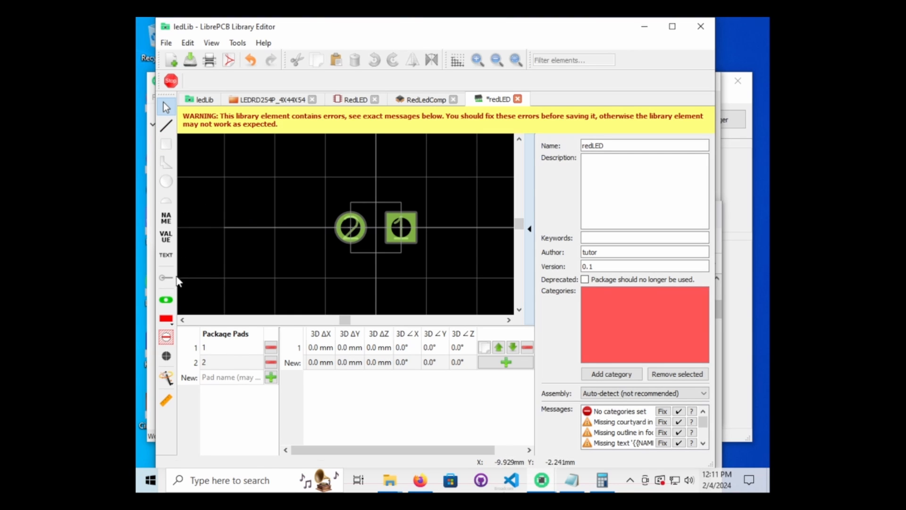
{"action": "left_click", "coordinate": [166, 218]}
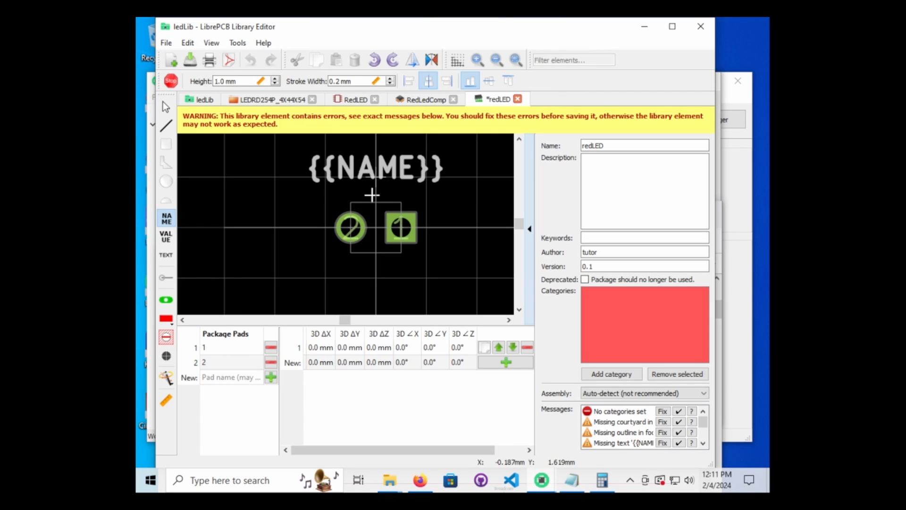
{"action": "key", "text": "r"}
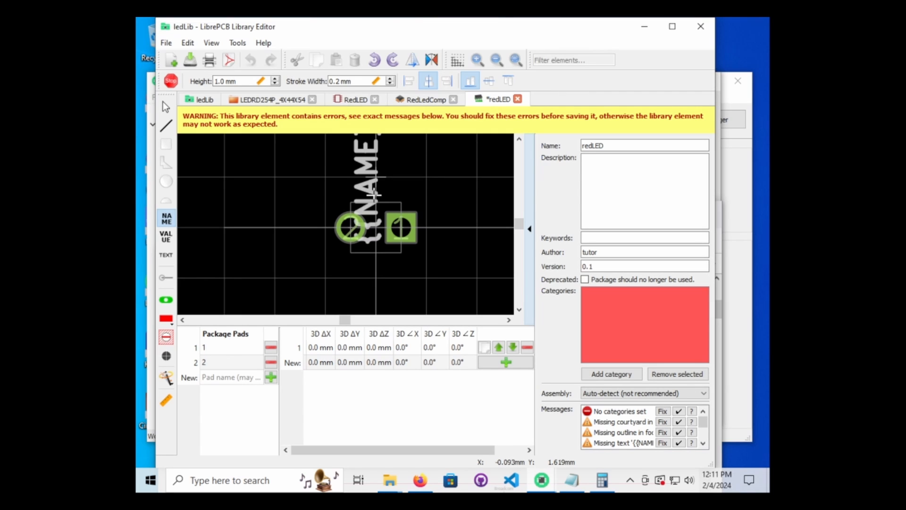
{"action": "key", "text": "r"}
{"action": "key", "text": "r"}
{"action": "key", "text": "r"}
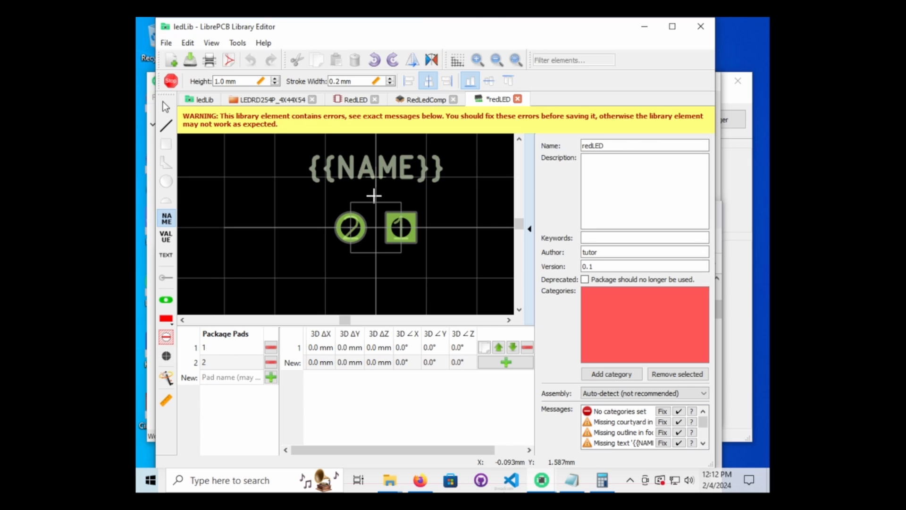
{"action": "key", "text": "r"}
{"action": "key", "text": "r"}
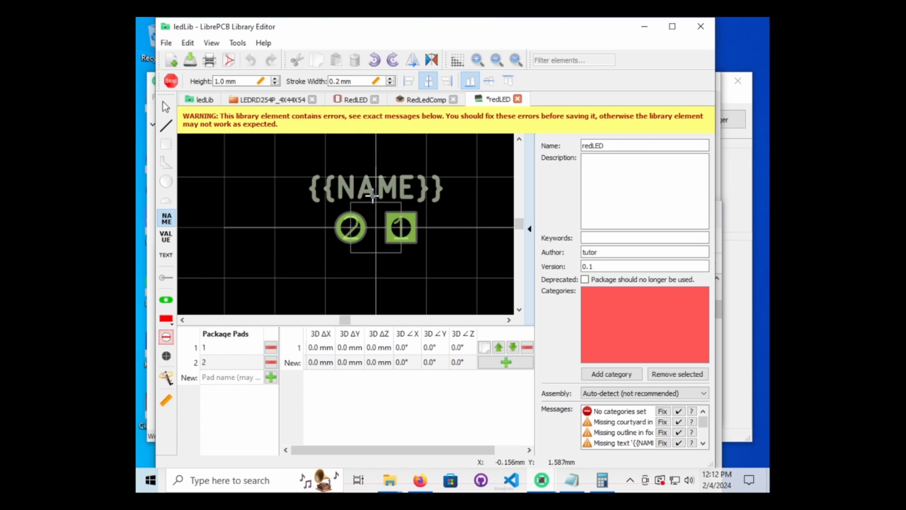
{"action": "key", "text": "r"}
{"action": "key", "text": "r"}
{"action": "key", "text": "r"}
{"action": "key", "text": "r"}
{"action": "left_click", "coordinate": [373, 195]}
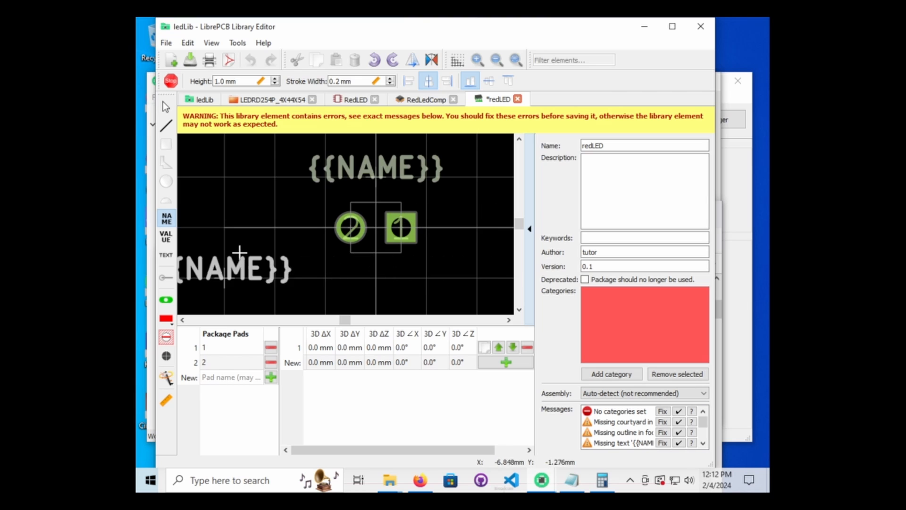
{"action": "key", "text": "Escape"}
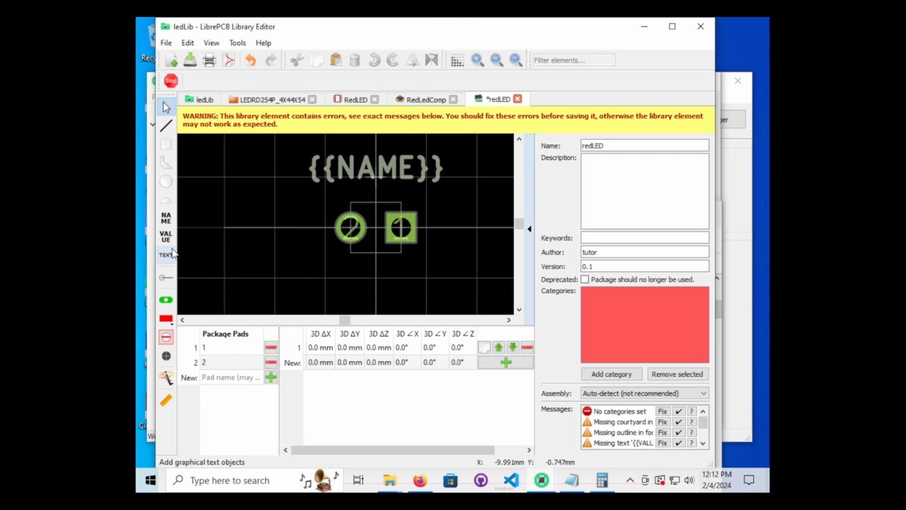
Step: Change the layer of the {{NAME}} text to Top Values in its properties
{"action": "double_click", "coordinate": [383, 180]}
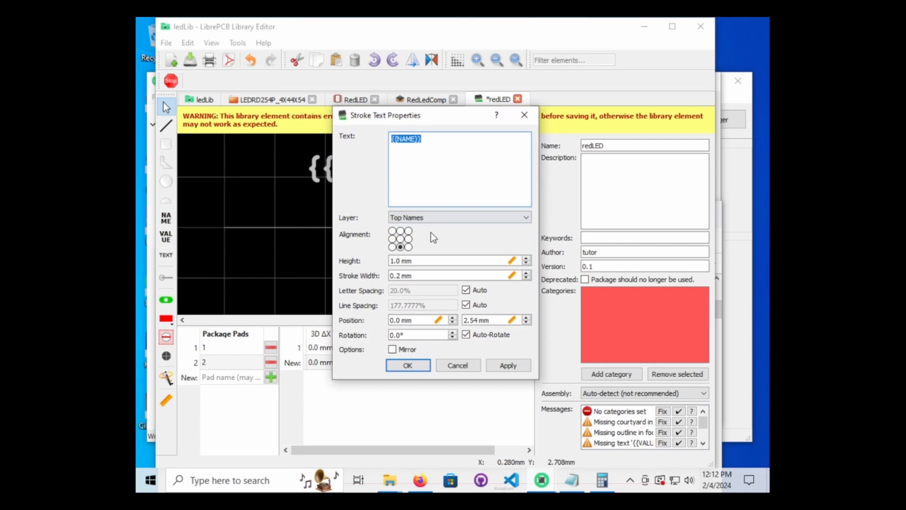
{"action": "left_click", "coordinate": [438, 218]}
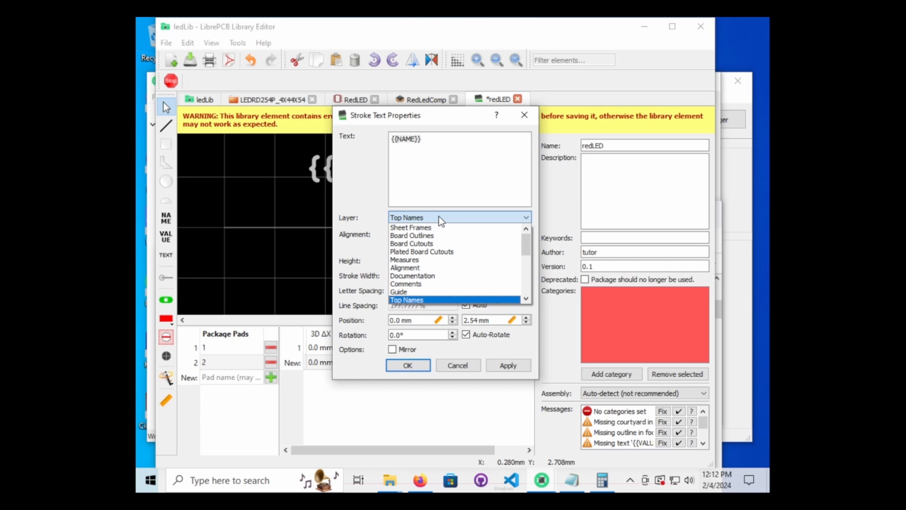
{"action": "scroll", "coordinate": [439, 229], "scroll_direction": "down", "scroll_amount": 3}
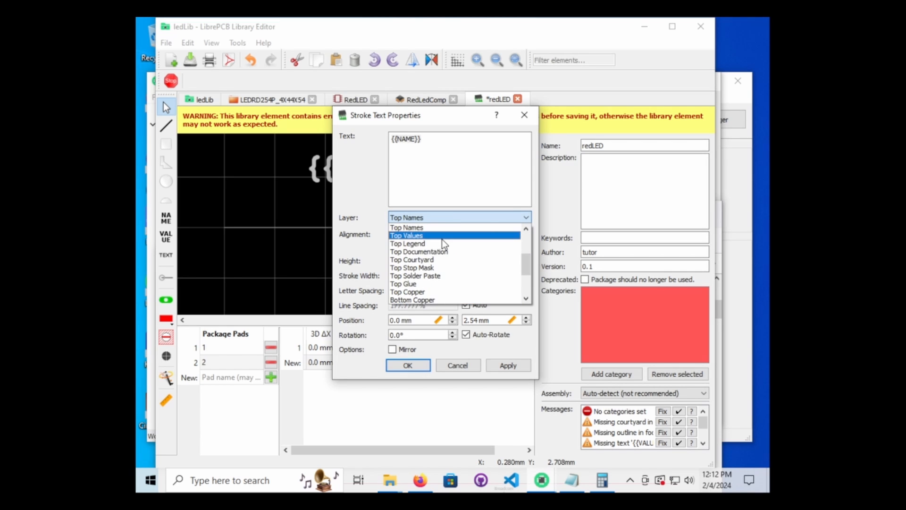
{"action": "scroll", "coordinate": [446, 262], "scroll_direction": "down", "scroll_amount": 1}
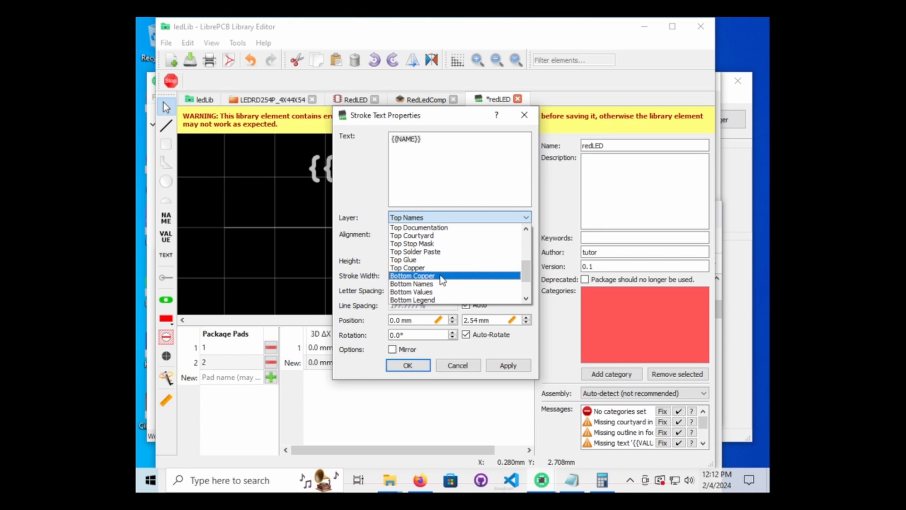
{"action": "scroll", "coordinate": [442, 279], "scroll_direction": "down", "scroll_amount": 2}
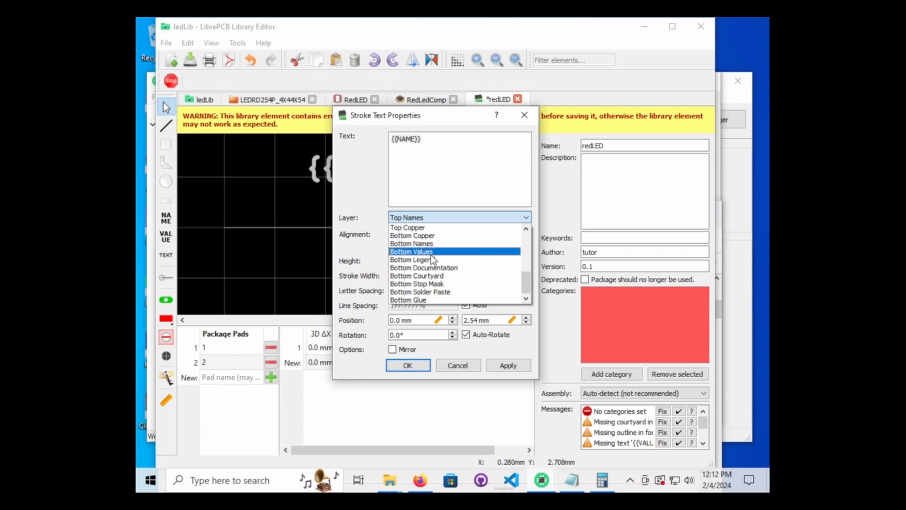
{"action": "scroll", "coordinate": [431, 264], "scroll_direction": "up", "scroll_amount": 6}
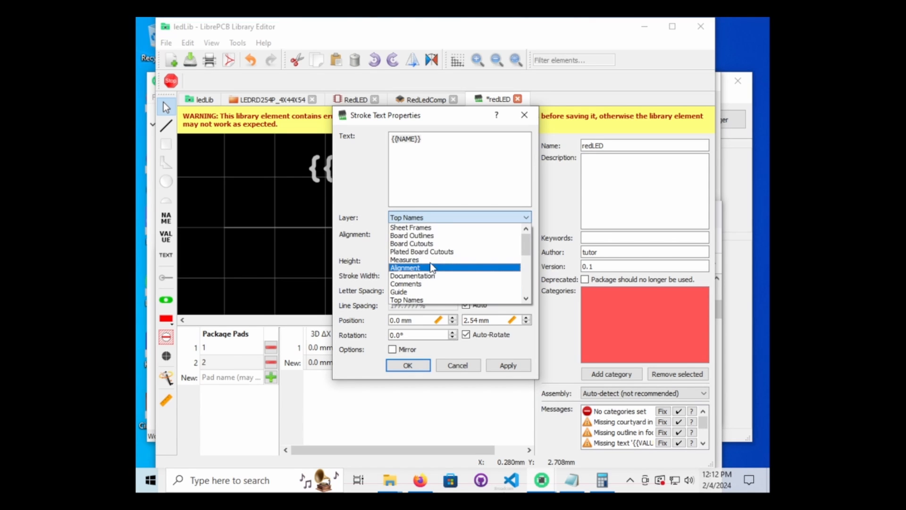
{"action": "scroll", "coordinate": [444, 259], "scroll_direction": "down", "scroll_amount": 2}
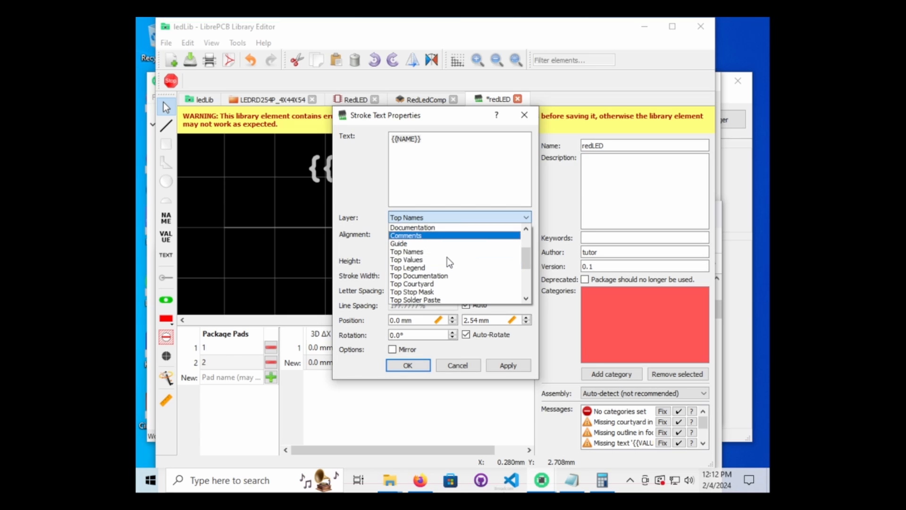
{"action": "left_click", "coordinate": [421, 261]}
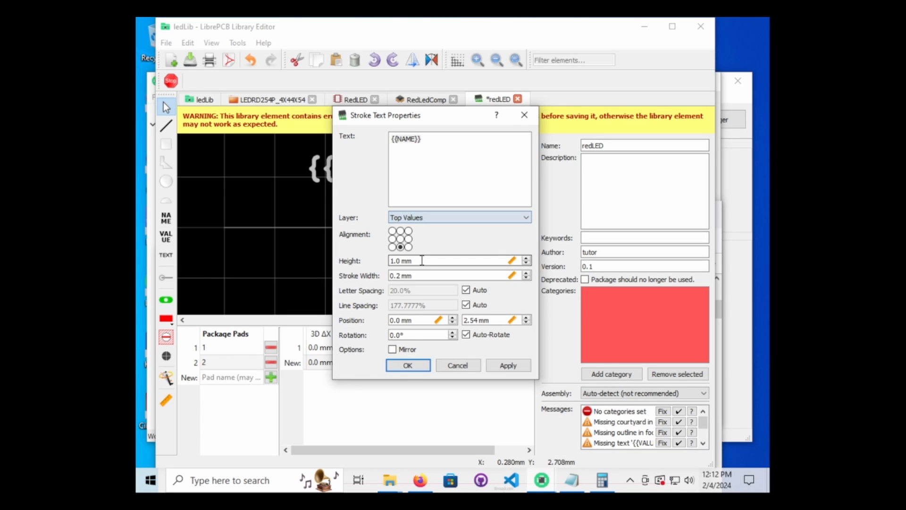
{"action": "left_click", "coordinate": [409, 367]}
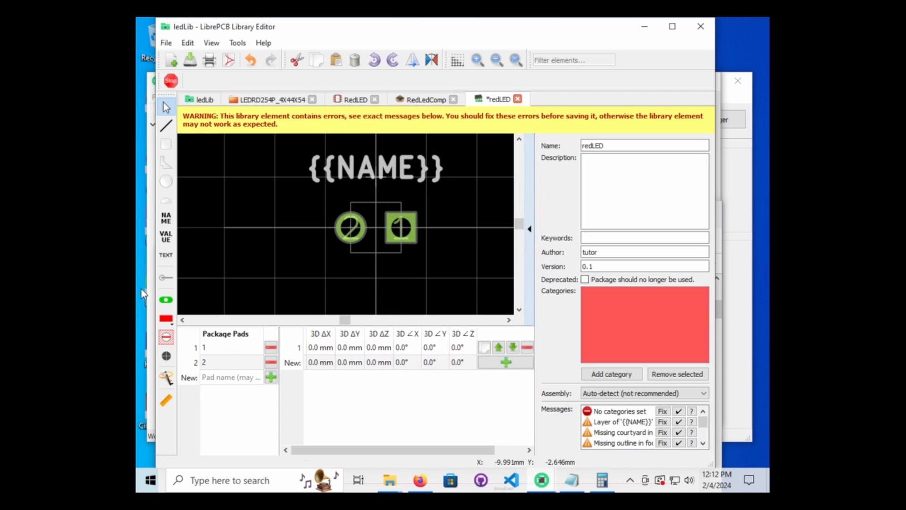
Step: Draw a circle about 7.2 mm in diameter around both pads, centred on the origin, on the Top Legend layer
{"action": "left_click", "coordinate": [167, 127]}
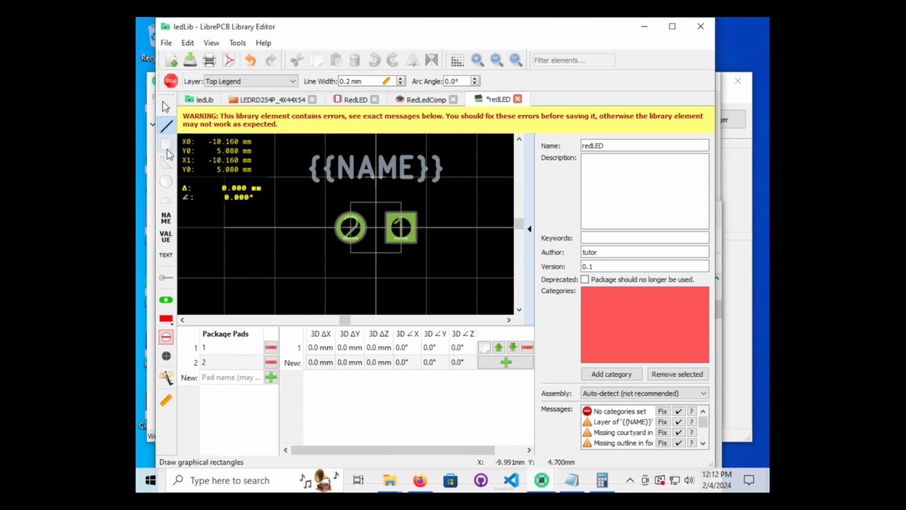
{"action": "left_click", "coordinate": [166, 181]}
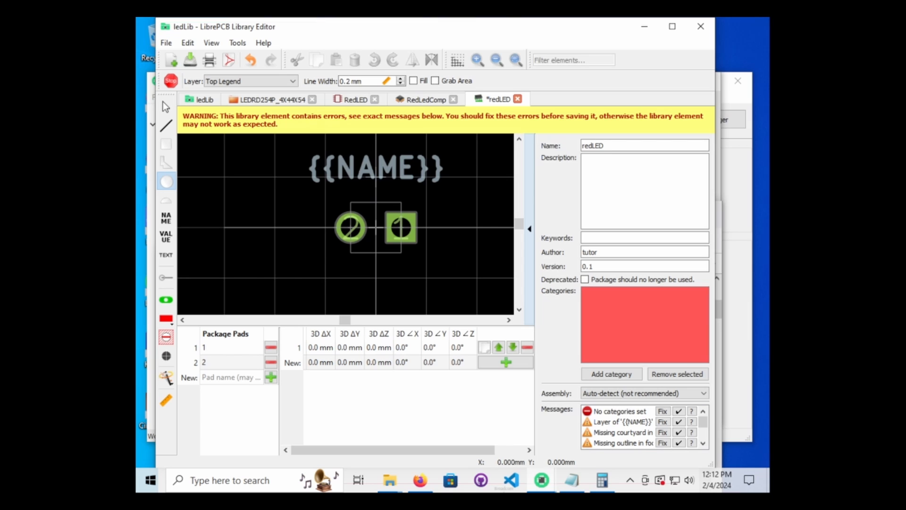
{"action": "left_click", "coordinate": [376, 227]}
{"action": "left_click", "coordinate": [414, 261]}
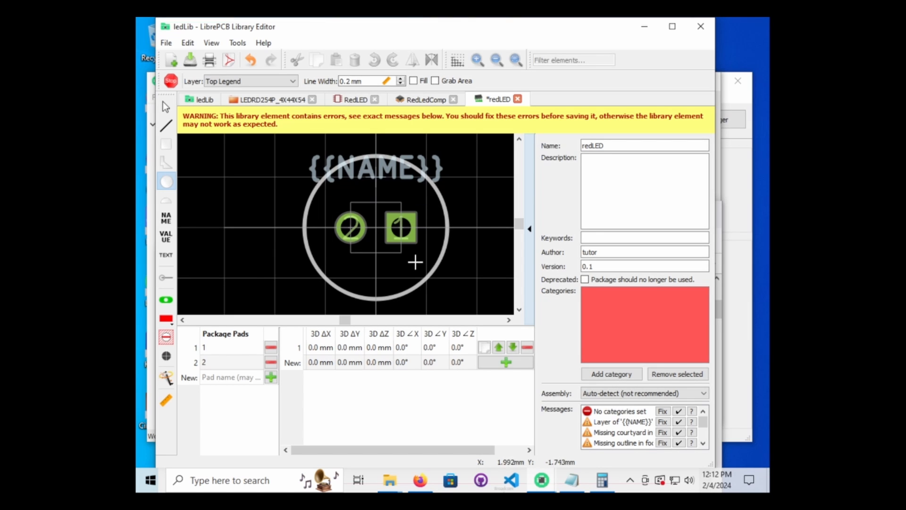
{"action": "key", "text": "Escape"}
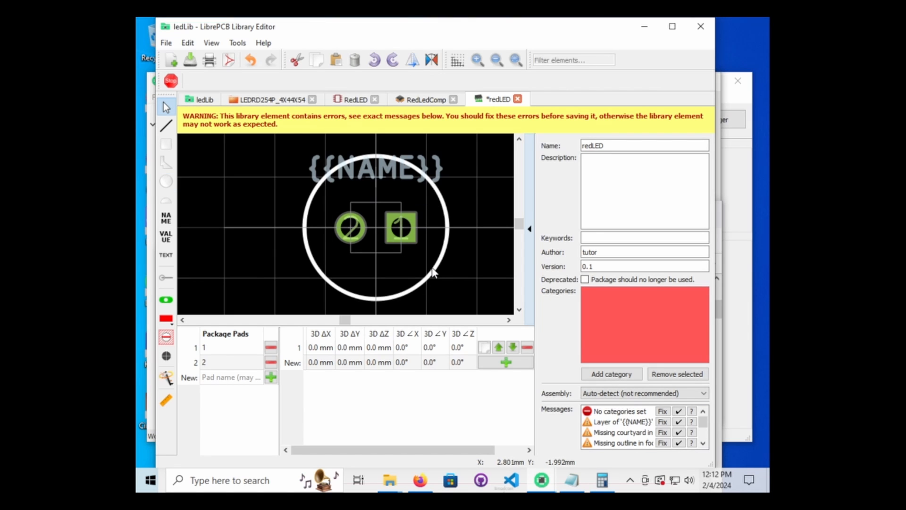
Step: Assign the circle to the Top Package Outlines layer and set its diameter to 4.4 mm
{"action": "double_click", "coordinate": [433, 273]}
{"action": "left_click", "coordinate": [455, 208]}
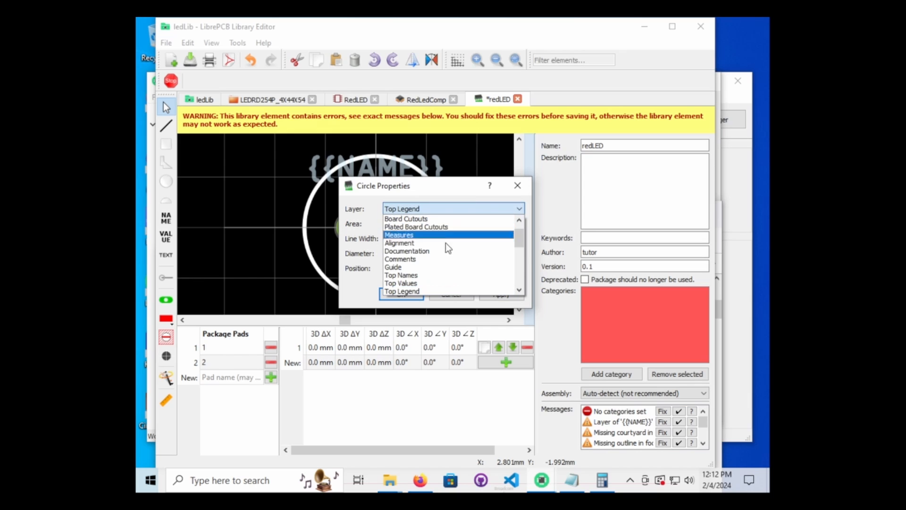
{"action": "scroll", "coordinate": [441, 284], "scroll_direction": "down", "scroll_amount": 1}
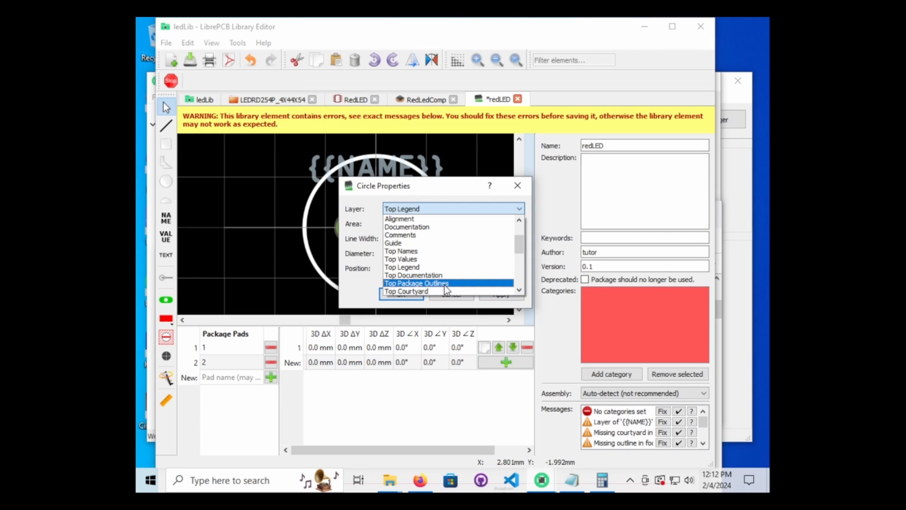
{"action": "left_click", "coordinate": [445, 285]}
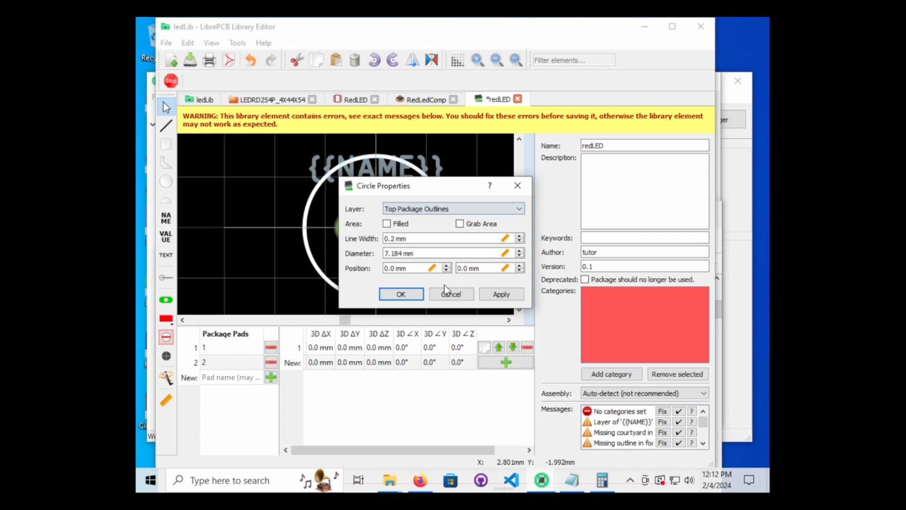
{"action": "left_click", "coordinate": [513, 210]}
{"action": "scroll", "coordinate": [445, 263], "scroll_direction": "down", "scroll_amount": 1}
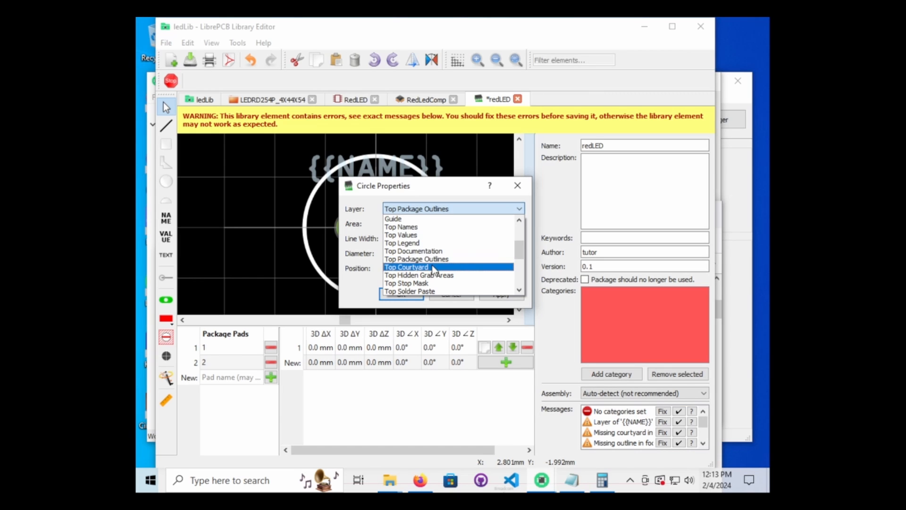
{"action": "left_click", "coordinate": [434, 259]}
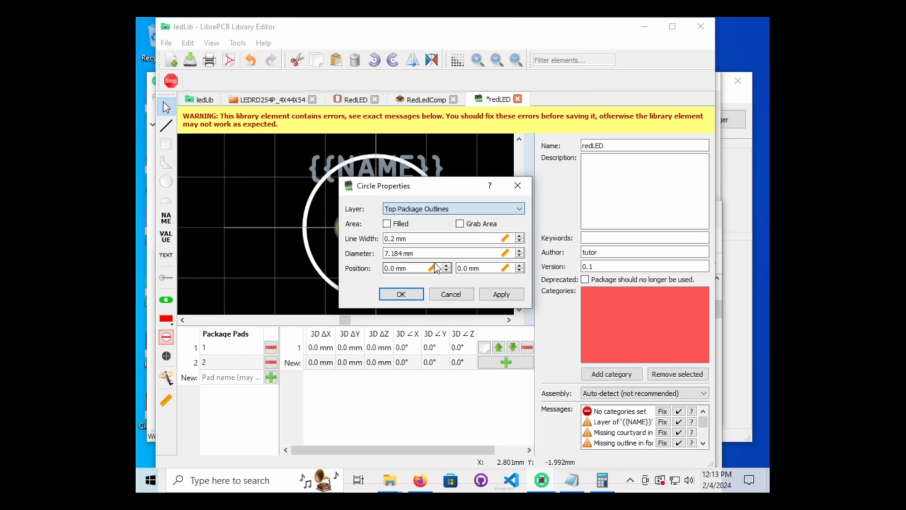
{"action": "left_click", "coordinate": [443, 239]}
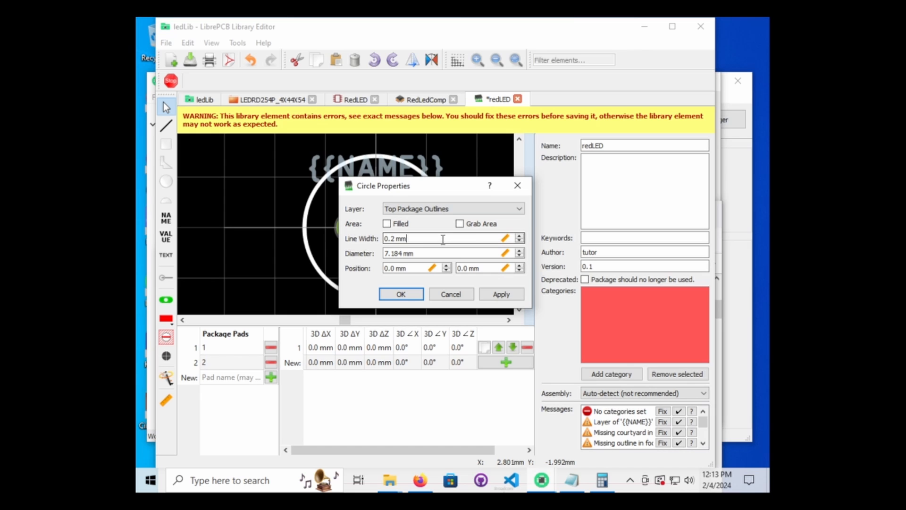
{"action": "left_click_drag", "start_coordinate": [414, 254], "coordinate": [364, 254]}
{"action": "type", "text": "4.4"}
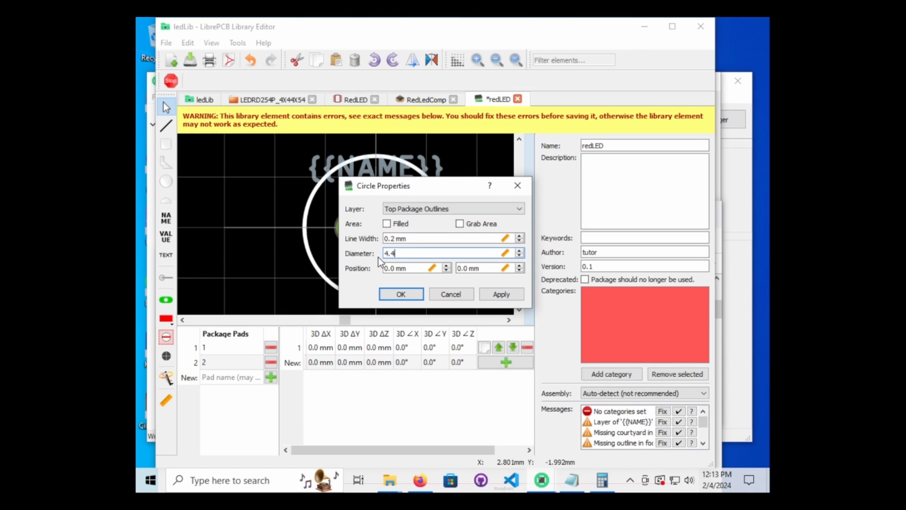
{"action": "key", "text": "Return"}
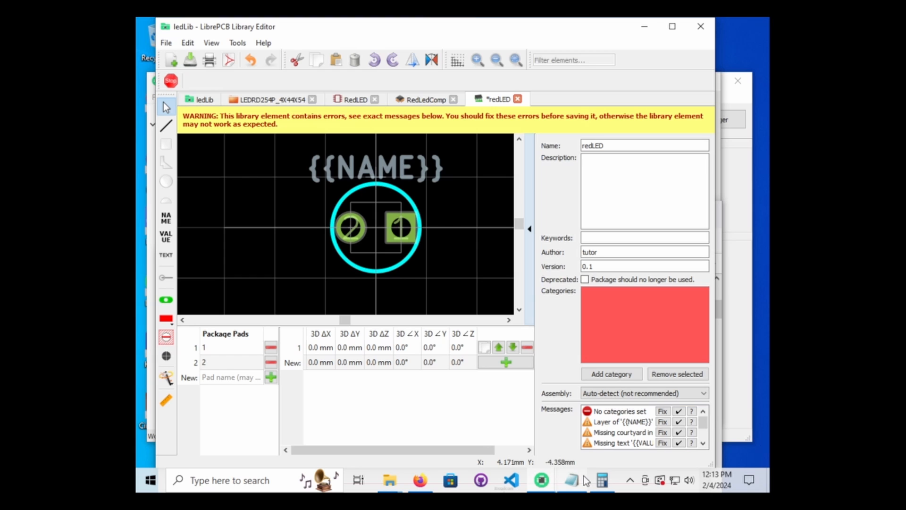
Step: Consult the datasheet's package drawing and draw a slightly larger Top Legend circle around the package outline, centred on the origin
{"action": "mouse_move", "coordinate": [552, 484]}
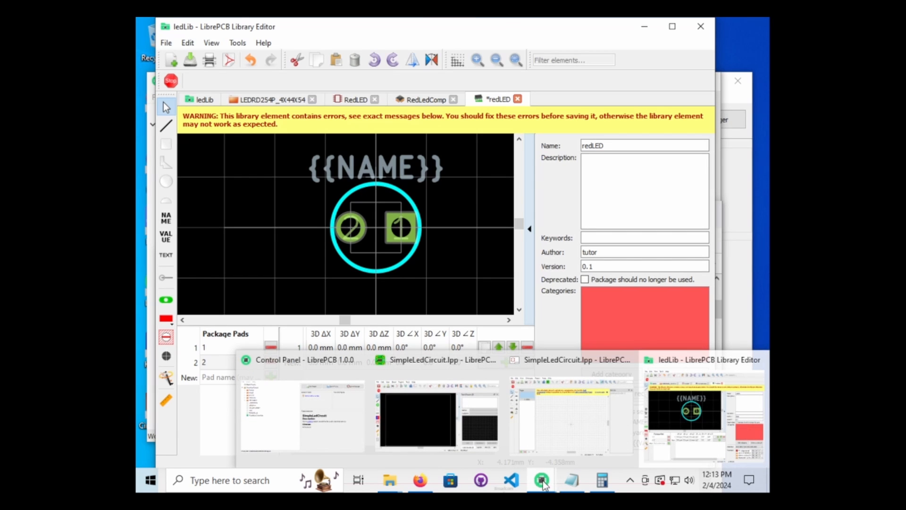
{"action": "left_click", "coordinate": [426, 482]}
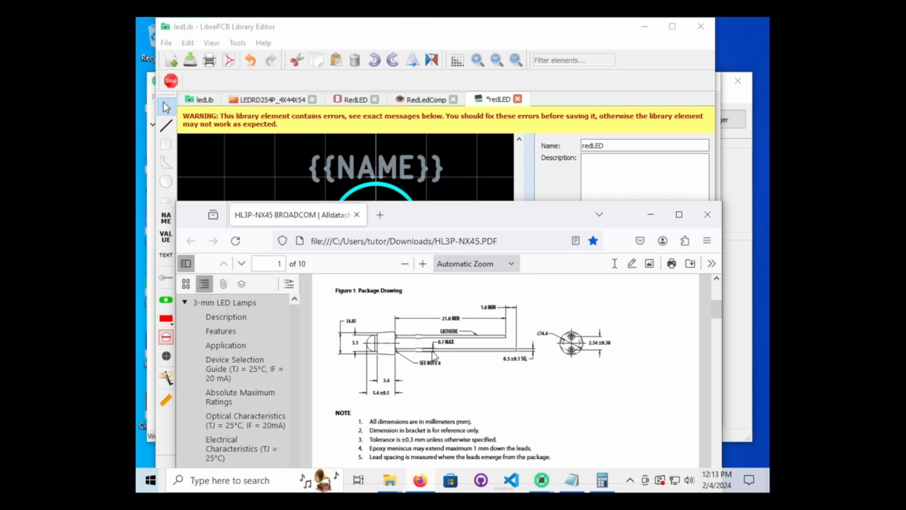
{"action": "left_click", "coordinate": [474, 154]}
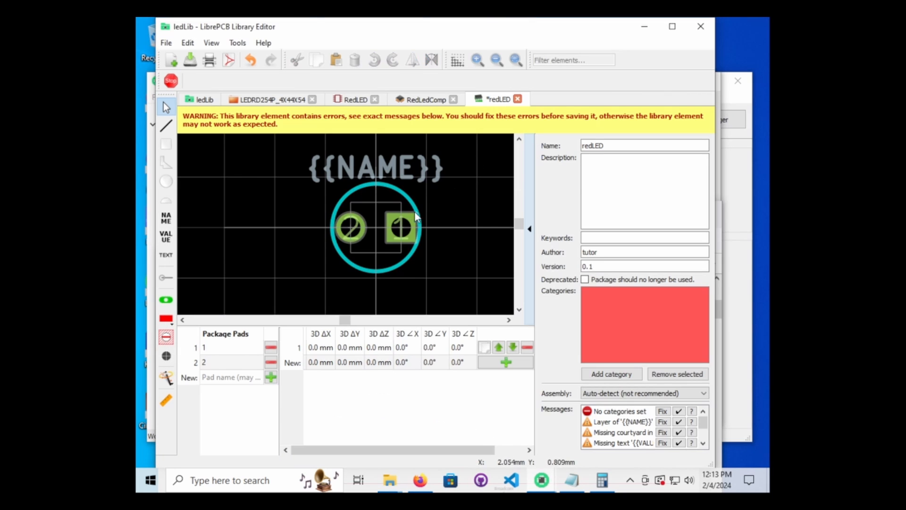
{"action": "left_click", "coordinate": [410, 204]}
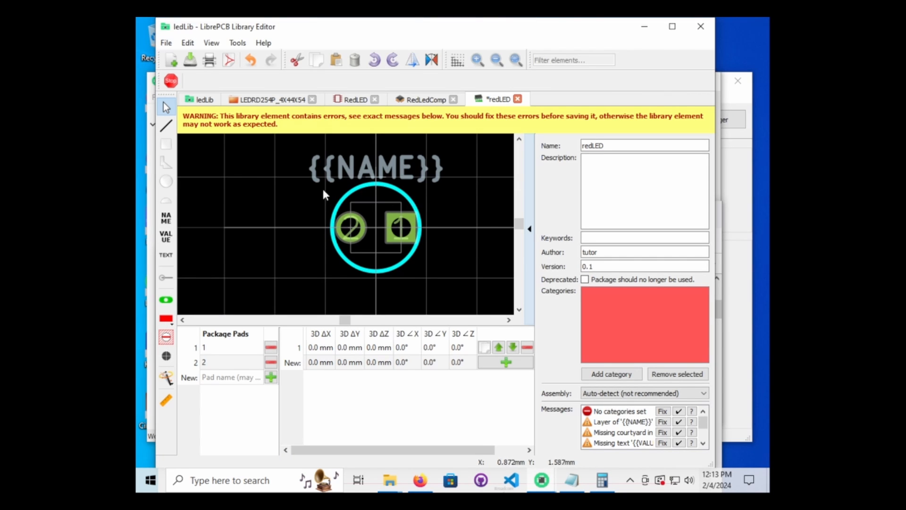
{"action": "left_click", "coordinate": [166, 182]}
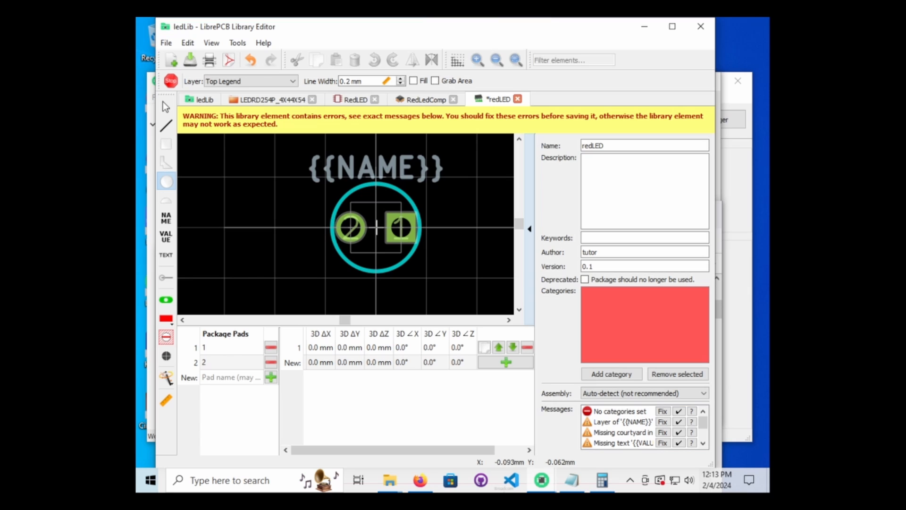
{"action": "left_click", "coordinate": [375, 228]}
{"action": "key", "text": "Escape"}
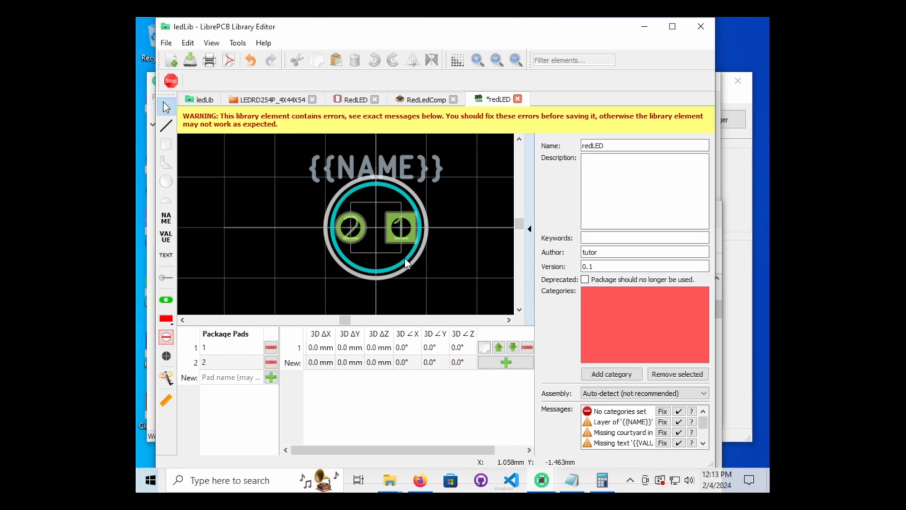
Step: Assign the outer circle around the pads to the Top Courtyard layer and set its diameter to 4.4 mm
{"action": "double_click", "coordinate": [415, 264]}
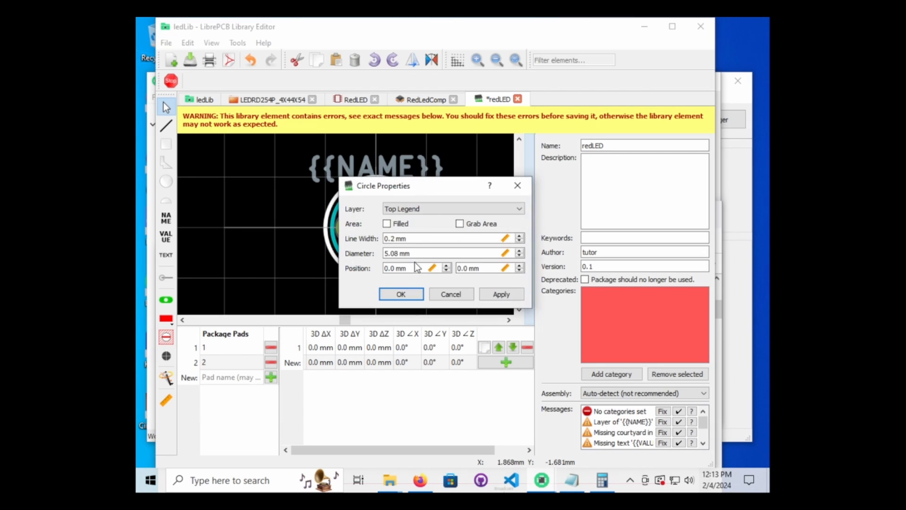
{"action": "left_click", "coordinate": [437, 208]}
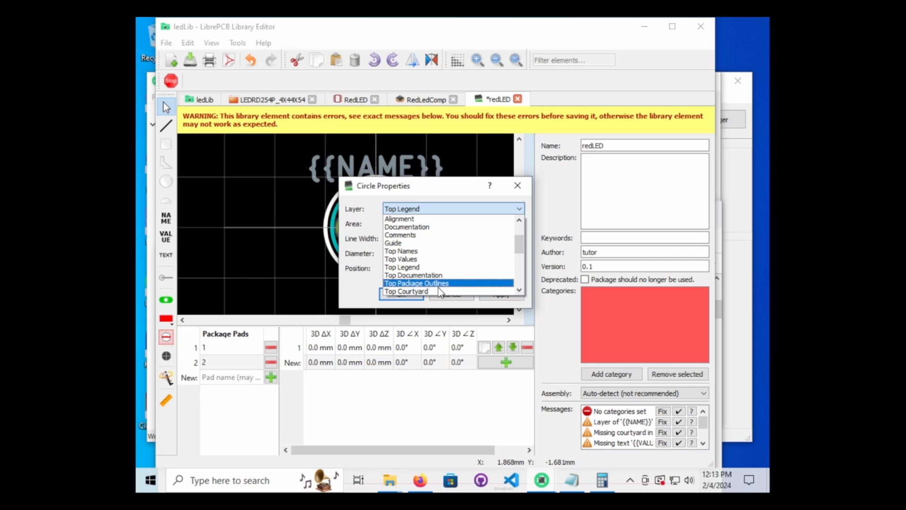
{"action": "left_click", "coordinate": [441, 291]}
{"action": "left_click", "coordinate": [425, 254]}
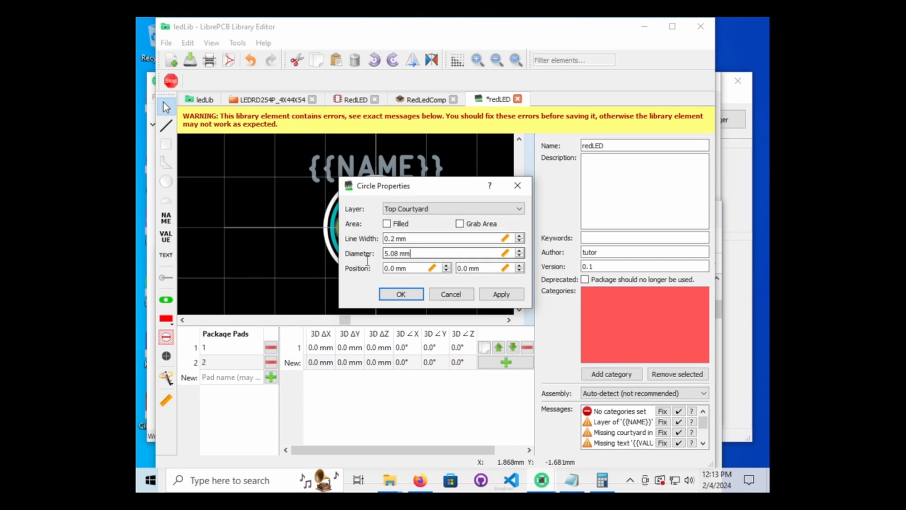
{"action": "key", "text": "ctrl+a"}
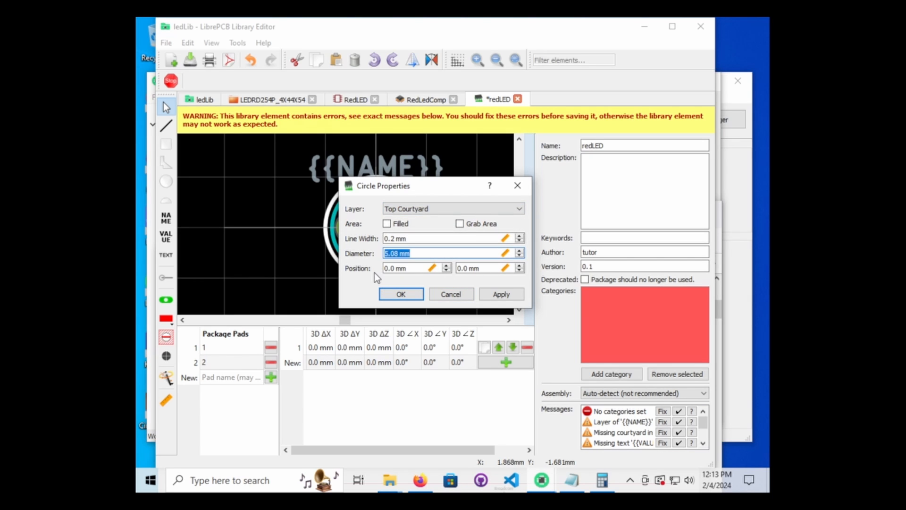
{"action": "type", "text": "4.4"}
{"action": "left_click", "coordinate": [411, 296]}
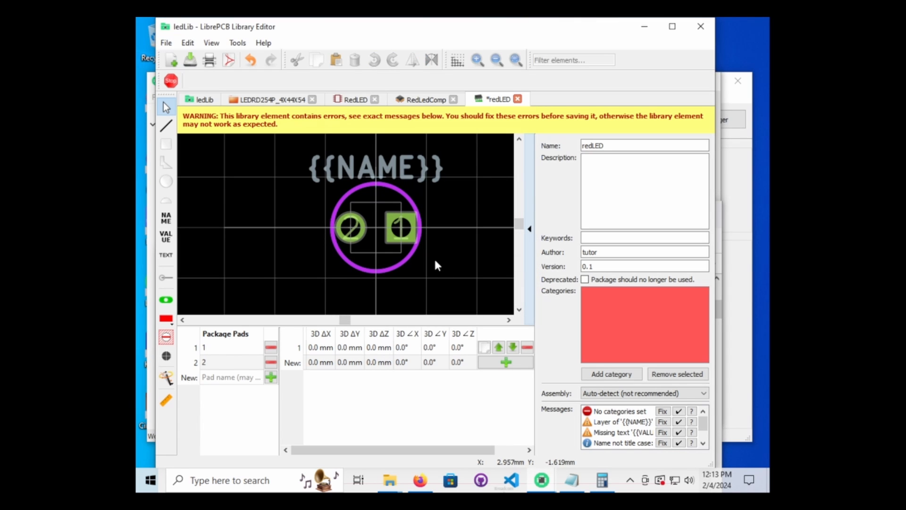
Step: Look through the layers available for the {{NAME}} text in its properties, keeping Top Values
{"action": "double_click", "coordinate": [411, 171]}
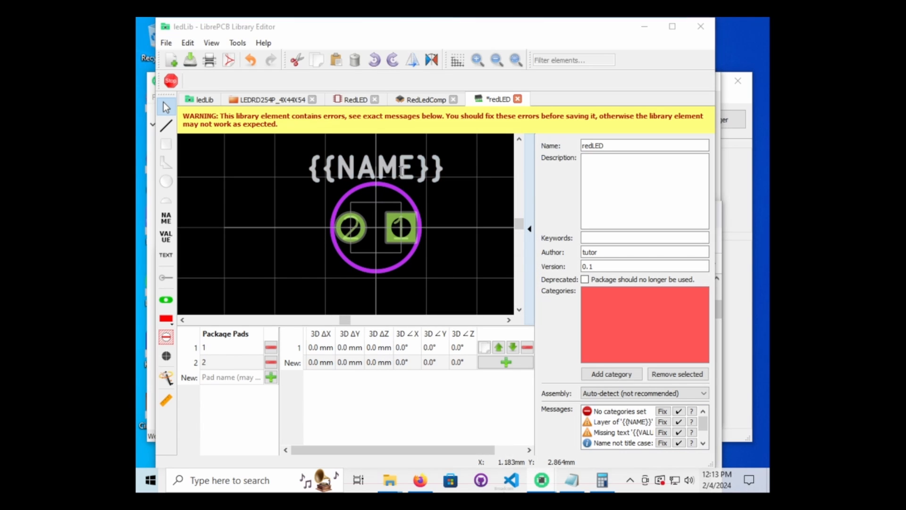
{"action": "left_click", "coordinate": [450, 219]}
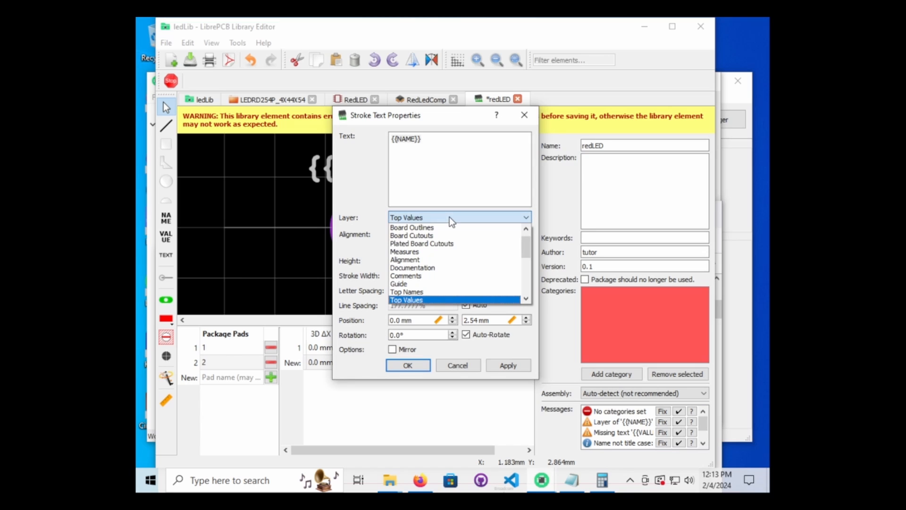
{"action": "scroll", "coordinate": [450, 278], "scroll_direction": "down", "scroll_amount": 1}
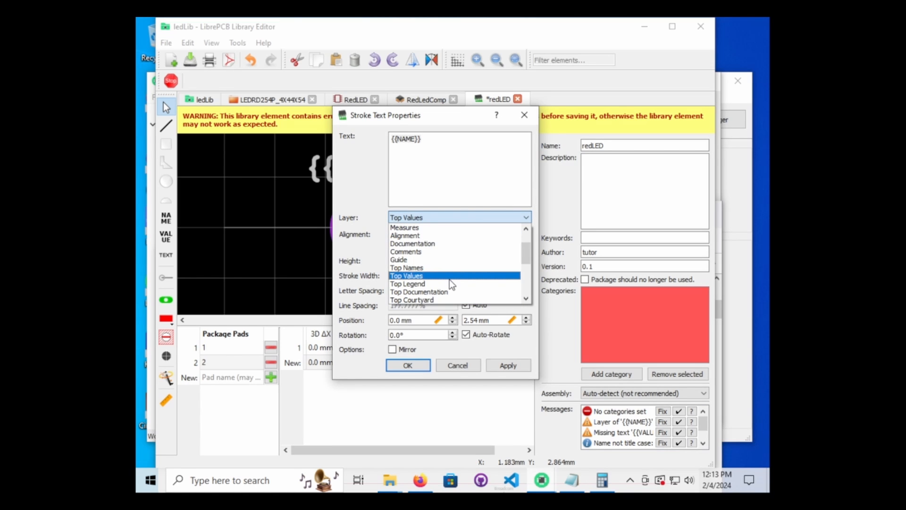
{"action": "scroll", "coordinate": [449, 280], "scroll_direction": "down", "scroll_amount": 1}
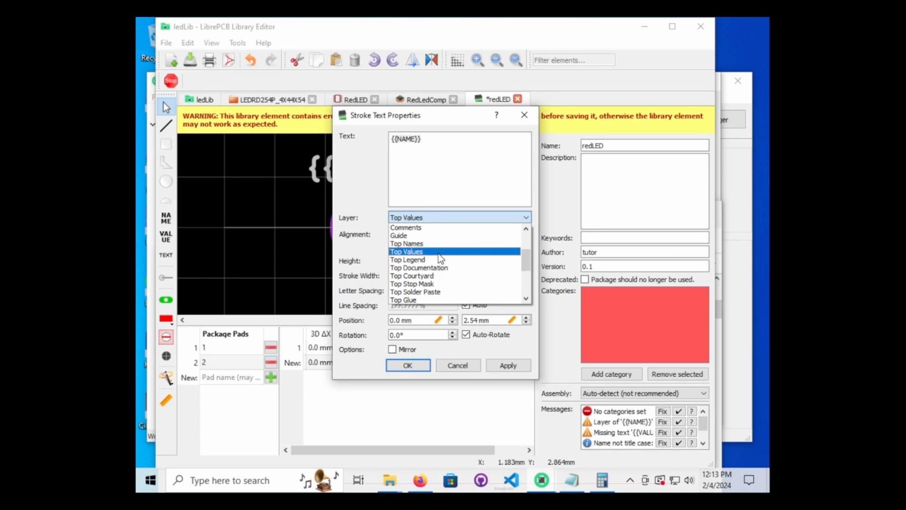
{"action": "scroll", "coordinate": [454, 276], "scroll_direction": "down", "scroll_amount": 2}
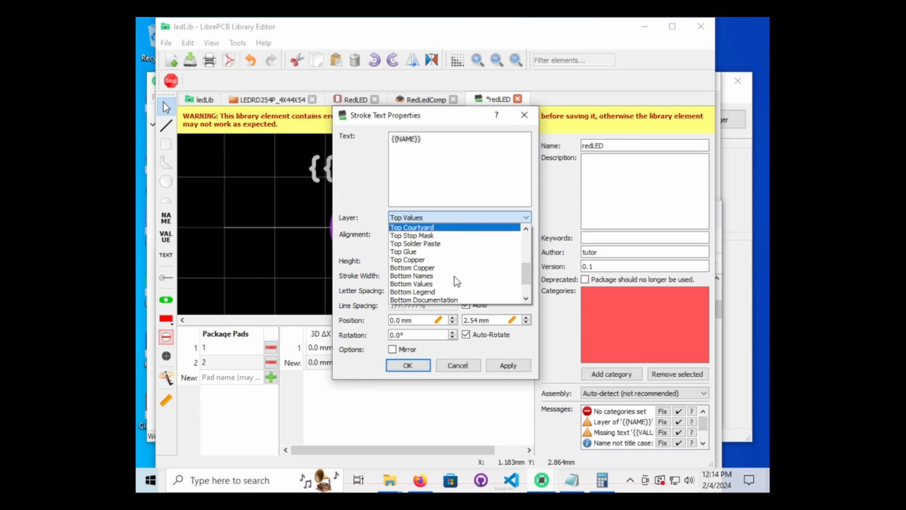
{"action": "scroll", "coordinate": [454, 276], "scroll_direction": "up", "scroll_amount": 2}
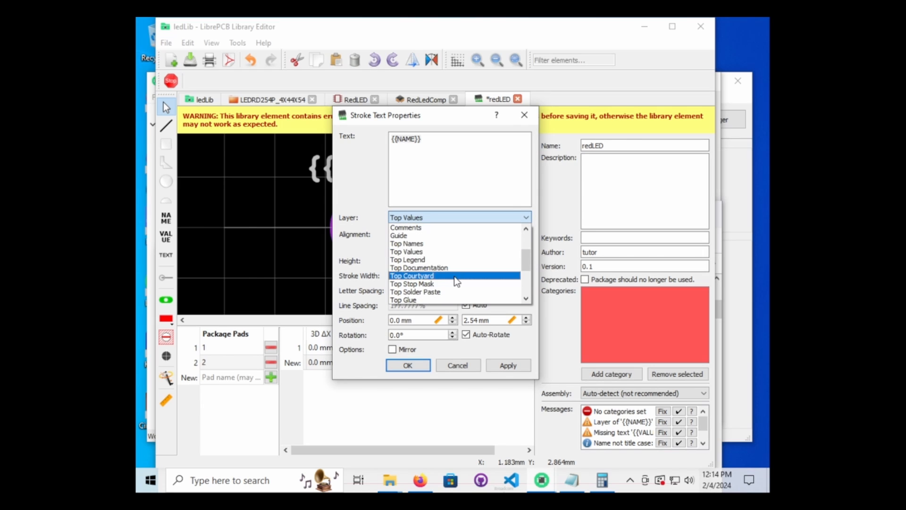
{"action": "left_click", "coordinate": [536, 366]}
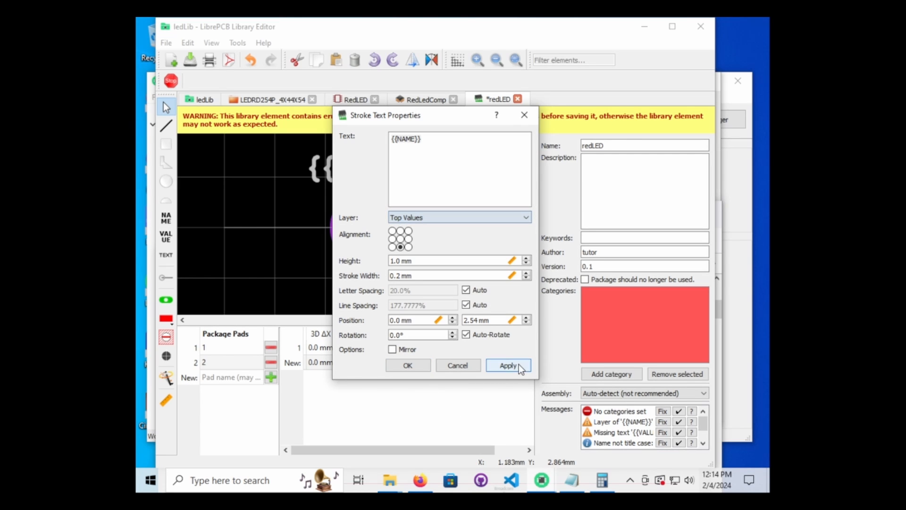
{"action": "left_click", "coordinate": [409, 366]}
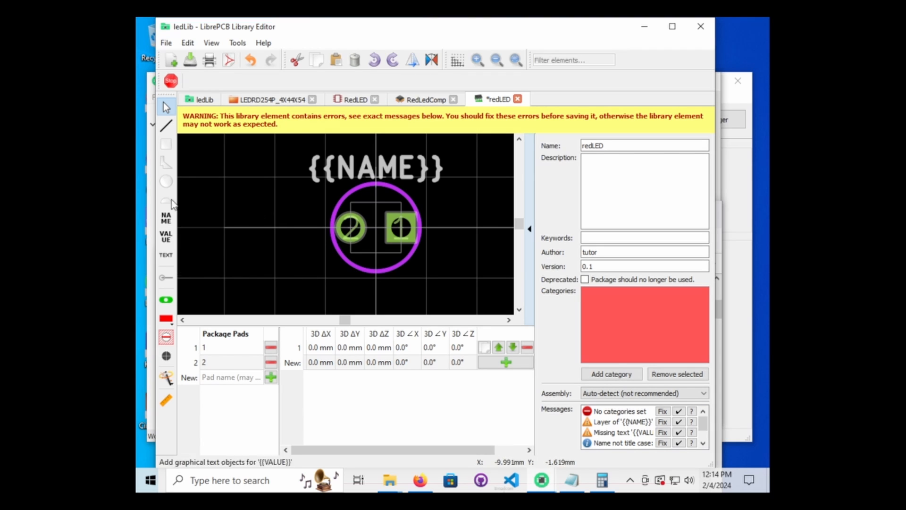
{"action": "left_click", "coordinate": [166, 125]}
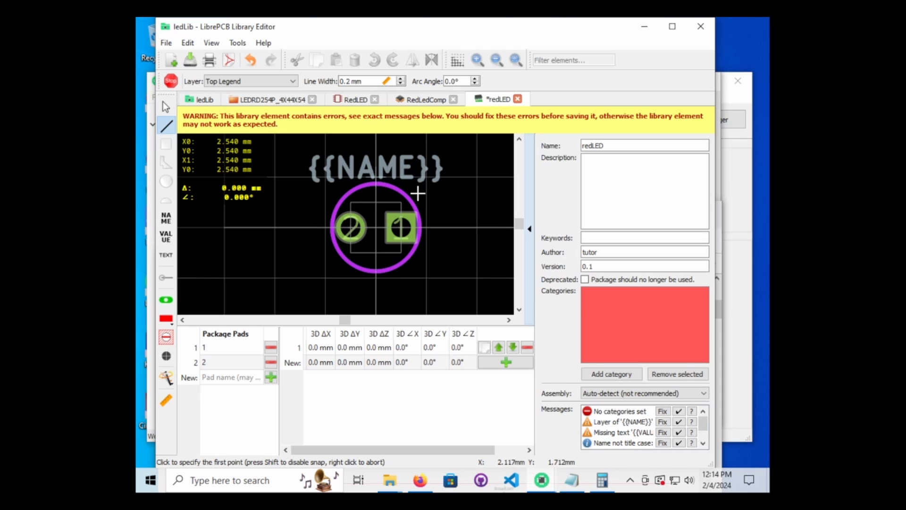
{"action": "left_click", "coordinate": [426, 178]}
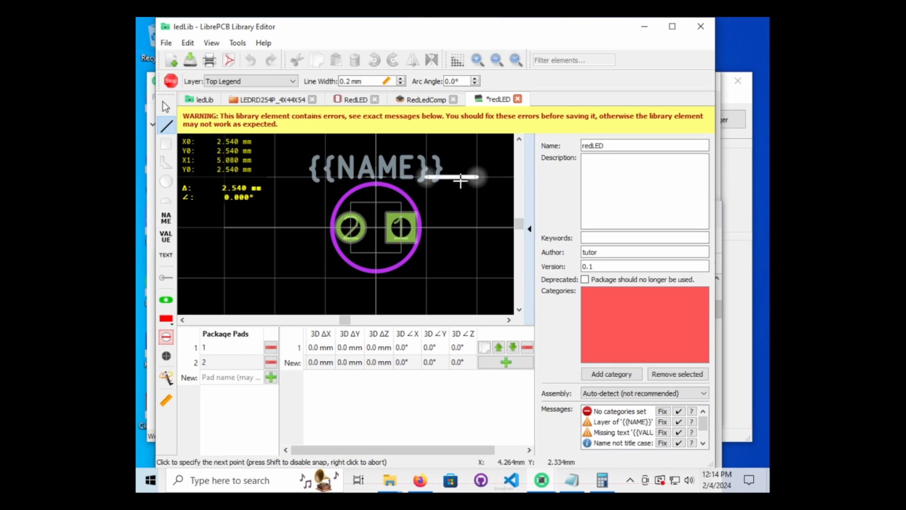
{"action": "key", "text": "Escape"}
Step: Set the package editor's grid interval to 0.635 mm
{"action": "left_click", "coordinate": [458, 63]}
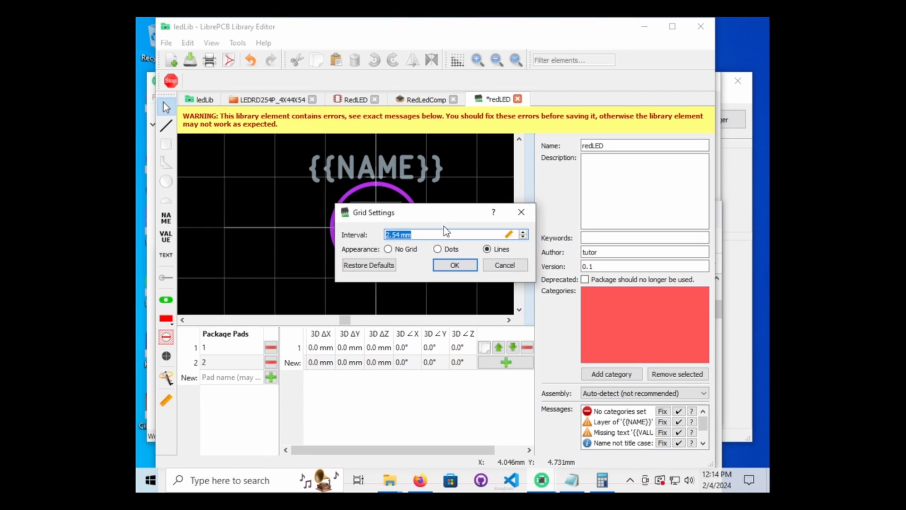
{"action": "type", "text": "0.635"}
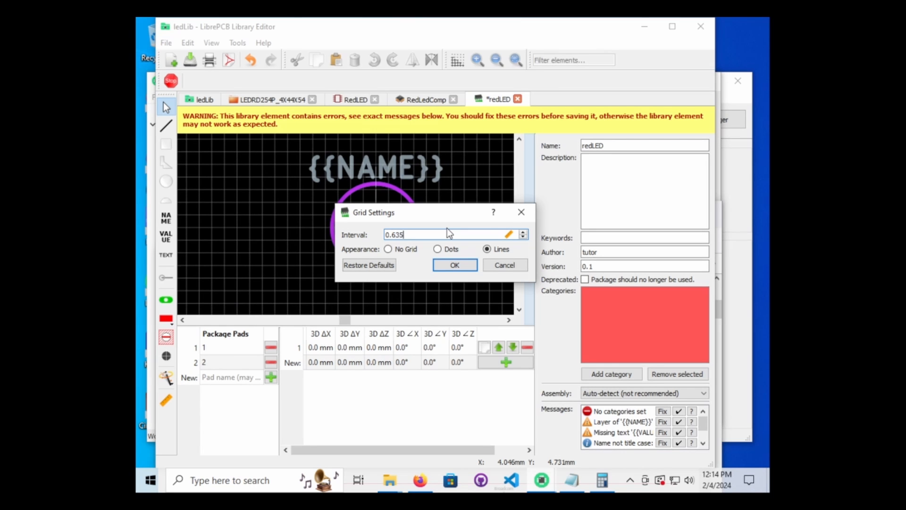
{"action": "key", "text": "Return"}
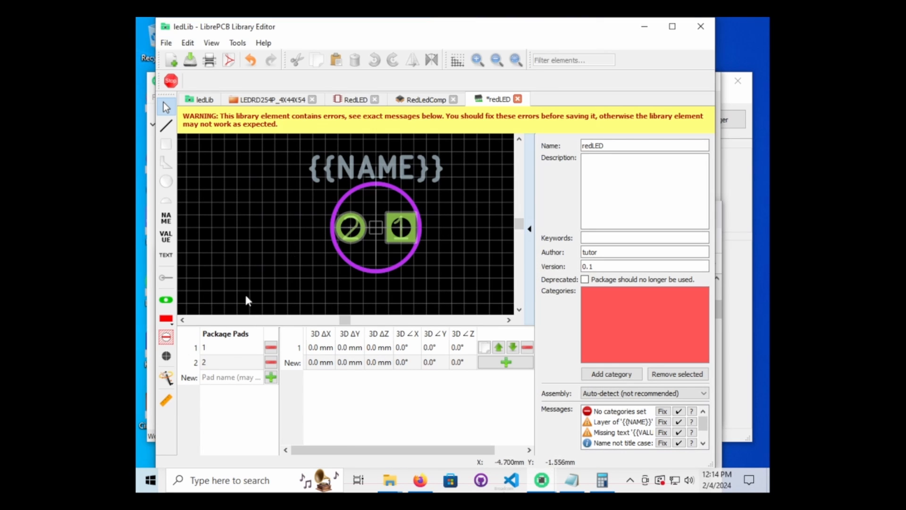
Step: Measure the centre-to-centre distance from pad 2 to pad 1
{"action": "left_click", "coordinate": [165, 399]}
{"action": "left_click", "coordinate": [351, 229]}
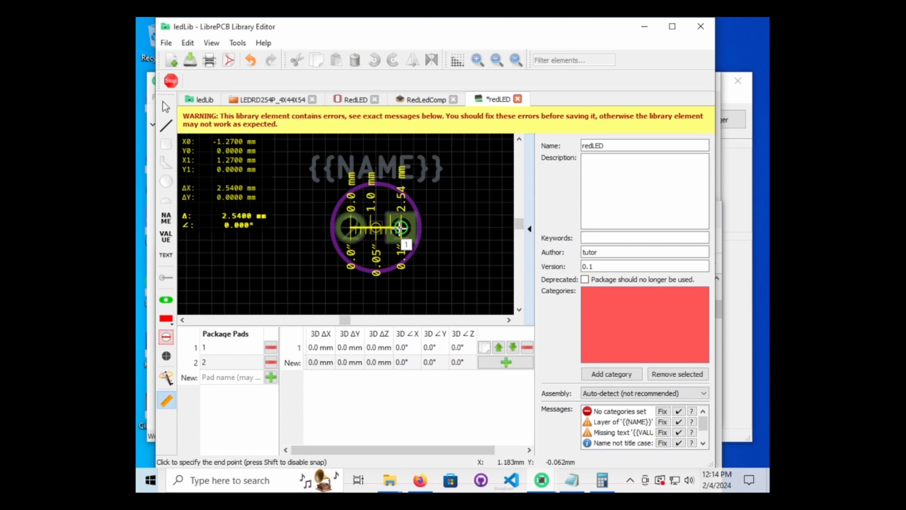
{"action": "key", "text": "Escape"}
{"action": "key", "text": "Escape"}
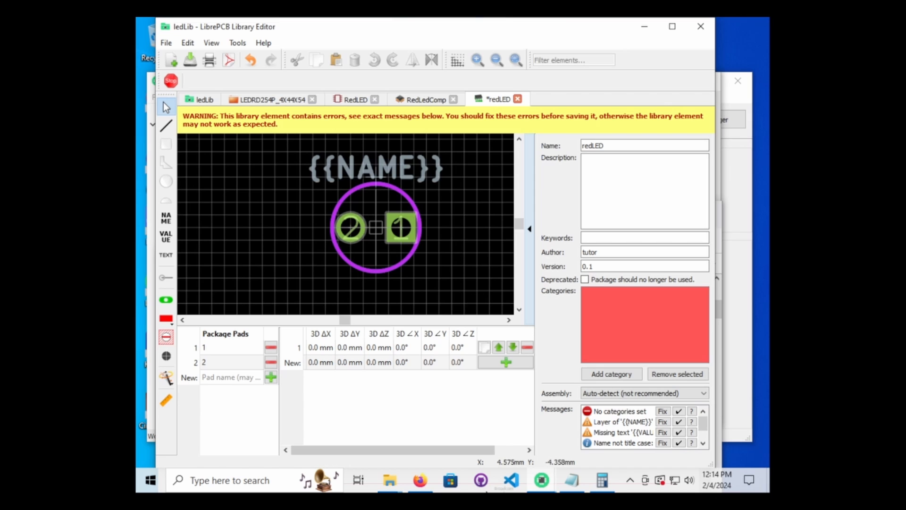
Step: Consult the recommended PCB through-hole size drawing in the HL3P-NX45 datasheet in the browser, and return to the library editor
{"action": "mouse_move", "coordinate": [419, 480]}
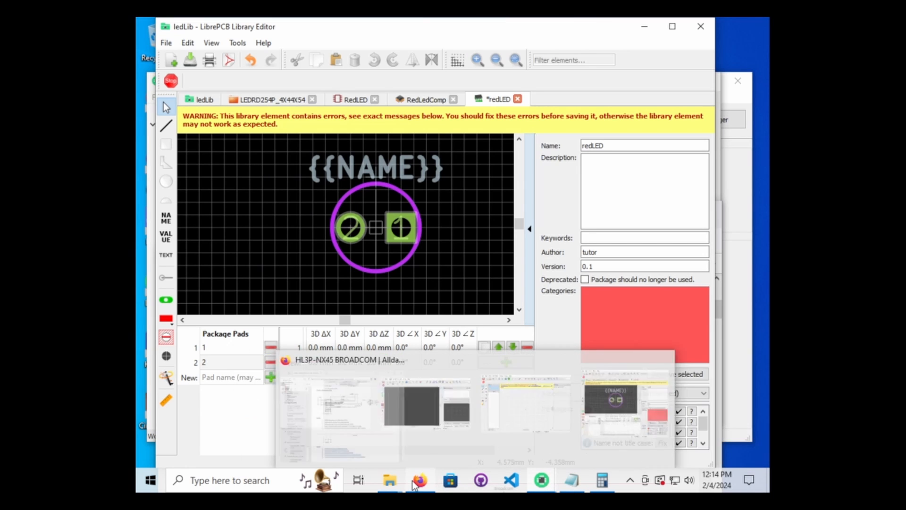
{"action": "left_click", "coordinate": [412, 407]}
{"action": "scroll", "coordinate": [565, 364], "scroll_direction": "down", "scroll_amount": 10}
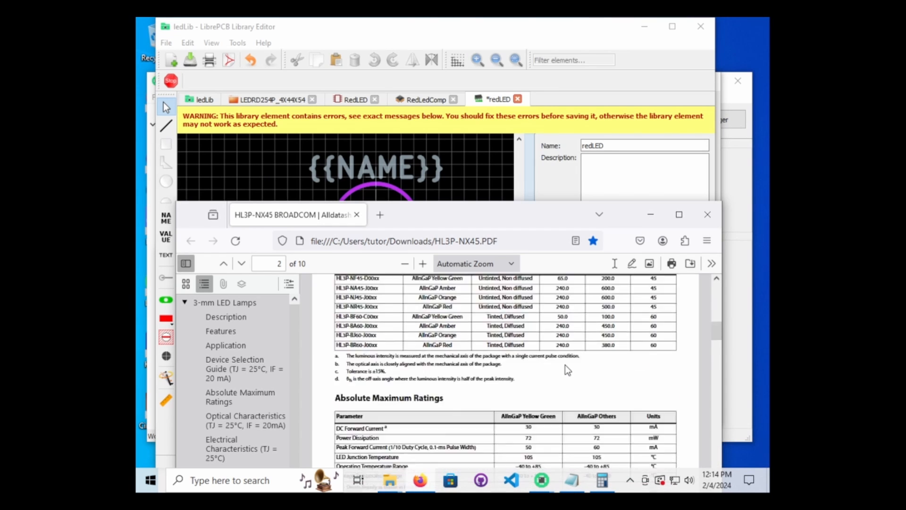
{"action": "scroll", "coordinate": [565, 364], "scroll_direction": "down", "scroll_amount": 15}
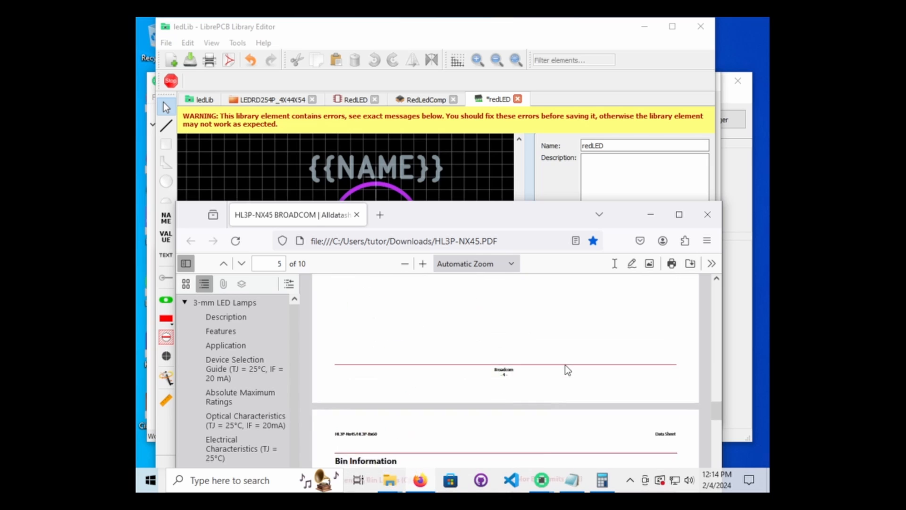
{"action": "scroll", "coordinate": [565, 365], "scroll_direction": "down", "scroll_amount": 15}
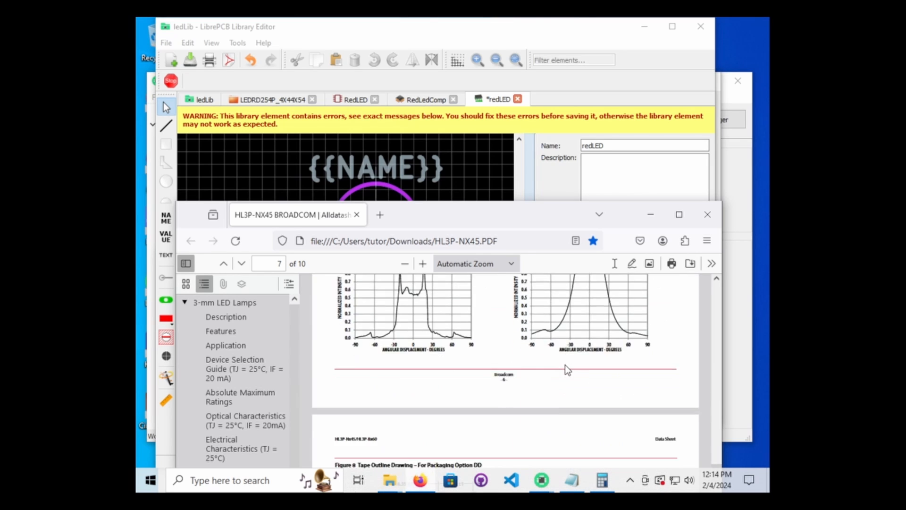
{"action": "scroll", "coordinate": [566, 369], "scroll_direction": "down", "scroll_amount": 8}
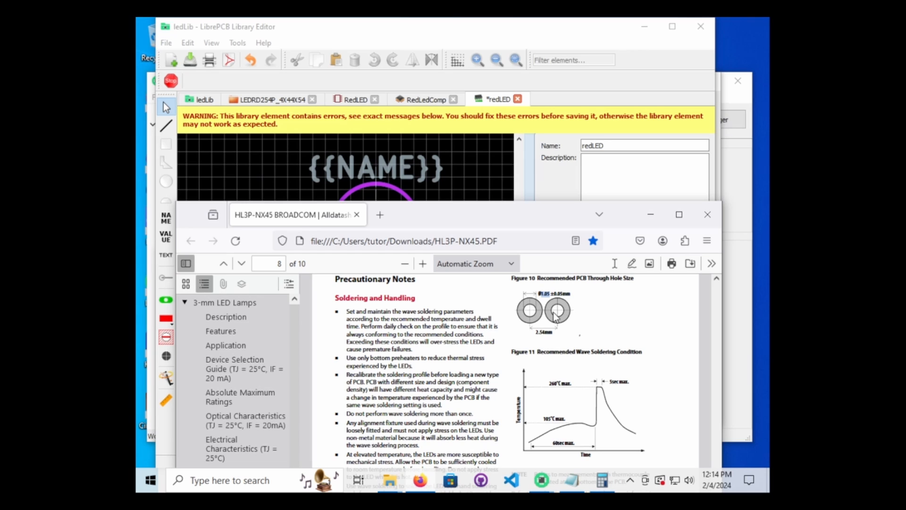
{"action": "left_click", "coordinate": [558, 101]}
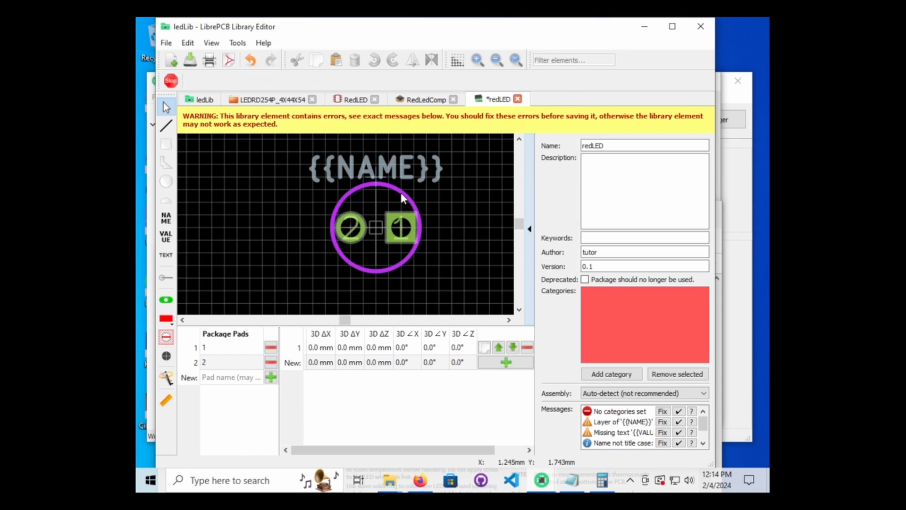
Step: Draw a short horizontal Top Legend line from (1.905, 1.905) mm to (2.54, 1.905) mm, just outside the circle near pad 1
{"action": "left_click", "coordinate": [166, 125]}
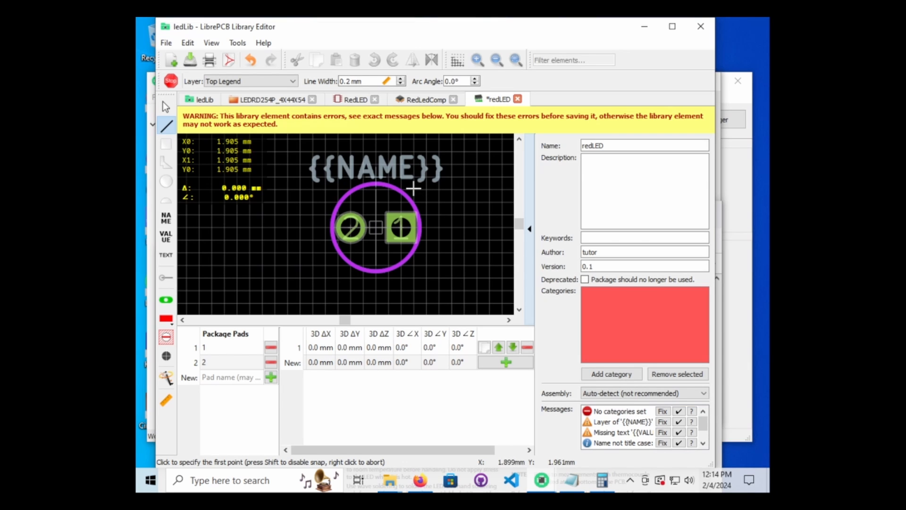
{"action": "left_click", "coordinate": [424, 188]}
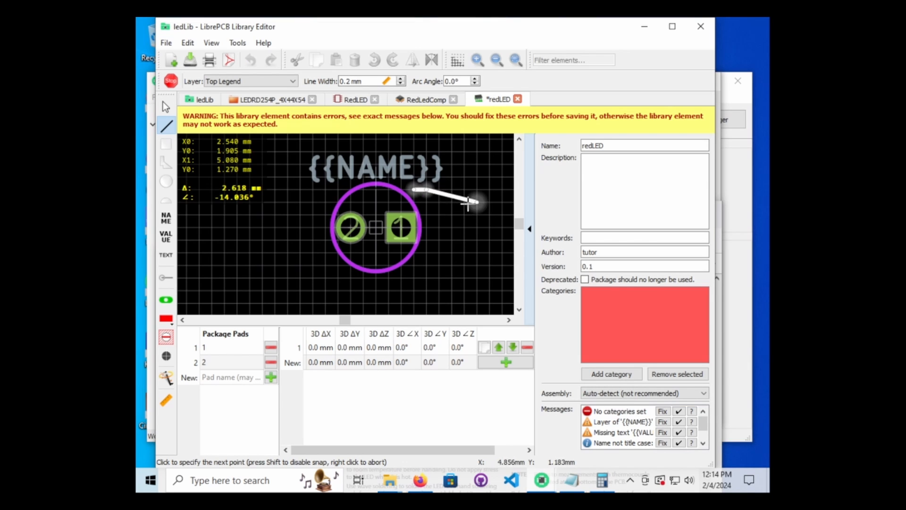
{"action": "right_click", "coordinate": [443, 194]}
{"action": "right_click", "coordinate": [442, 195]}
Step: Change the layer of the short line near pad 1 to Top Package Outlines
{"action": "double_click", "coordinate": [417, 191]}
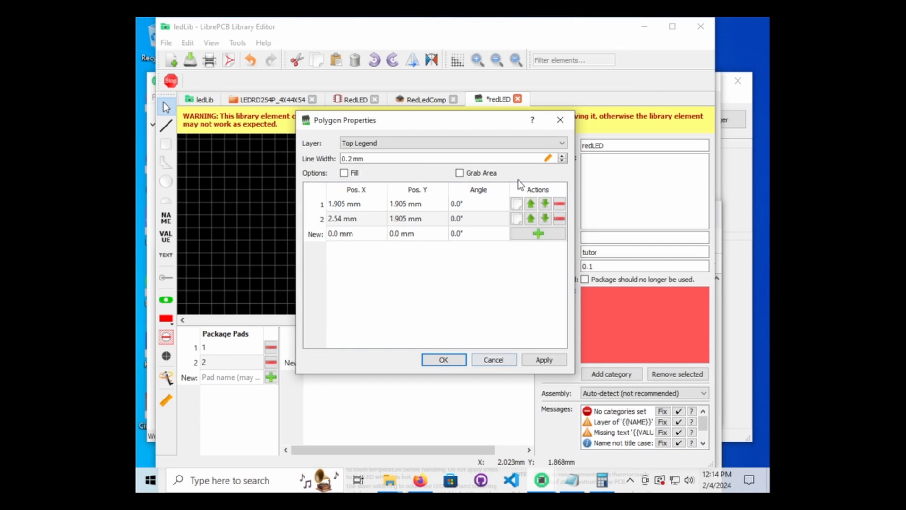
{"action": "left_click", "coordinate": [560, 144]}
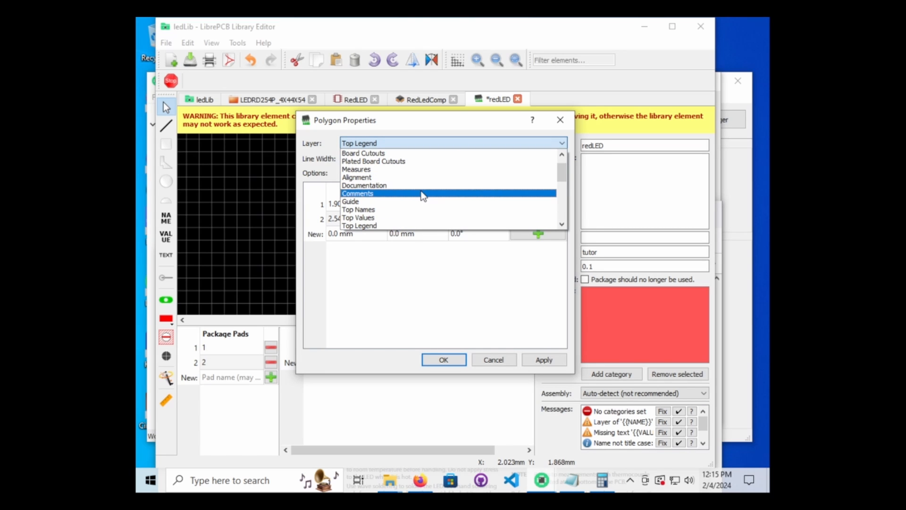
{"action": "scroll", "coordinate": [422, 195], "scroll_direction": "up", "scroll_amount": 1}
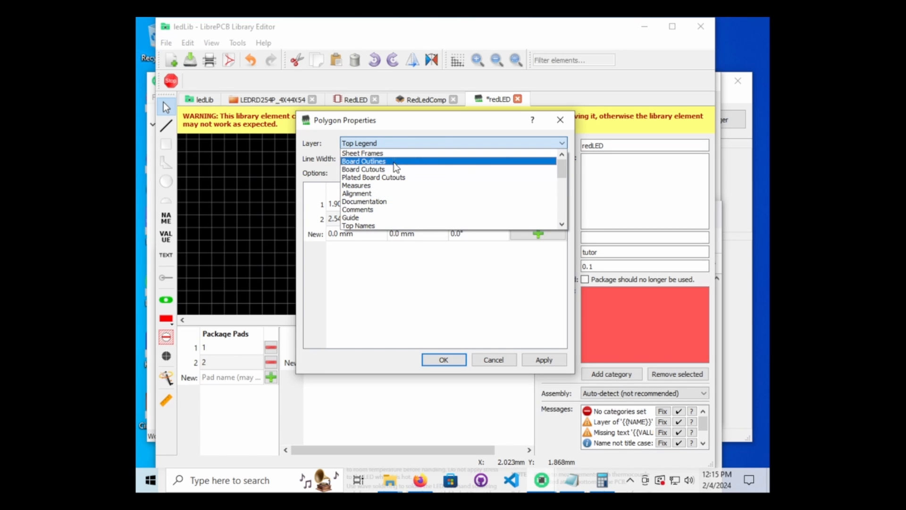
{"action": "scroll", "coordinate": [399, 202], "scroll_direction": "down", "scroll_amount": 1}
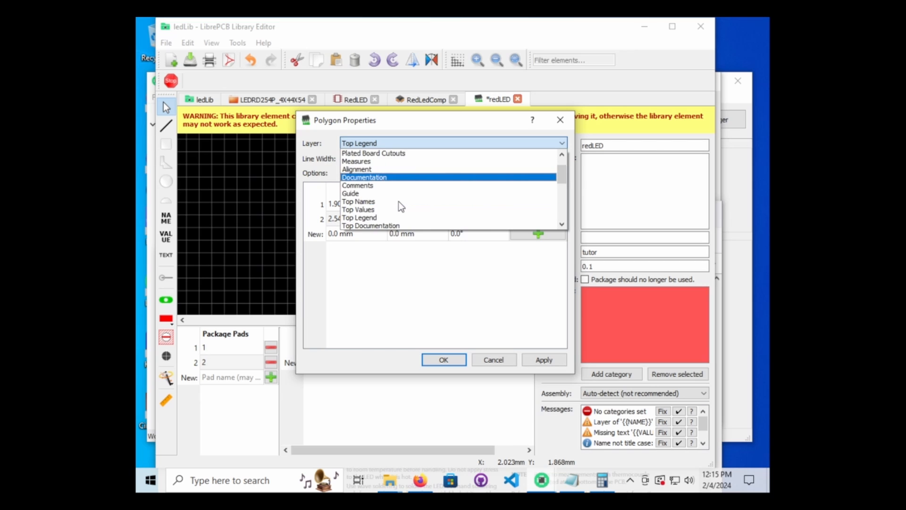
{"action": "scroll", "coordinate": [408, 201], "scroll_direction": "down", "scroll_amount": 1}
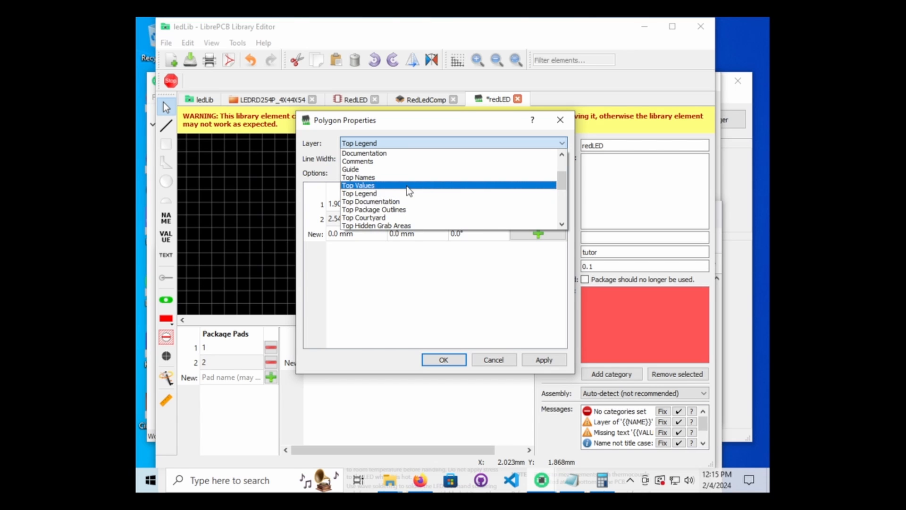
{"action": "left_click", "coordinate": [412, 212]}
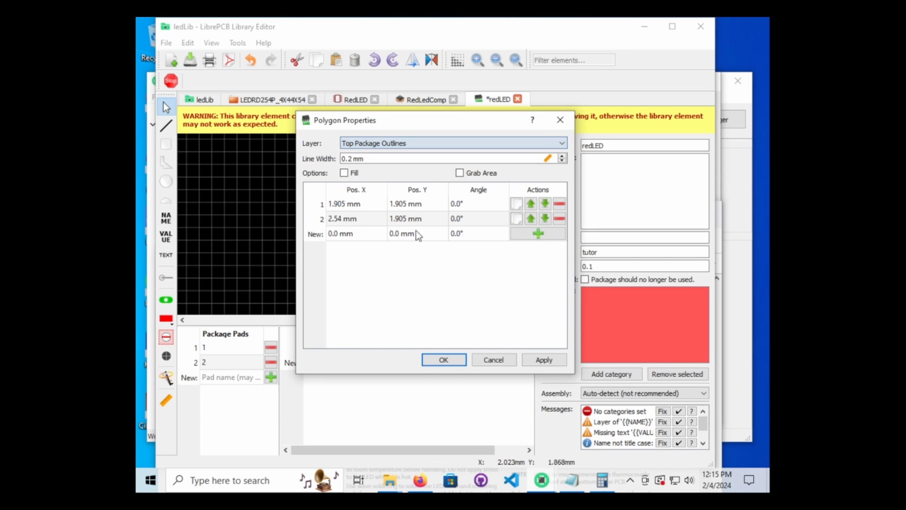
{"action": "left_click", "coordinate": [452, 360]}
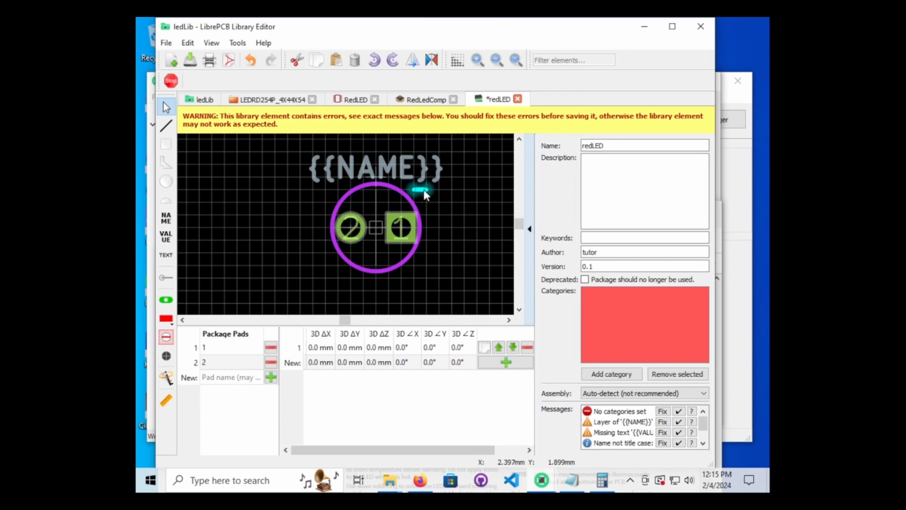
Step: Draw a second Top Legend line from (1.905, 1.905) mm to (2.54, 1.905) mm over the existing short line near pad 1
{"action": "left_click", "coordinate": [165, 129]}
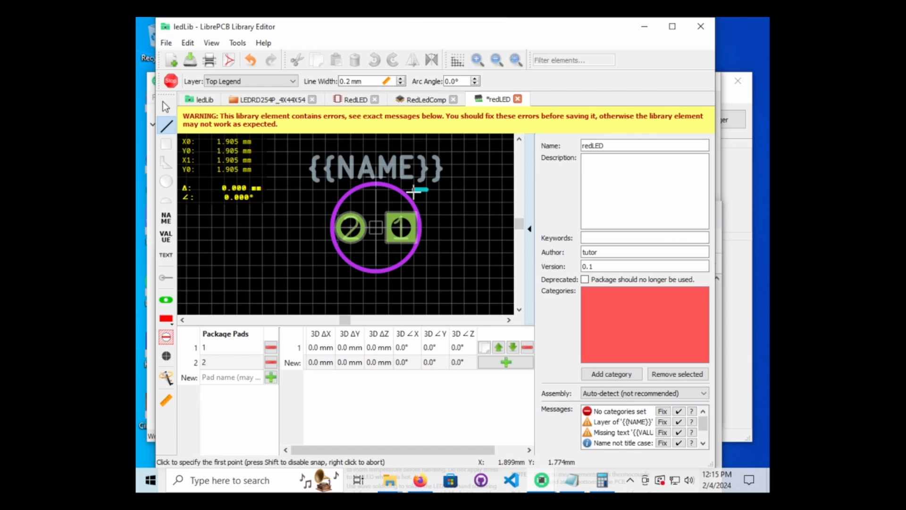
{"action": "left_click", "coordinate": [415, 189]}
{"action": "left_click", "coordinate": [428, 189]}
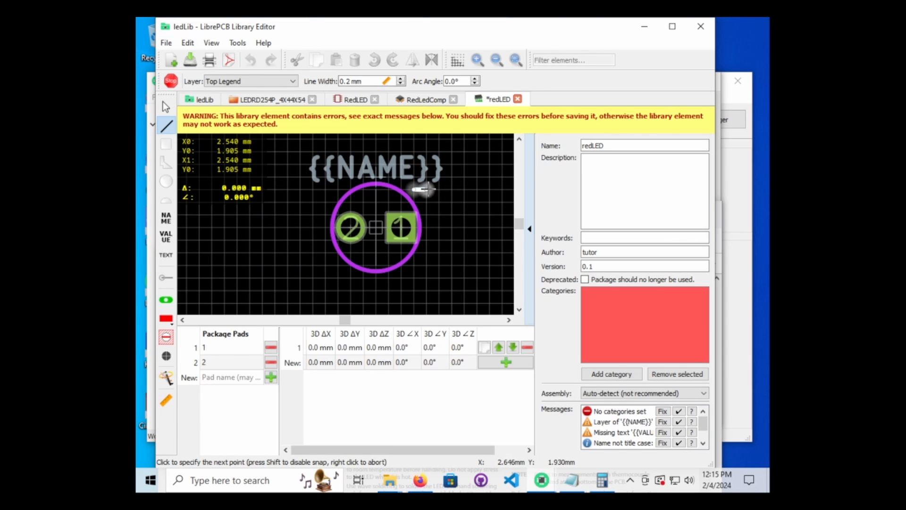
{"action": "right_click", "coordinate": [481, 201]}
{"action": "key", "text": "Escape"}
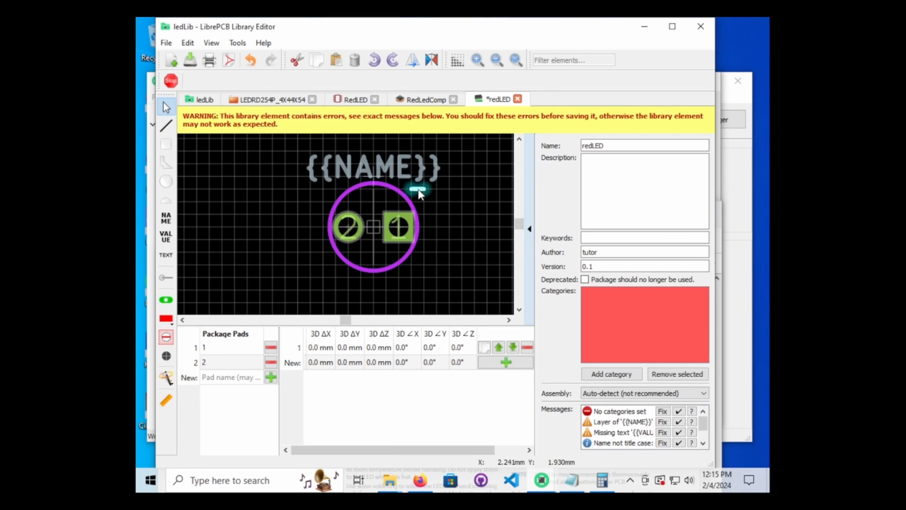
Step: Check the properties of the overlapping Top Package Outlines line and pull its outer end diagonally away from the Top Legend line
{"action": "double_click", "coordinate": [419, 190]}
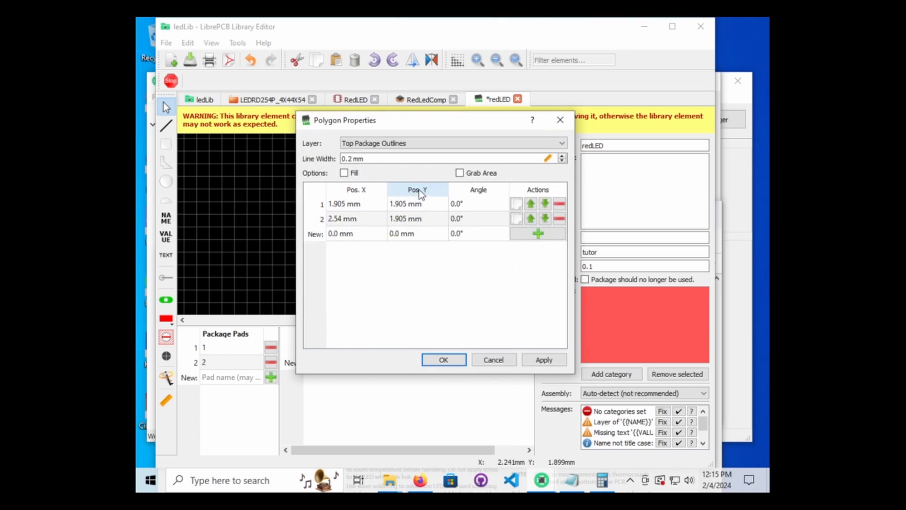
{"action": "left_click", "coordinate": [561, 119]}
{"action": "left_click_drag", "start_coordinate": [419, 191], "coordinate": [443, 213]}
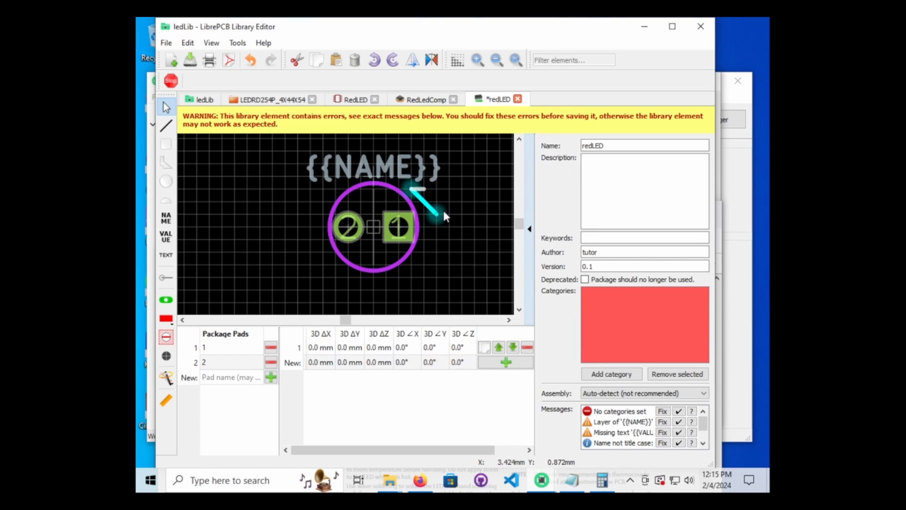
{"action": "right_click", "coordinate": [438, 214]}
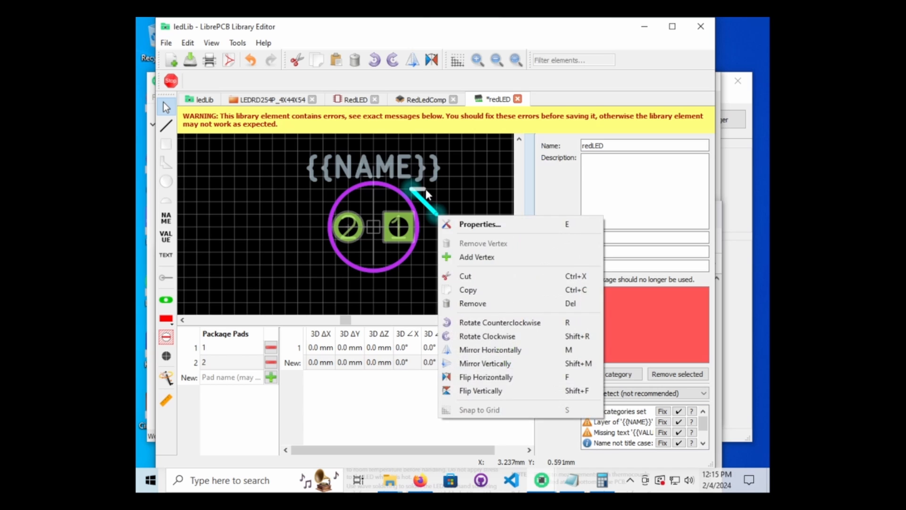
{"action": "left_click", "coordinate": [426, 189]}
Step: Change the layer of the short horizontal Top Legend line near pad 1 to Top Courtyard
{"action": "double_click", "coordinate": [425, 191]}
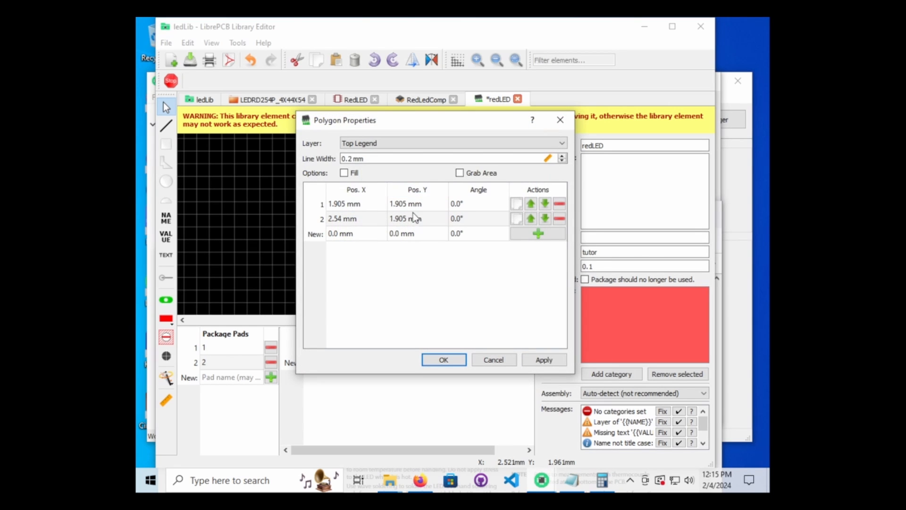
{"action": "left_click", "coordinate": [390, 143]}
{"action": "scroll", "coordinate": [386, 208], "scroll_direction": "down", "scroll_amount": 2}
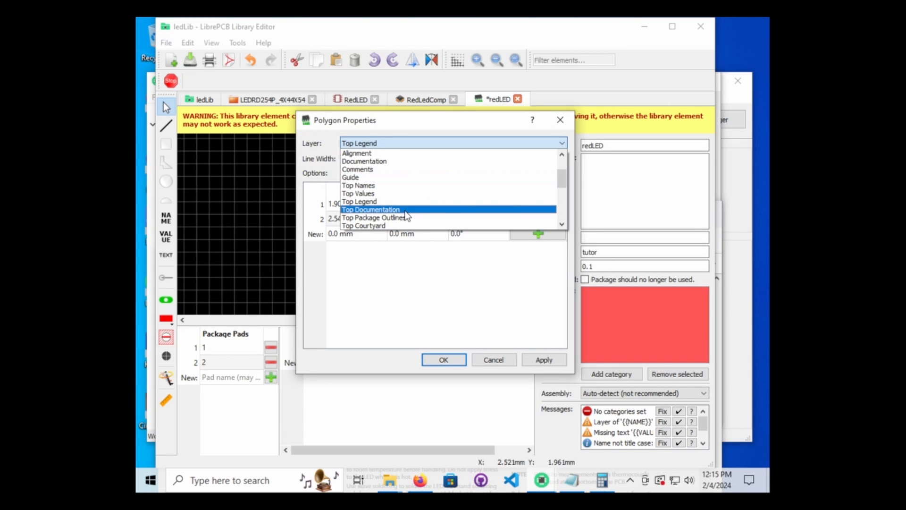
{"action": "left_click", "coordinate": [395, 202]}
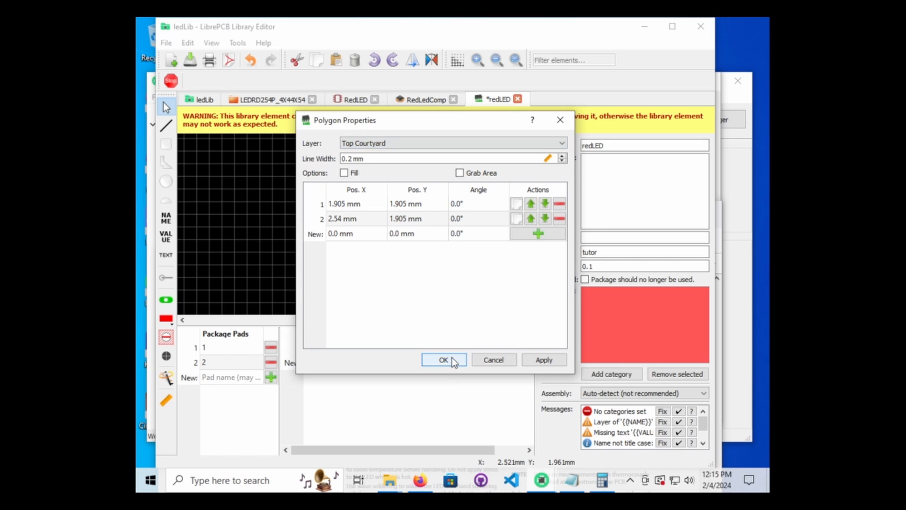
{"action": "left_click", "coordinate": [452, 357]}
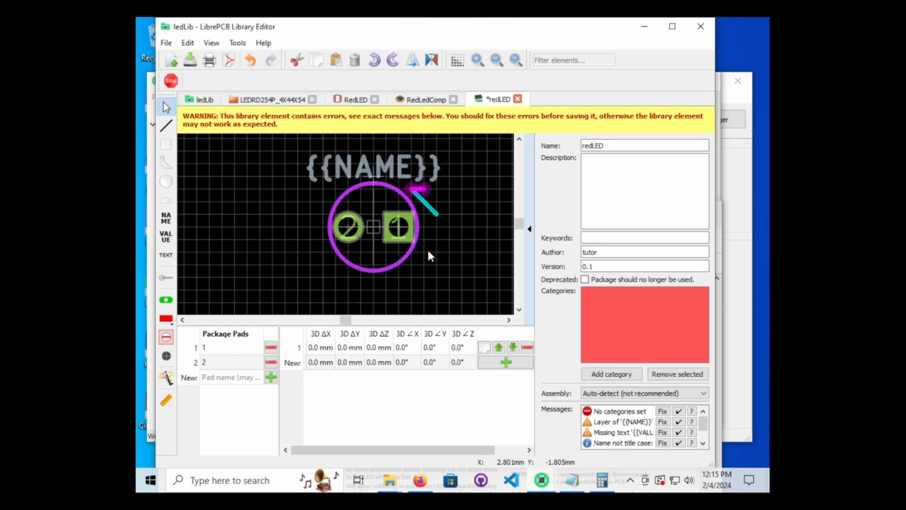
Step: Delete the diagonal Top Package Outlines line near pad 1 and save the redLED package
{"action": "left_click_drag", "start_coordinate": [437, 214], "coordinate": [423, 189]}
{"action": "left_click", "coordinate": [440, 216]}
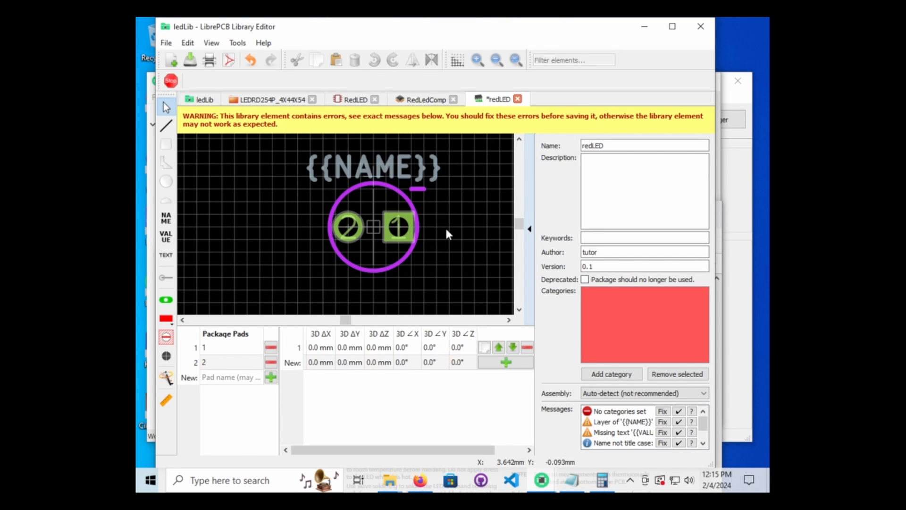
{"action": "left_click", "coordinate": [166, 43]}
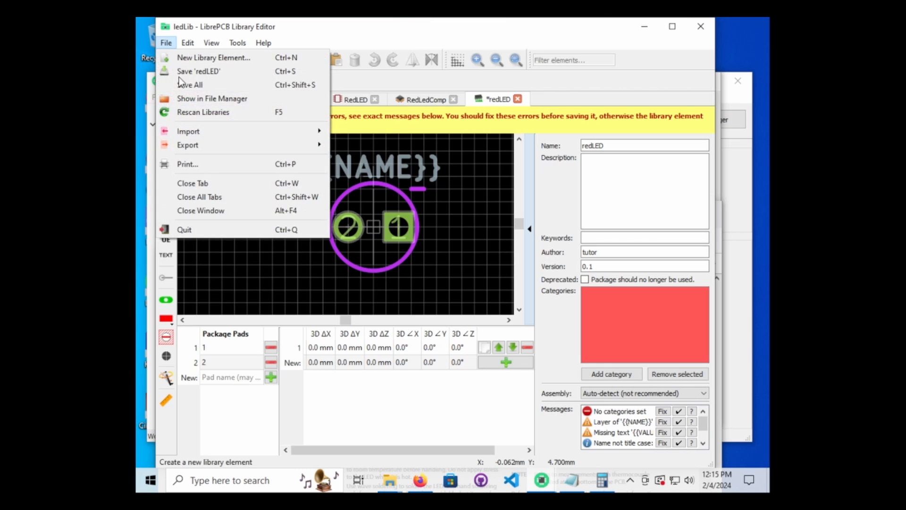
{"action": "left_click", "coordinate": [194, 72]}
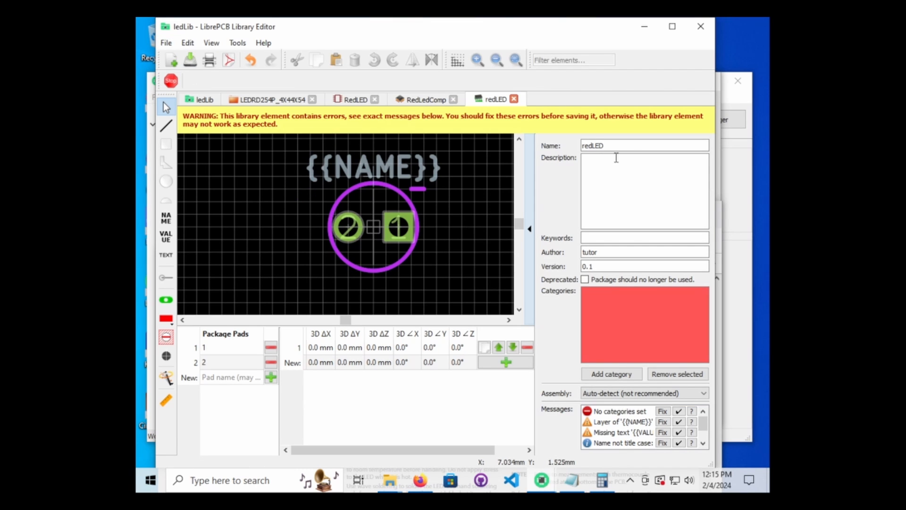
Step: Review the redLED package messages, the LEDRD254P_4X44X54 component category, the RedLedComp default symbol variant and the RedLED symbol
{"action": "scroll", "coordinate": [641, 441], "scroll_direction": "down", "scroll_amount": 1}
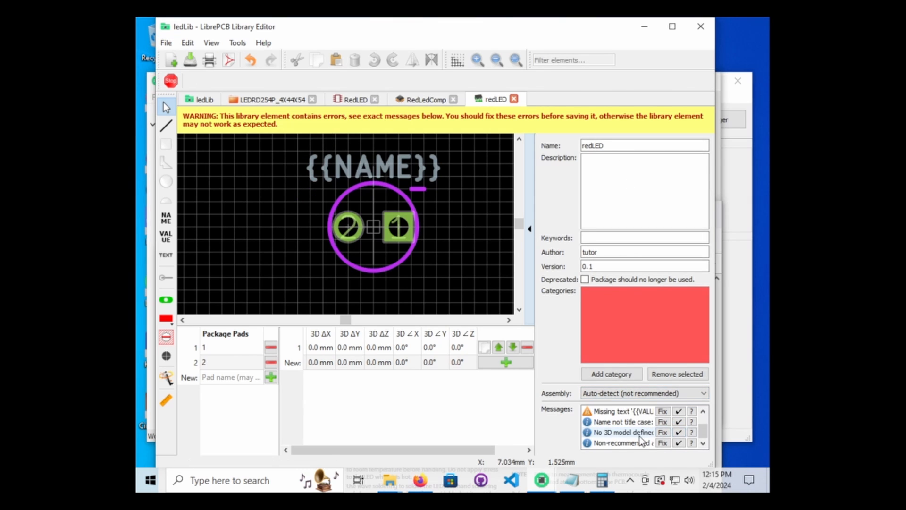
{"action": "scroll", "coordinate": [637, 436], "scroll_direction": "up", "scroll_amount": 1}
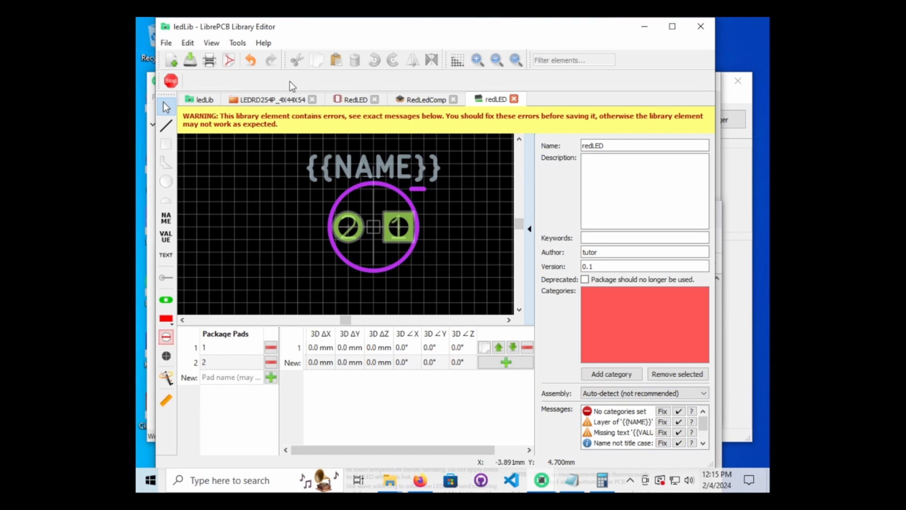
{"action": "left_click", "coordinate": [343, 99]}
{"action": "left_click", "coordinate": [267, 99]}
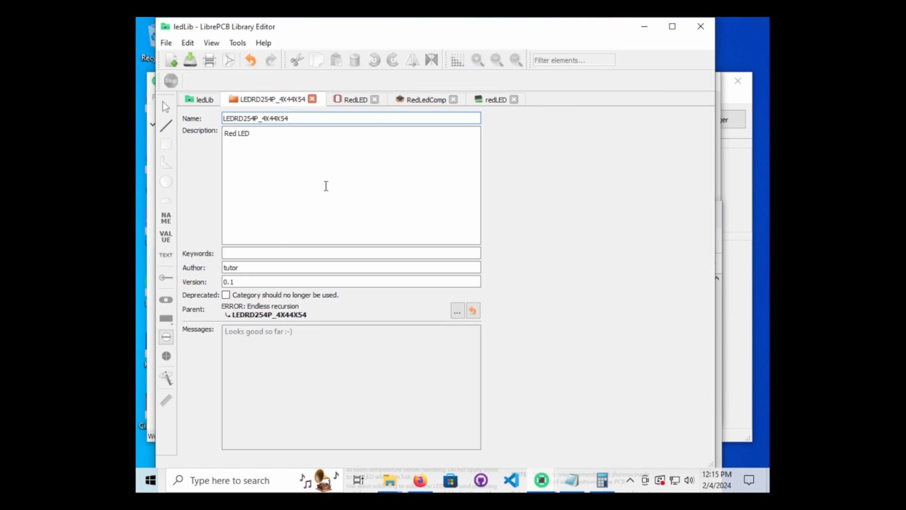
{"action": "left_click", "coordinate": [418, 99]}
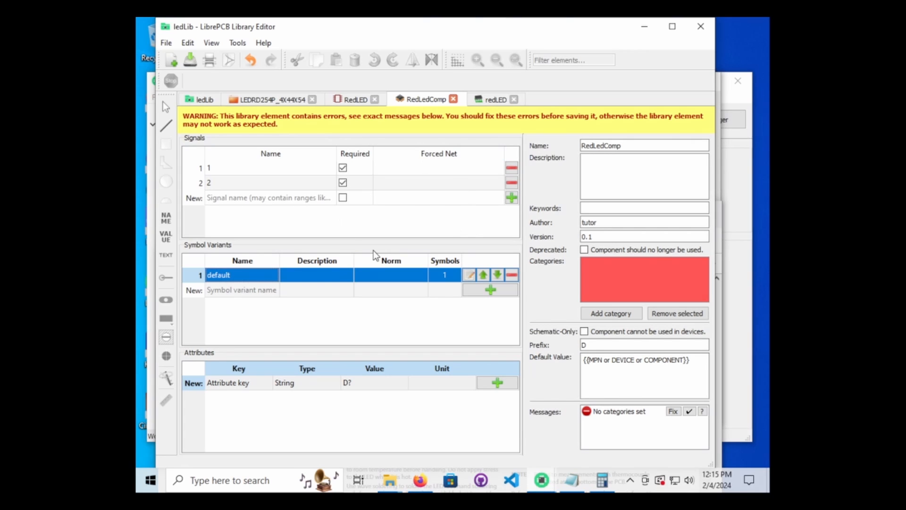
{"action": "double_click", "coordinate": [253, 279]}
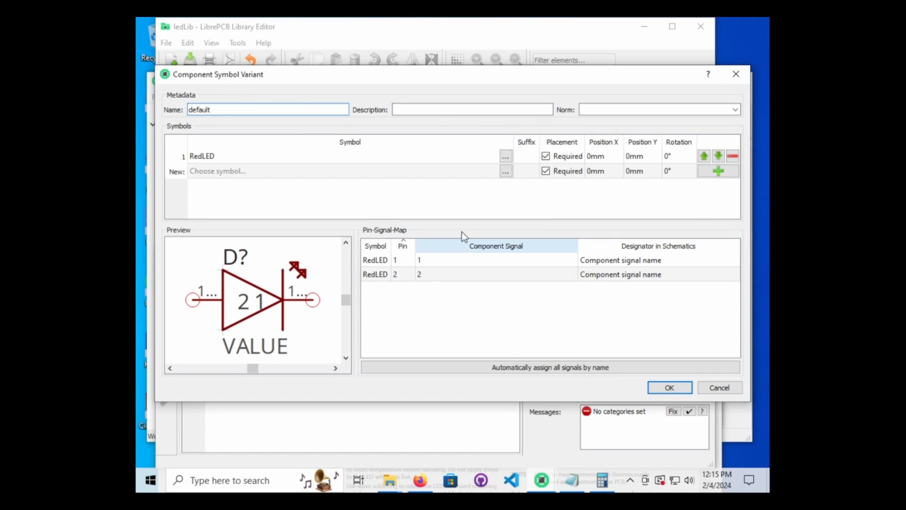
{"action": "left_click", "coordinate": [669, 388]}
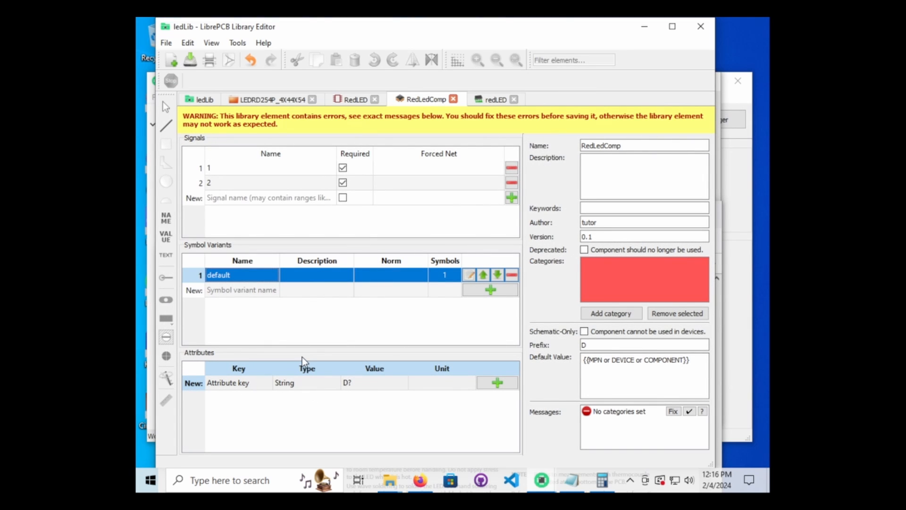
{"action": "left_click", "coordinate": [355, 98]}
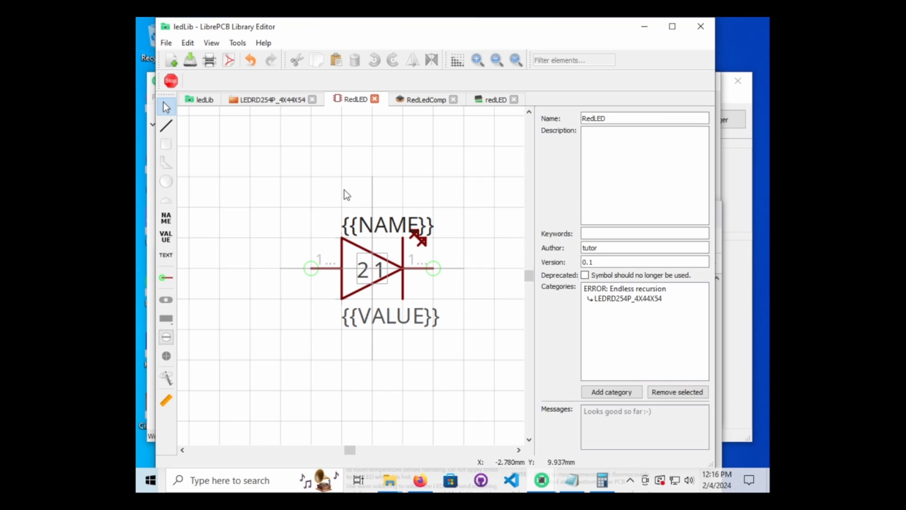
{"action": "left_click", "coordinate": [298, 104]}
Step: Create a package category in ledLib named LEDRD254P_4X44X54, copying the name from the footprintNamingConvention note in Notepad
{"action": "left_click", "coordinate": [196, 99]}
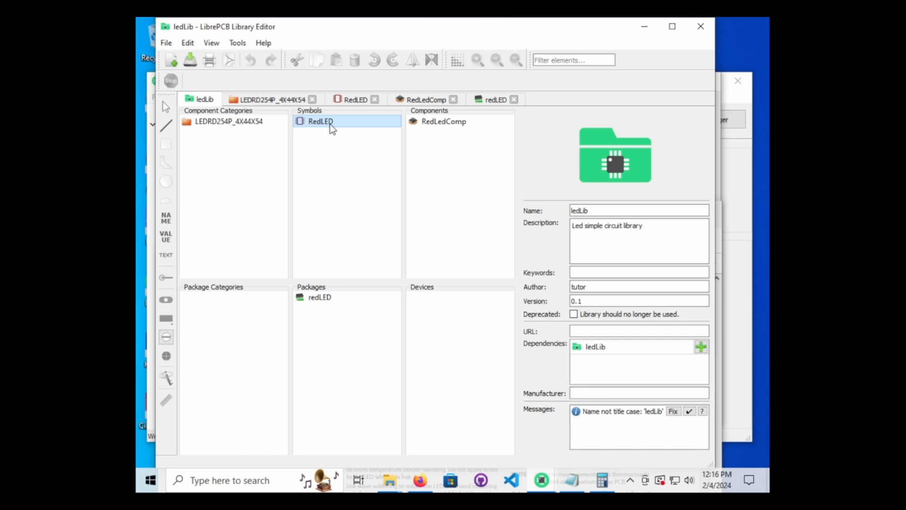
{"action": "right_click", "coordinate": [235, 299]}
{"action": "left_click", "coordinate": [266, 319]}
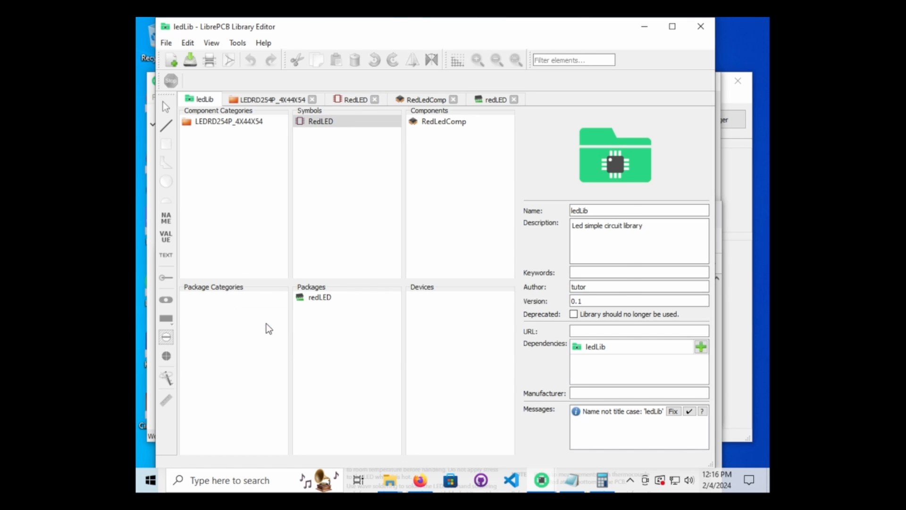
{"action": "left_click", "coordinate": [382, 208]}
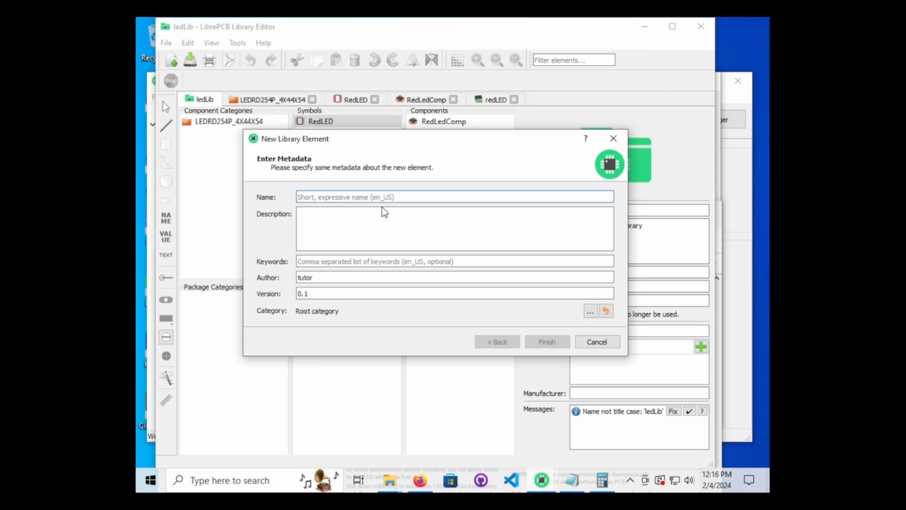
{"action": "type", "text": "file:///C:/Users/tutor/Downloads/HL3P-NX45.PDF"}
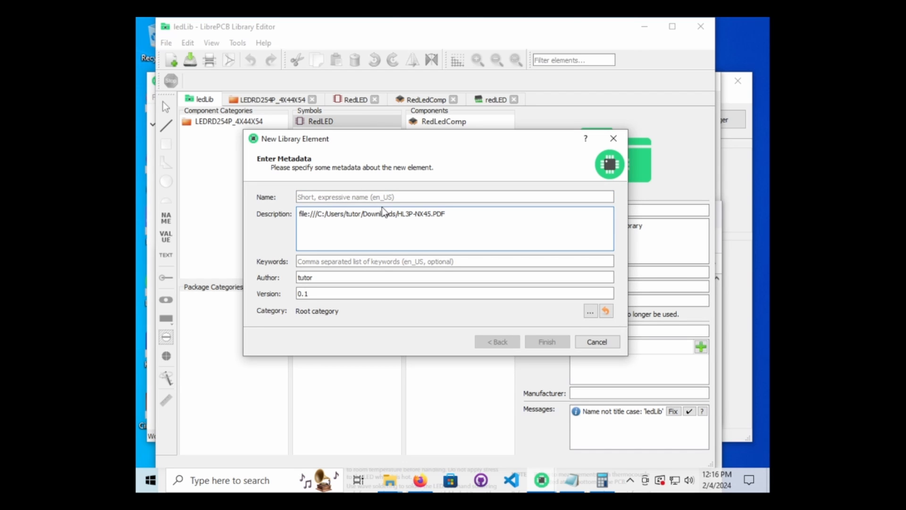
{"action": "key", "text": "ctrl+z"}
{"action": "left_click", "coordinate": [581, 483]}
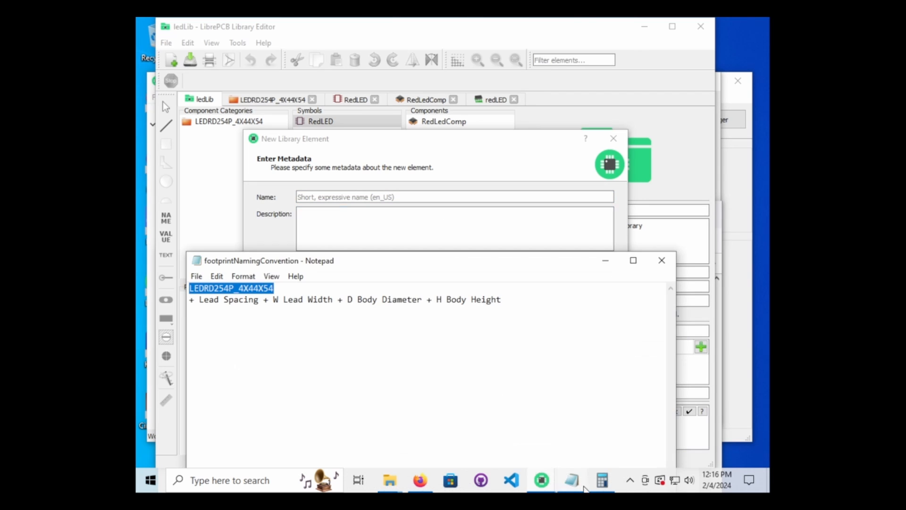
{"action": "right_click", "coordinate": [255, 288]}
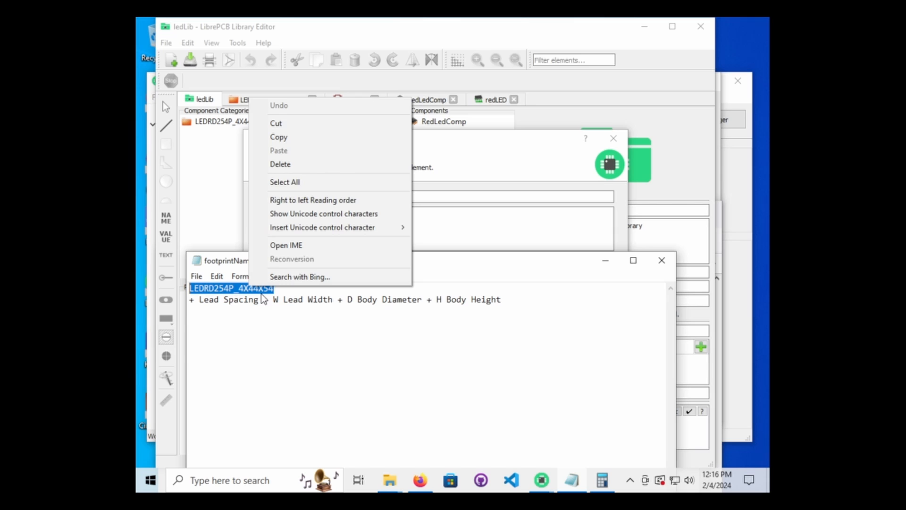
{"action": "left_click", "coordinate": [288, 134]}
{"action": "left_click", "coordinate": [333, 196]}
{"action": "key", "text": "ctrl+v"}
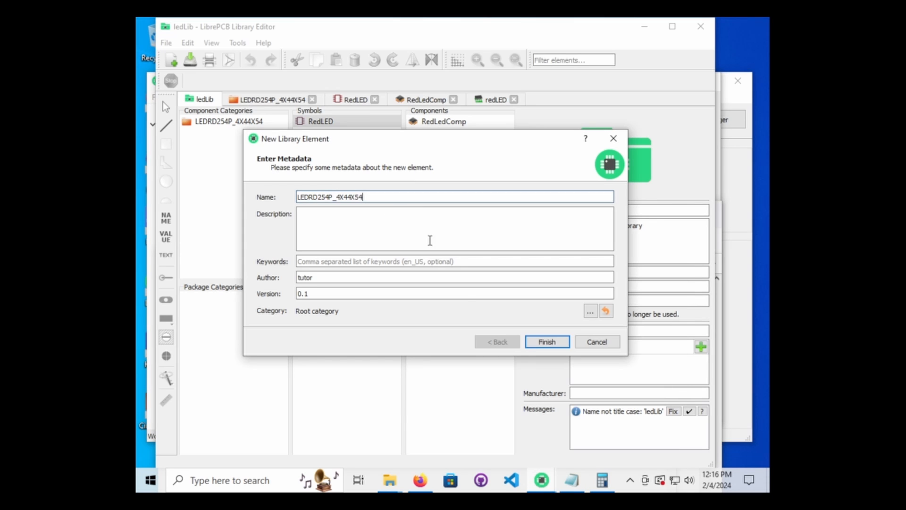
{"action": "left_click", "coordinate": [546, 342]}
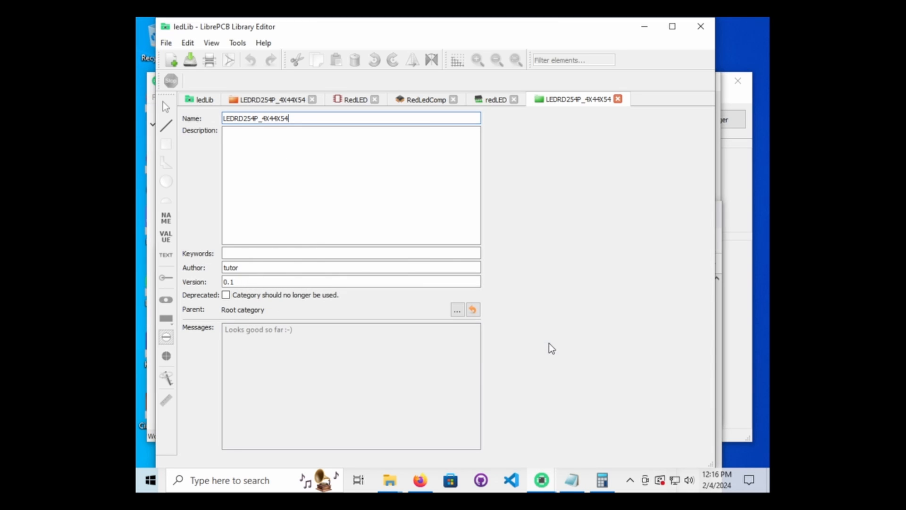
Step: Describe the new package category as "red LED through hole foot print 2.54mm pitch"
{"action": "left_click", "coordinate": [308, 192]}
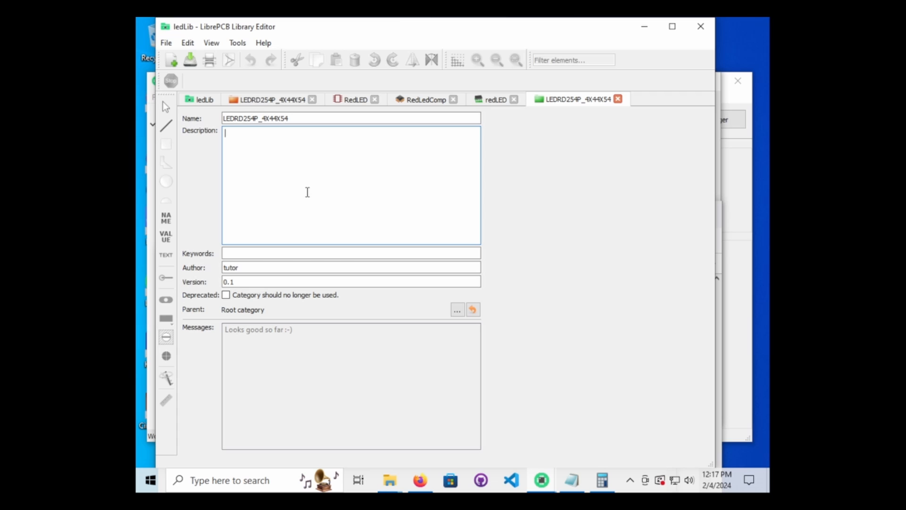
{"action": "type", "text": "red LED through hole foot print"}
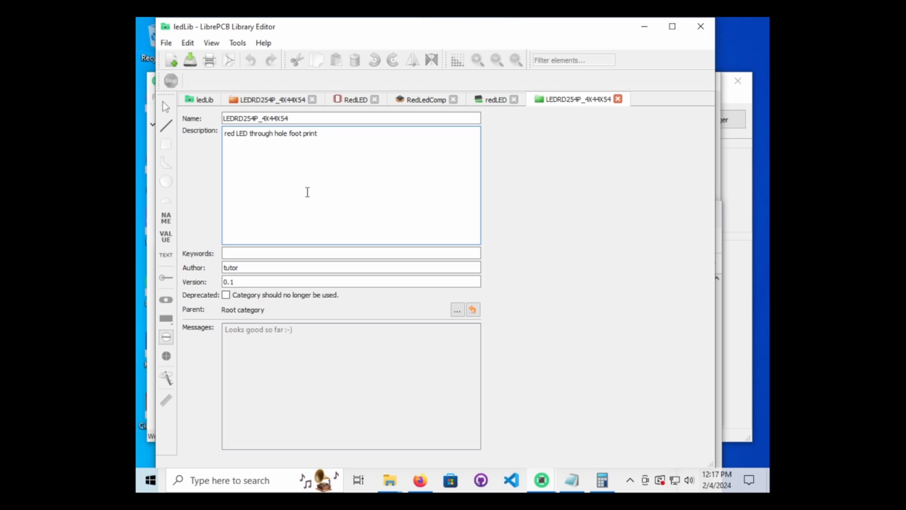
{"action": "type", "text": " 2.54mm pitch"}
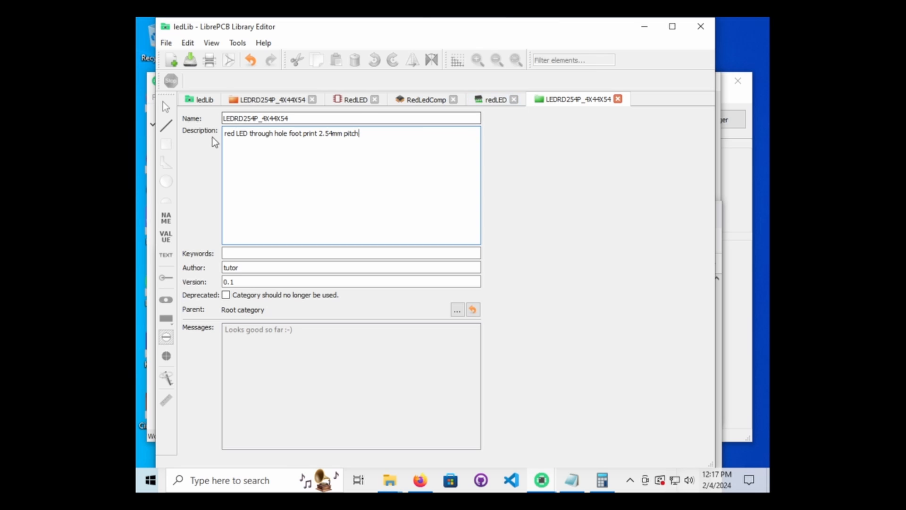
Step: Check the LEDRD254P_4X44X54 package category and the component category of the same name, and return to the ledLib overview
{"action": "left_click", "coordinate": [206, 101]}
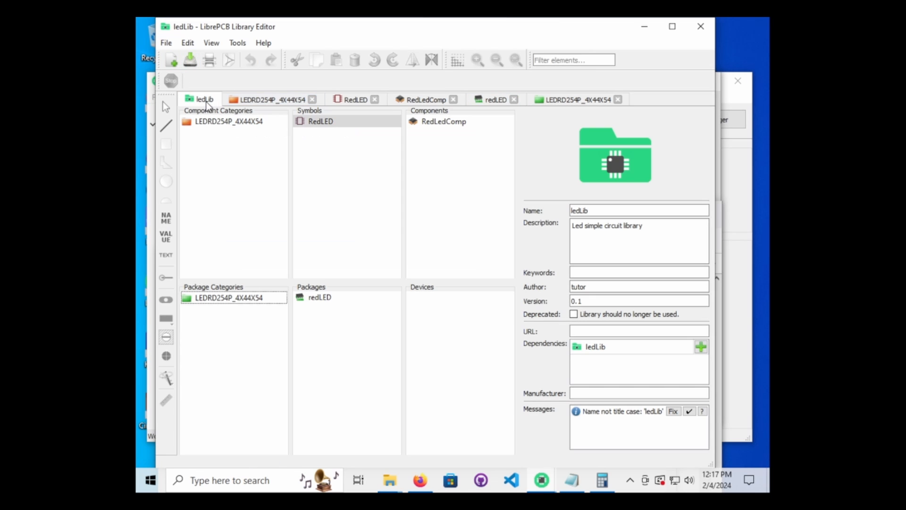
{"action": "left_click", "coordinate": [313, 299]}
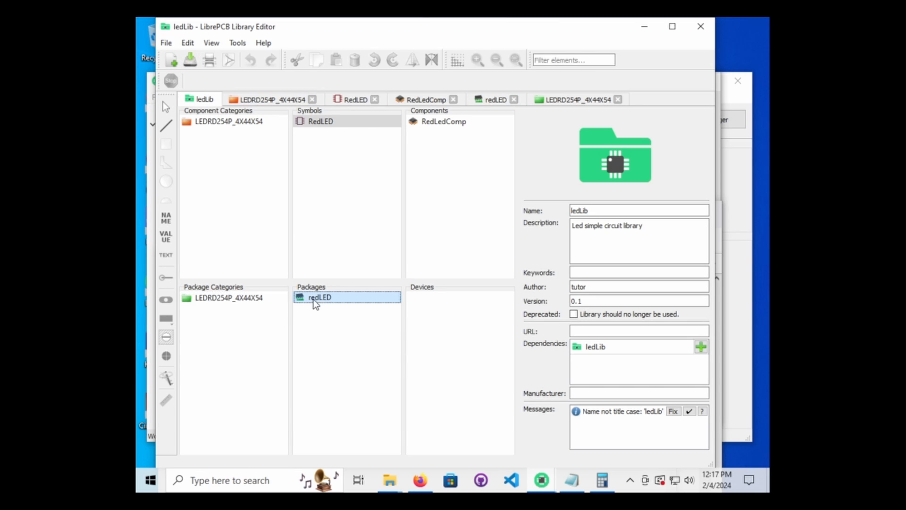
{"action": "double_click", "coordinate": [246, 302]}
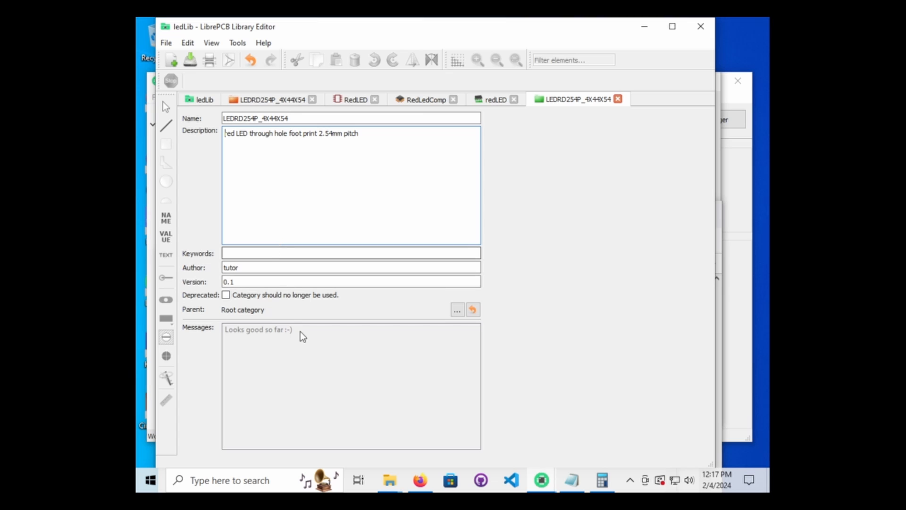
{"action": "left_click", "coordinate": [264, 99]}
{"action": "left_click", "coordinate": [203, 100]}
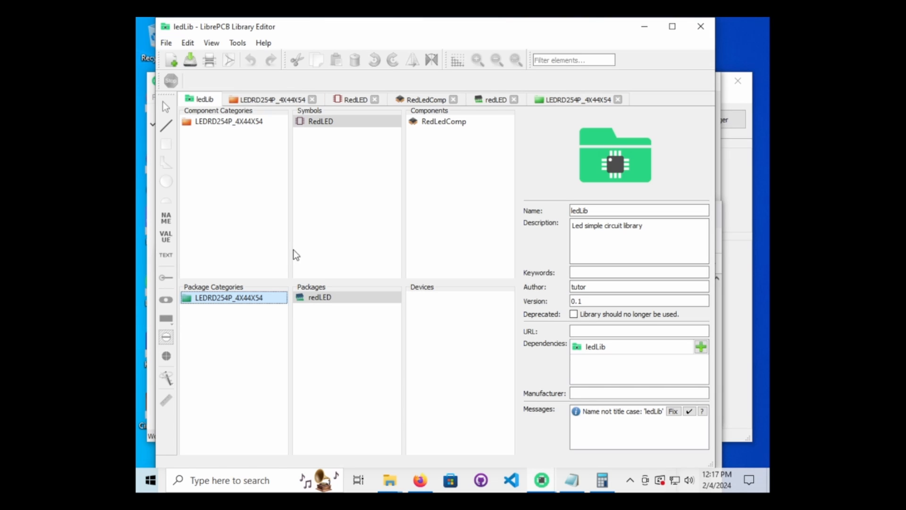
Step: Assign the LEDRD254P_4X44X54 category to the redLED package and apply the suggested layer fix to its {{NAME}} text
{"action": "double_click", "coordinate": [320, 298]}
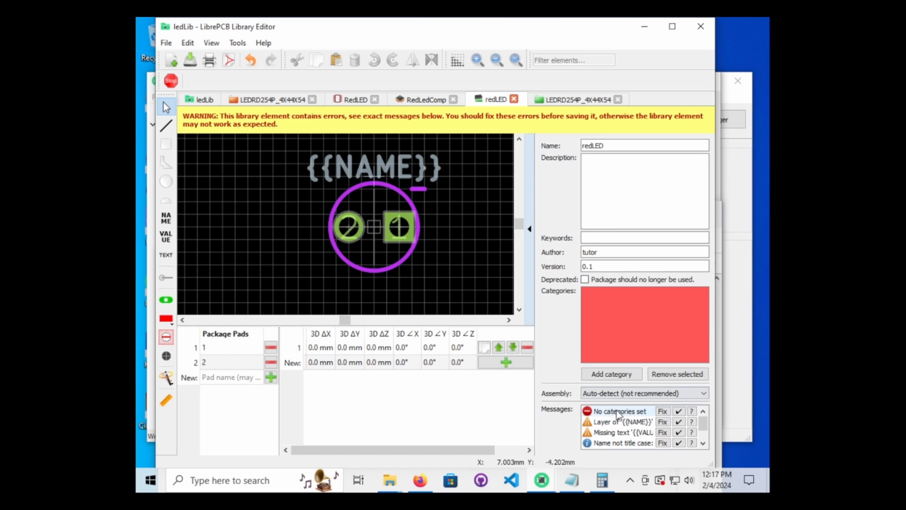
{"action": "left_click", "coordinate": [663, 411]}
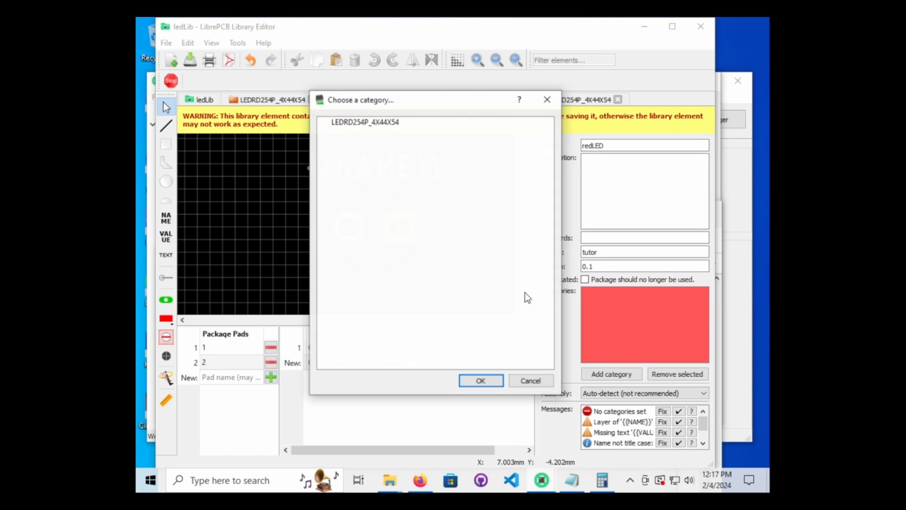
{"action": "left_click", "coordinate": [378, 125]}
{"action": "left_click", "coordinate": [480, 380]}
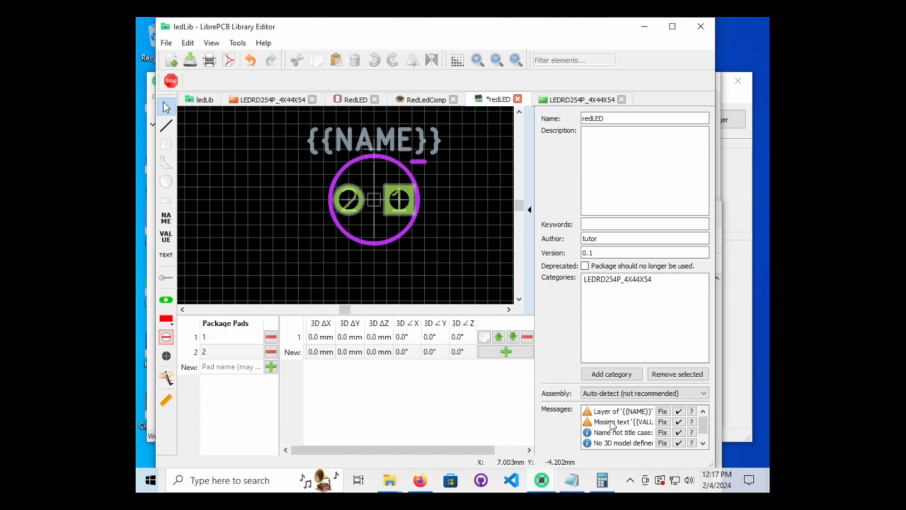
{"action": "left_click", "coordinate": [667, 415]}
{"action": "left_click", "coordinate": [673, 416]}
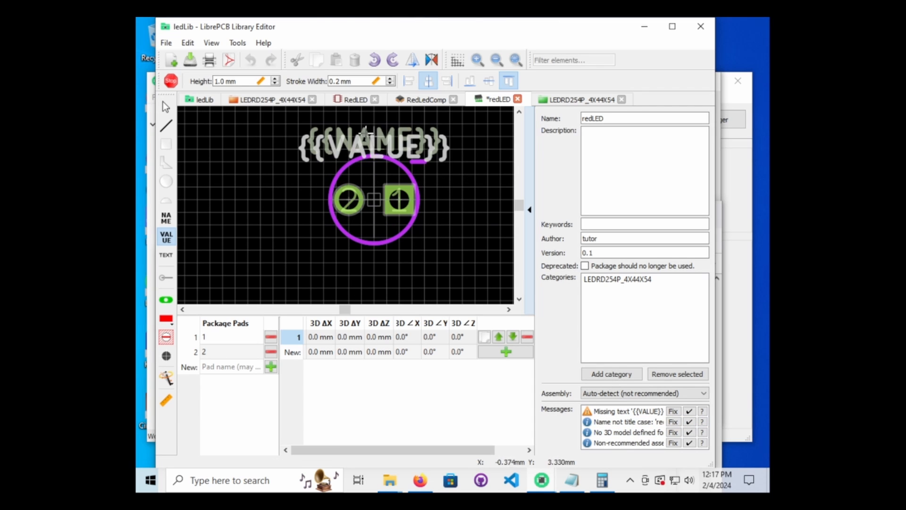
{"action": "key", "text": "r"}
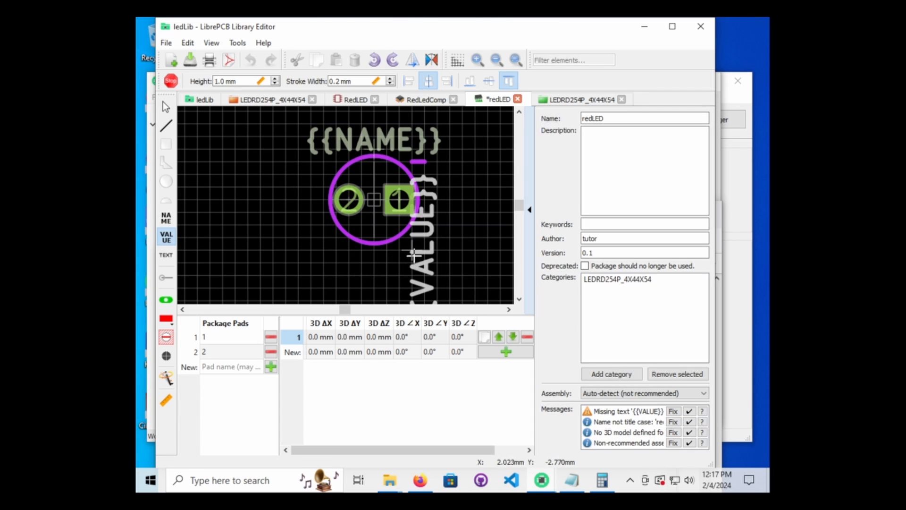
{"action": "key", "text": "Escape"}
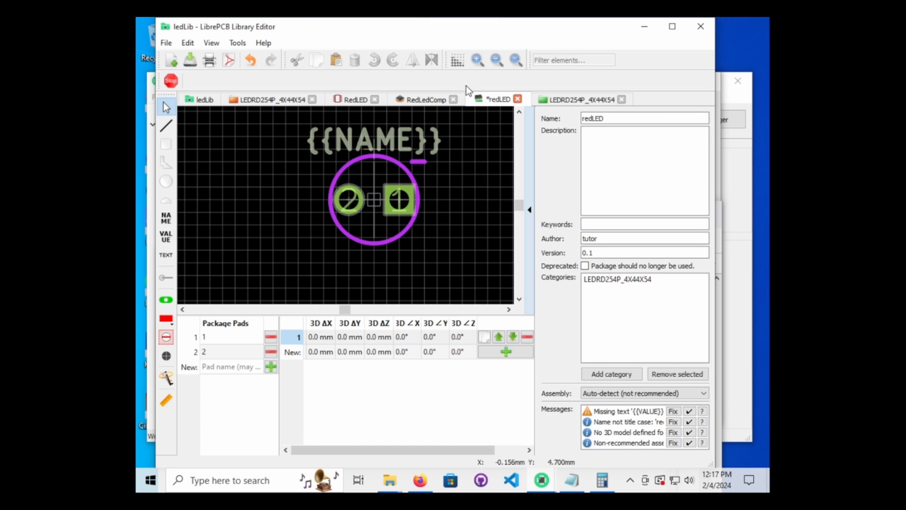
Step: Save the redLED package and try to assign a category to the RedLedComp component
{"action": "key", "text": "ctrl+s"}
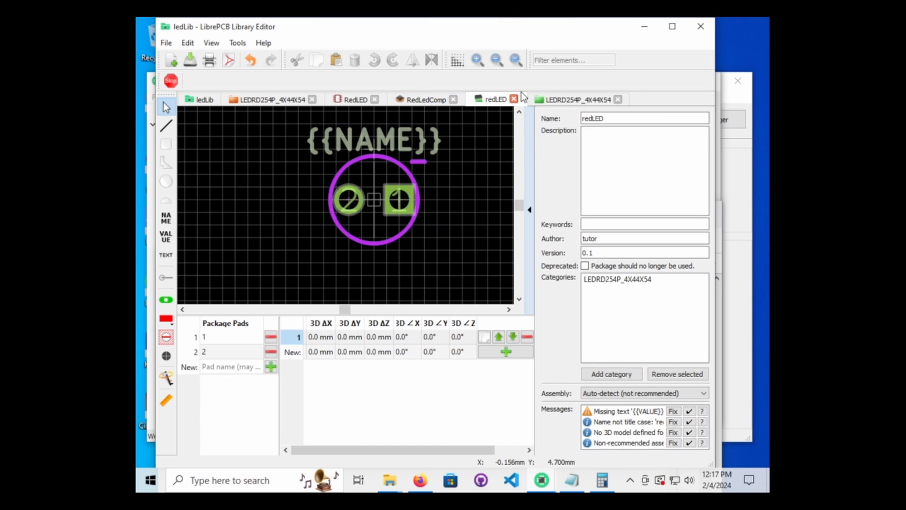
{"action": "left_click", "coordinate": [566, 100]}
{"action": "left_click", "coordinate": [427, 100]}
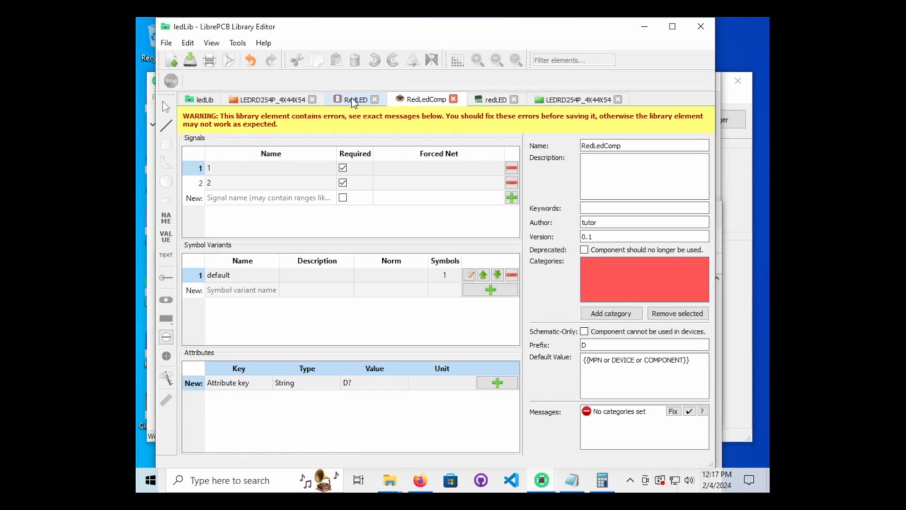
{"action": "left_click", "coordinate": [672, 412]}
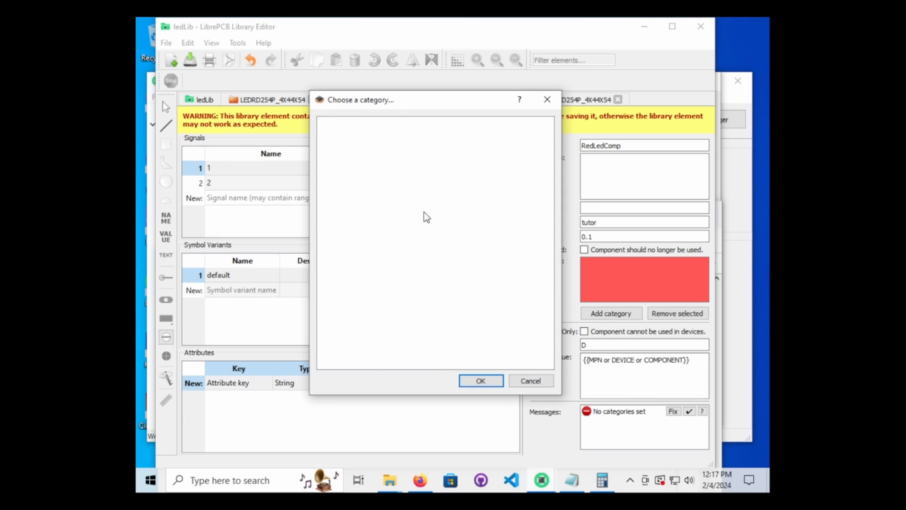
{"action": "left_click_drag", "start_coordinate": [366, 104], "coordinate": [367, 105]}
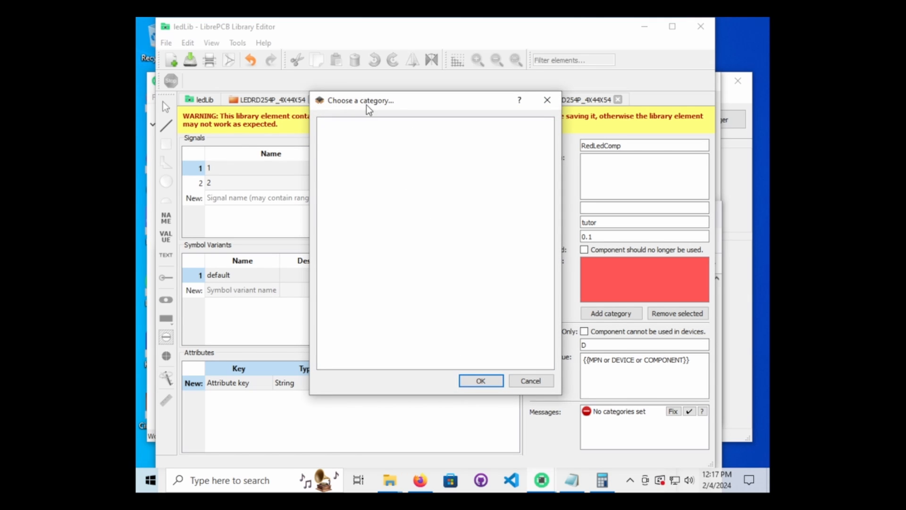
{"action": "left_click", "coordinate": [486, 378]}
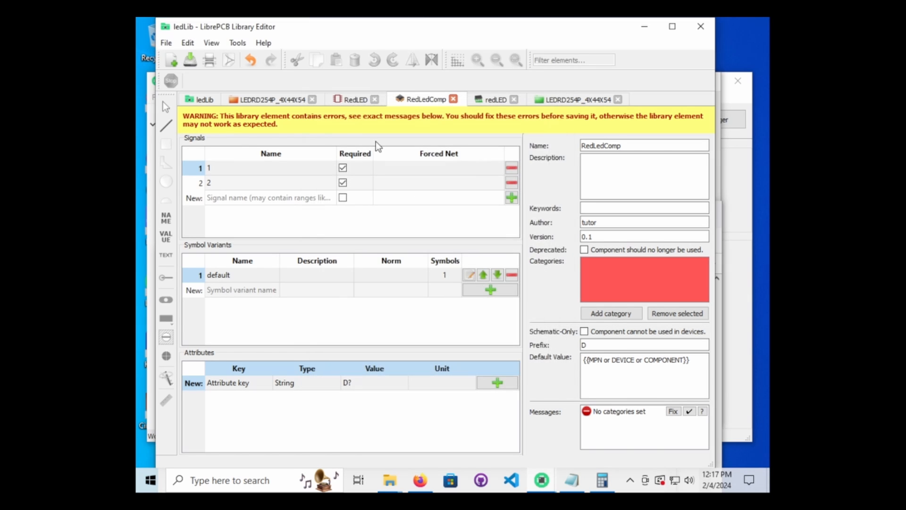
Step: Rename the LEDRD254P_4X44X54 component category to RedLed and save it
{"action": "left_click", "coordinate": [254, 100]}
{"action": "left_click", "coordinate": [200, 100]}
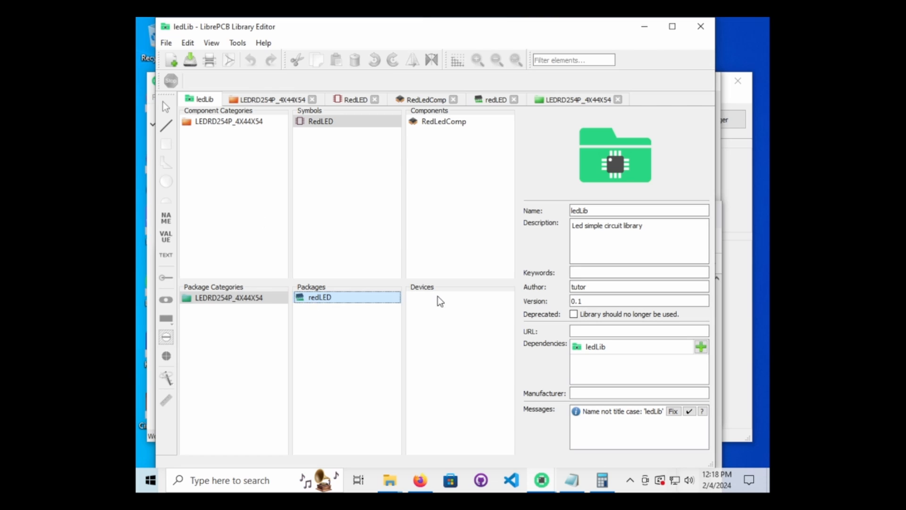
{"action": "left_click", "coordinate": [250, 298]}
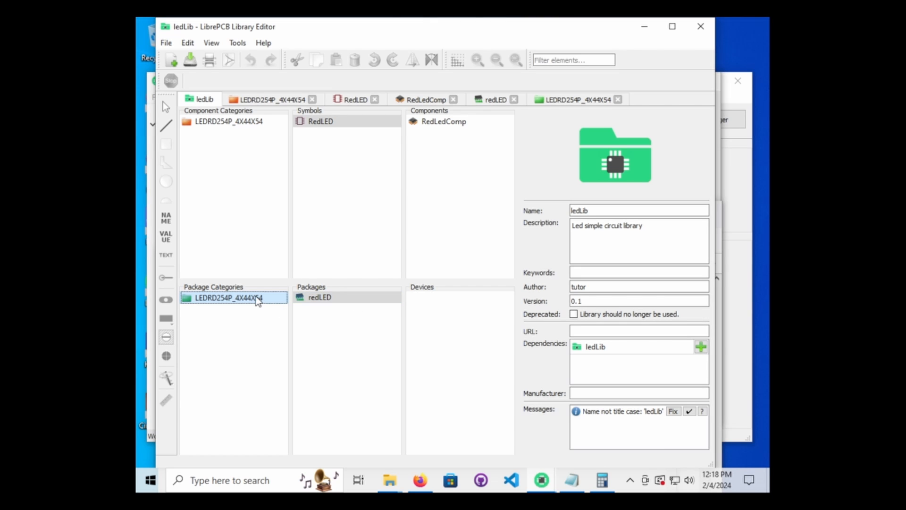
{"action": "right_click", "coordinate": [255, 122]}
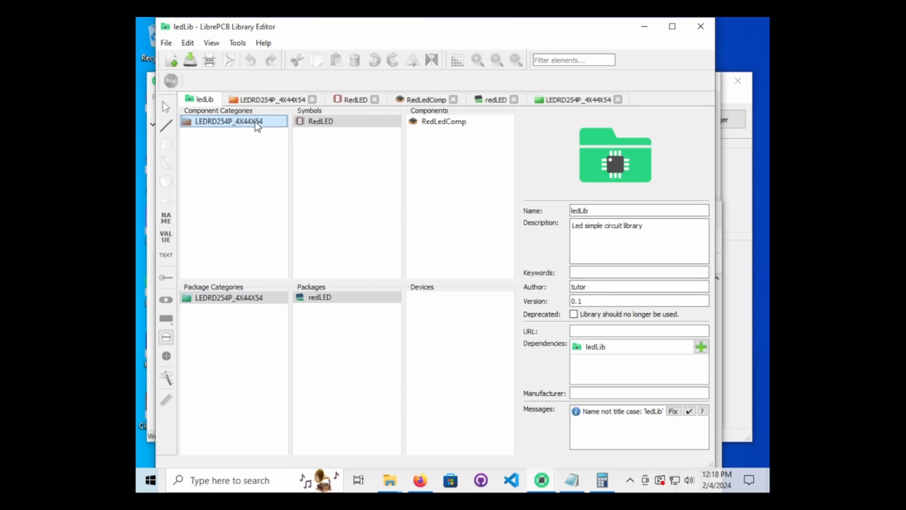
{"action": "double_click", "coordinate": [246, 121]}
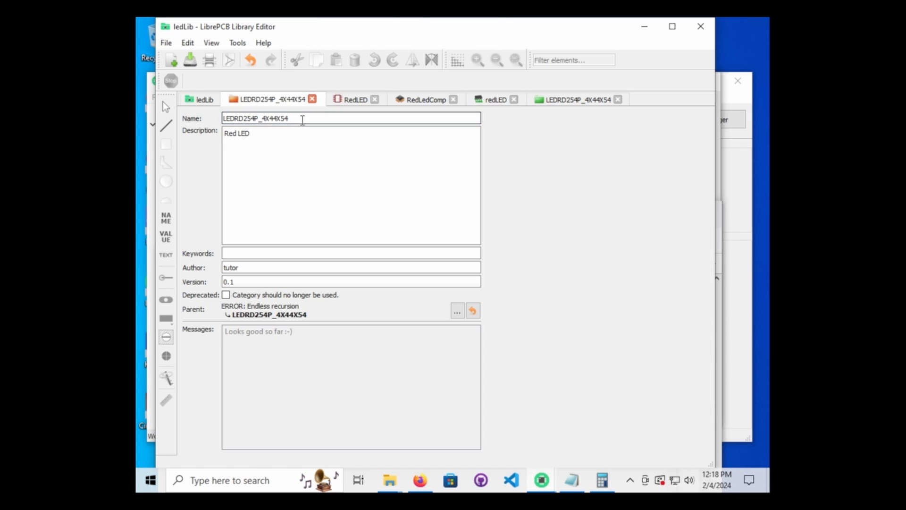
{"action": "left_click_drag", "start_coordinate": [299, 118], "coordinate": [185, 122]}
{"action": "type", "text": "RedLed"}
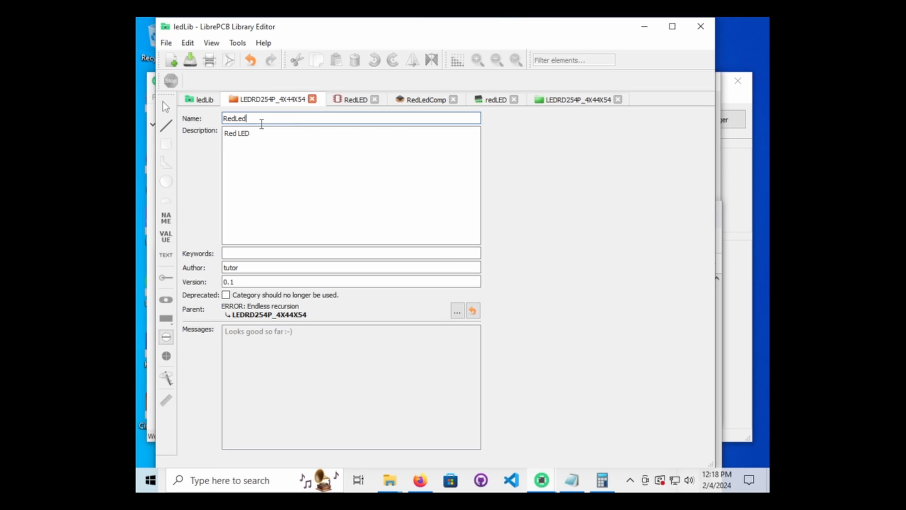
{"action": "key", "text": "Return"}
Step: Remove the endlessly recursive LEDRD254P_4X44X54 category from the RedLED symbol and try to add a replacement category
{"action": "left_click", "coordinate": [204, 99]}
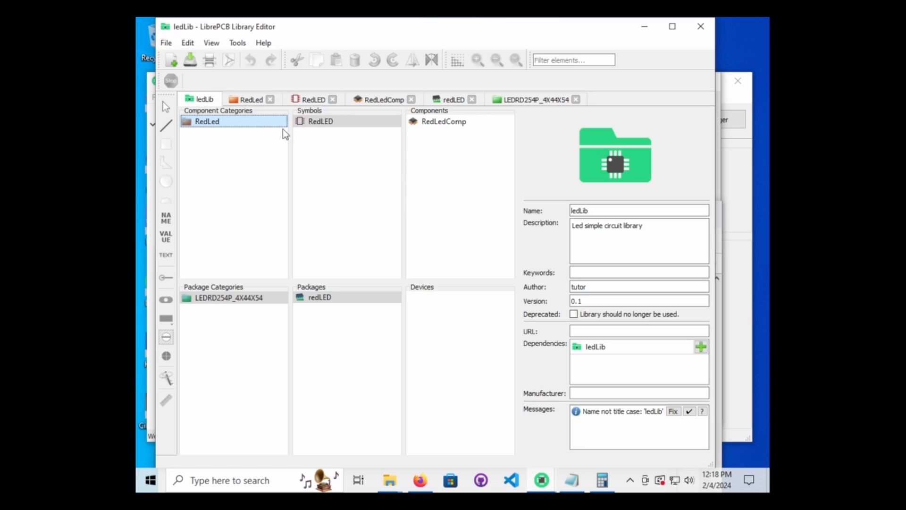
{"action": "double_click", "coordinate": [319, 118]}
{"action": "left_click", "coordinate": [636, 298]}
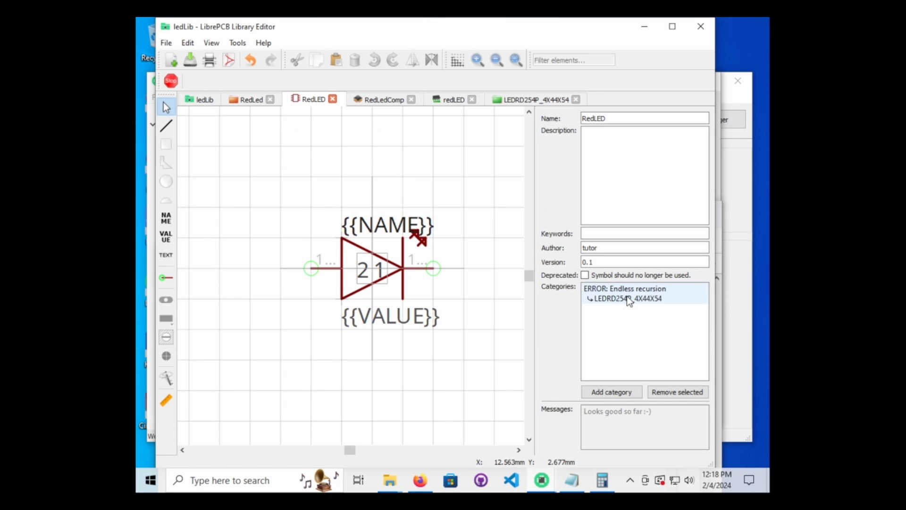
{"action": "left_click", "coordinate": [669, 389]}
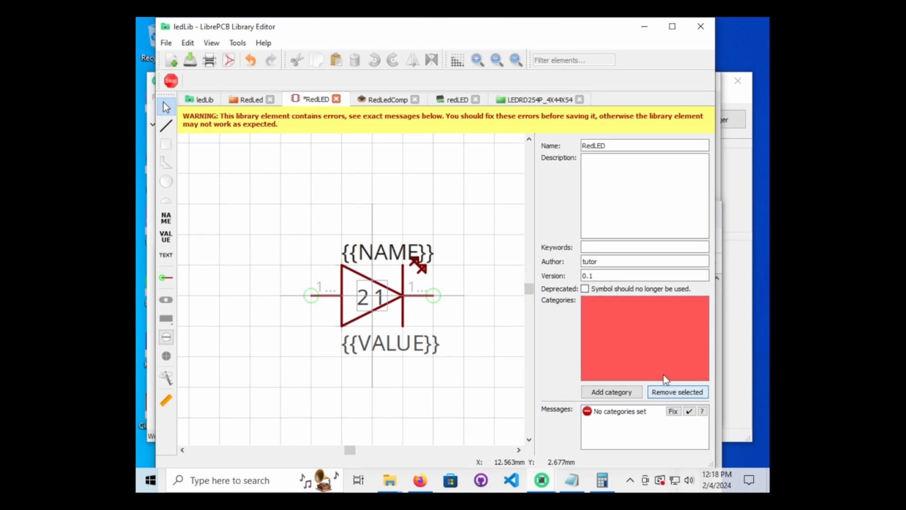
{"action": "left_click", "coordinate": [611, 392]}
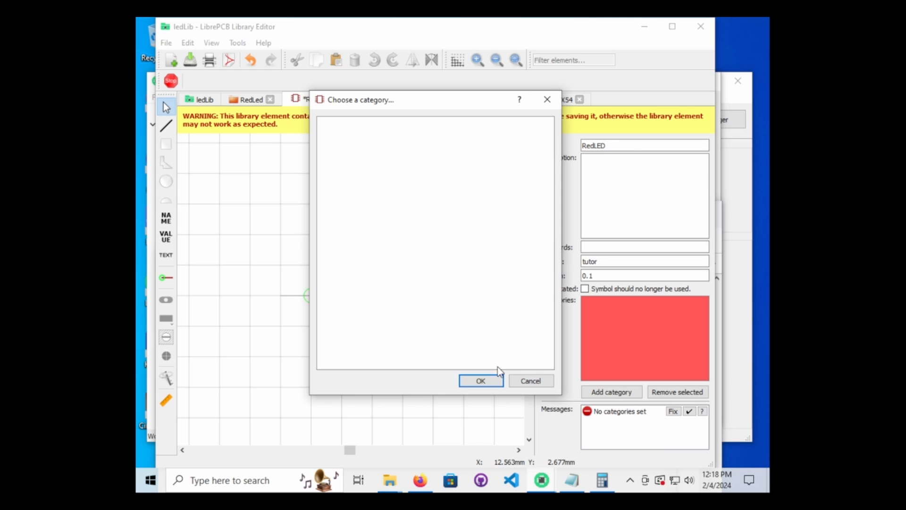
{"action": "left_click", "coordinate": [497, 380]}
{"action": "left_click", "coordinate": [672, 411]}
{"action": "key", "text": "Return"}
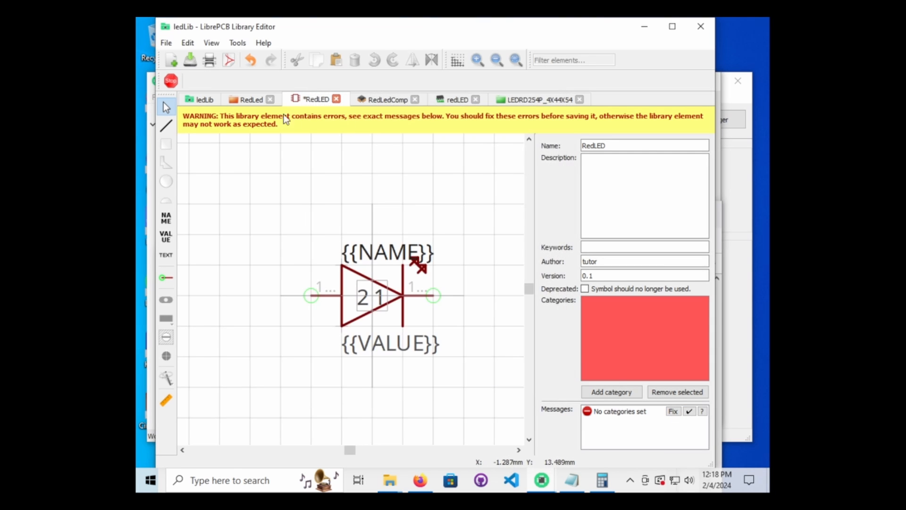
Step: Check the RedLed component category and its entry in the ledLib overview, and save the RedLED symbol
{"action": "left_click", "coordinate": [251, 97]}
{"action": "left_click", "coordinate": [315, 99]}
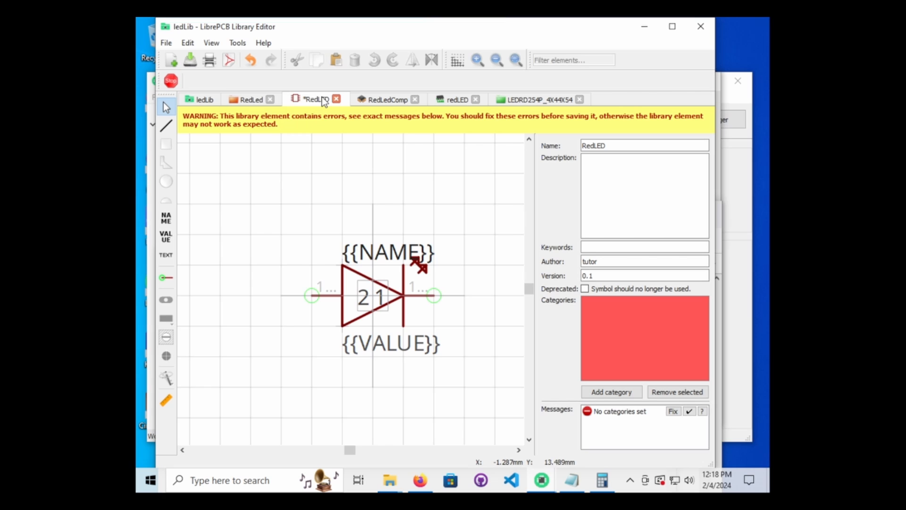
{"action": "left_click", "coordinate": [251, 99]}
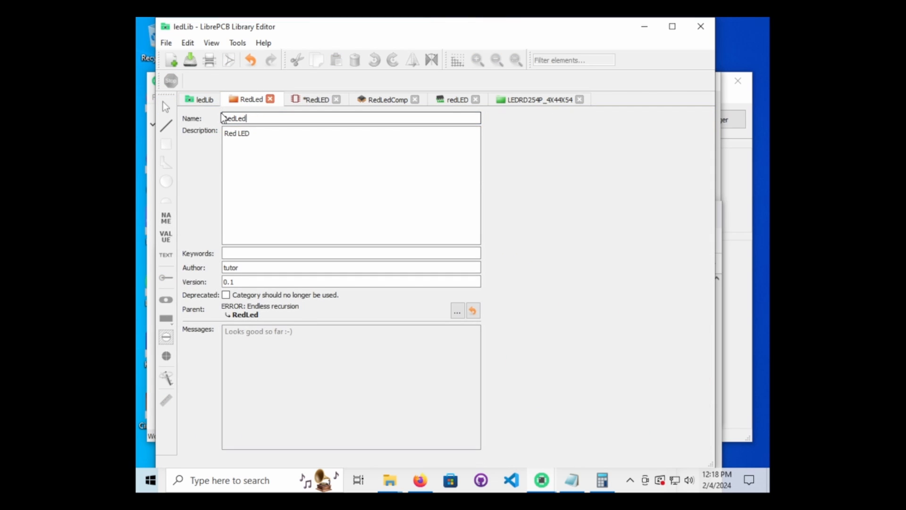
{"action": "left_click", "coordinate": [199, 99]}
{"action": "left_click", "coordinate": [225, 120]}
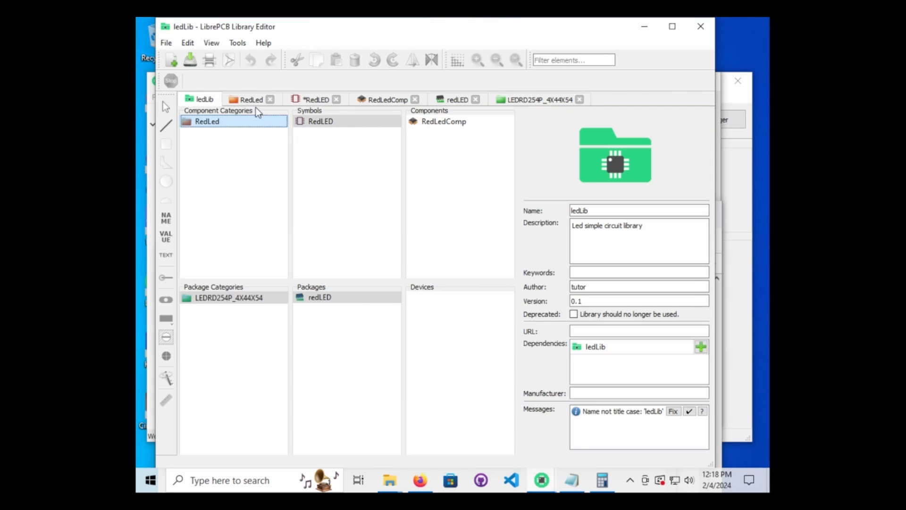
{"action": "left_click", "coordinate": [313, 98]}
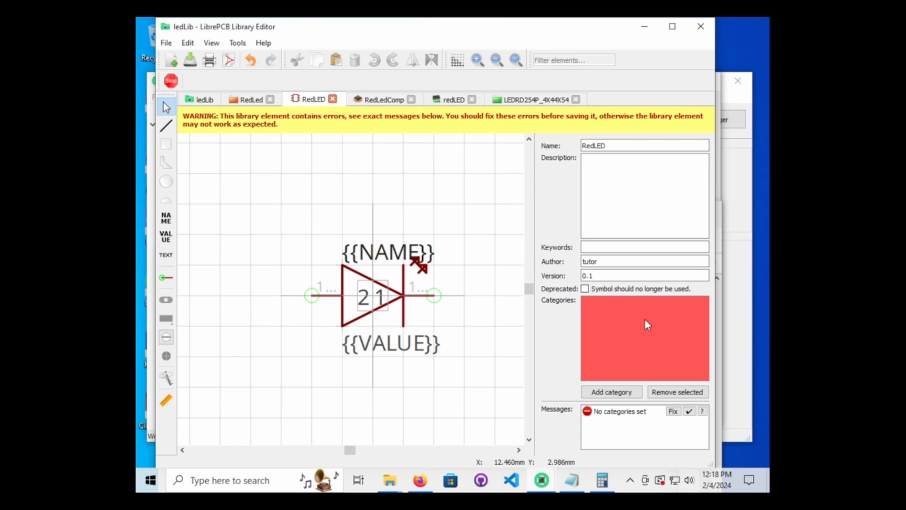
Step: Try again to choose a category for the RedLED symbol, including through the missing-category fix
{"action": "left_click", "coordinate": [636, 394]}
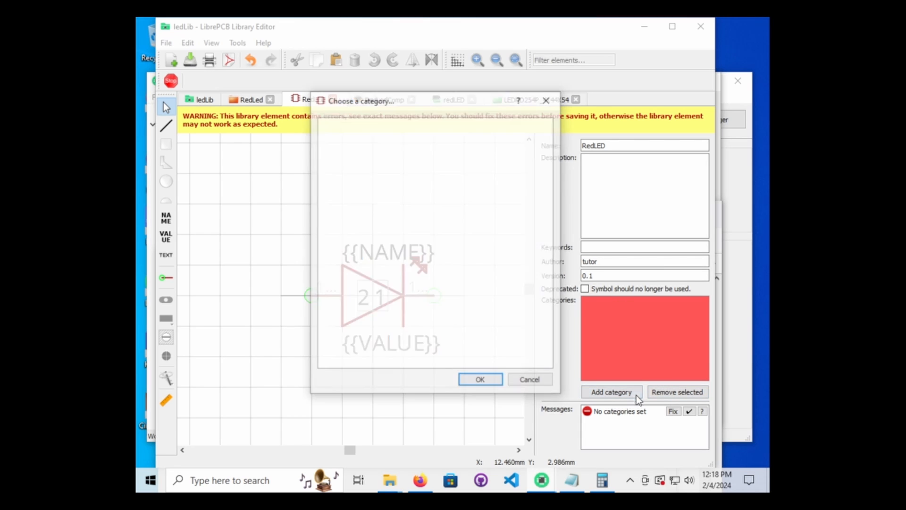
{"action": "left_click", "coordinate": [512, 377]}
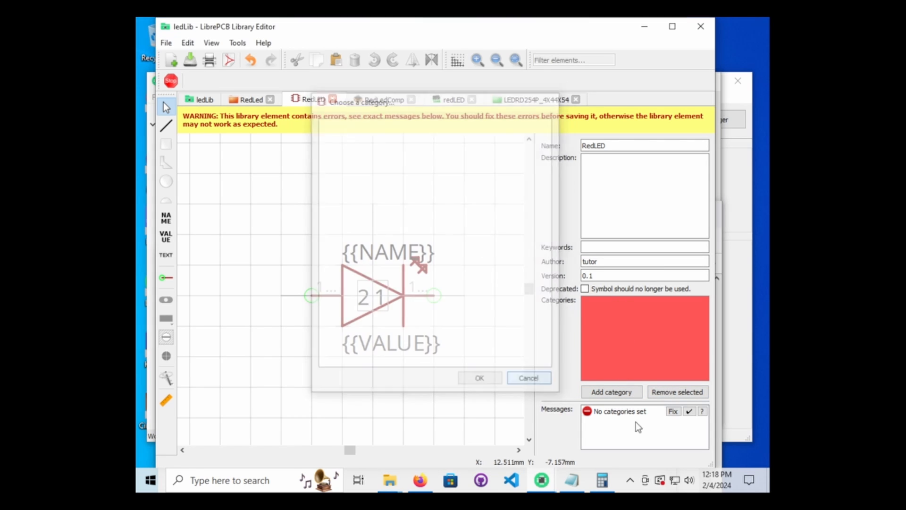
{"action": "left_click", "coordinate": [674, 414]}
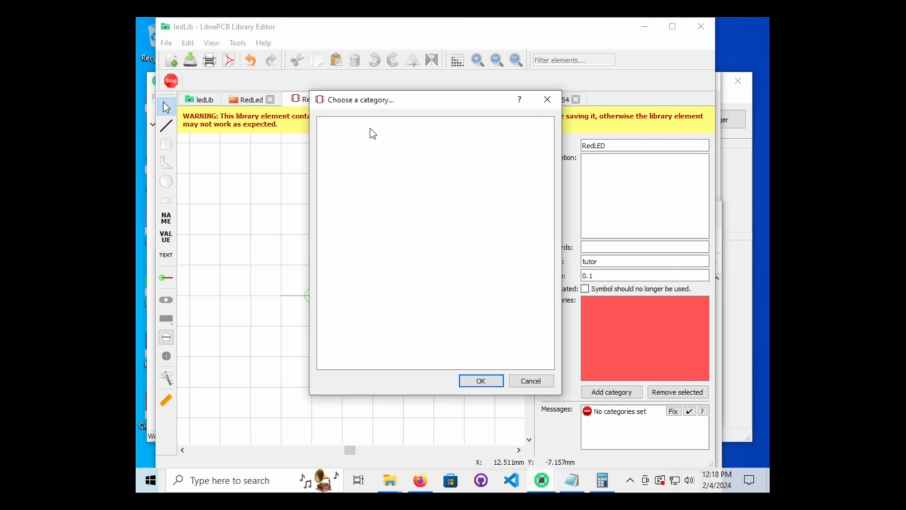
{"action": "left_click", "coordinate": [546, 100]}
Step: Rename the RedLed component category to LED and save it
{"action": "left_click", "coordinate": [265, 100]}
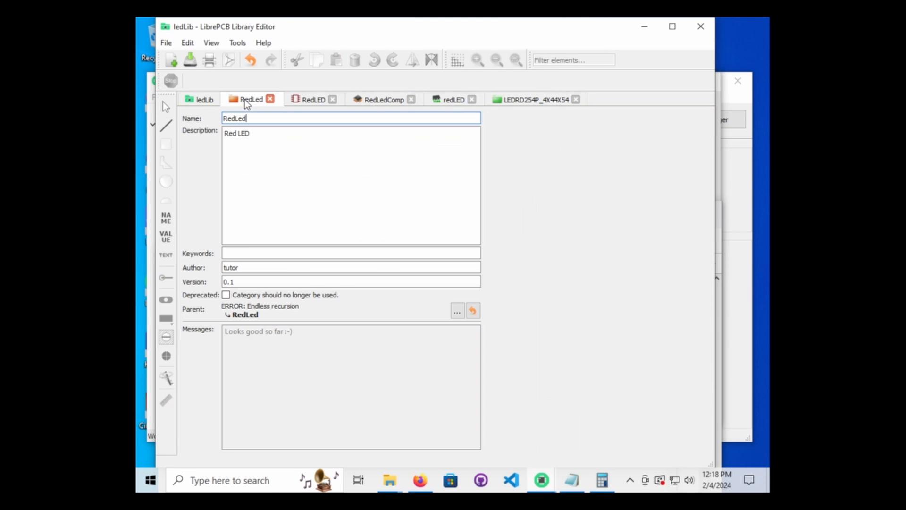
{"action": "left_click", "coordinate": [290, 115]}
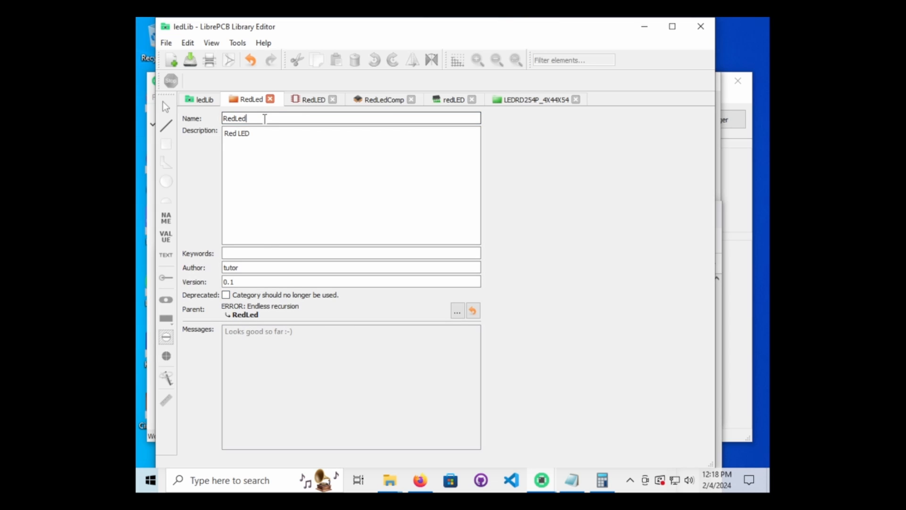
{"action": "type", "text": "Comp"}
{"action": "key", "text": "BackSpace"}
{"action": "key", "text": "BackSpace"}
{"action": "key", "text": "BackSpace"}
{"action": "key", "text": "BackSpace"}
{"action": "type", "text": "Catego"}
{"action": "key", "text": "BackSpace"}
{"action": "key", "text": "BackSpace"}
{"action": "key", "text": "BackSpace"}
{"action": "key", "text": "BackSpace"}
{"action": "key", "text": "BackSpace"}
{"action": "key", "text": "BackSpace"}
{"action": "key", "text": "BackSpace"}
{"action": "key", "text": "BackSpace"}
{"action": "key", "text": "BackSpace"}
{"action": "type", "text": "LED"}
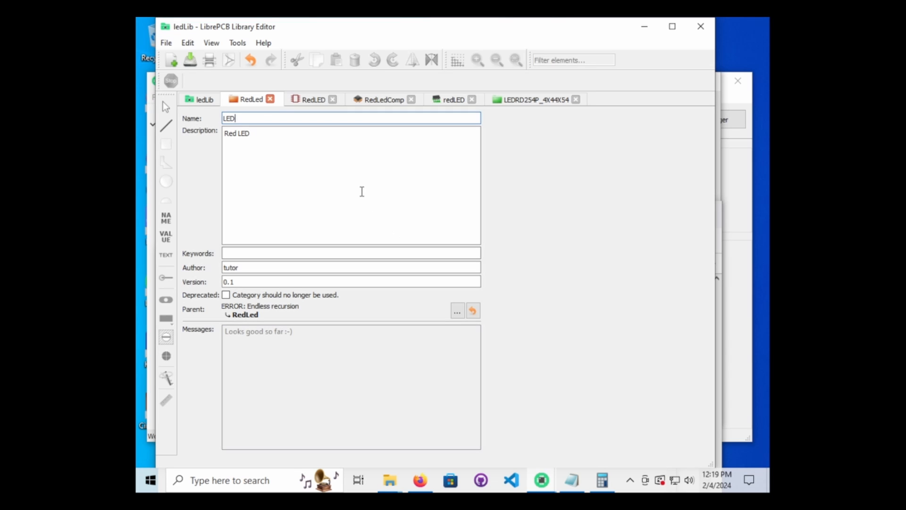
{"action": "left_click", "coordinate": [329, 158]}
{"action": "key", "text": "ctrl+s"}
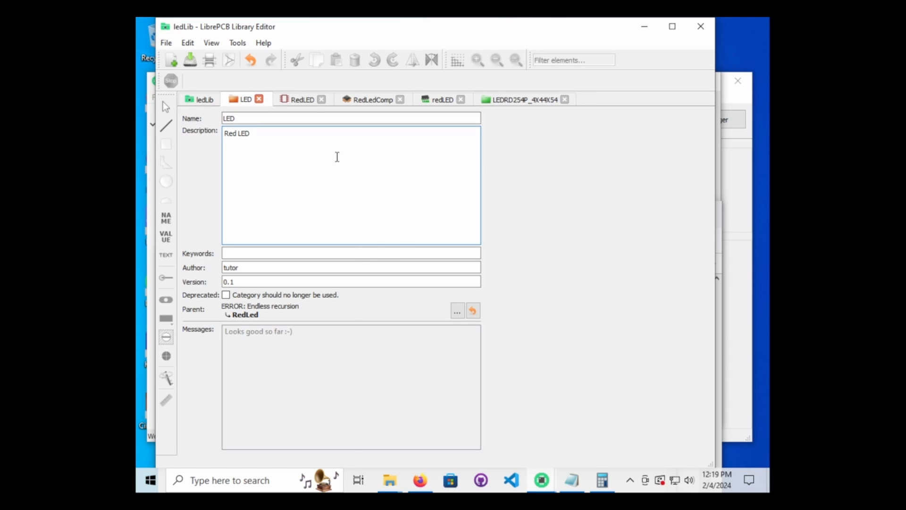
Step: Try to assign the LED component category to the RedLED symbol, and return to the LED category's settings
{"action": "left_click", "coordinate": [304, 100]}
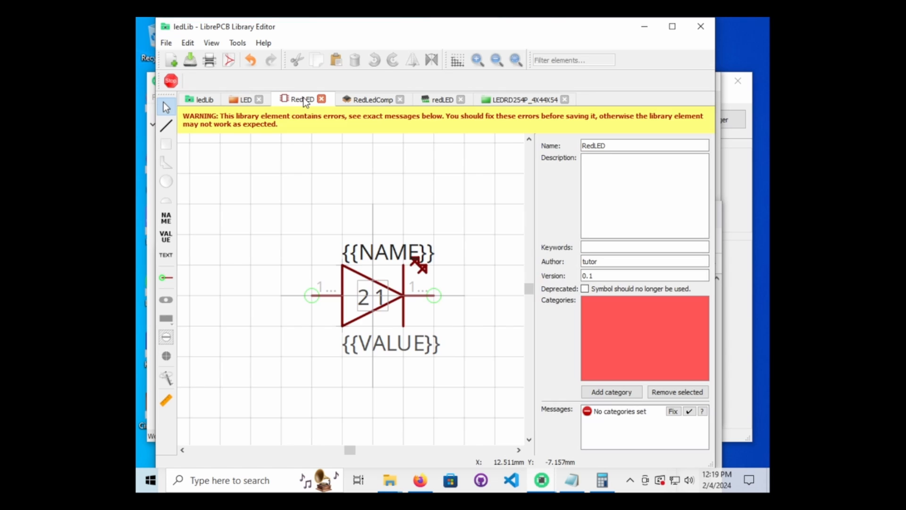
{"action": "left_click", "coordinate": [627, 390]}
{"action": "left_click", "coordinate": [528, 381]}
{"action": "left_click", "coordinate": [673, 411]}
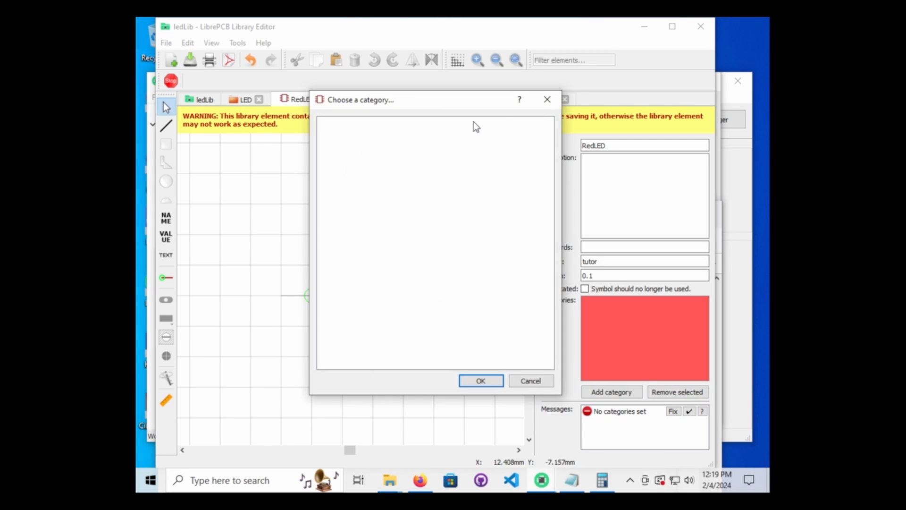
{"action": "left_click", "coordinate": [546, 99]}
{"action": "left_click", "coordinate": [246, 99]}
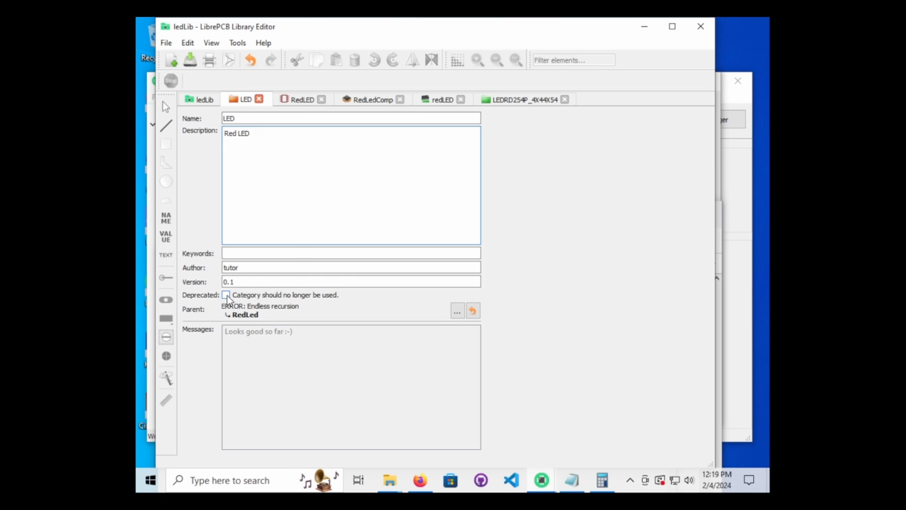
Step: Reset the LED component category's parent to the root category and save the category
{"action": "left_click", "coordinate": [458, 311]}
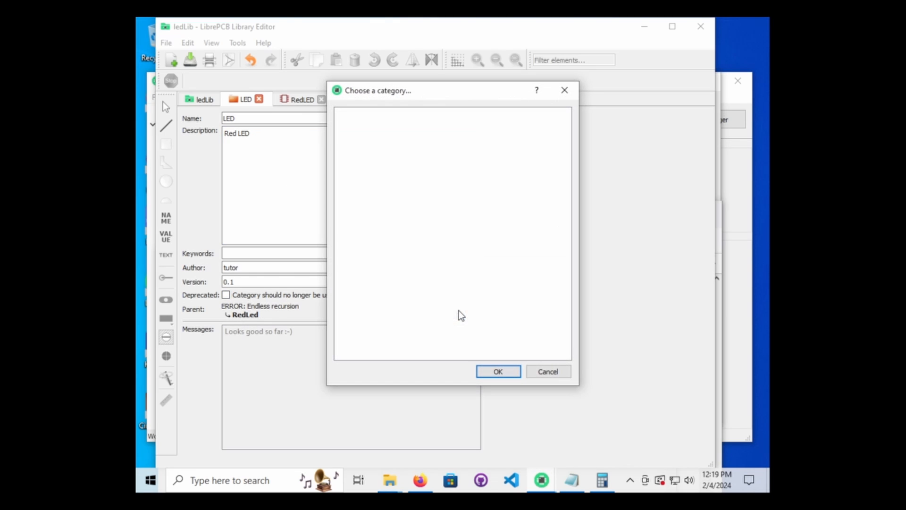
{"action": "left_click", "coordinate": [501, 370]}
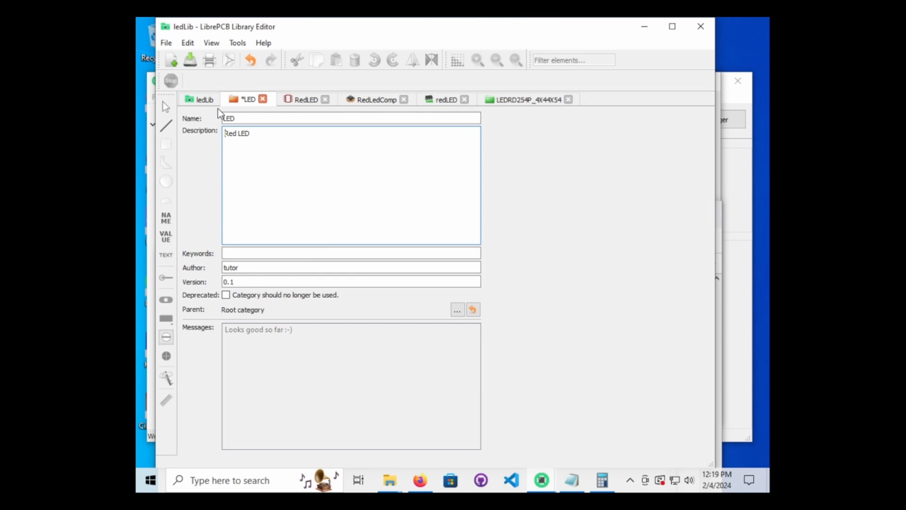
{"action": "key", "text": "ctrl+s"}
Step: Resolve the RedLED symbol's missing-category error by assigning the LED category, and save the symbol
{"action": "left_click", "coordinate": [303, 99]}
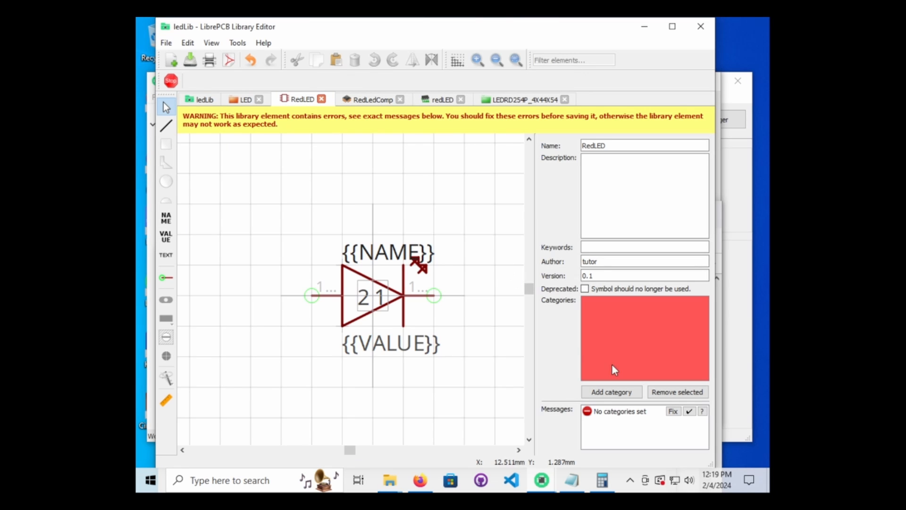
{"action": "left_click", "coordinate": [672, 411]}
{"action": "left_click", "coordinate": [355, 123]}
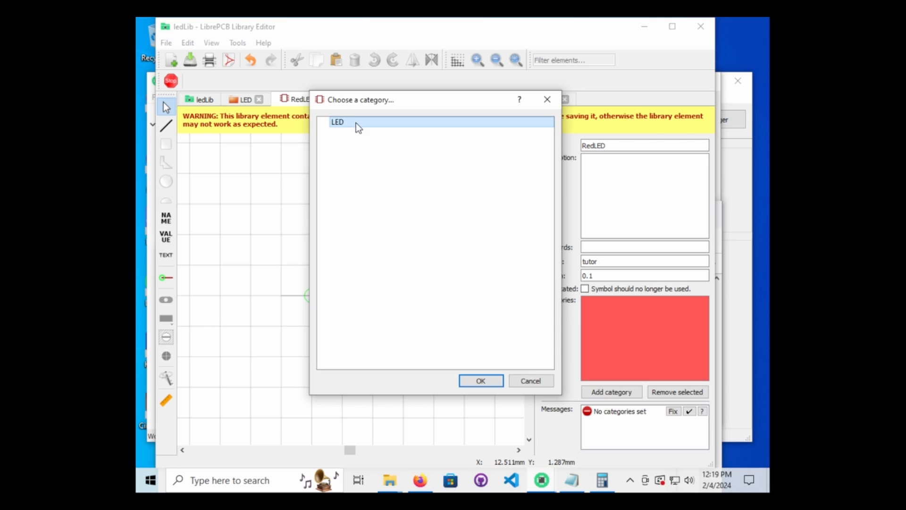
{"action": "left_click", "coordinate": [484, 379]}
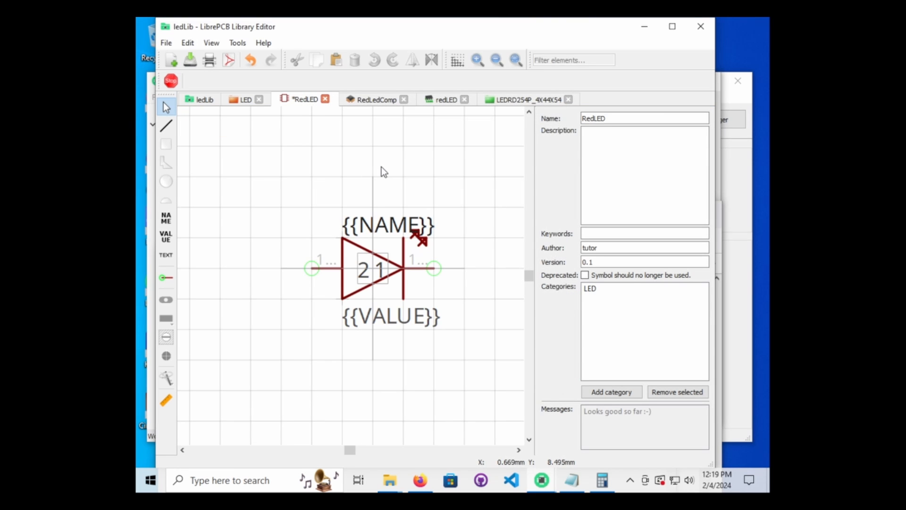
{"action": "key", "text": "ctrl+s"}
Step: Add the LED category to the RedLedComp component and save the component
{"action": "left_click", "coordinate": [372, 100]}
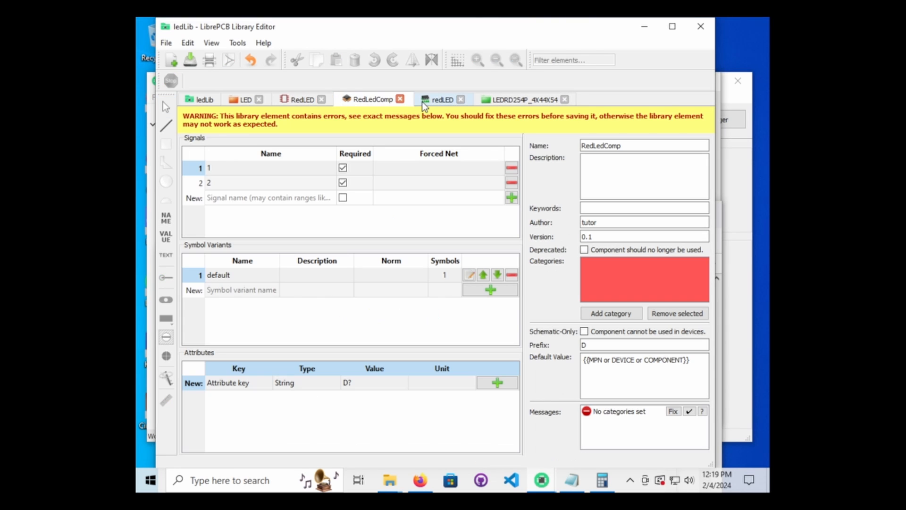
{"action": "left_click", "coordinate": [425, 100]}
{"action": "left_click", "coordinate": [372, 100]}
{"action": "left_click", "coordinate": [617, 313]}
{"action": "left_click", "coordinate": [390, 123]}
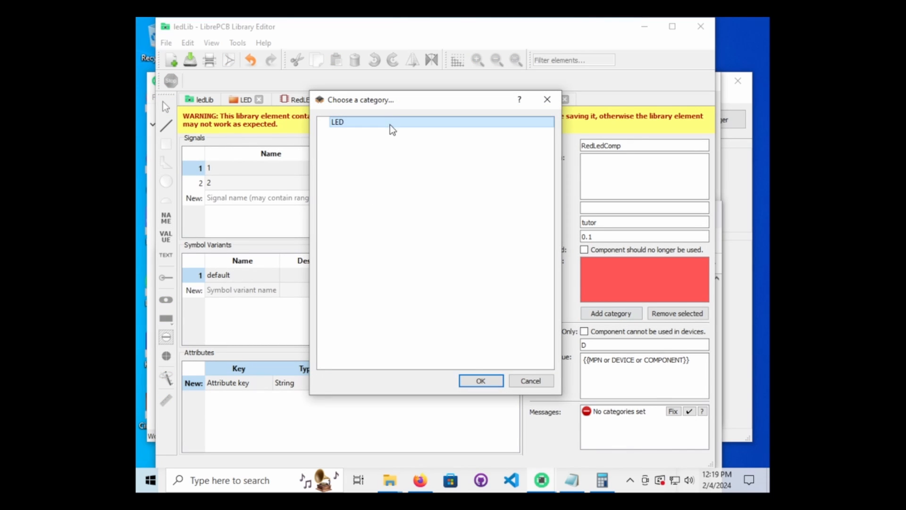
{"action": "left_click", "coordinate": [478, 379]}
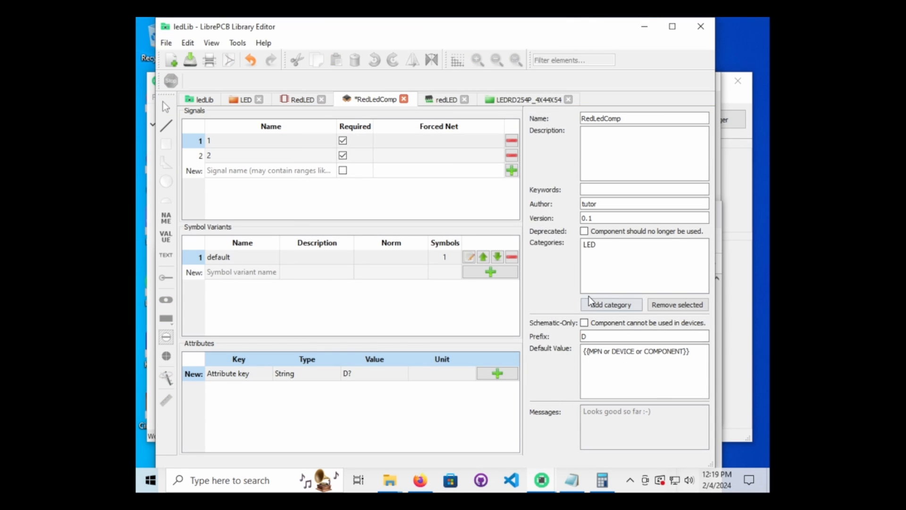
{"action": "key", "text": "ctrl+s"}
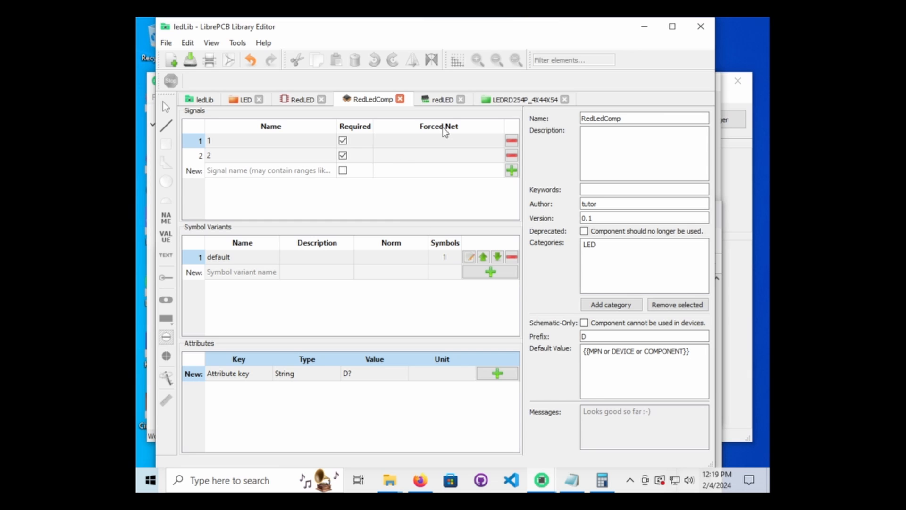
Step: Check the redLED package and the LEDRD254P_4X44X54 package category, and return to the library overview
{"action": "left_click", "coordinate": [429, 98]}
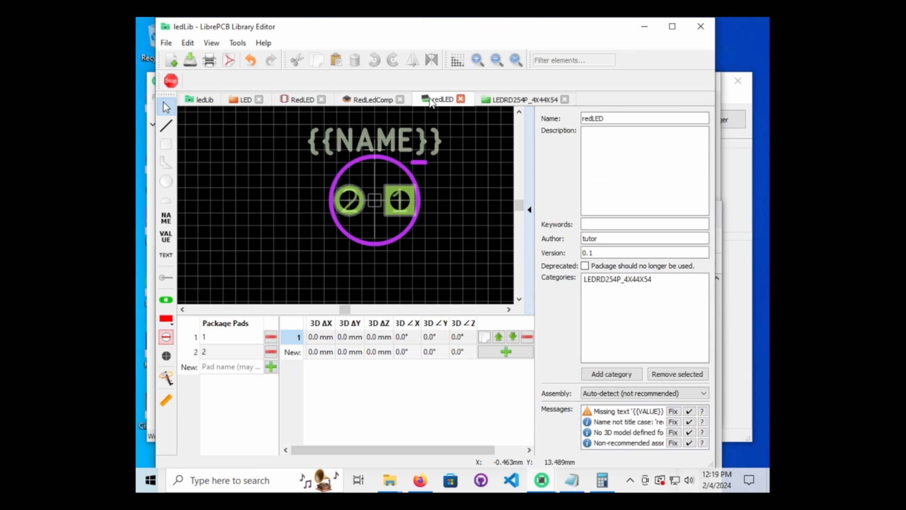
{"action": "left_click", "coordinate": [517, 99]}
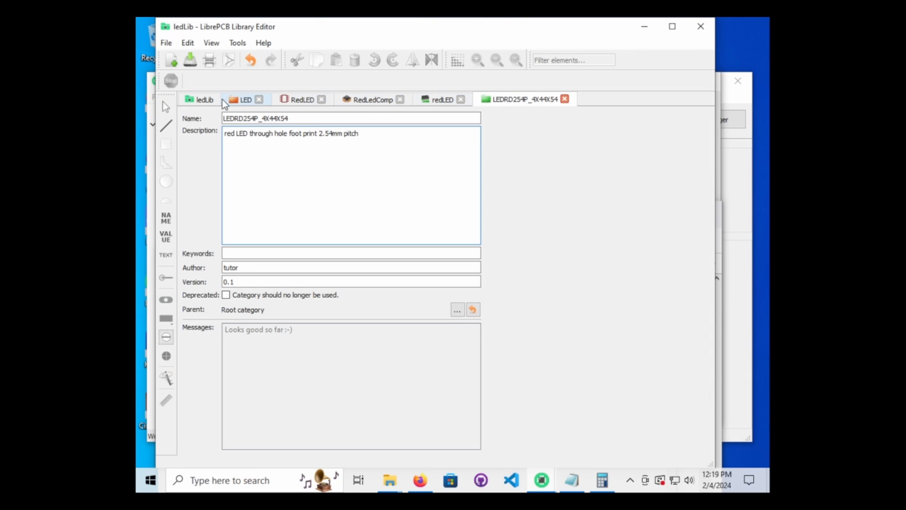
{"action": "left_click", "coordinate": [239, 100]}
{"action": "left_click", "coordinate": [202, 102]}
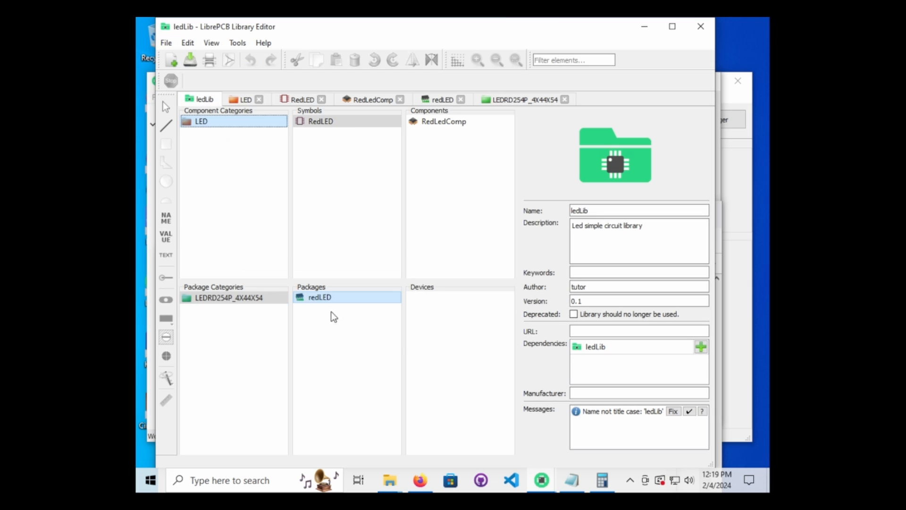
{"action": "right_click", "coordinate": [449, 308]}
{"action": "left_click", "coordinate": [466, 311]}
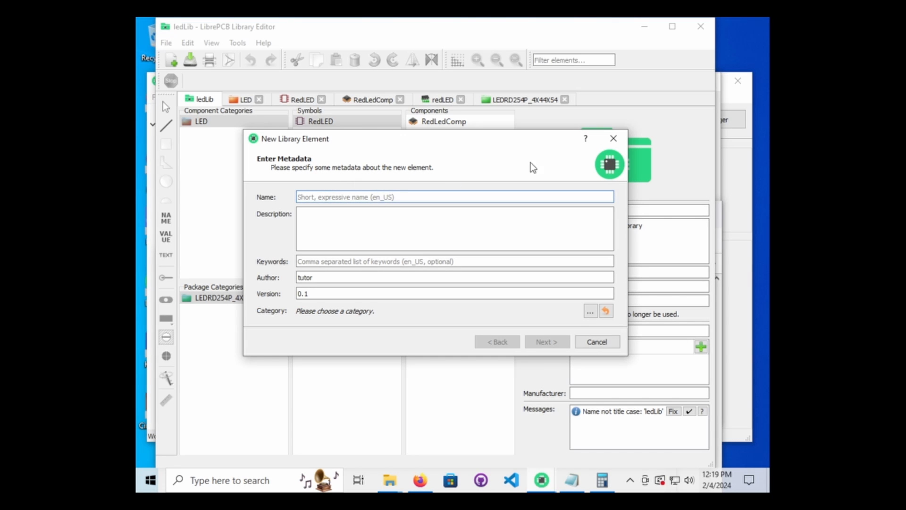
{"action": "left_click", "coordinate": [613, 138]}
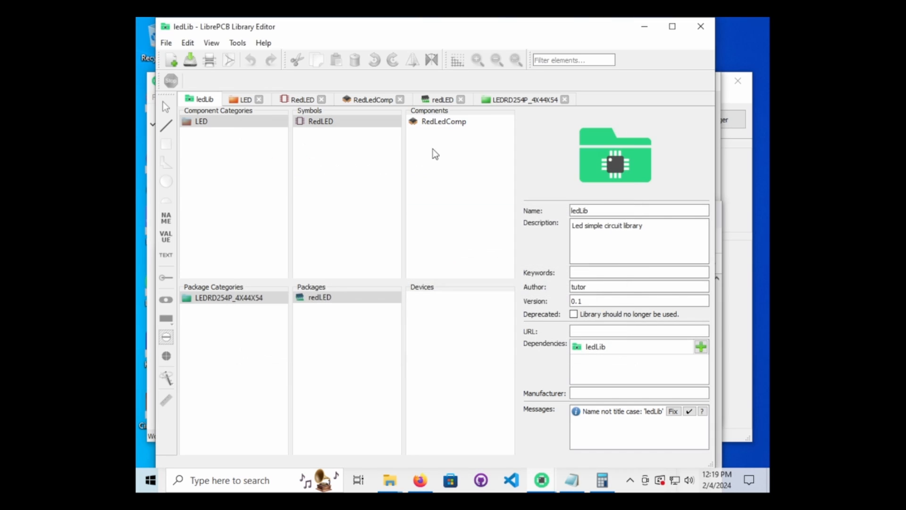
Step: Check the library's available dependencies and apply the suggested title-case fix to rename the library LedLib
{"action": "left_click", "coordinate": [608, 349]}
{"action": "left_click", "coordinate": [689, 348]}
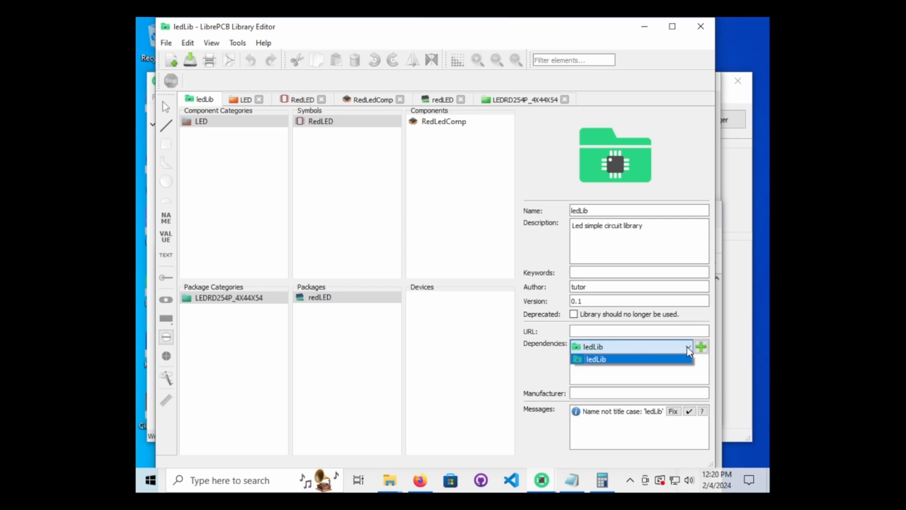
{"action": "left_click", "coordinate": [689, 350]}
{"action": "left_click", "coordinate": [694, 370]}
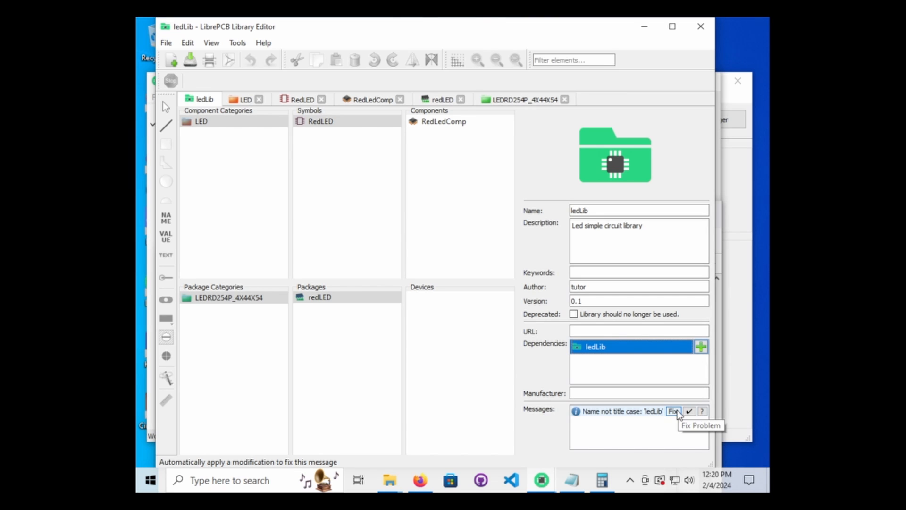
{"action": "left_click", "coordinate": [673, 411]}
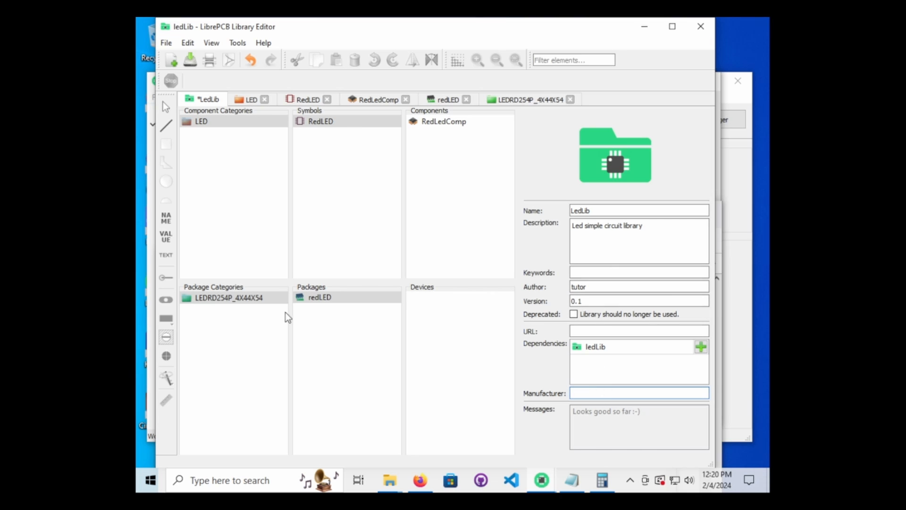
Step: Review the redLED package's messages and its package category, and save all library elements
{"action": "left_click", "coordinate": [336, 124]}
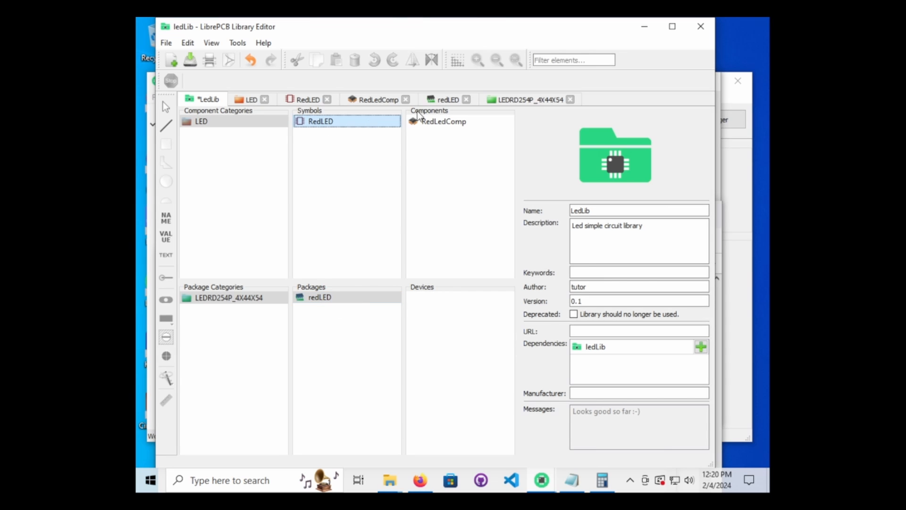
{"action": "left_click", "coordinate": [446, 99]}
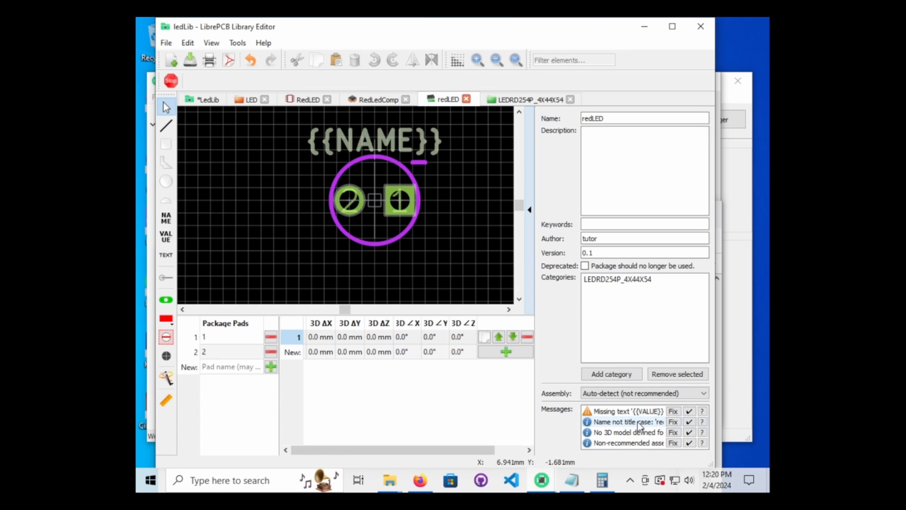
{"action": "left_click", "coordinate": [509, 99]}
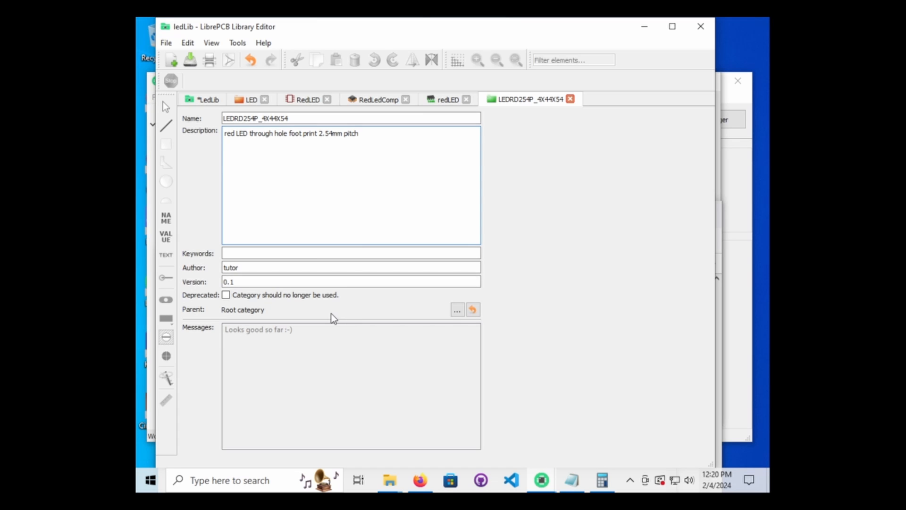
{"action": "left_click", "coordinate": [199, 102]}
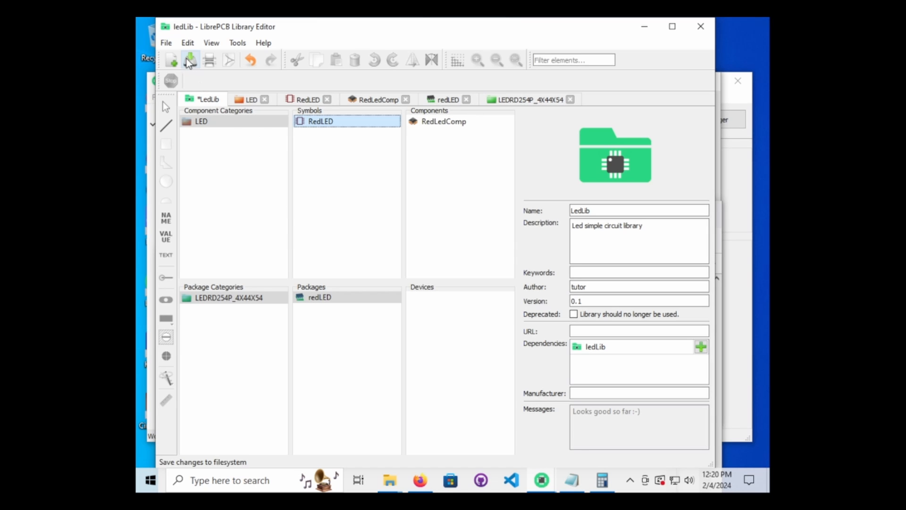
{"action": "left_click", "coordinate": [166, 43]}
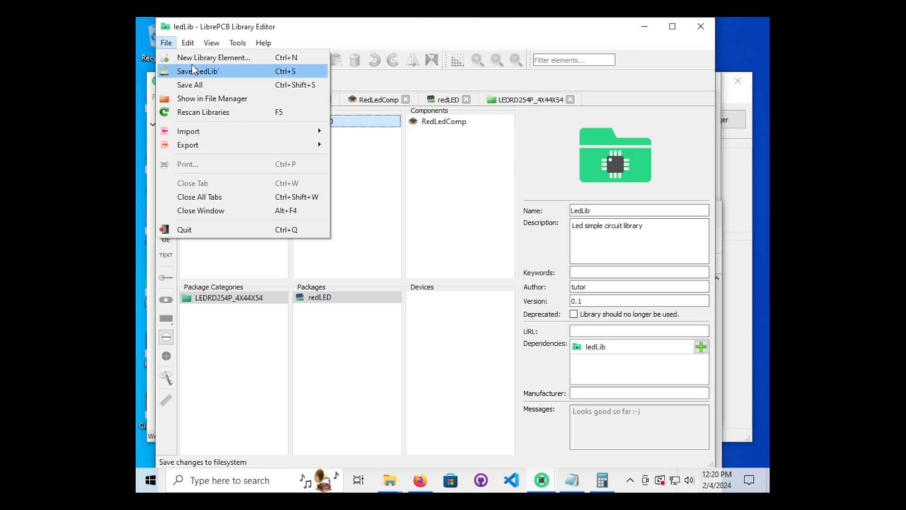
{"action": "left_click", "coordinate": [193, 85]}
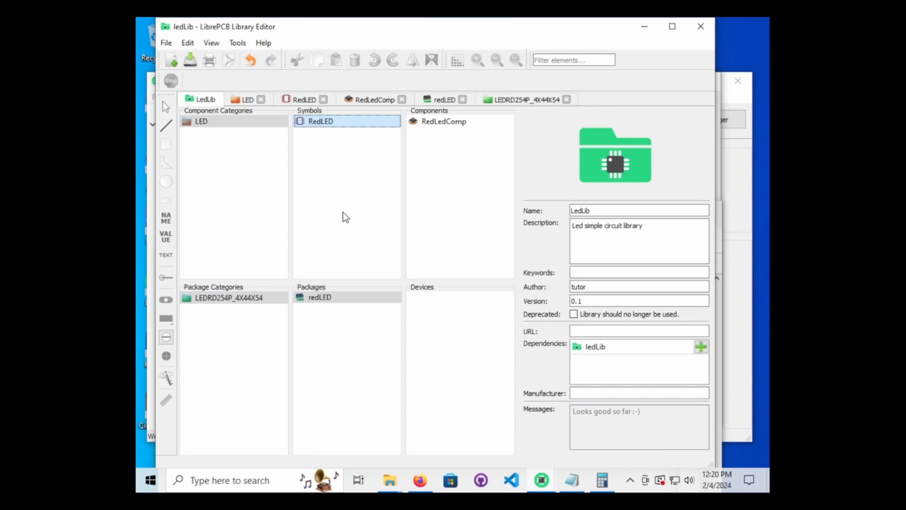
Step: Start a new device named redLedDevice in the library and proceed to its device properties
{"action": "right_click", "coordinate": [450, 312]}
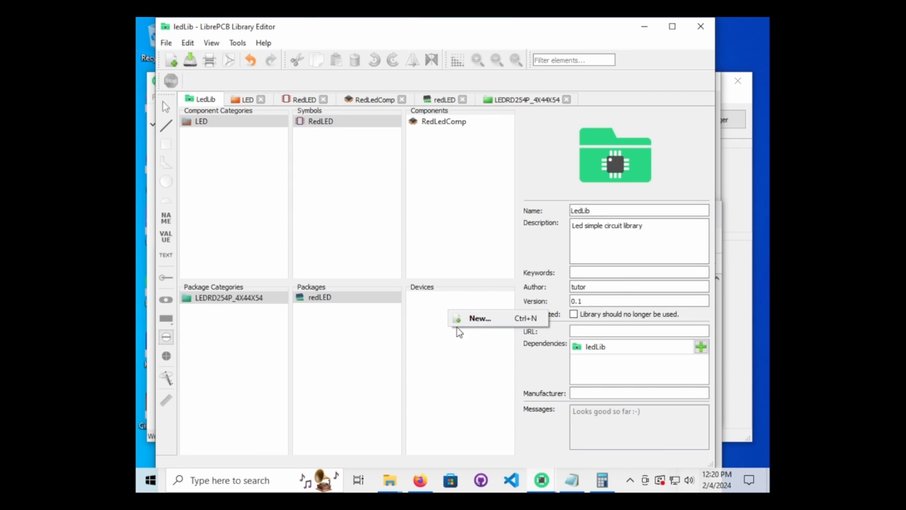
{"action": "left_click", "coordinate": [472, 318]}
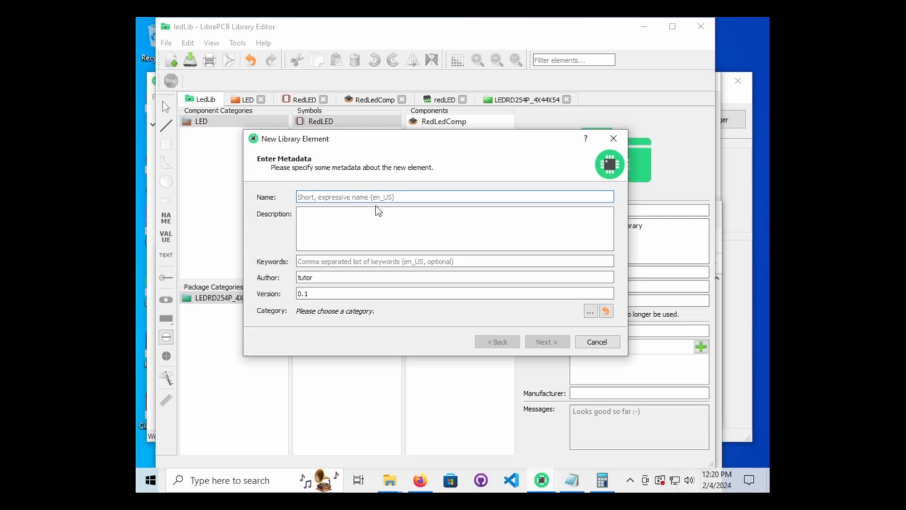
{"action": "type", "text": "re"}
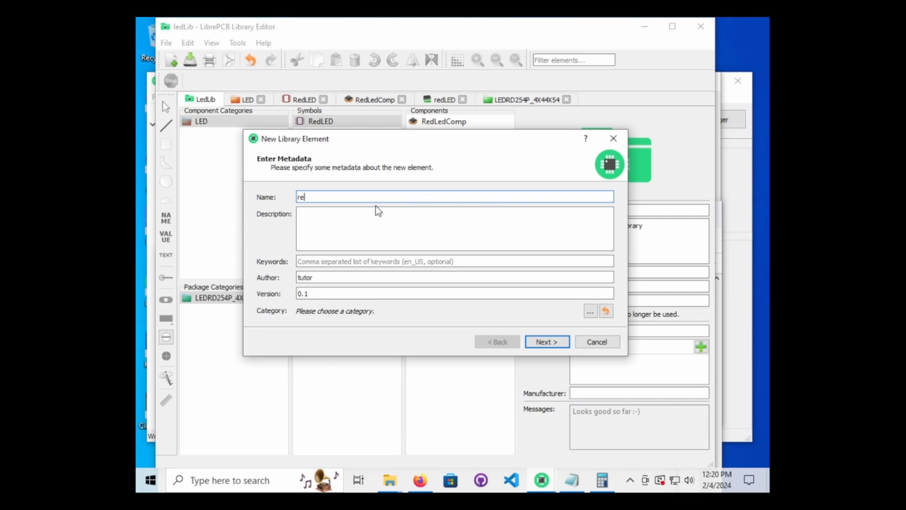
{"action": "type", "text": "dLedDevice"}
{"action": "left_click", "coordinate": [386, 222]}
{"action": "left_click", "coordinate": [560, 343]}
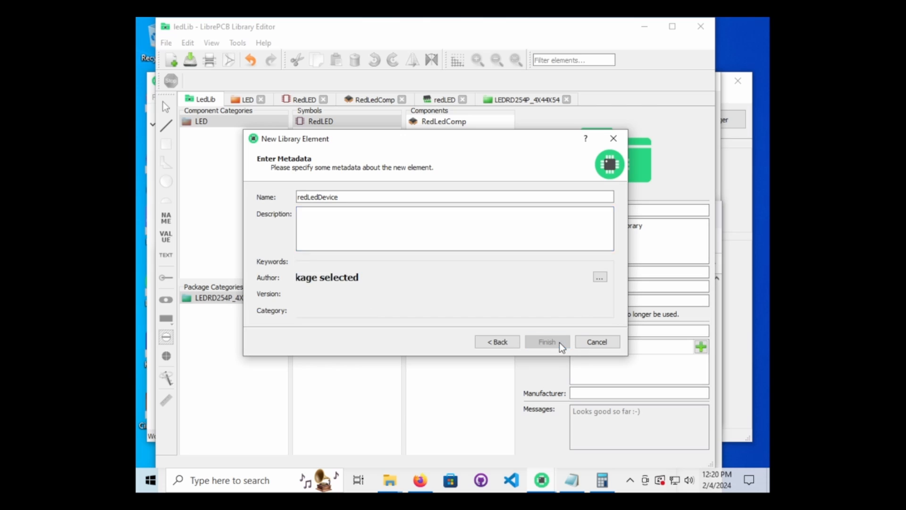
Step: Choose RedLedComp from the LED category as the new device's component
{"action": "left_click", "coordinate": [599, 211]}
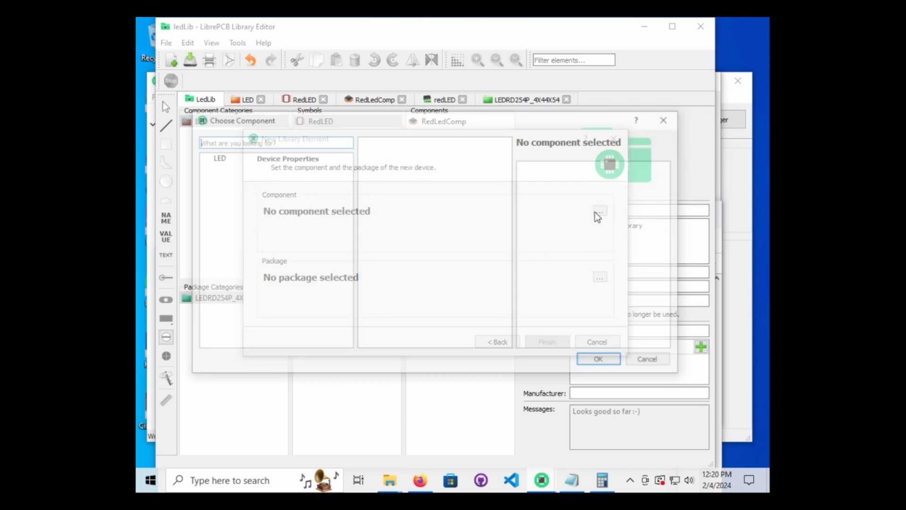
{"action": "left_click", "coordinate": [327, 157]}
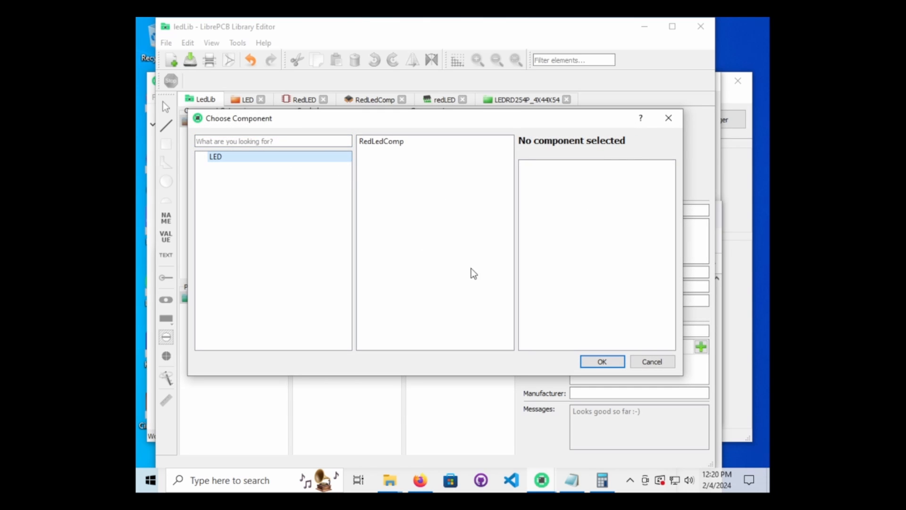
{"action": "left_click", "coordinate": [601, 362]}
{"action": "key", "text": "Return"}
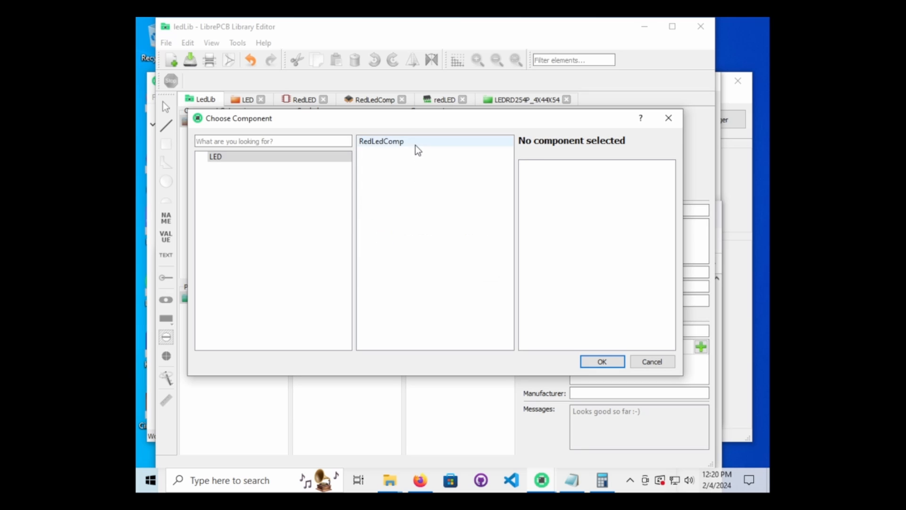
{"action": "left_click", "coordinate": [417, 142]}
{"action": "left_click", "coordinate": [600, 361]}
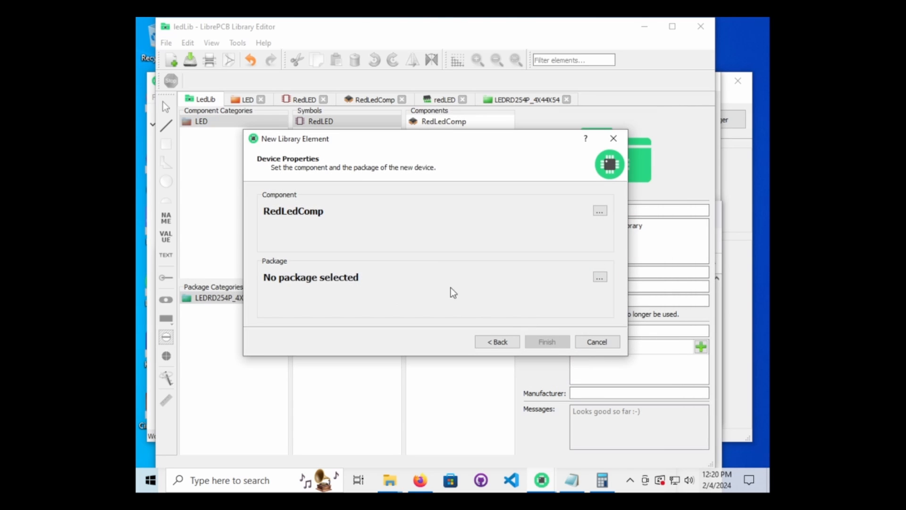
Step: Choose the redLED package from the LEDRD254P_4X44X54 category and finish creating the device
{"action": "left_click", "coordinate": [605, 280]}
{"action": "left_click", "coordinate": [262, 159]}
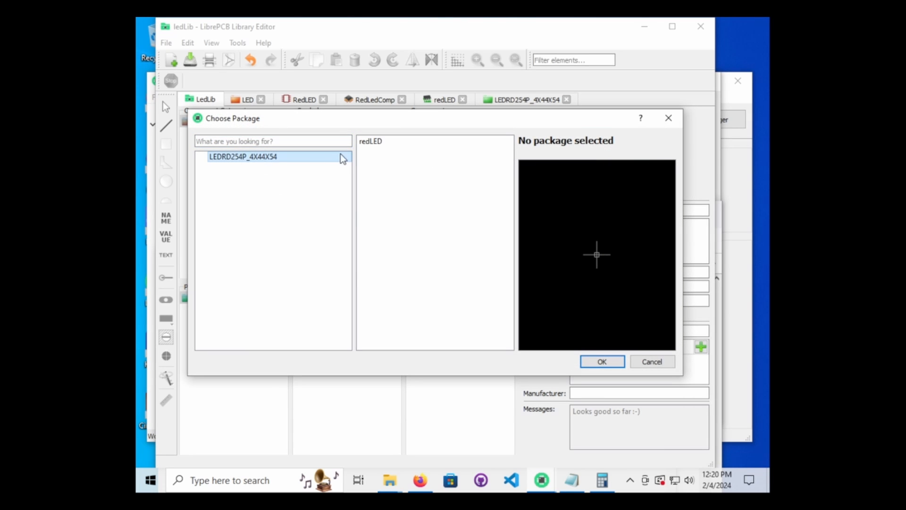
{"action": "left_click", "coordinate": [371, 142]}
{"action": "left_click", "coordinate": [601, 361]}
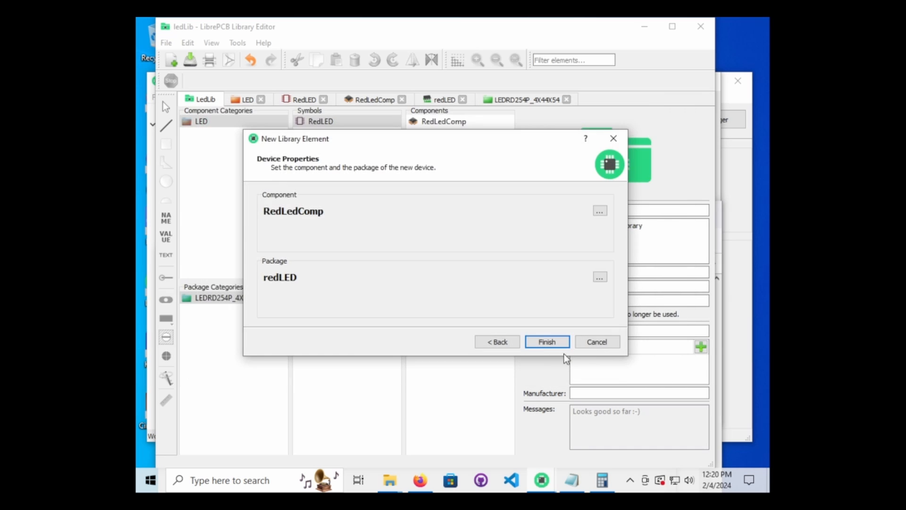
{"action": "left_click", "coordinate": [547, 343]}
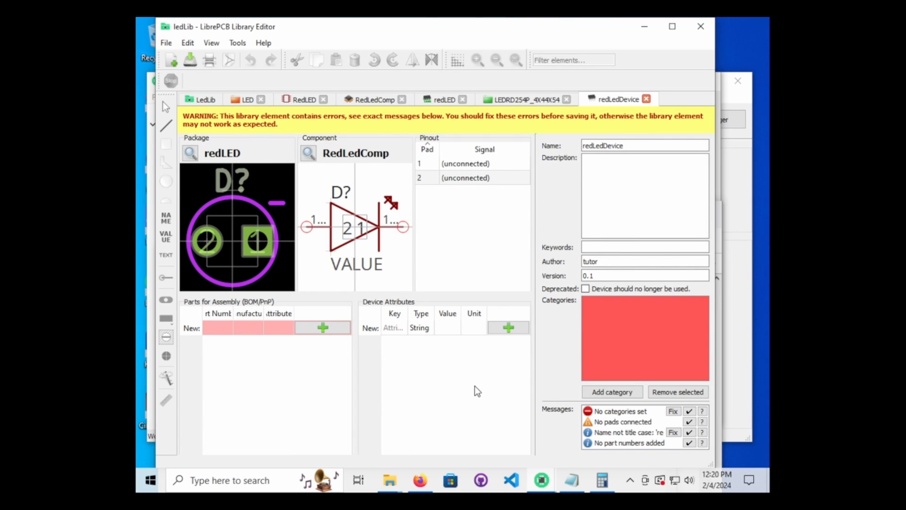
Step: Connect pad 1 to signal 1 and pad 2 to signal 2 in the redLedDevice pinout
{"action": "double_click", "coordinate": [487, 163]}
{"action": "left_click", "coordinate": [488, 165]}
{"action": "left_click", "coordinate": [486, 184]}
{"action": "double_click", "coordinate": [490, 178]}
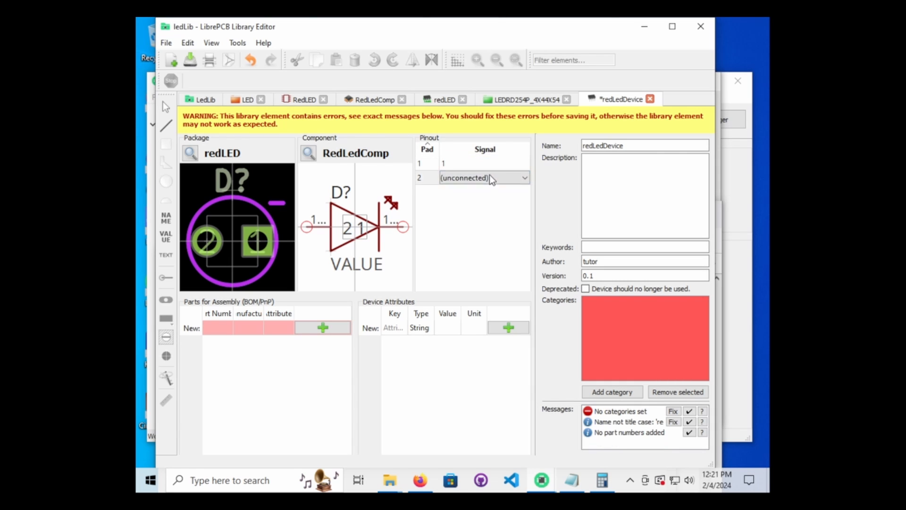
{"action": "left_click", "coordinate": [490, 177]}
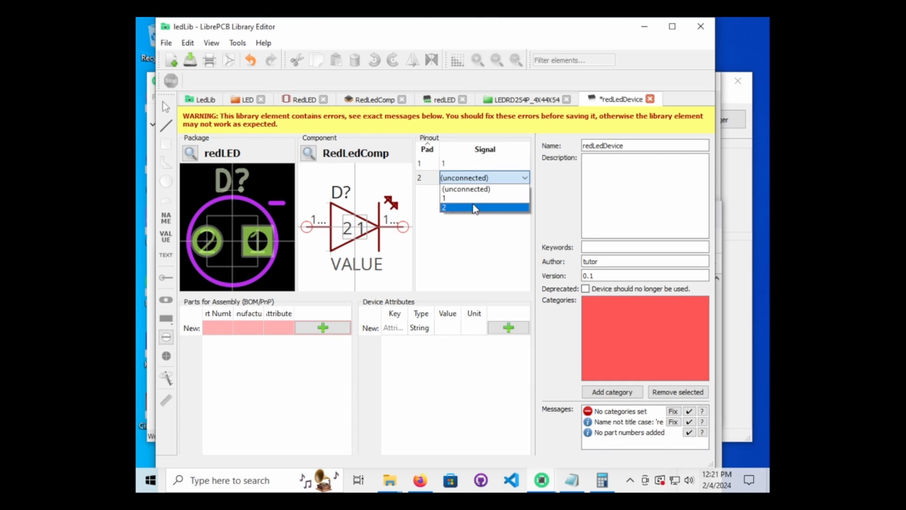
{"action": "left_click", "coordinate": [473, 208]}
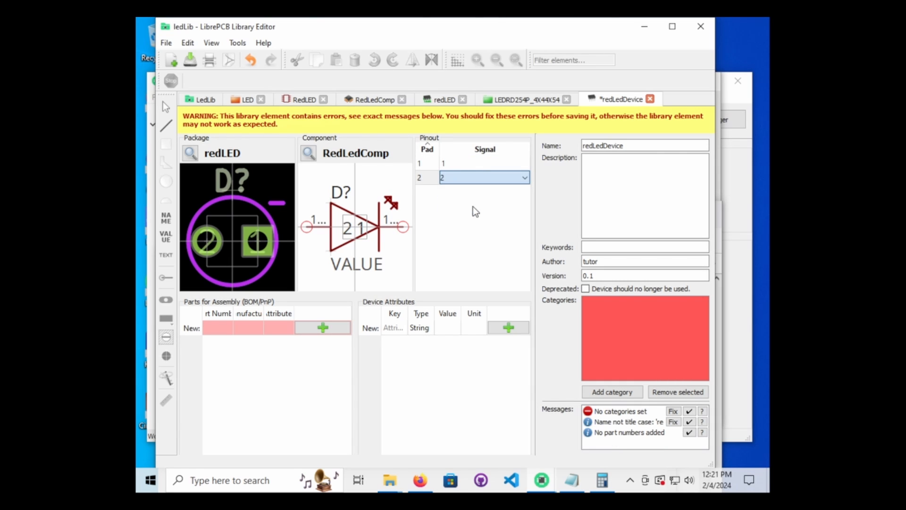
Step: Add a first, empty part entry to the device's parts for assembly
{"action": "left_click", "coordinate": [228, 329]}
{"action": "left_click", "coordinate": [311, 327]}
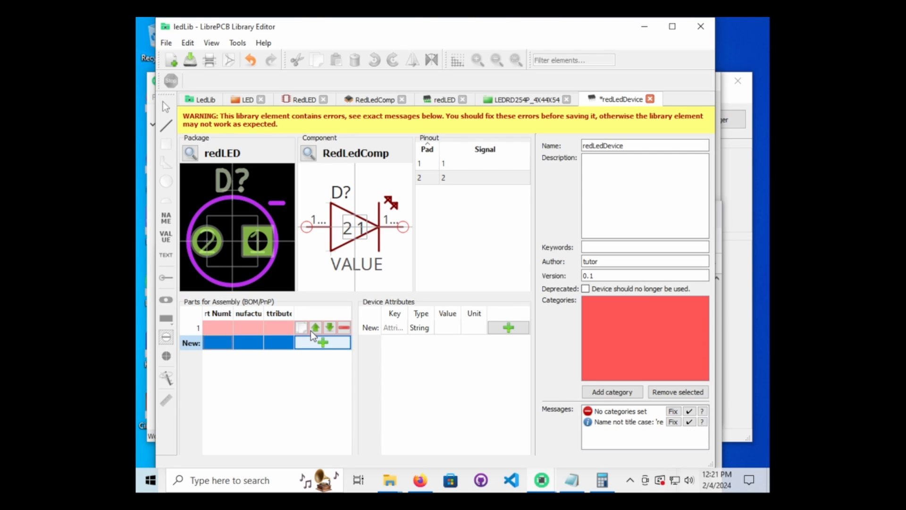
{"action": "left_click", "coordinate": [235, 330]}
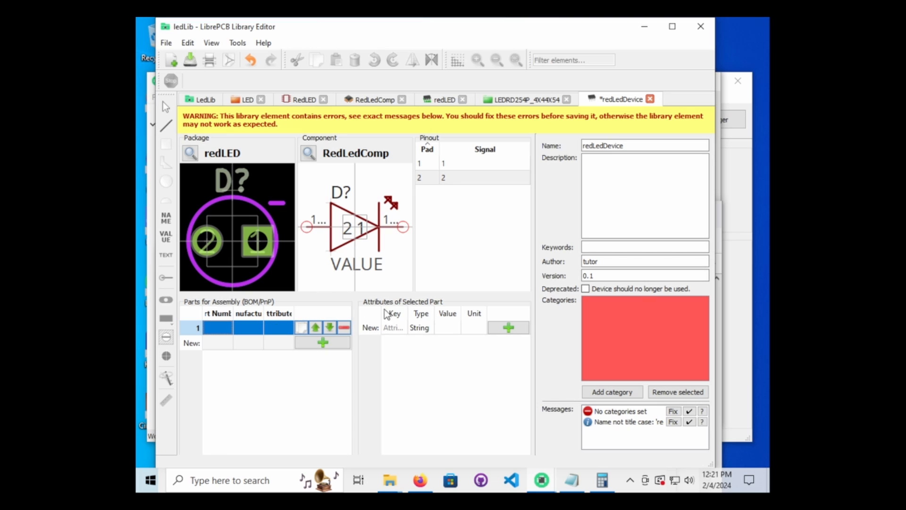
{"action": "double_click", "coordinate": [221, 329]}
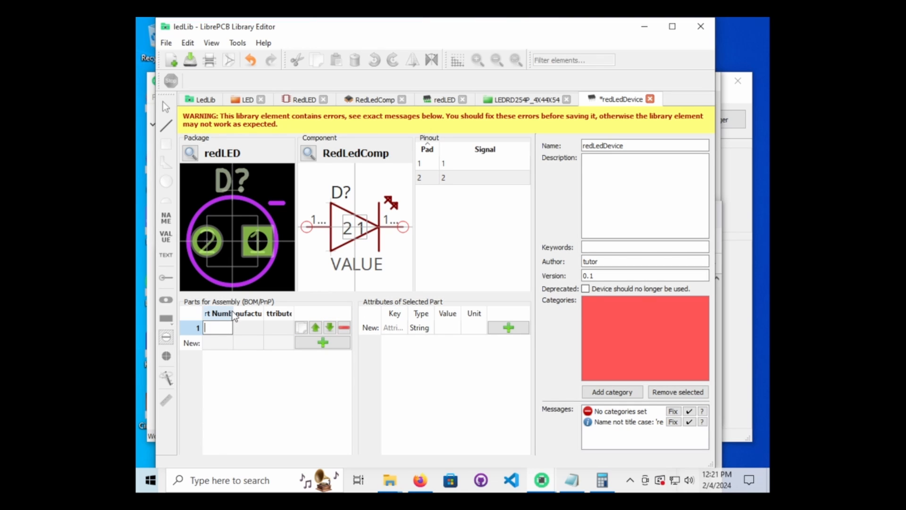
{"action": "double_click", "coordinate": [247, 329]}
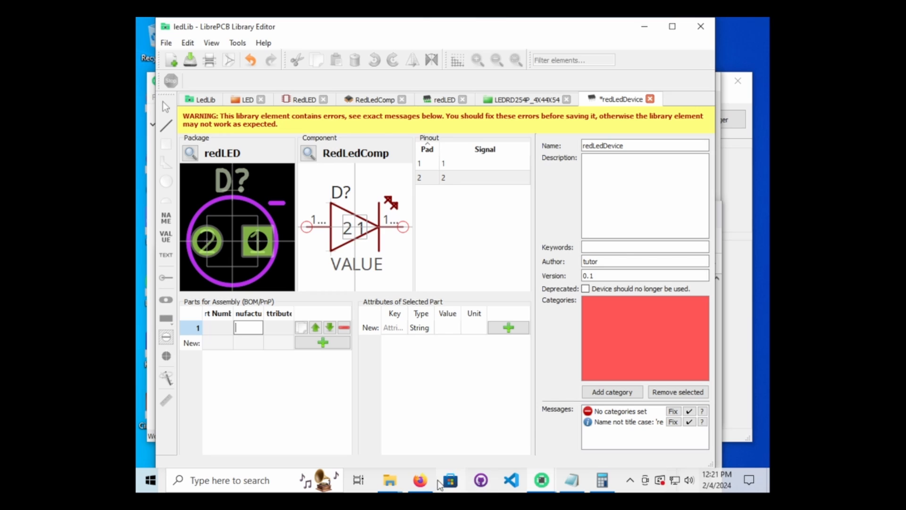
Step: Switch to Firefox, open the DigiKey page for HL3P-BR60-J00DD, and copy its manufacturer product number
{"action": "left_click", "coordinate": [422, 481]}
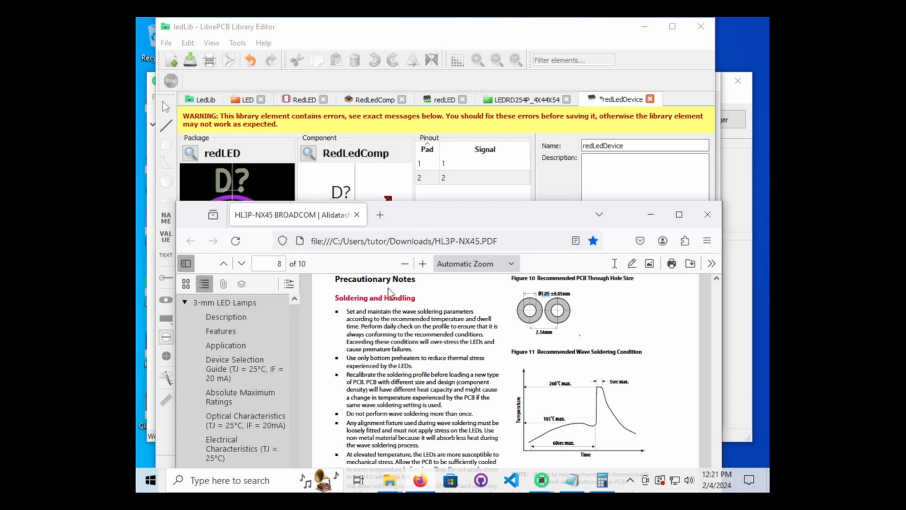
{"action": "left_click_drag", "start_coordinate": [480, 242], "coordinate": [435, 242]}
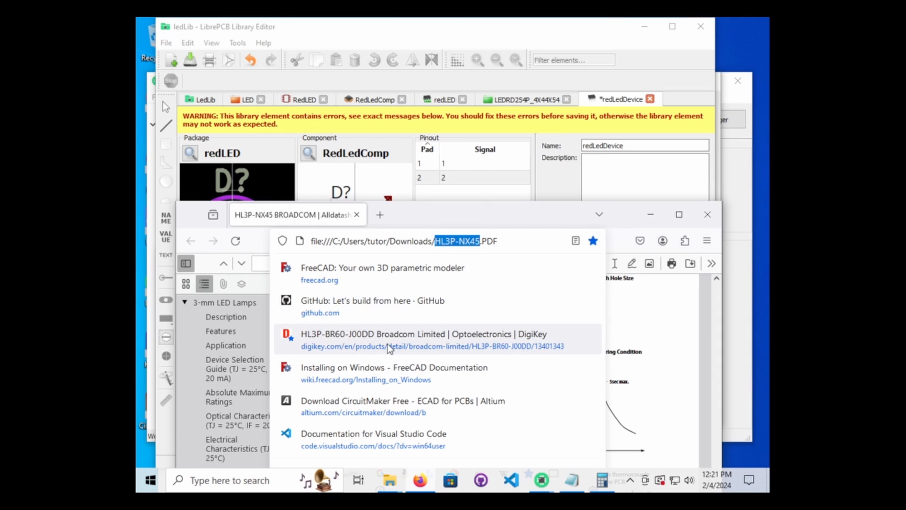
{"action": "left_click", "coordinate": [406, 342]}
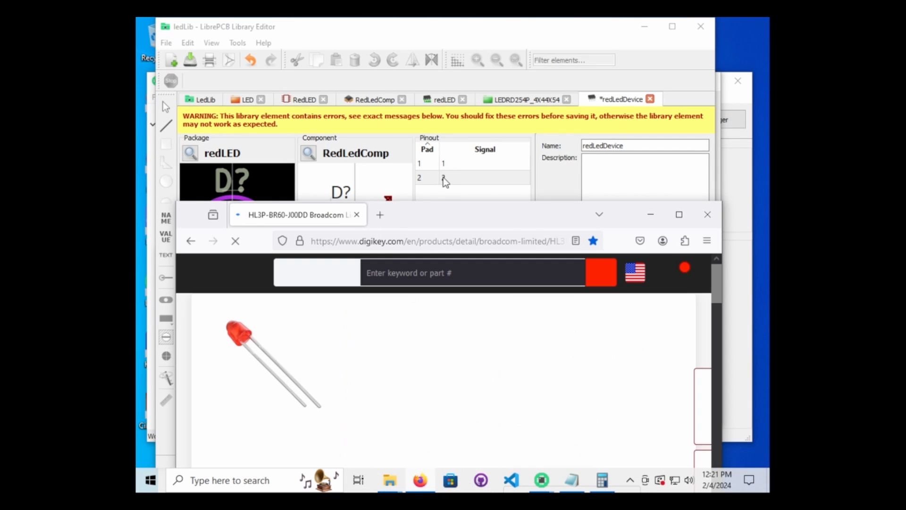
{"action": "left_click_drag", "start_coordinate": [440, 208], "coordinate": [444, 80]}
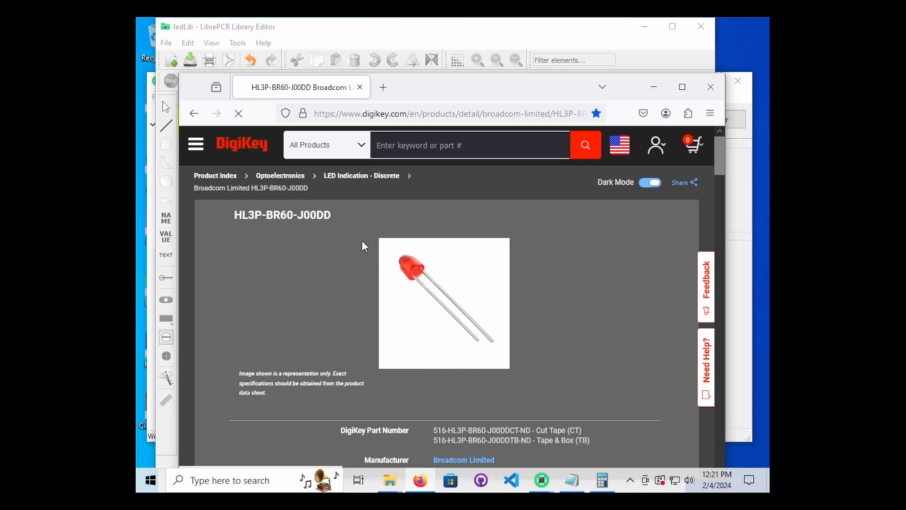
{"action": "scroll", "coordinate": [400, 275], "scroll_direction": "down", "scroll_amount": 5}
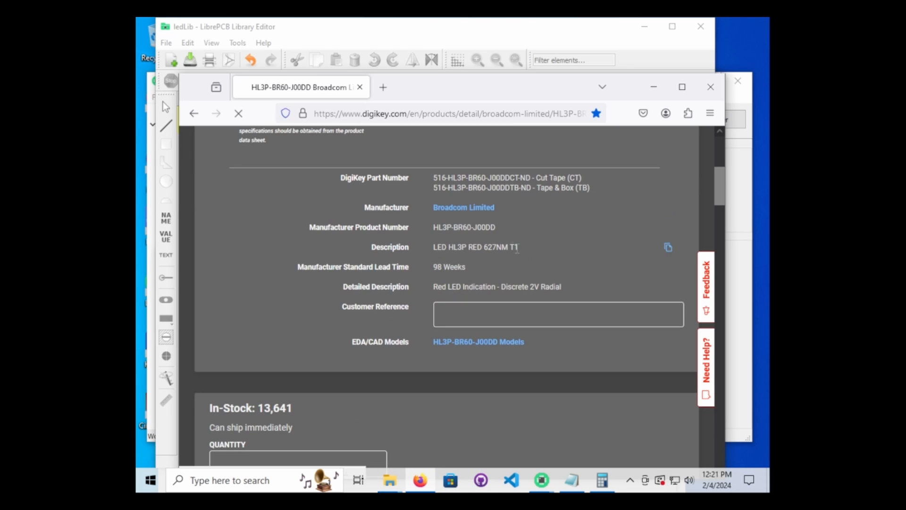
{"action": "left_click_drag", "start_coordinate": [500, 228], "coordinate": [431, 229]}
{"action": "key", "text": "ctrl+c"}
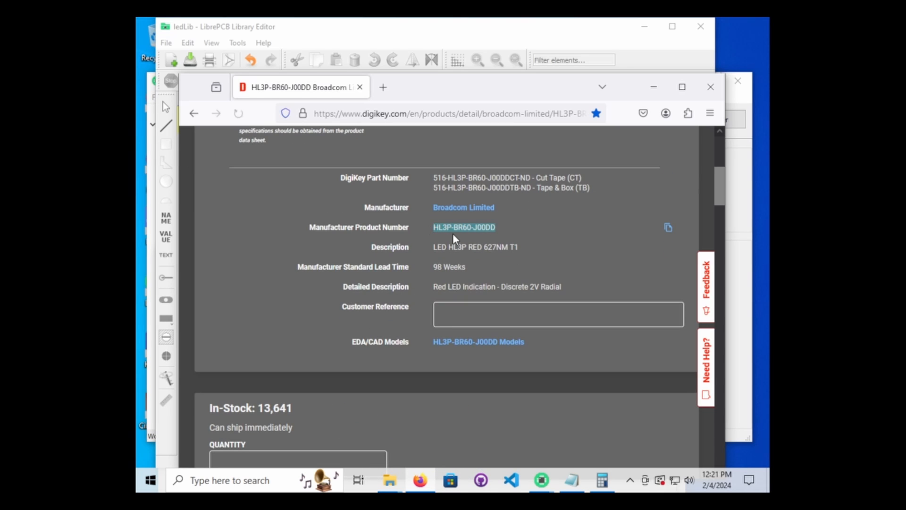
Step: Return to the LibrePCB Library Editor and paste HL3P-BR60-J00DD as the first assembly part's manufacturer
{"action": "left_click", "coordinate": [420, 38]}
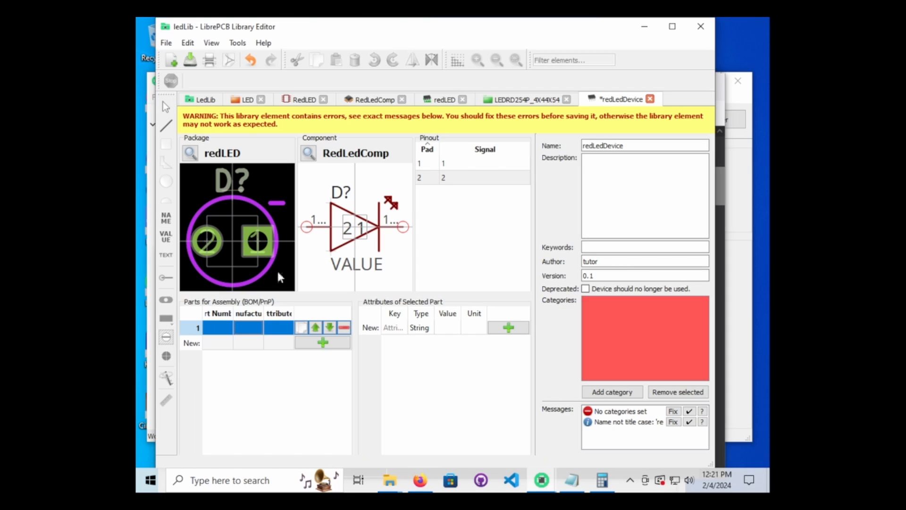
{"action": "double_click", "coordinate": [256, 332]}
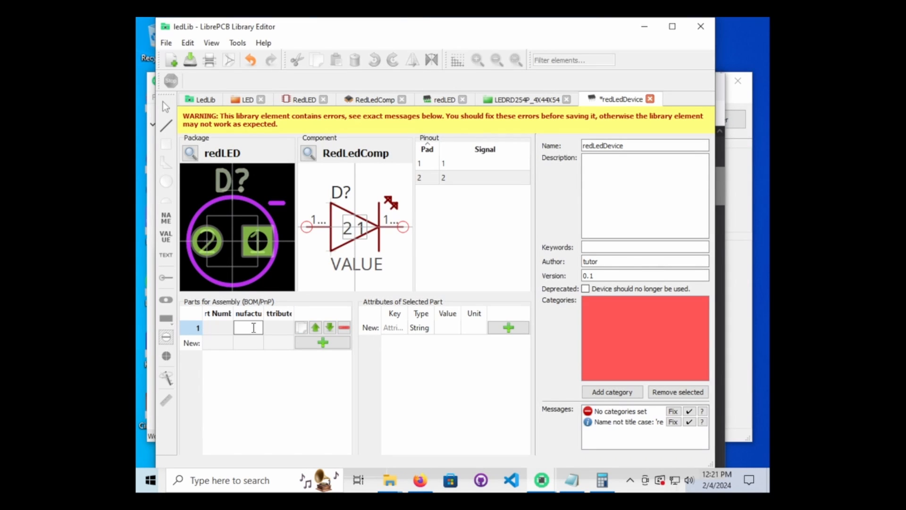
{"action": "key", "text": "ctrl+v"}
{"action": "key", "text": "Return"}
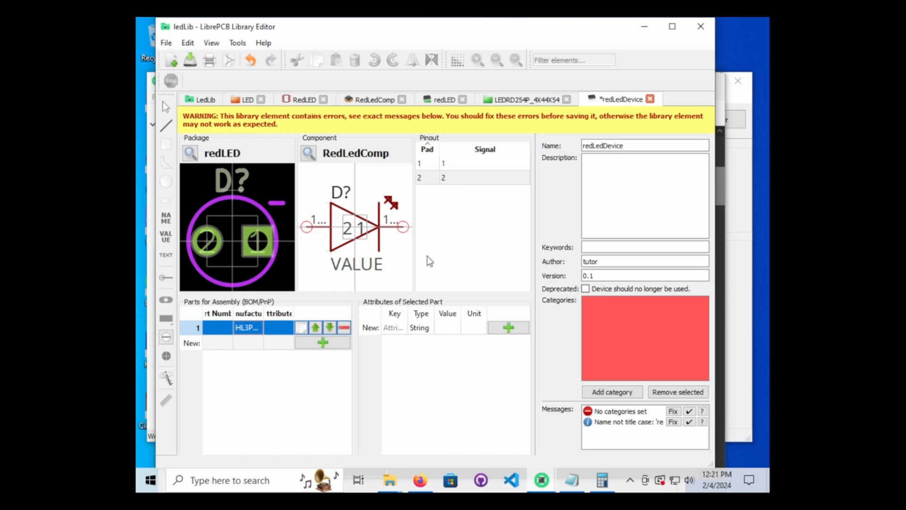
Step: Maximize the library editor and set the first assembly part's part number to HL3P-BR60-J00DD
{"action": "left_click", "coordinate": [672, 27]}
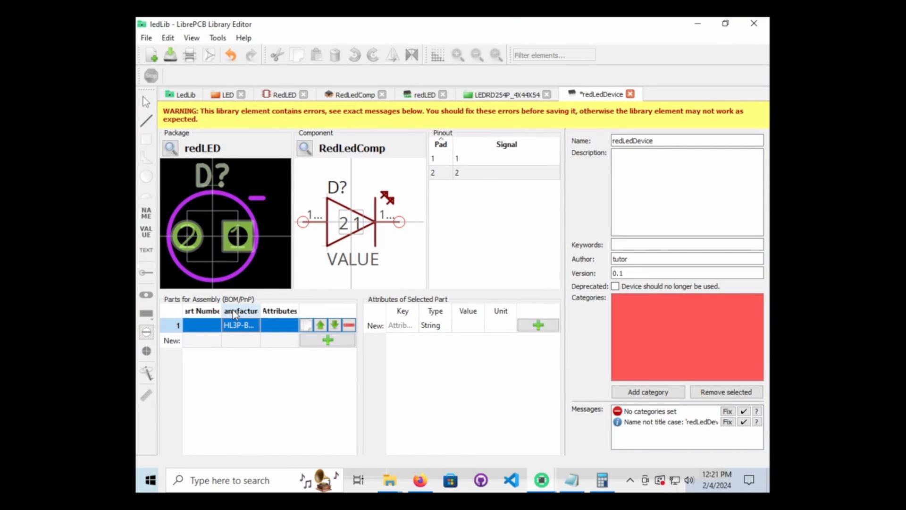
{"action": "double_click", "coordinate": [202, 324]}
{"action": "key", "text": "ctrl+v"}
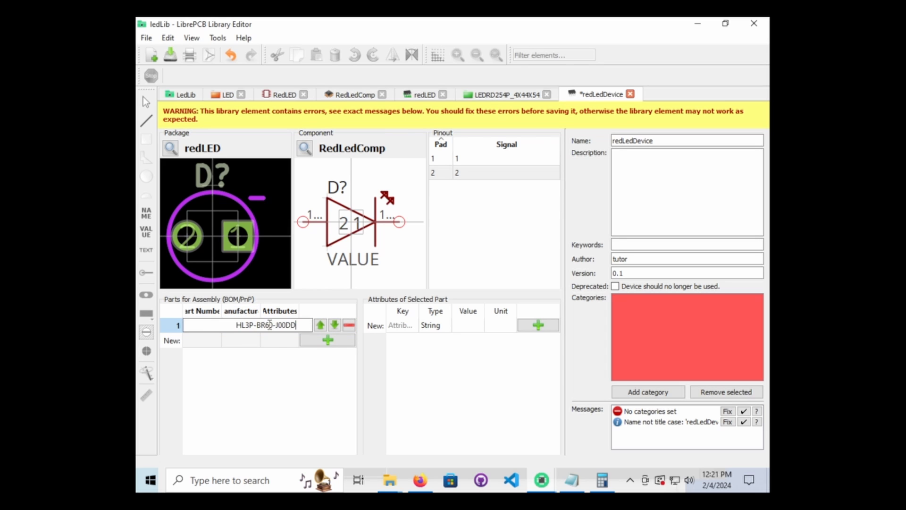
{"action": "key", "text": "Return"}
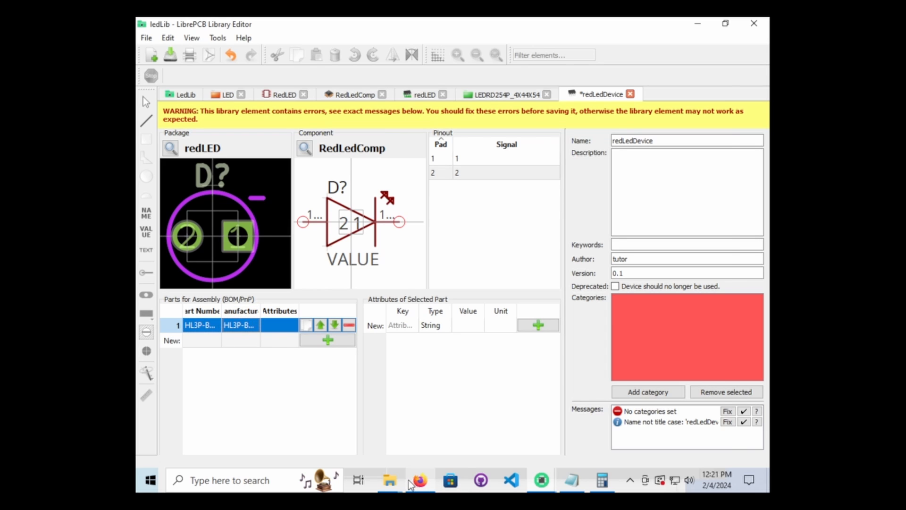
Step: Replace the first assembly part's manufacturer with Broadcom Limited, taken from the DigiKey page in Firefox
{"action": "left_click", "coordinate": [424, 481]}
{"action": "left_click_drag", "start_coordinate": [496, 210], "coordinate": [461, 209]}
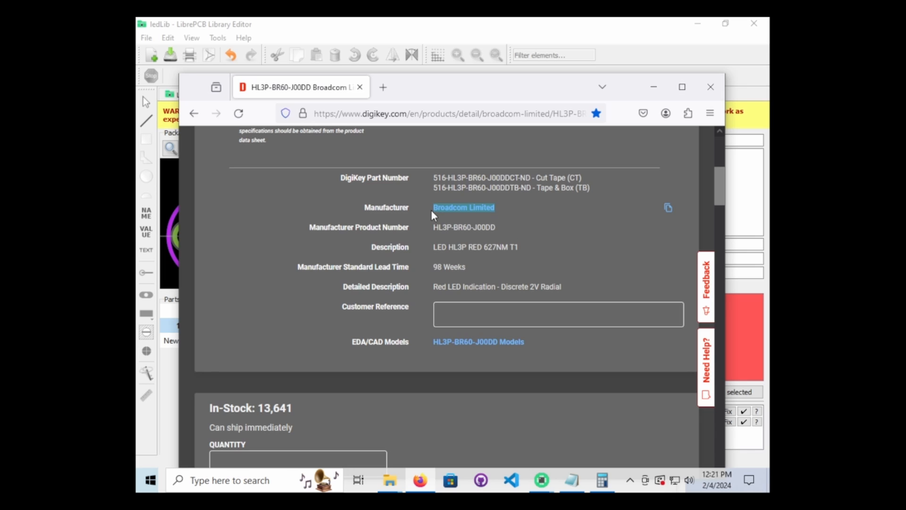
{"action": "left_click", "coordinate": [166, 380]}
{"action": "double_click", "coordinate": [252, 323]}
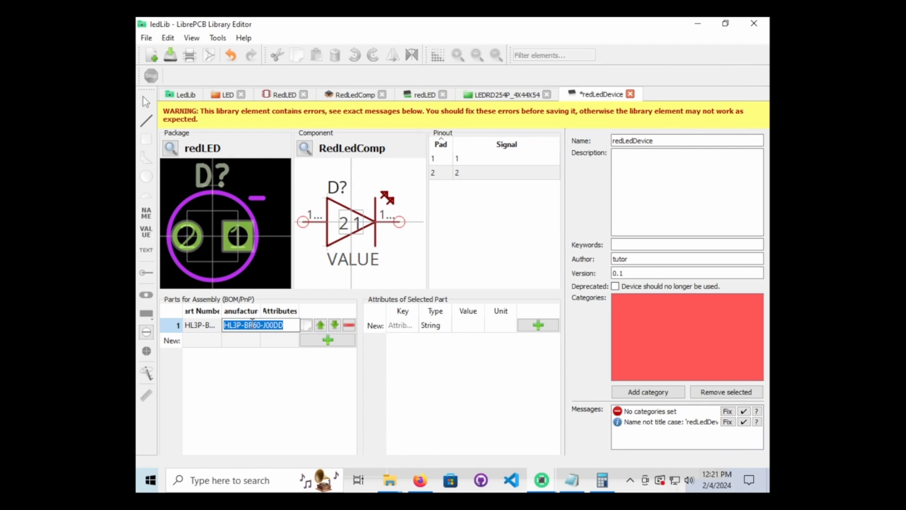
{"action": "type", "text": "Broadcom Limited"}
{"action": "key", "text": "Return"}
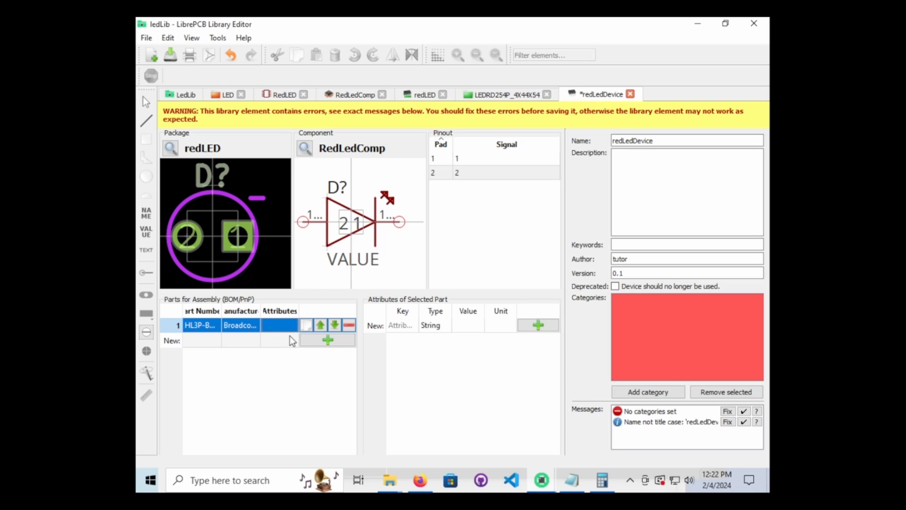
Step: Try duplicating the first assembly part, remove the copy, and add an empty second part entry instead
{"action": "left_click", "coordinate": [306, 324]}
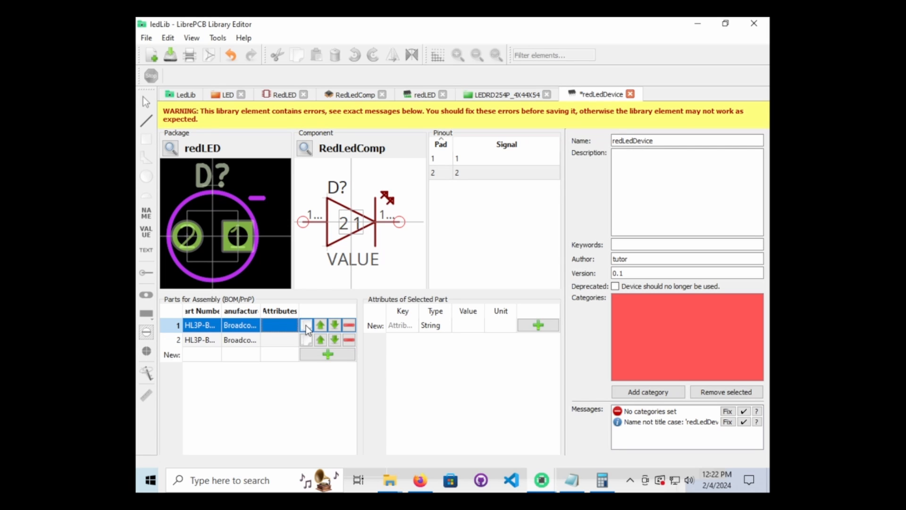
{"action": "left_click", "coordinate": [349, 341]}
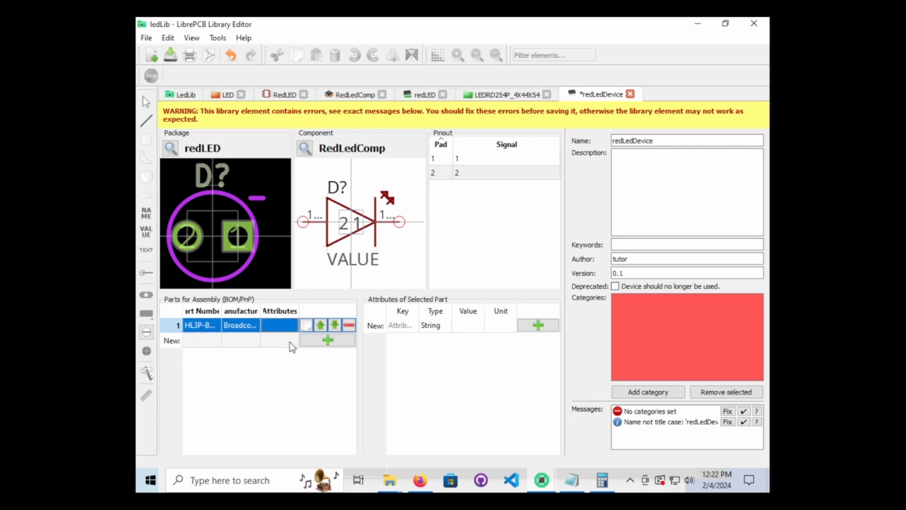
{"action": "left_click", "coordinate": [328, 340]}
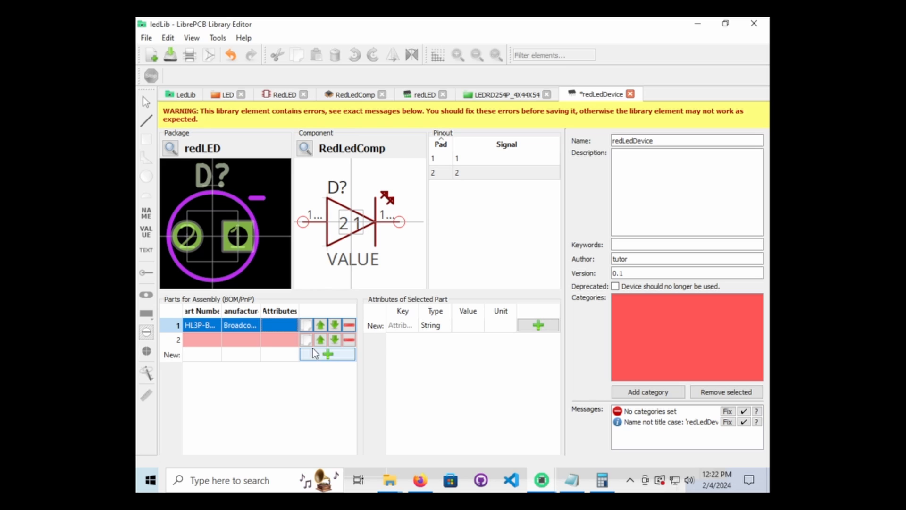
{"action": "left_click", "coordinate": [211, 343]}
Step: Copy the cut-tape part number 516-HL3P-BR60-J00DDCT-ND from the DigiKey page in Firefox into the second assembly part's part number
{"action": "left_click", "coordinate": [420, 480]}
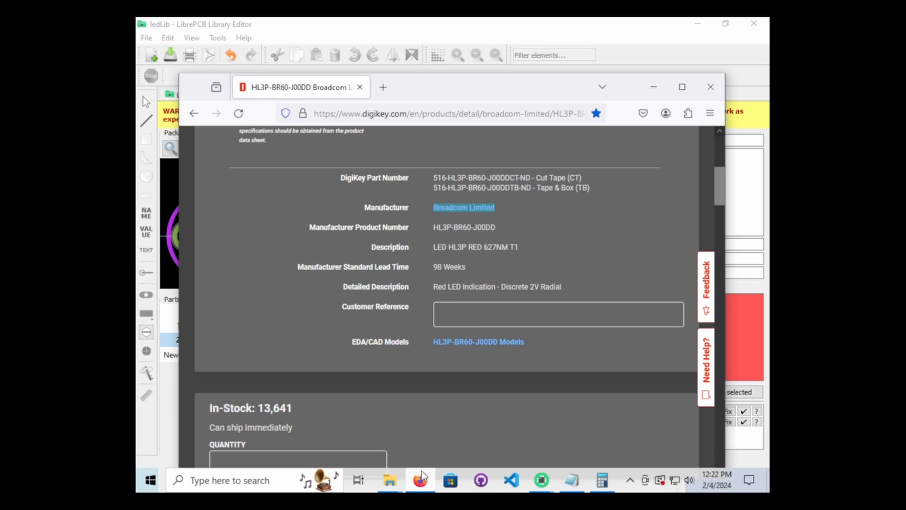
{"action": "left_click_drag", "start_coordinate": [532, 177], "coordinate": [424, 178]}
{"action": "key", "text": "ctrl+c"}
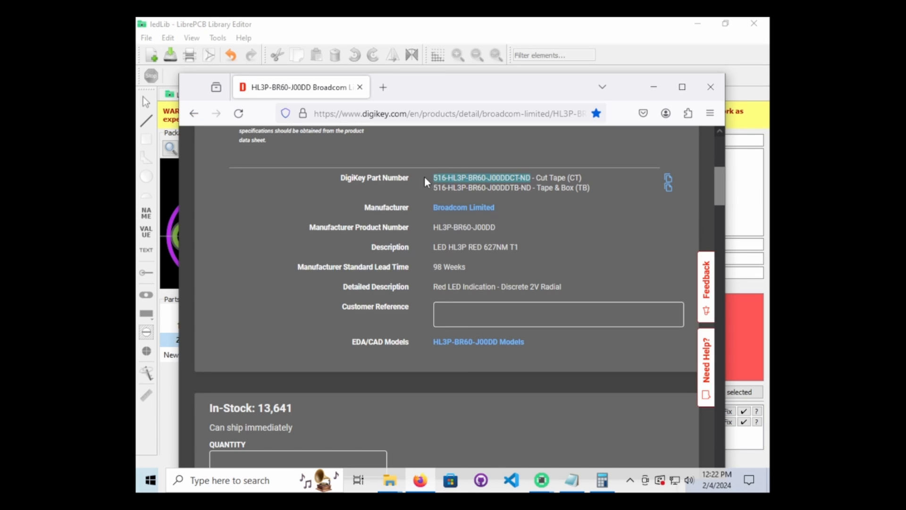
{"action": "left_click", "coordinate": [166, 379]}
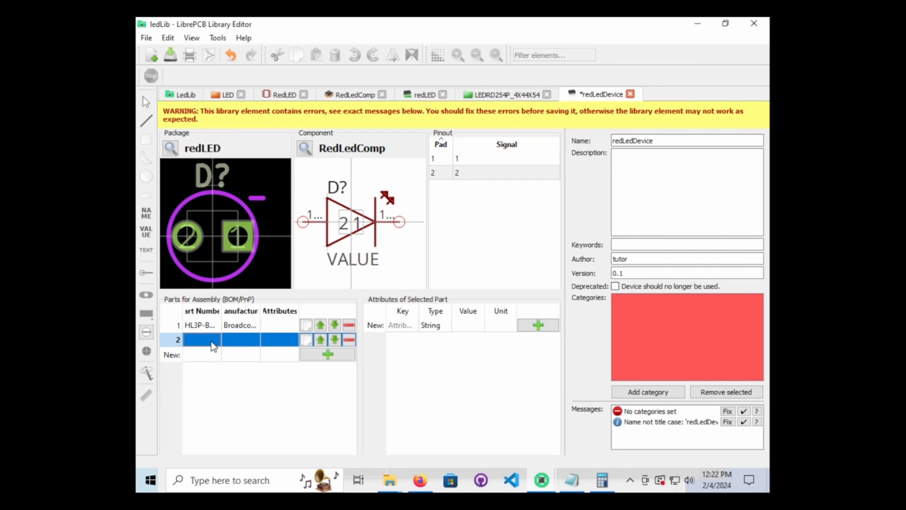
{"action": "double_click", "coordinate": [212, 342]}
{"action": "key", "text": "ctrl+v"}
{"action": "key", "text": "Return"}
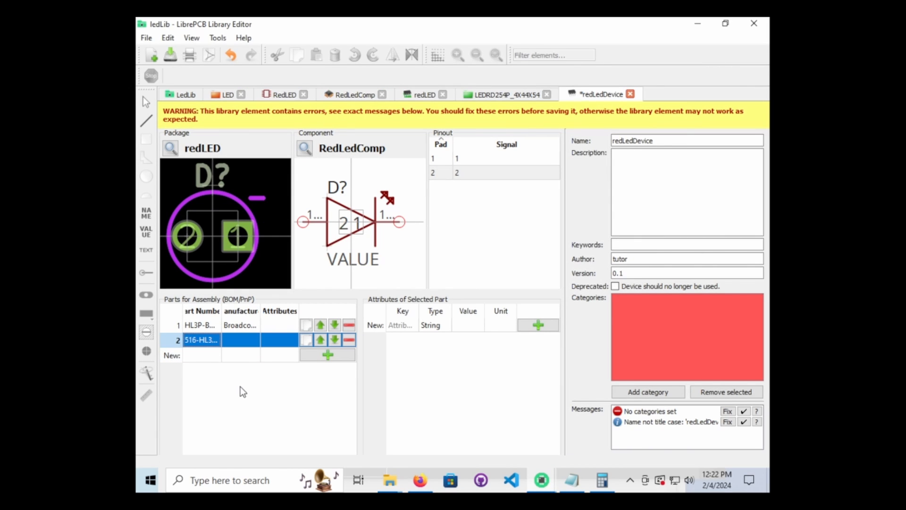
Step: Check the DigiKey name on the product page in Firefox and set the second assembly part's manufacturer to DigiKey
{"action": "left_click", "coordinate": [420, 480]}
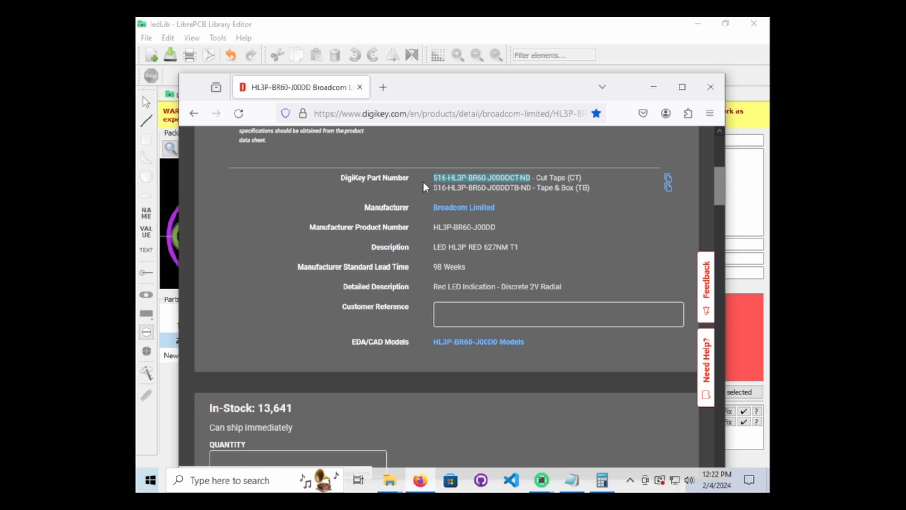
{"action": "left_click_drag", "start_coordinate": [378, 177], "coordinate": [344, 178]}
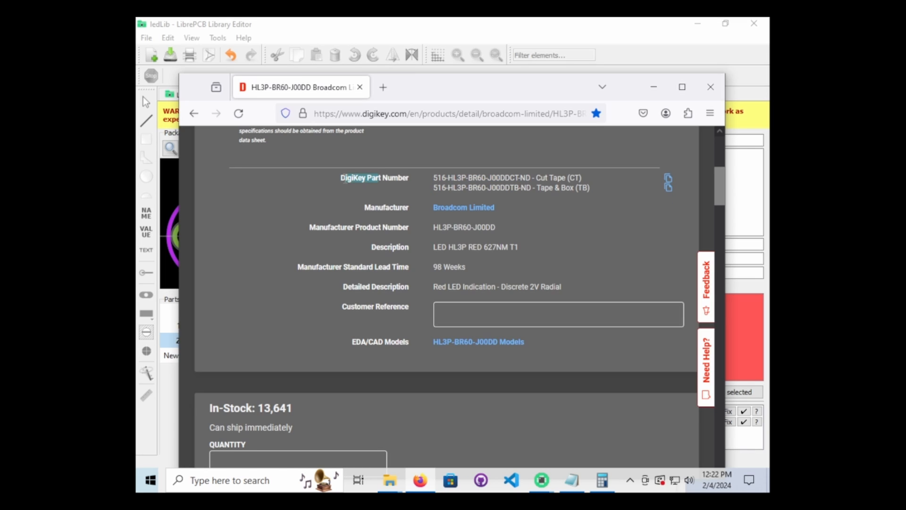
{"action": "left_click", "coordinate": [364, 178]}
{"action": "left_click", "coordinate": [364, 179]}
{"action": "left_click", "coordinate": [175, 393]}
{"action": "double_click", "coordinate": [242, 341]}
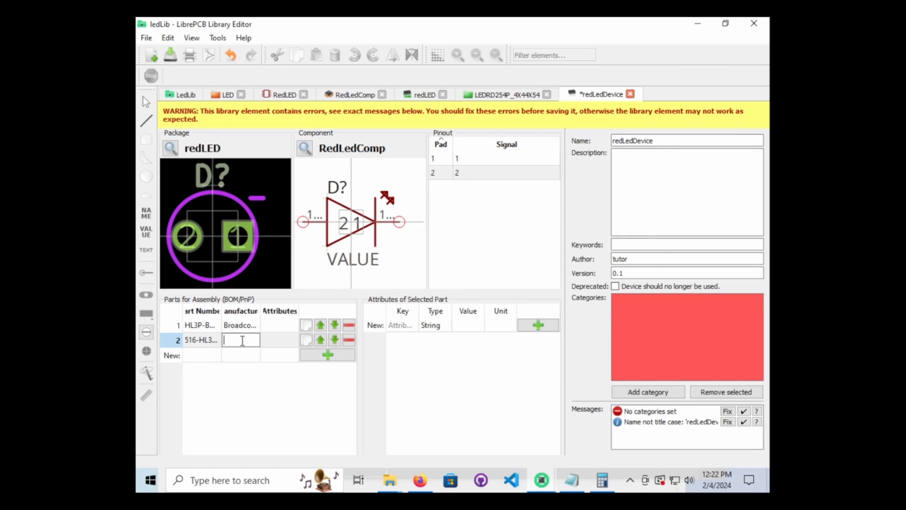
{"action": "type", "text": "DigiKey"}
{"action": "key", "text": "Return"}
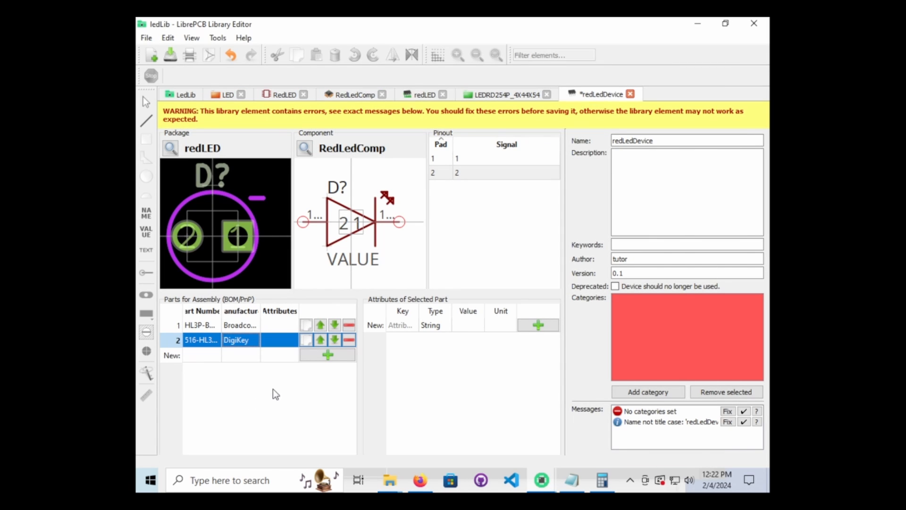
Step: Enter D as the key of a new attribute for the DigiKey part and look through the available attribute types, leaving String selected
{"action": "left_click", "coordinate": [414, 326]}
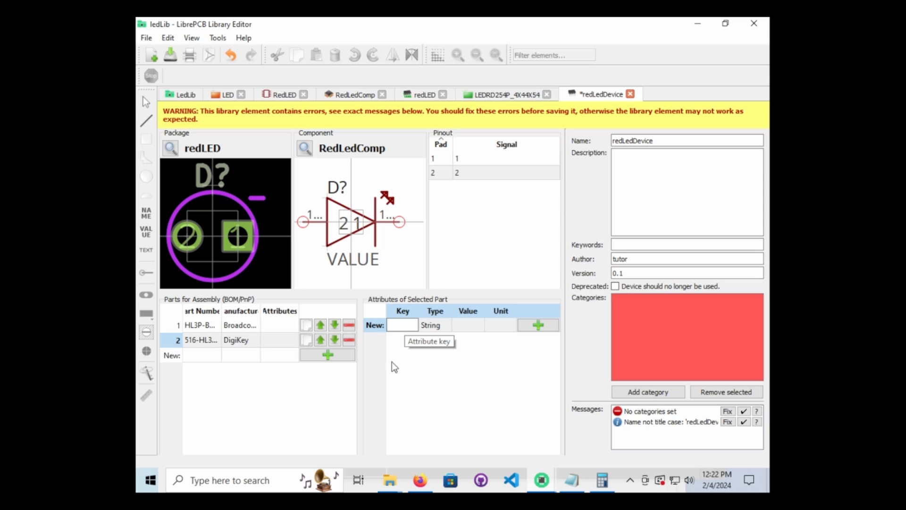
{"action": "type", "text": "d?"}
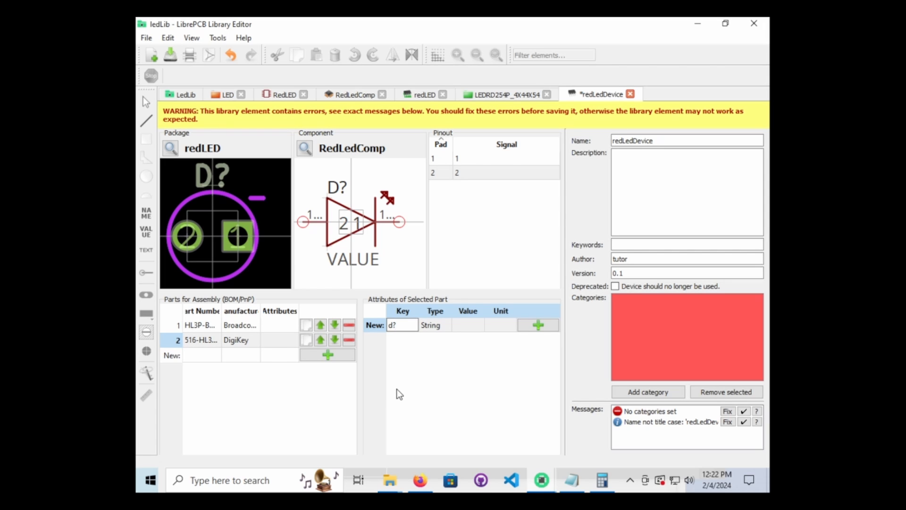
{"action": "key", "text": "BackSpace"}
{"action": "key", "text": "BackSpace"}
{"action": "type", "text": "D"}
{"action": "key", "text": "Return"}
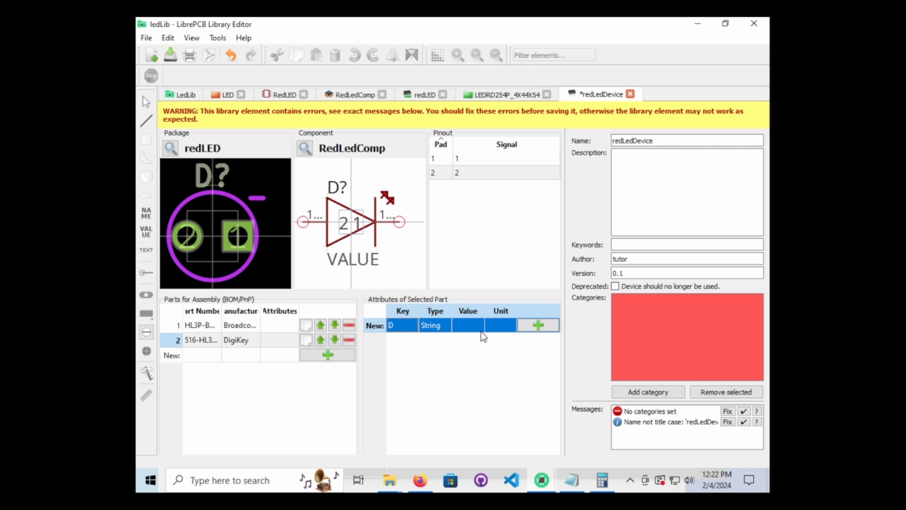
{"action": "left_click", "coordinate": [435, 324]}
{"action": "left_click", "coordinate": [447, 326]}
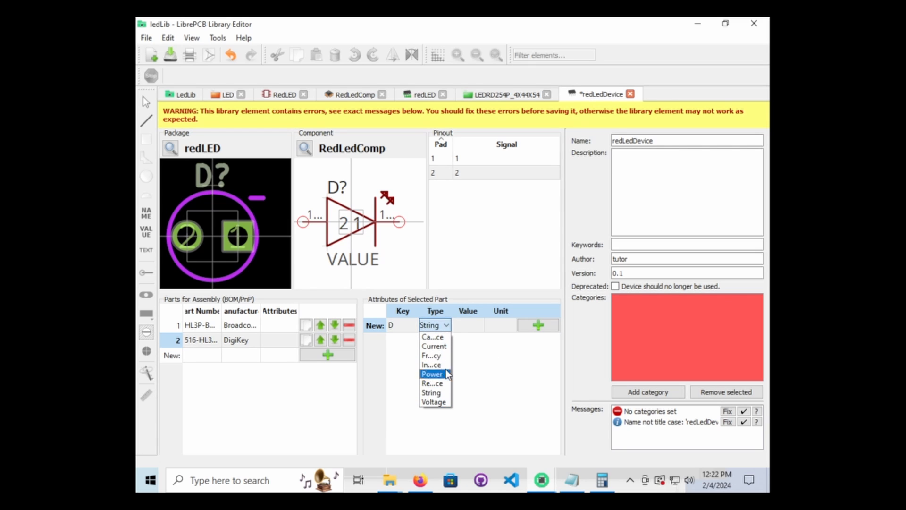
{"action": "left_click", "coordinate": [529, 386]}
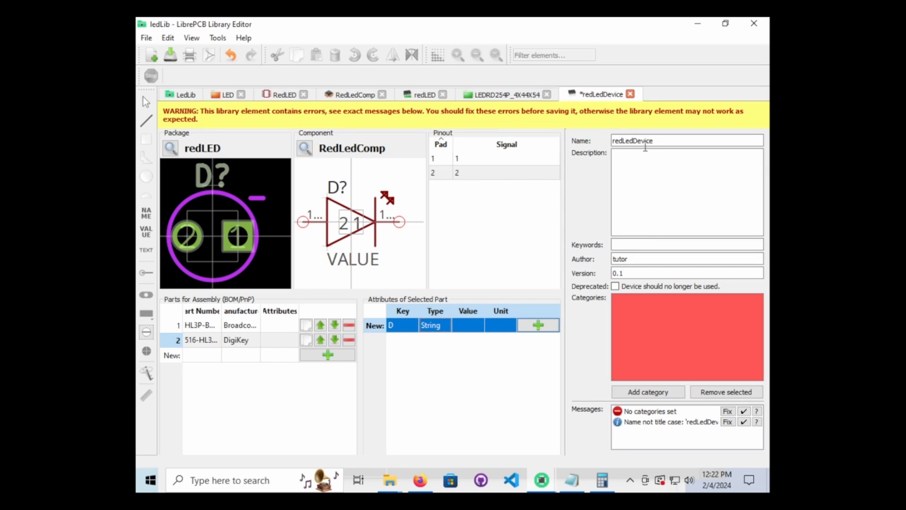
Step: Assign the LED category to the device and apply the title-case fix that renames it to RedLedDevice
{"action": "left_click", "coordinate": [635, 141]}
{"action": "left_click", "coordinate": [727, 412]}
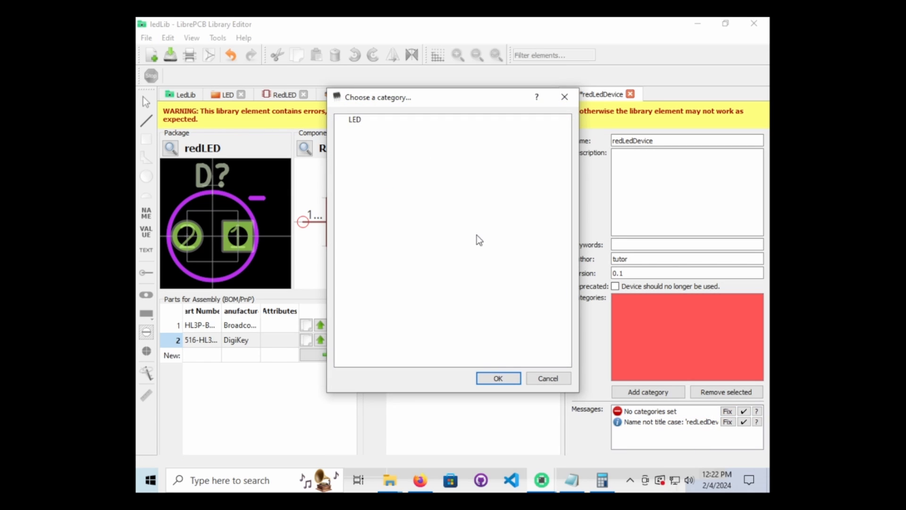
{"action": "left_click", "coordinate": [356, 121]}
{"action": "left_click", "coordinate": [499, 376]}
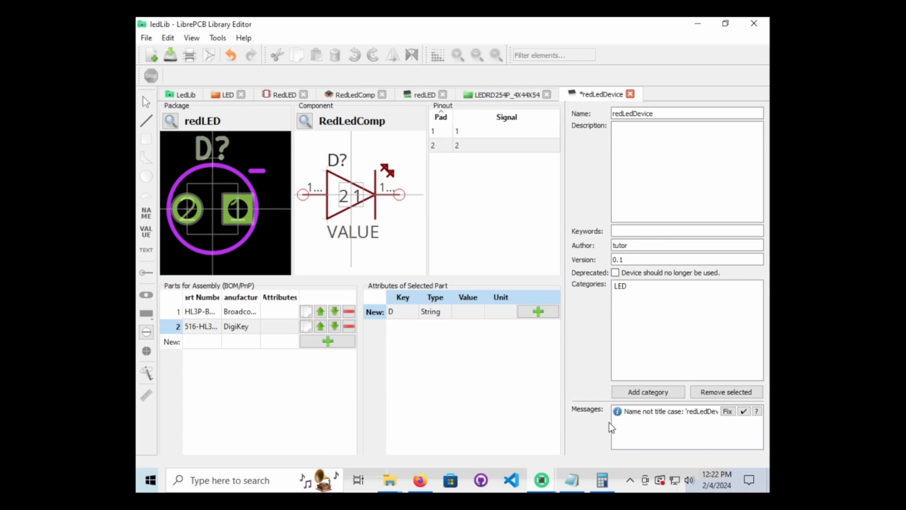
{"action": "left_click", "coordinate": [729, 412]}
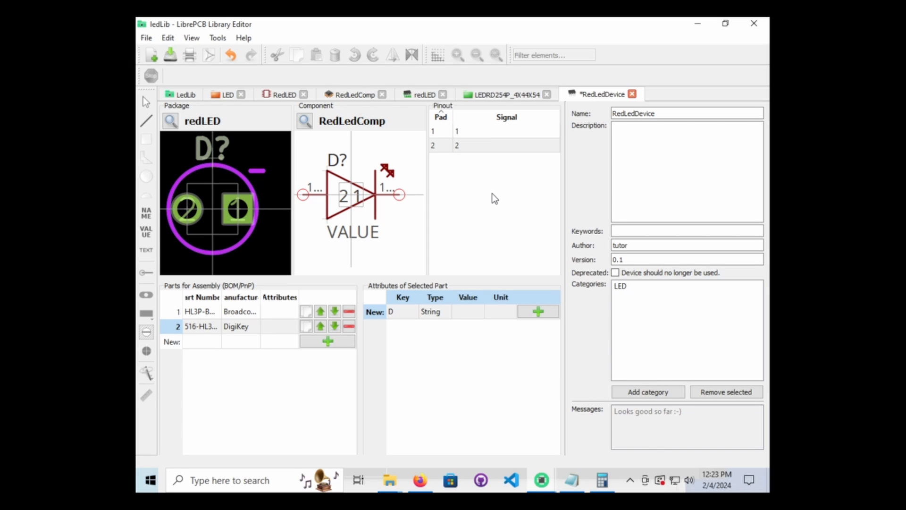
Step: Save all library elements and return to the LedLib overview, taking the editor window out of its maximized state
{"action": "left_click", "coordinate": [146, 38]}
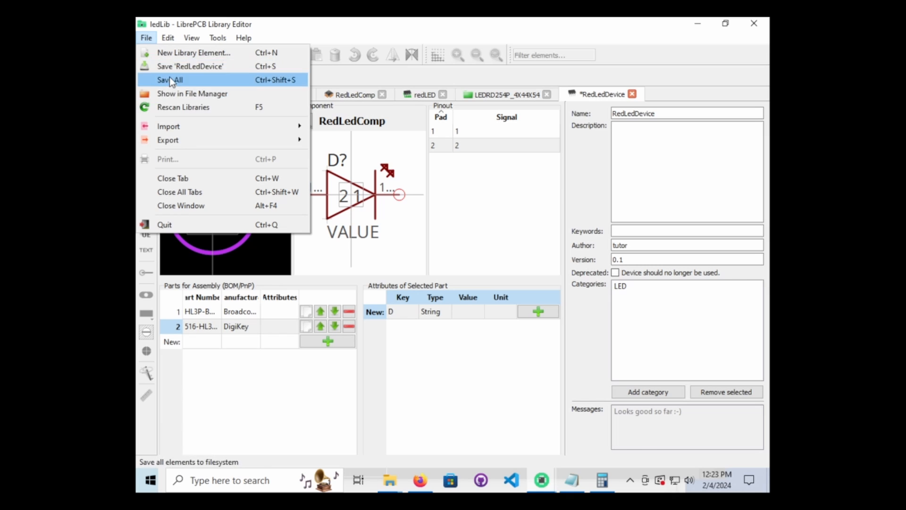
{"action": "left_click", "coordinate": [179, 80]}
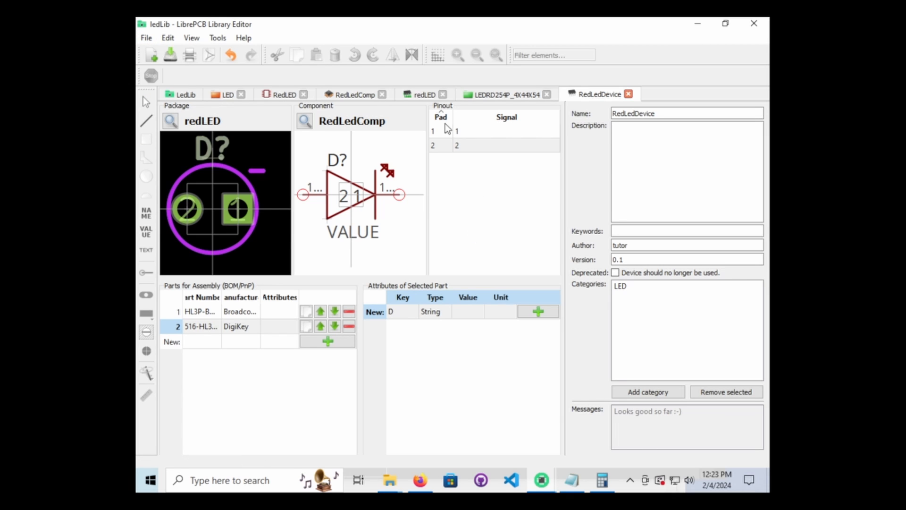
{"action": "left_click", "coordinate": [188, 94]}
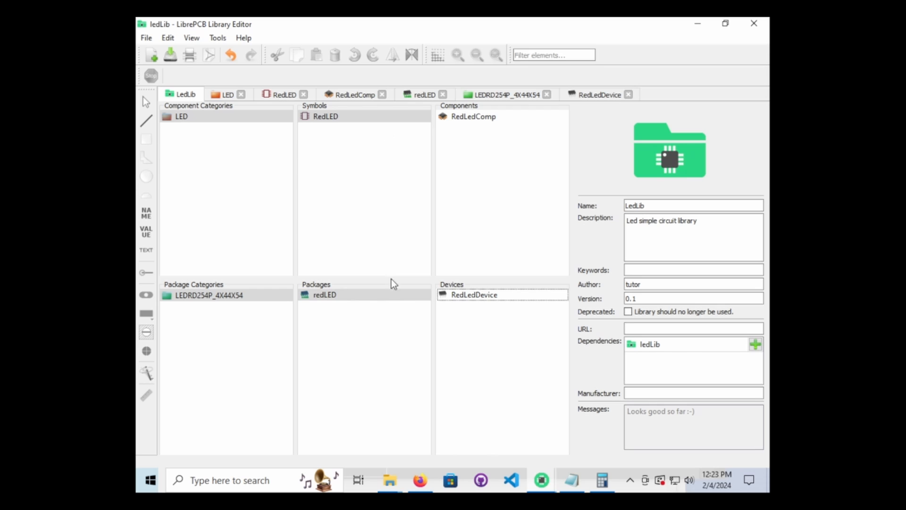
{"action": "left_click", "coordinate": [383, 333]}
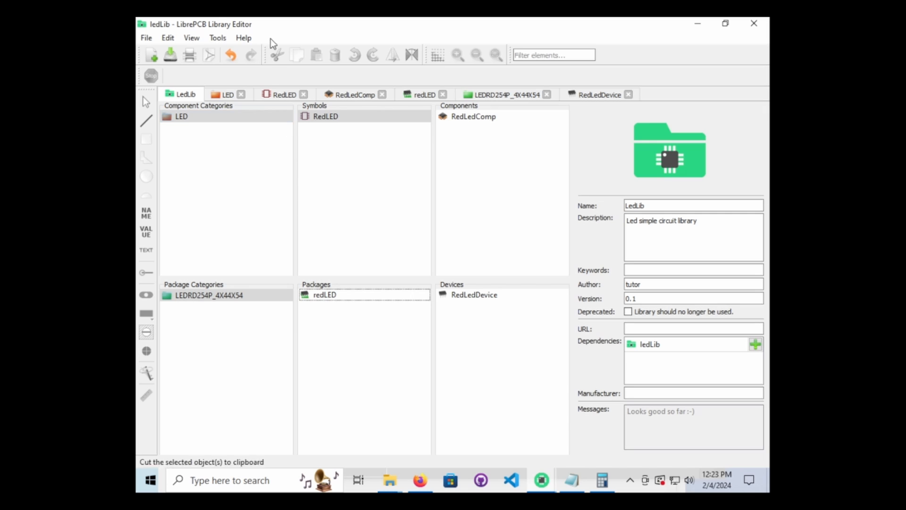
{"action": "left_click_drag", "start_coordinate": [273, 23], "coordinate": [300, 41]}
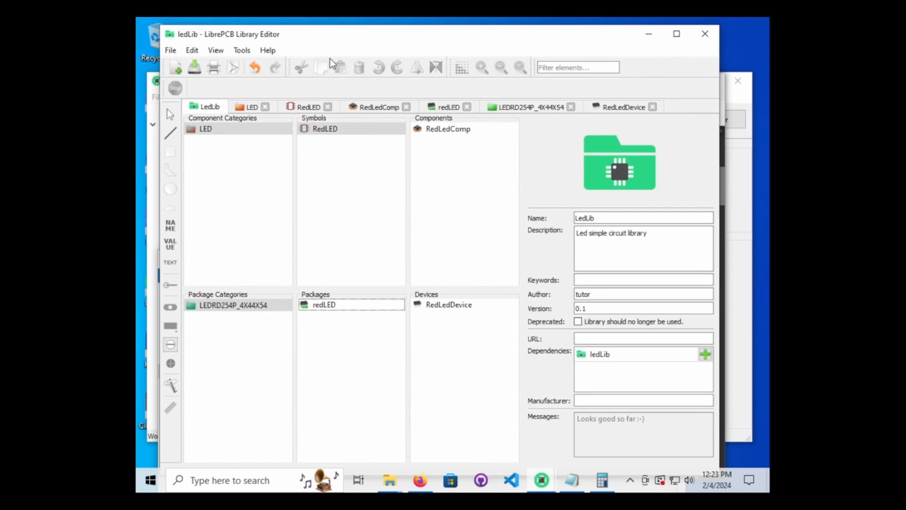